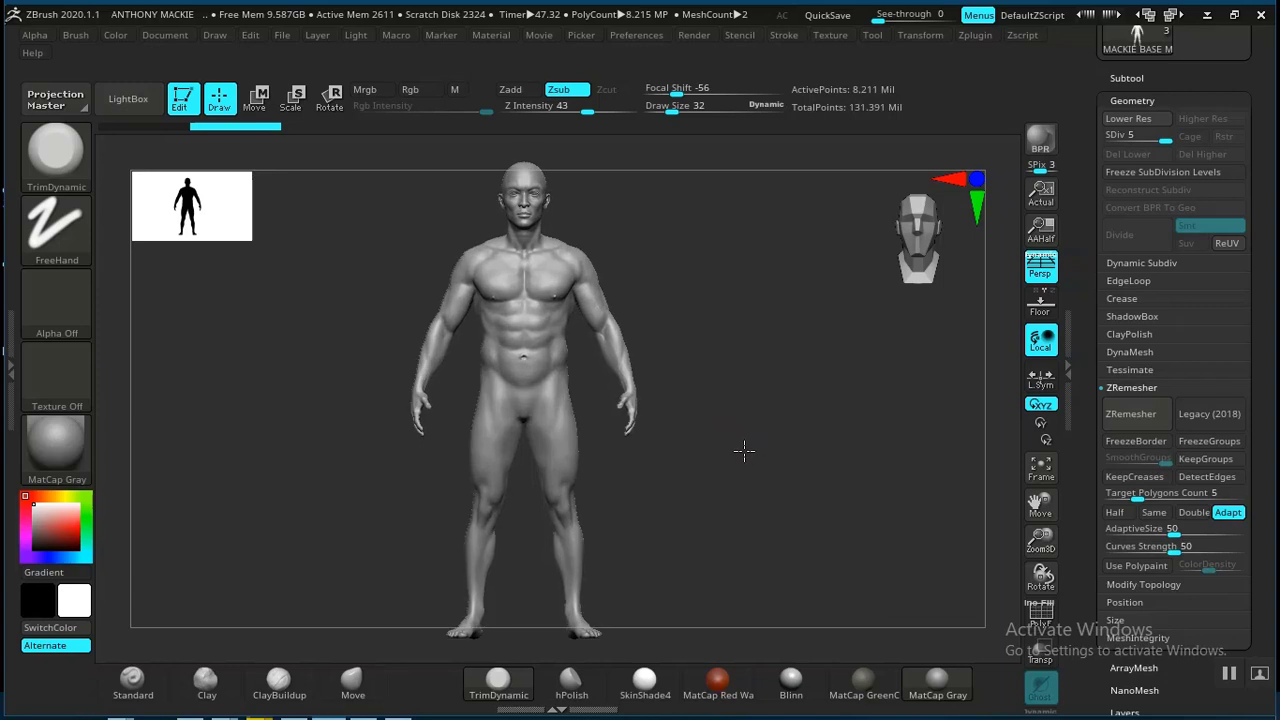
- Choose the DamStandard brush for sculpting on the full male figure
key("f")
left_click_drag(726, 460, 757, 462)
key("f")
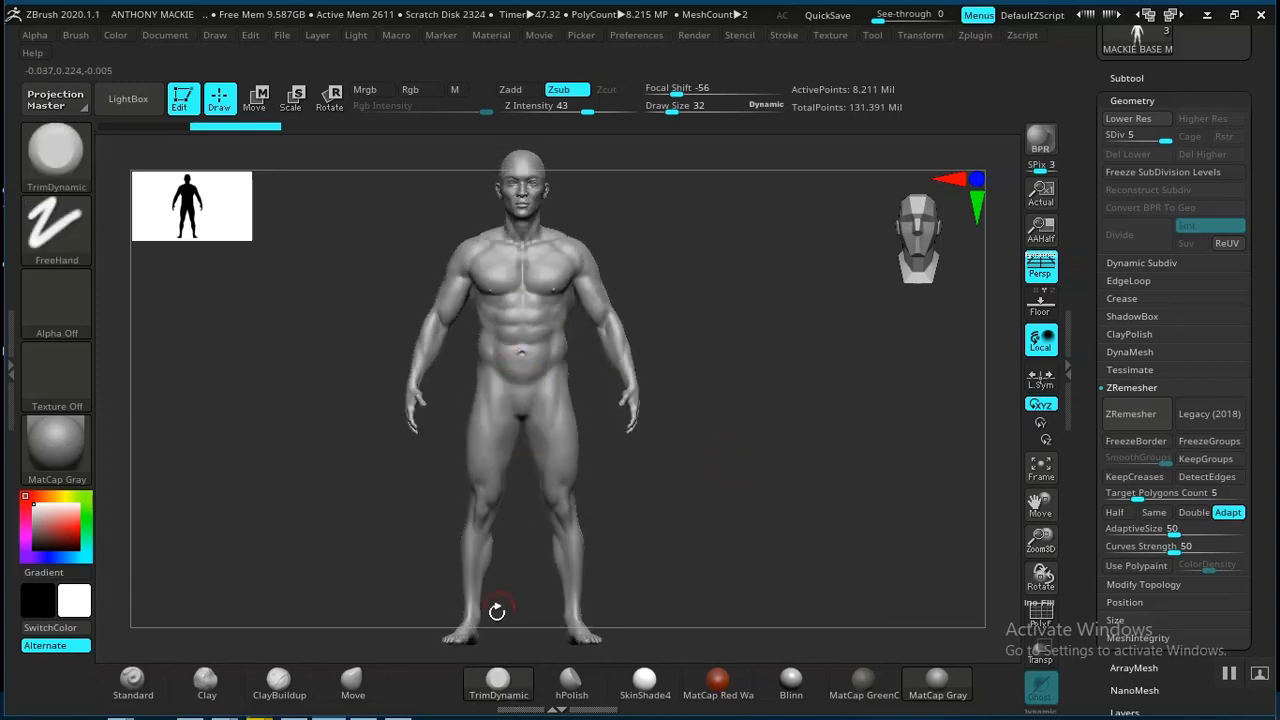
left_click(497, 684)
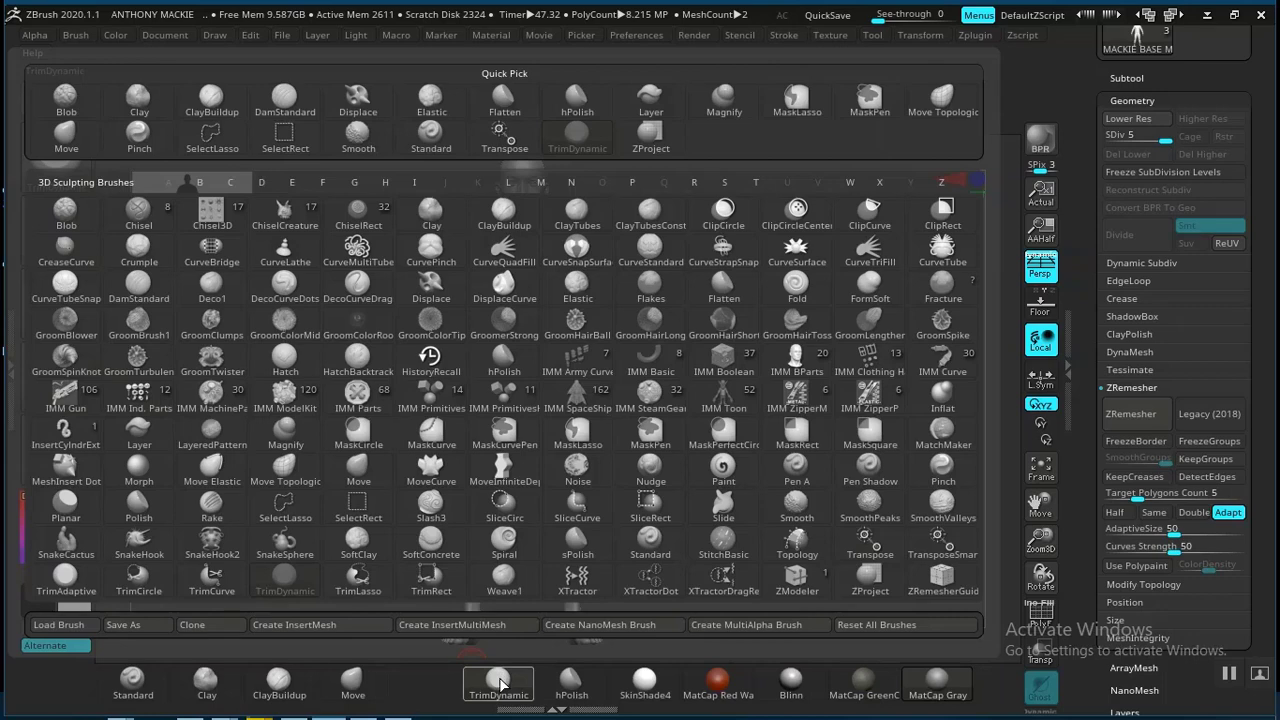
left_click(131, 293)
left_click_drag(705, 379, 816, 353)
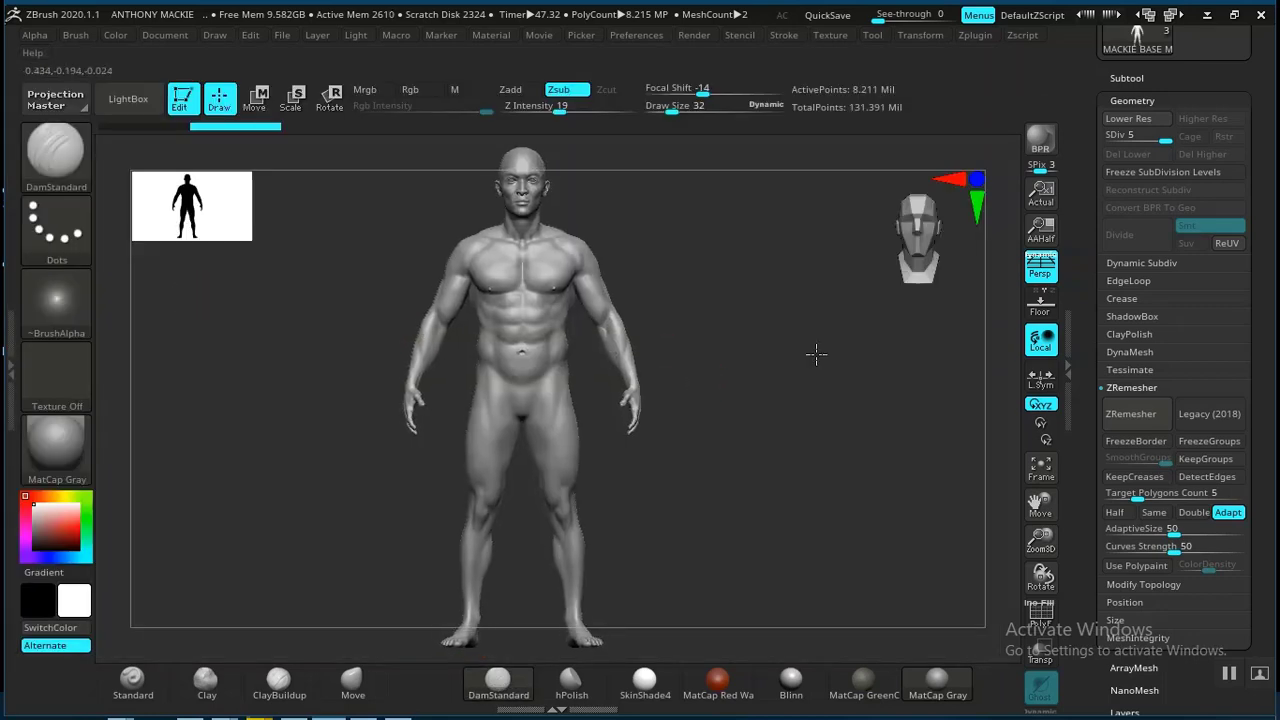
- Add a new layer to the body and name it BODY SKIN PORES
left_click(1132, 99)
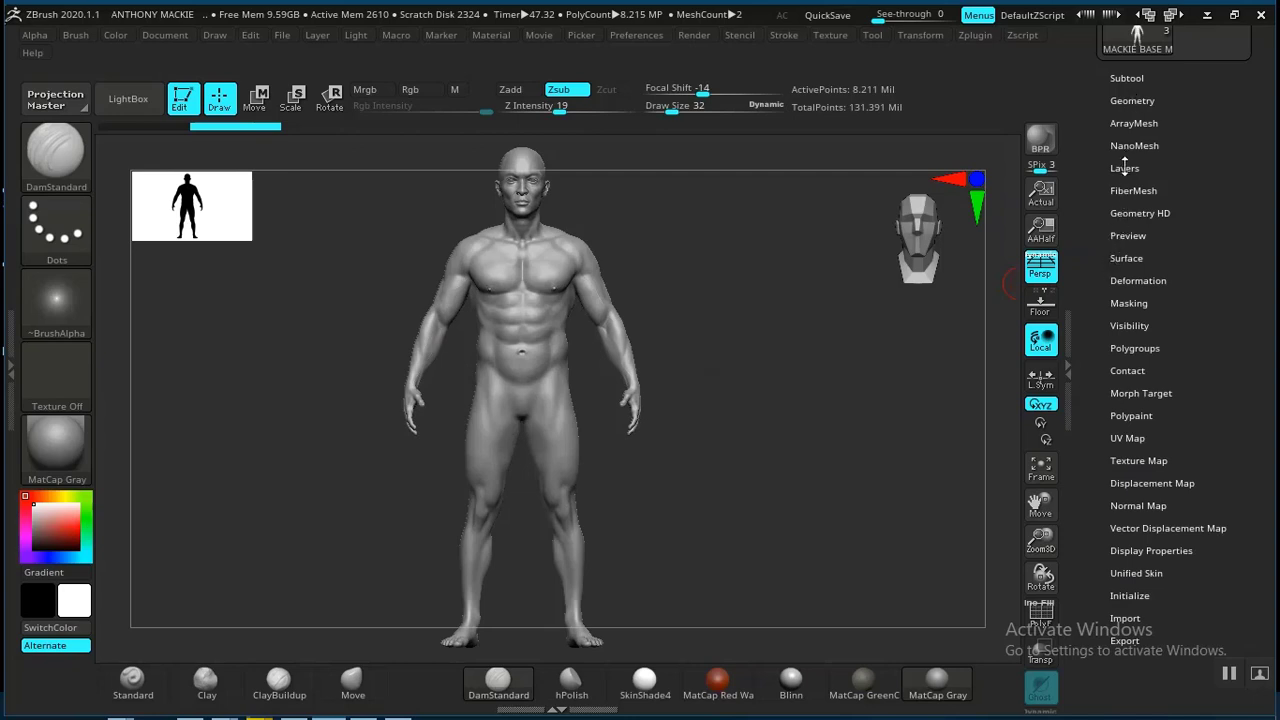
left_click(1124, 168)
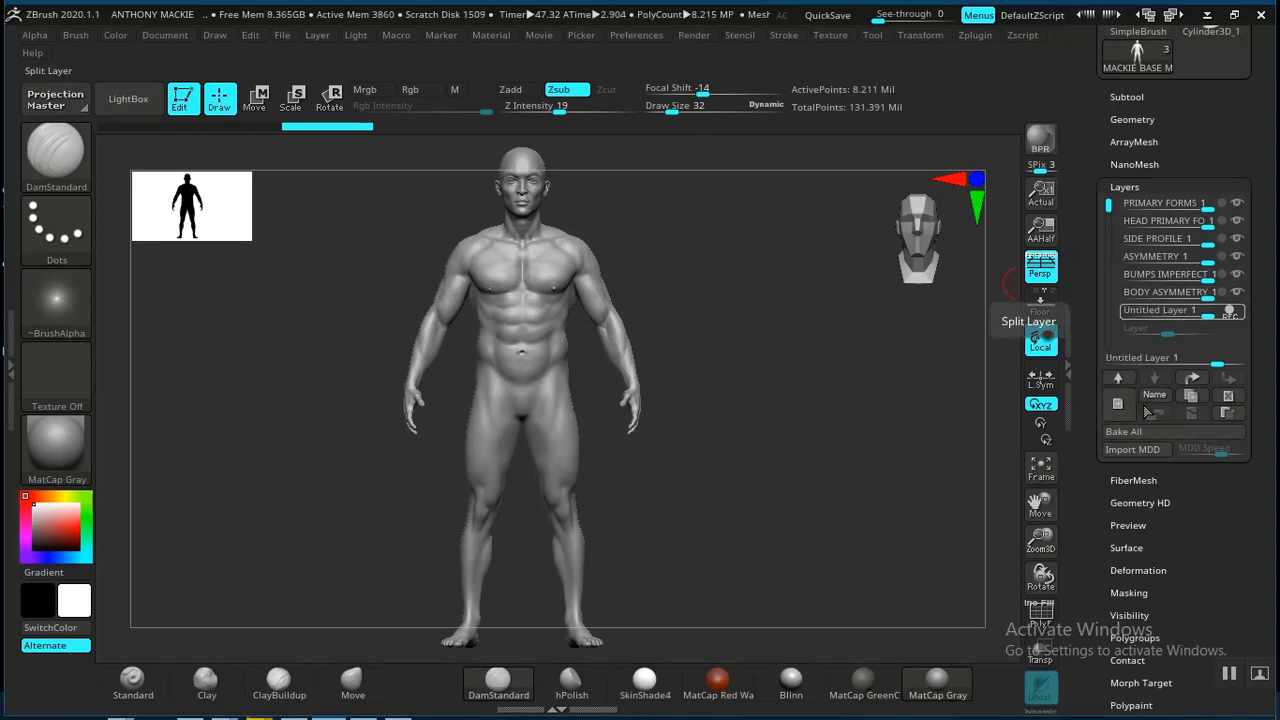
left_click(1154, 395)
type("BODY S")
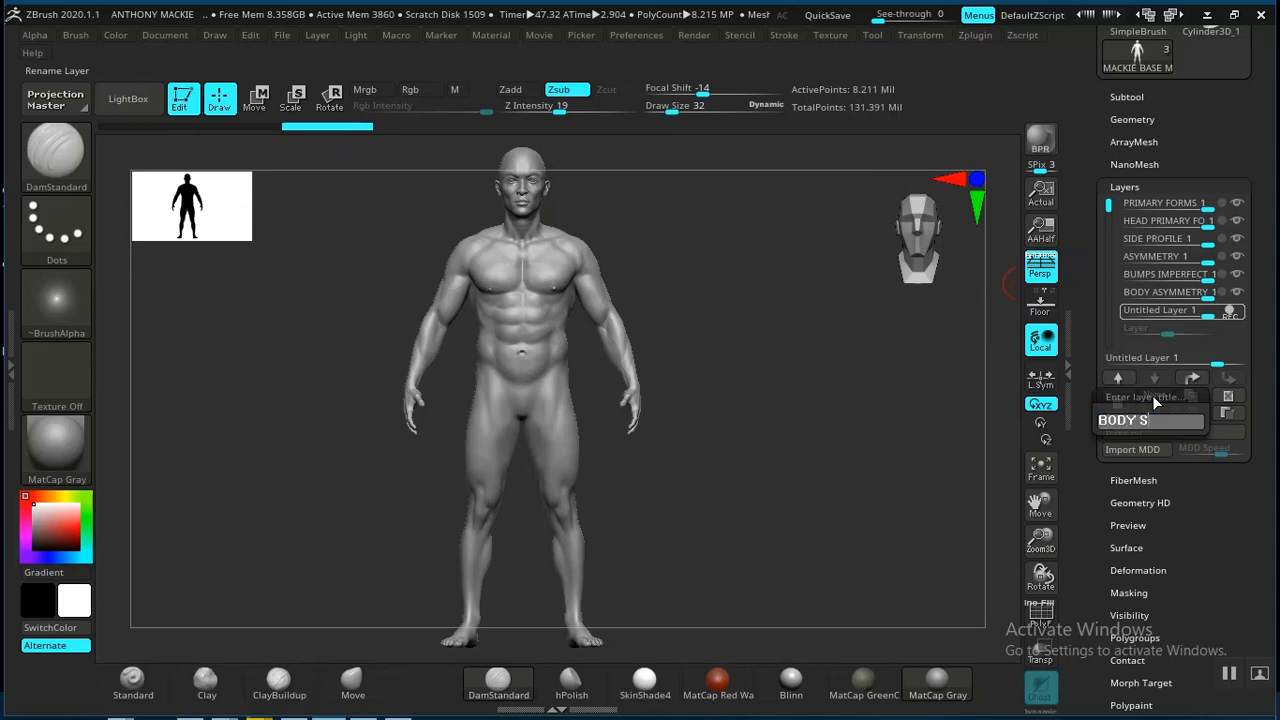
type("KIN PORES")
key("Return")
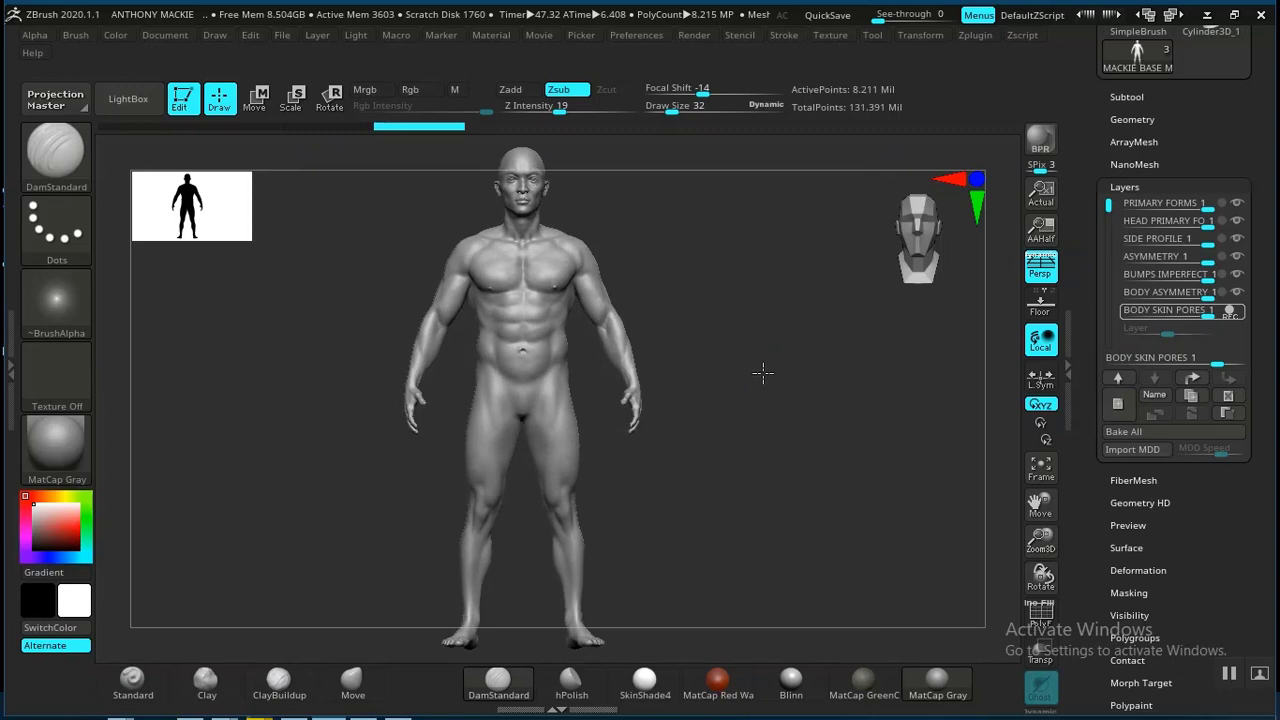
mouse_move(763, 373)
left_mouse_down("alt")
mouse_move(803, 420)
mouse_move(809, 466)
mouse_move(818, 446)
mouse_move(774, 406)
mouse_move(820, 426)
mouse_move(834, 526)
mouse_move(823, 472)
left_mouse_up("alt")
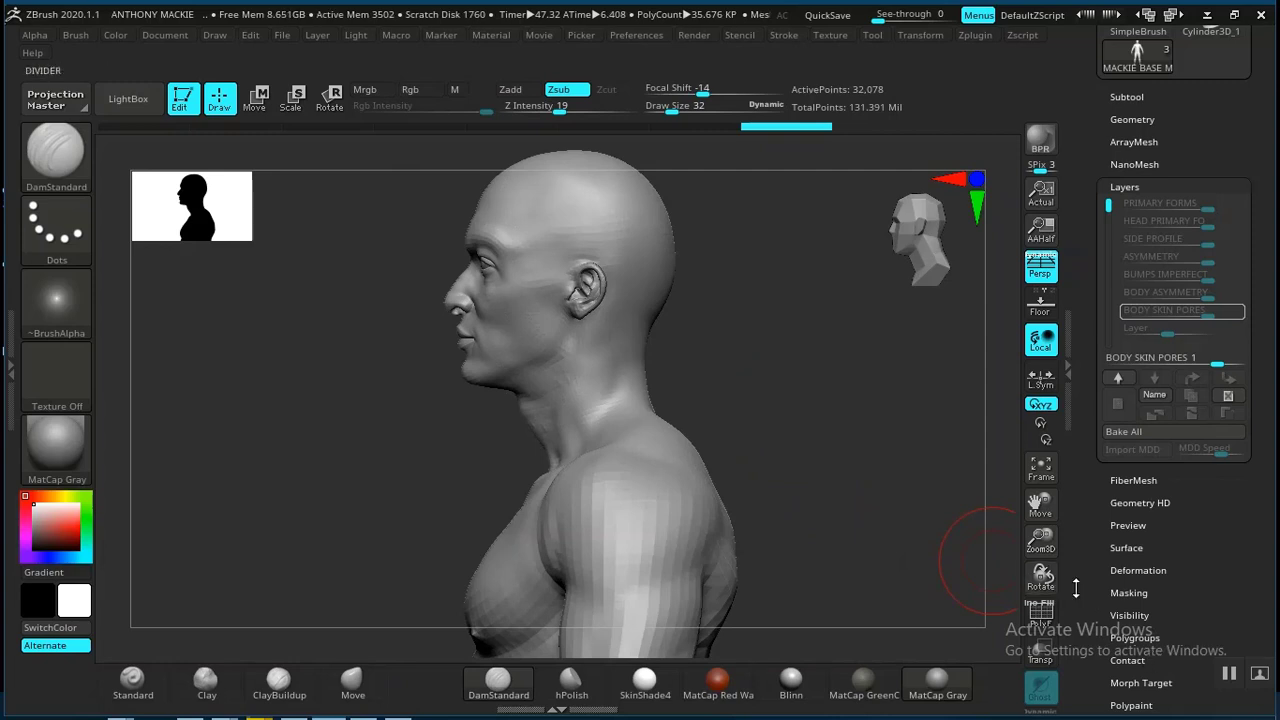
mouse_move(827, 404)
left_mouse_down()
mouse_move(814, 409)
mouse_move(851, 386)
mouse_move(851, 430)
mouse_move(820, 454)
mouse_move(757, 416)
left_mouse_up()
left_click_drag(323, 207, 535, 327, "ctrl")
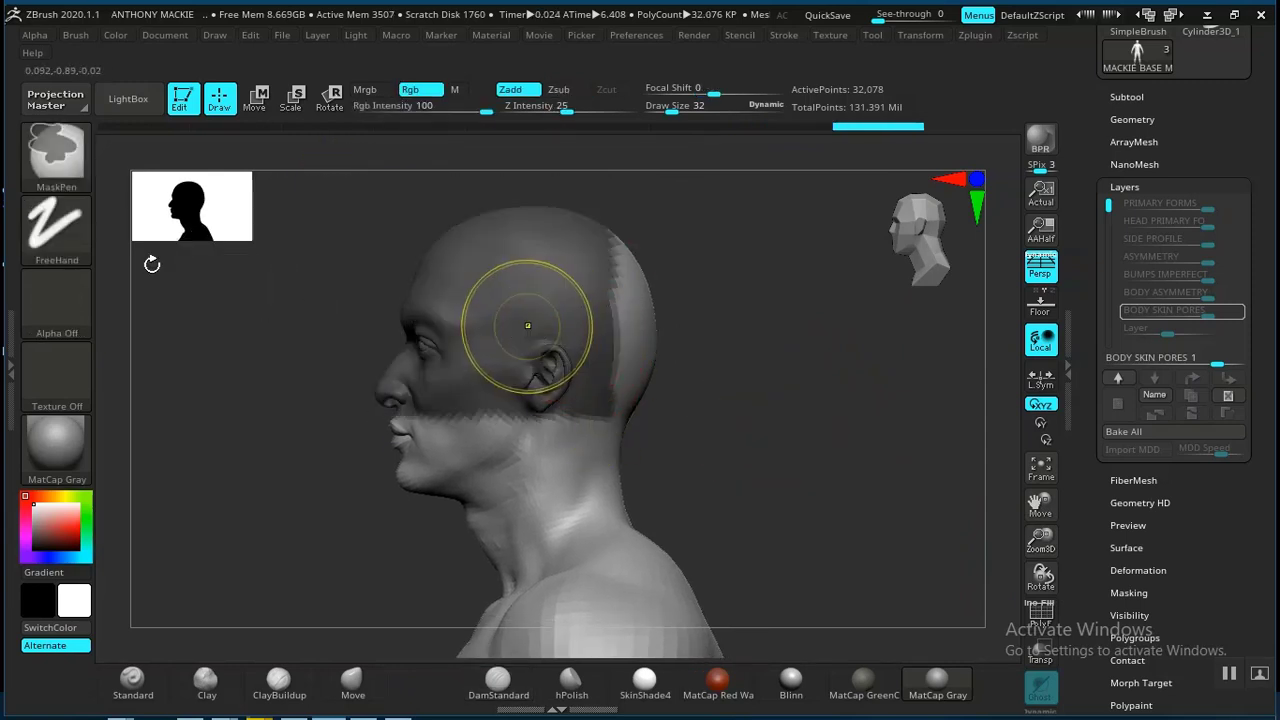
key("ctrl+z")
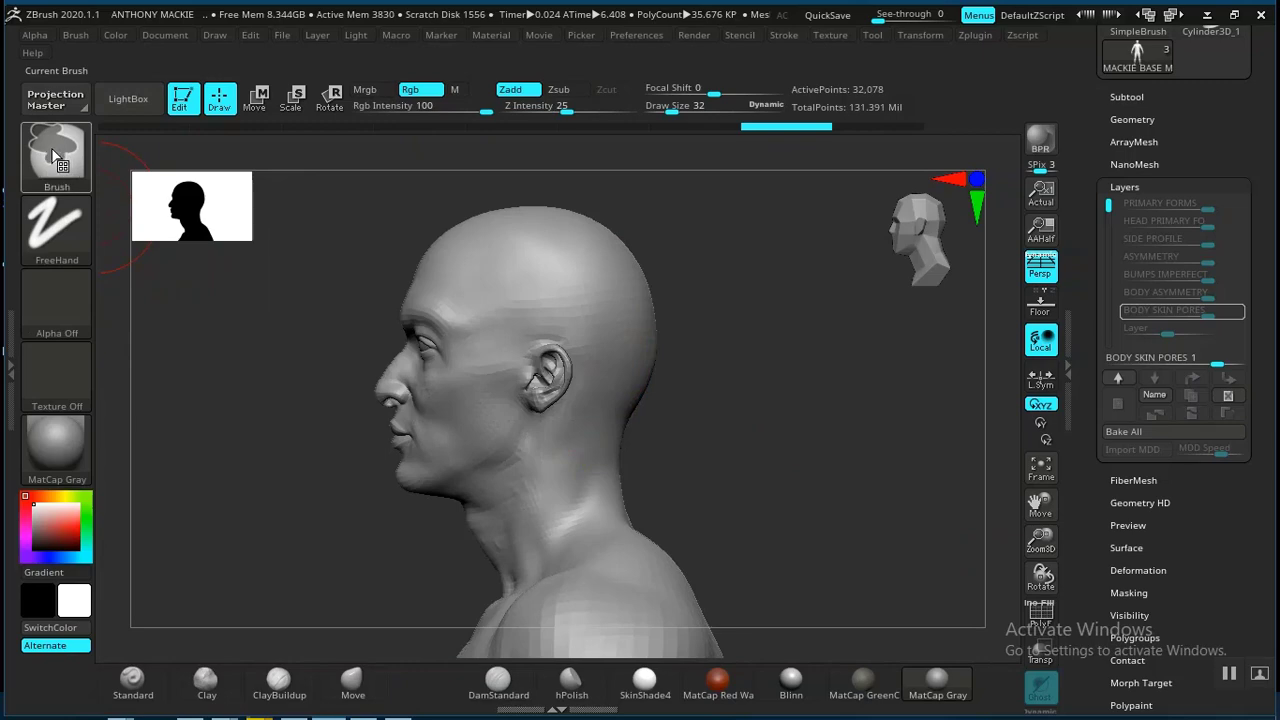
- Switch the masking brush to MaskLasso and mask the whole head down to the jawline from the side view
left_click(55, 155)
left_click(386, 262, "ctrl")
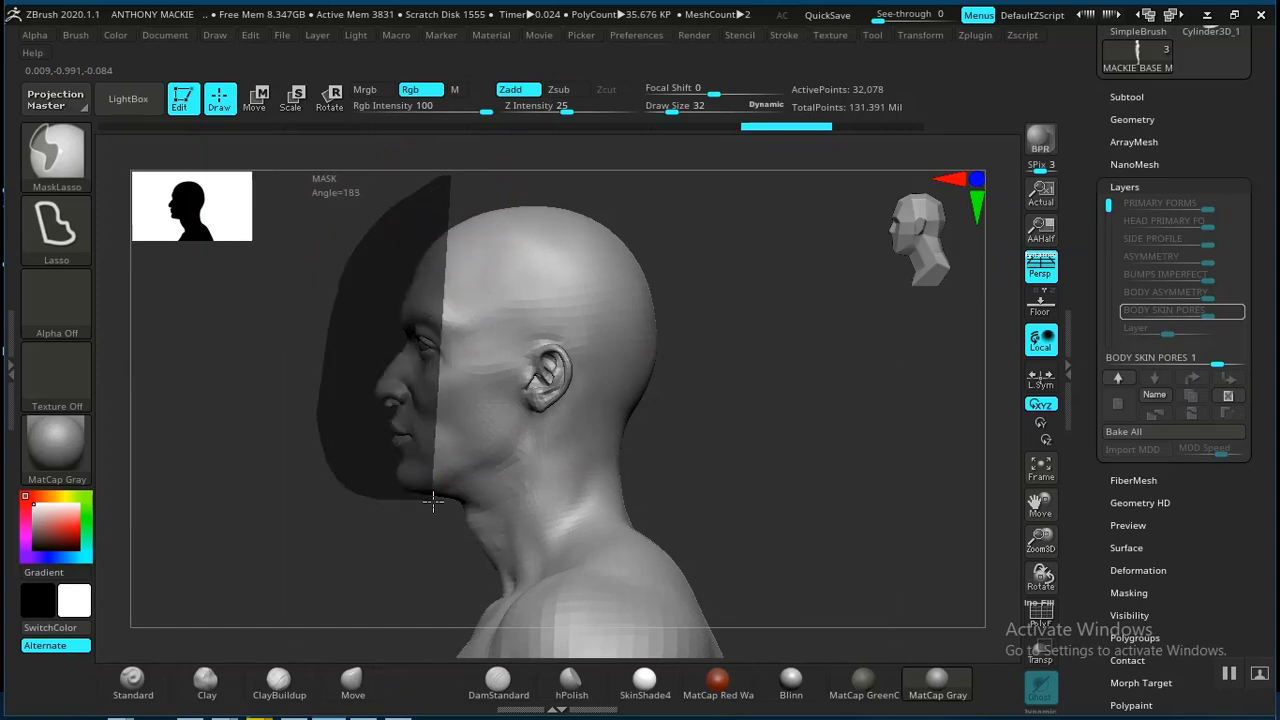
mouse_move(469, 500)
left_mouse_down("ctrl")
mouse_move(586, 466)
mouse_move(654, 423)
mouse_move(694, 251)
mouse_move(523, 174)
left_mouse_up("ctrl")
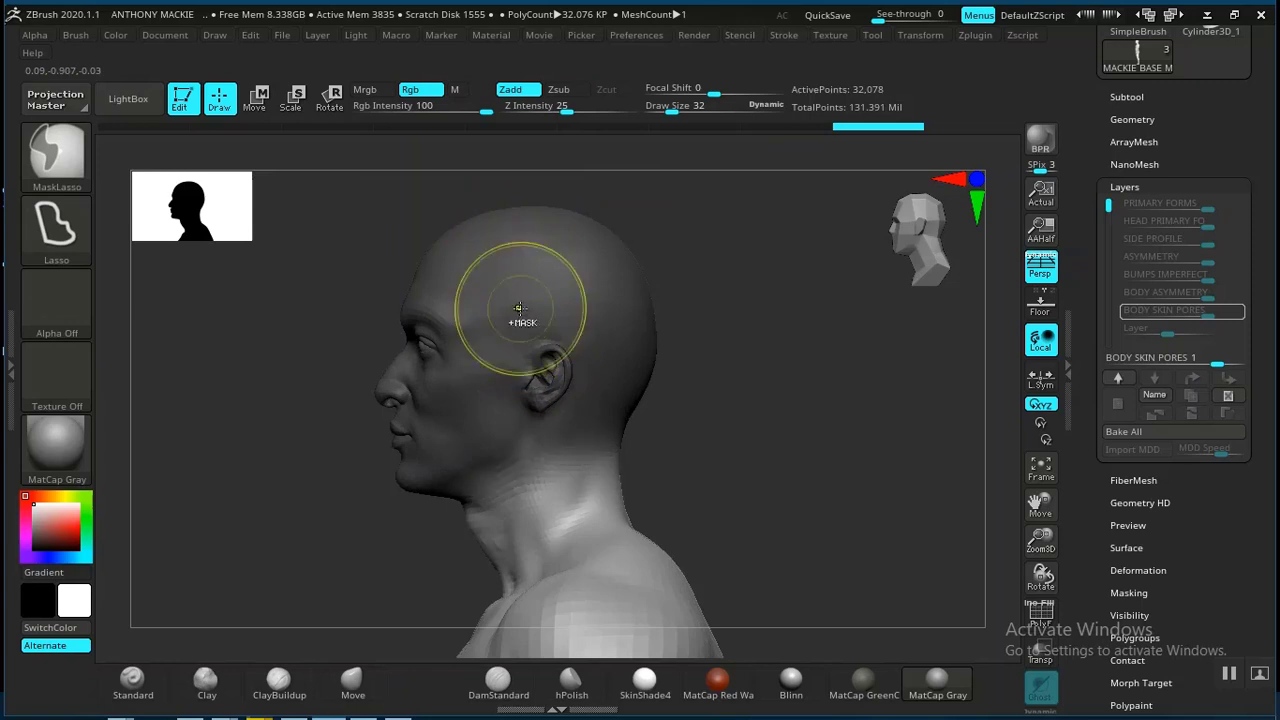
mouse_move(746, 414)
left_mouse_down("alt")
mouse_move(739, 393)
mouse_move(796, 481)
mouse_move(769, 434)
mouse_move(765, 387)
mouse_move(703, 397)
mouse_move(677, 318)
mouse_move(748, 389)
mouse_move(743, 410)
left_mouse_up("alt")
left_click_drag(700, 373, 863, 458, "alt")
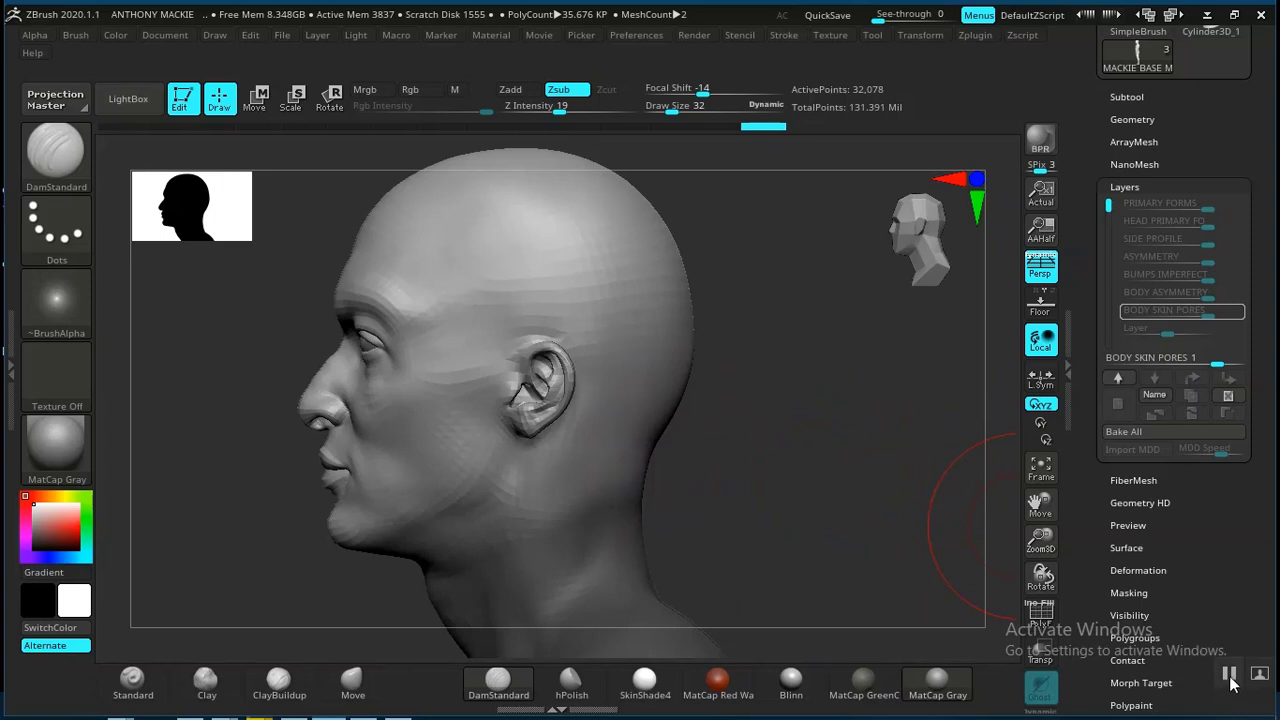
left_click_drag(779, 446, 831, 452, "alt")
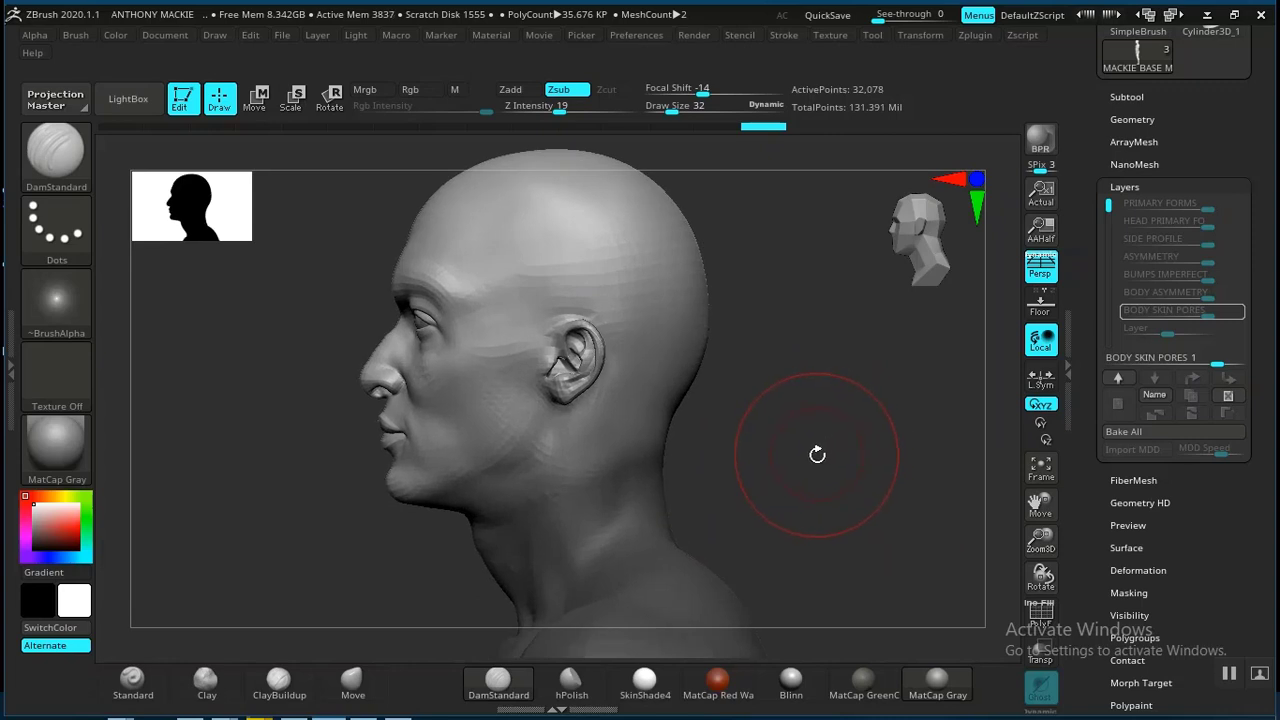
- Lasso-mask the feet up to the ankles from the front view
mouse_move(812, 459)
left_mouse_down("alt")
mouse_move(802, 409)
mouse_move(798, 430)
mouse_move(808, 337)
left_mouse_up("alt")
key("ctrl")
mouse_move(828, 443)
left_mouse_down("alt")
mouse_move(798, 388)
mouse_move(794, 423)
mouse_move(883, 440)
mouse_move(789, 434)
mouse_move(855, 438)
mouse_move(797, 383)
mouse_move(865, 382)
mouse_move(829, 466)
mouse_move(843, 371)
mouse_move(820, 434)
mouse_move(828, 509)
mouse_move(826, 446)
mouse_move(774, 455)
left_mouse_up("alt")
key("ctrl")
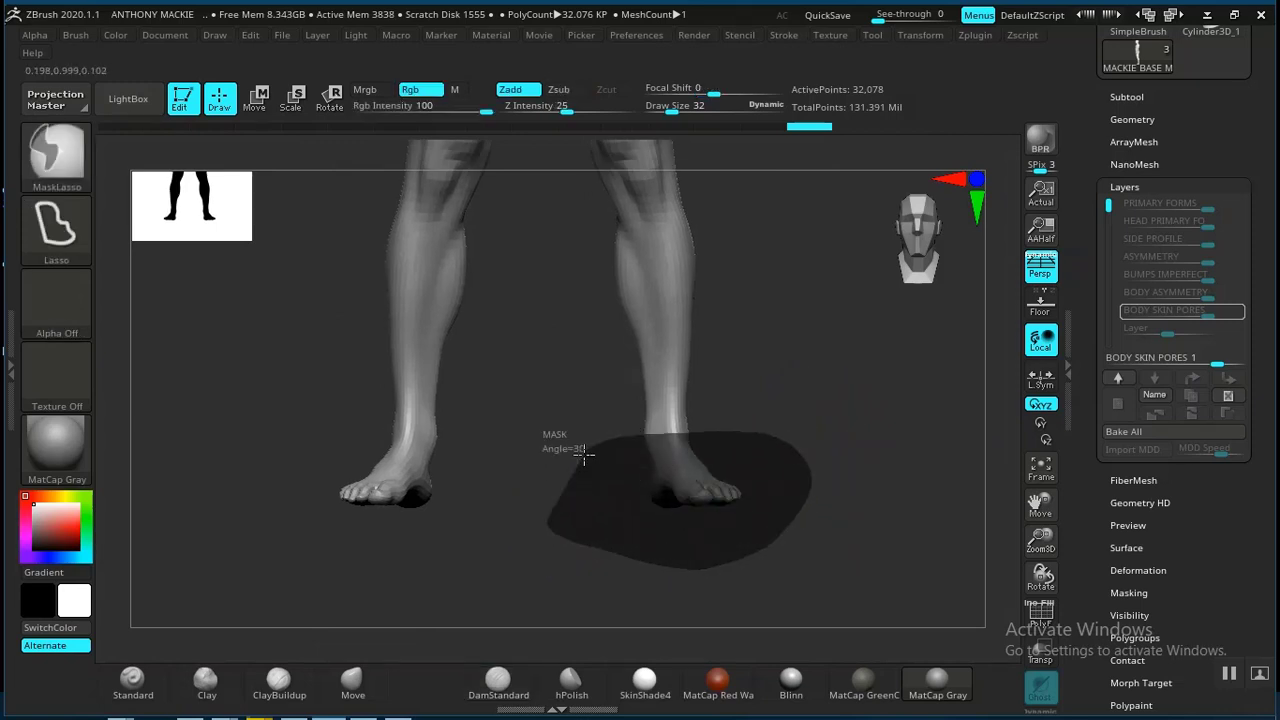
left_click_drag(584, 455, 588, 452, "ctrl")
- Try to lasso-mask the hand up to the wrist from the front view
left_click_drag(837, 403, 726, 411)
left_click_drag(840, 388, 615, 440, "alt")
mouse_move(720, 484)
left_mouse_down("alt")
mouse_move(608, 386)
mouse_move(714, 569)
mouse_move(757, 537)
mouse_move(741, 358)
mouse_move(723, 357)
mouse_move(737, 449)
mouse_move(740, 403)
mouse_move(811, 400)
mouse_move(777, 380)
mouse_move(854, 363)
mouse_move(863, 387)
mouse_move(837, 429)
mouse_move(826, 357)
mouse_move(843, 346)
mouse_move(697, 527)
mouse_move(741, 346)
left_mouse_up("alt")
key("ctrl")
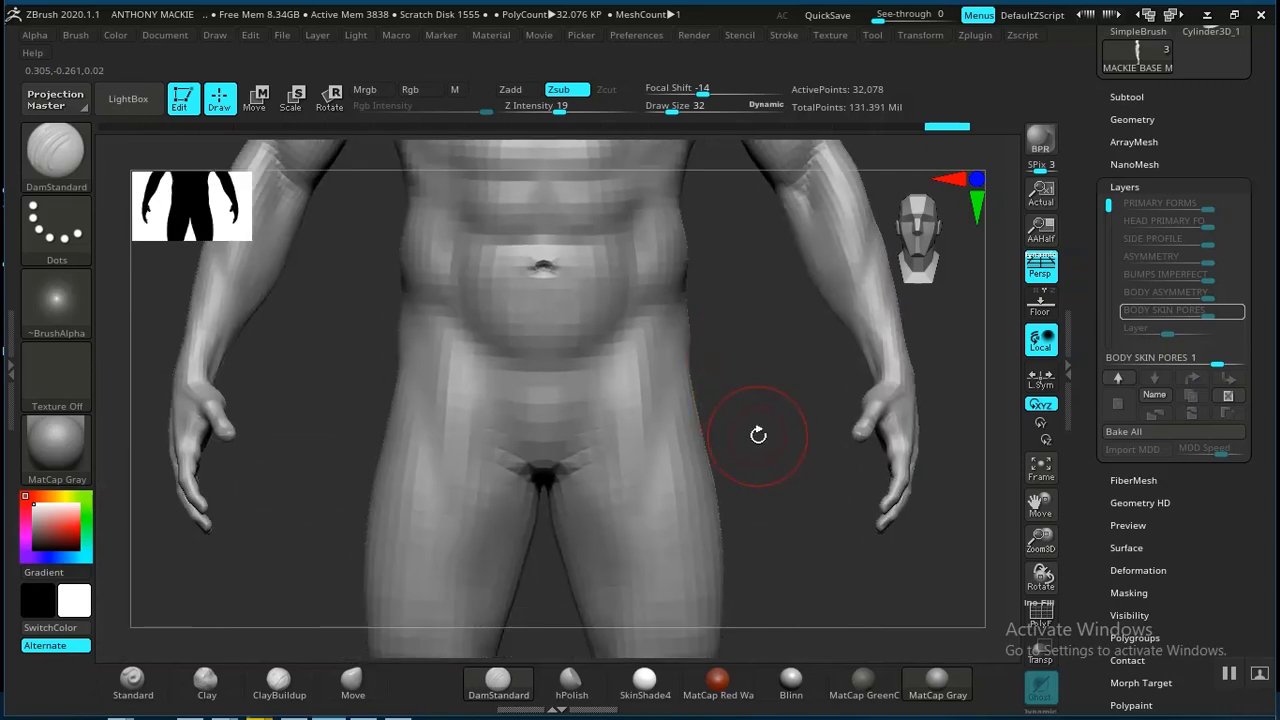
mouse_move(366, 388)
left_mouse_down()
mouse_move(480, 449)
mouse_move(444, 413)
mouse_move(431, 483)
mouse_move(383, 443)
mouse_move(391, 537)
mouse_move(374, 540)
mouse_move(451, 400)
mouse_move(372, 450)
left_mouse_up()
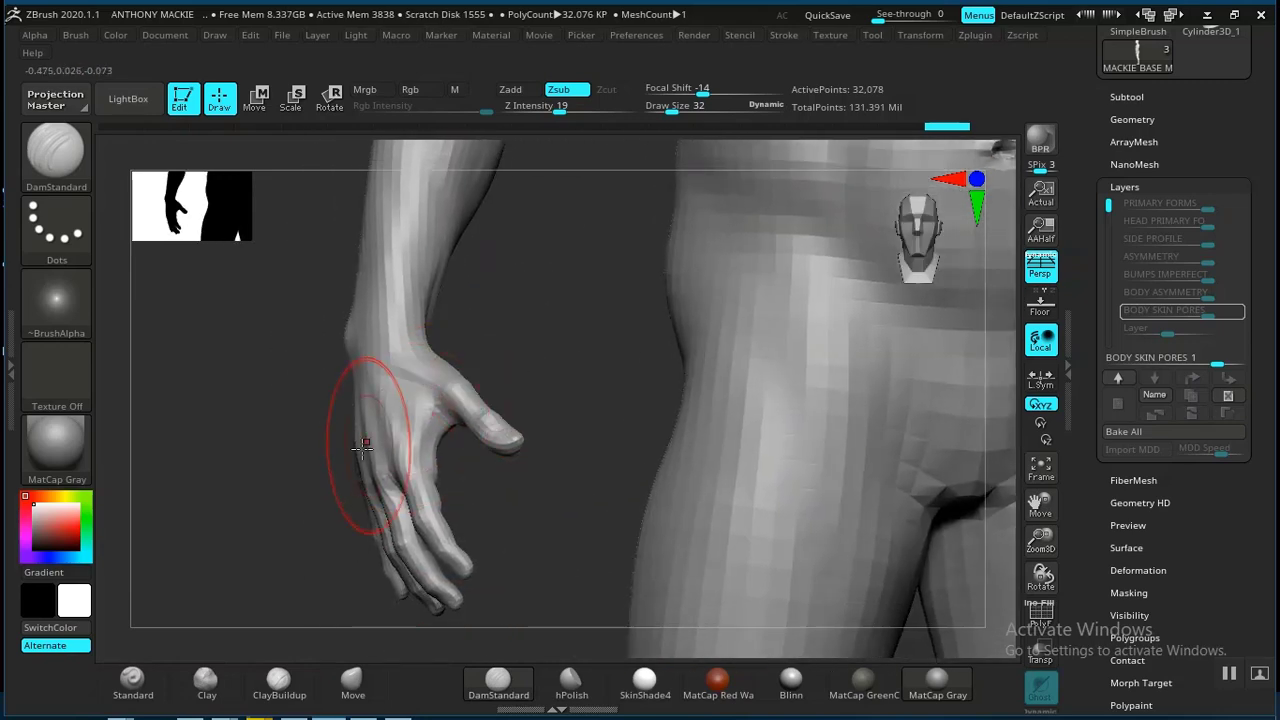
mouse_move(256, 490)
left_mouse_down("ctrl")
mouse_move(254, 523)
mouse_move(436, 647)
mouse_move(592, 485)
left_mouse_up("ctrl")
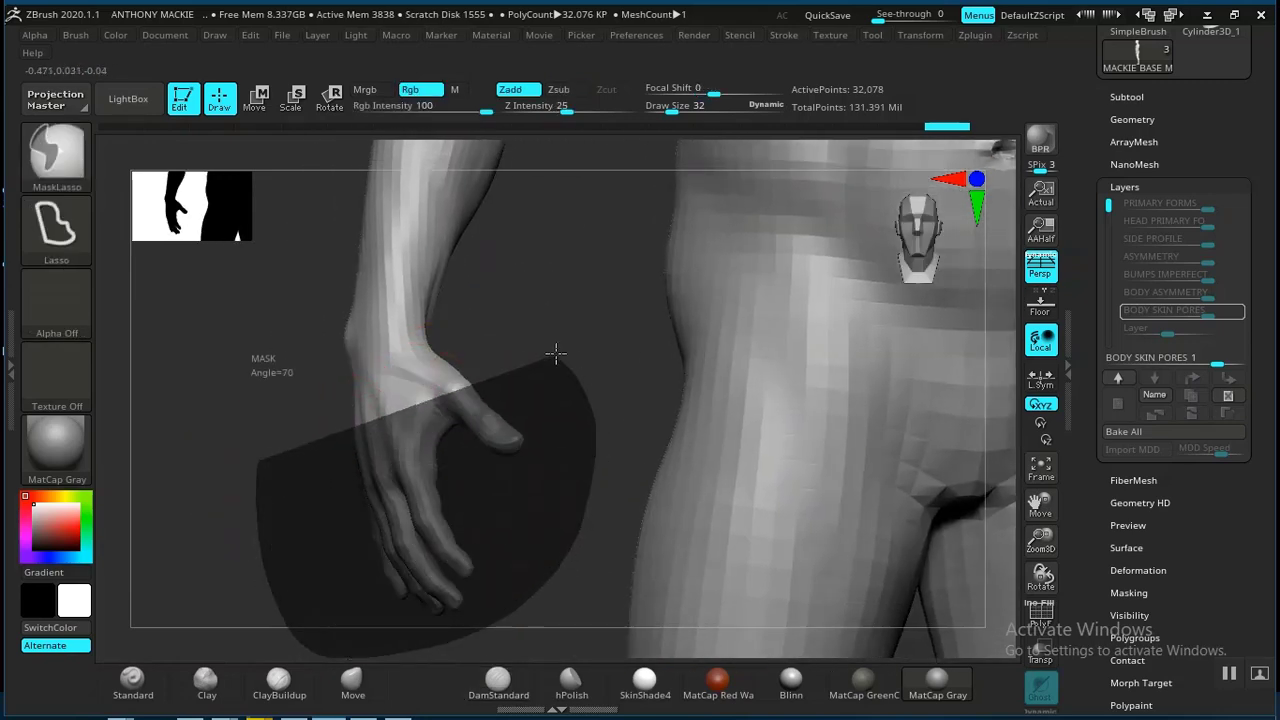
left_click_drag(393, 302, 328, 322, "ctrl")
mouse_move(297, 421)
left_mouse_down()
mouse_move(340, 477)
mouse_move(421, 464)
left_mouse_up()
key("f")
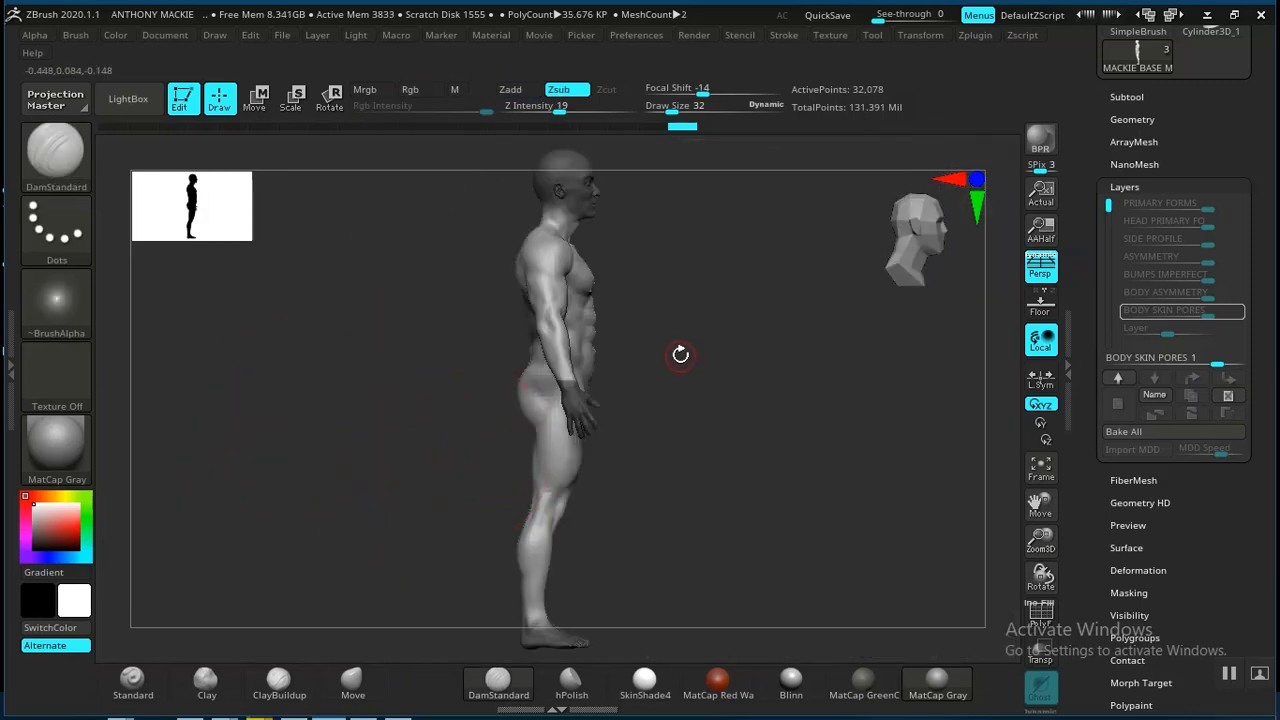
- Lasso-mask the hand up to the wrist from the back view of the body
left_click_drag(699, 382, 742, 438)
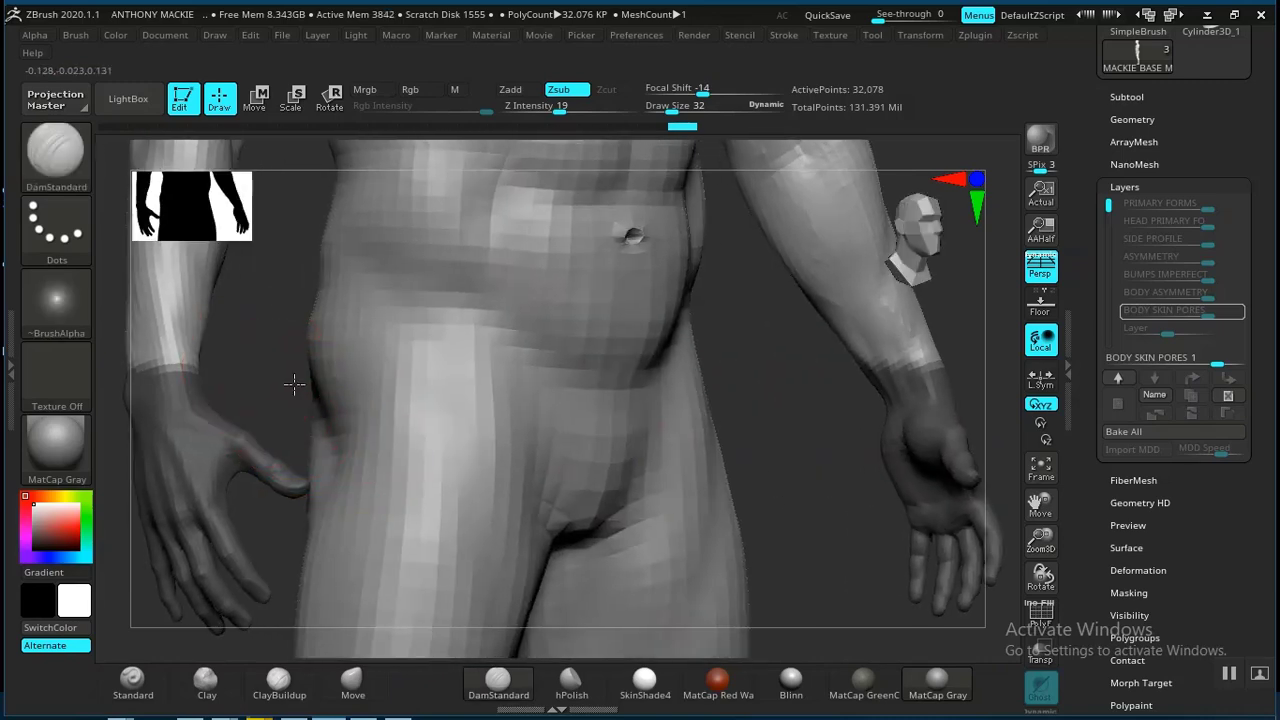
left_click_drag(294, 383, 433, 413, "alt")
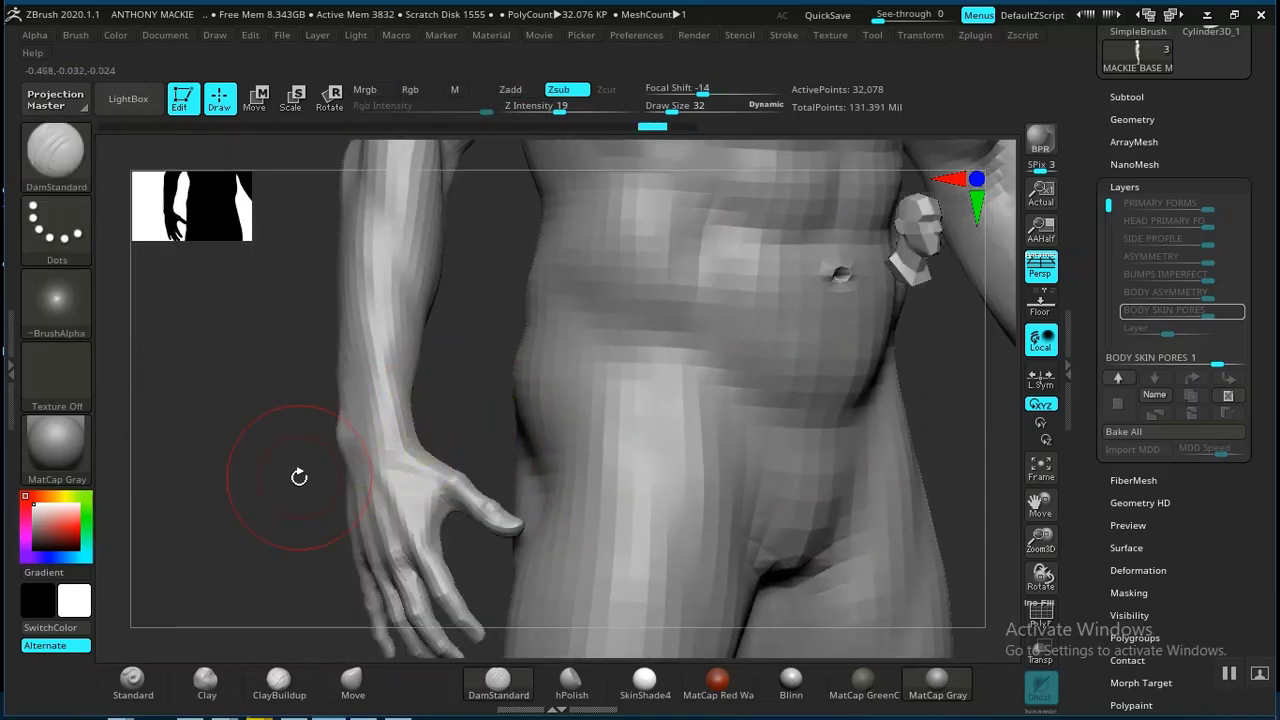
left_click_drag(300, 471, 485, 500)
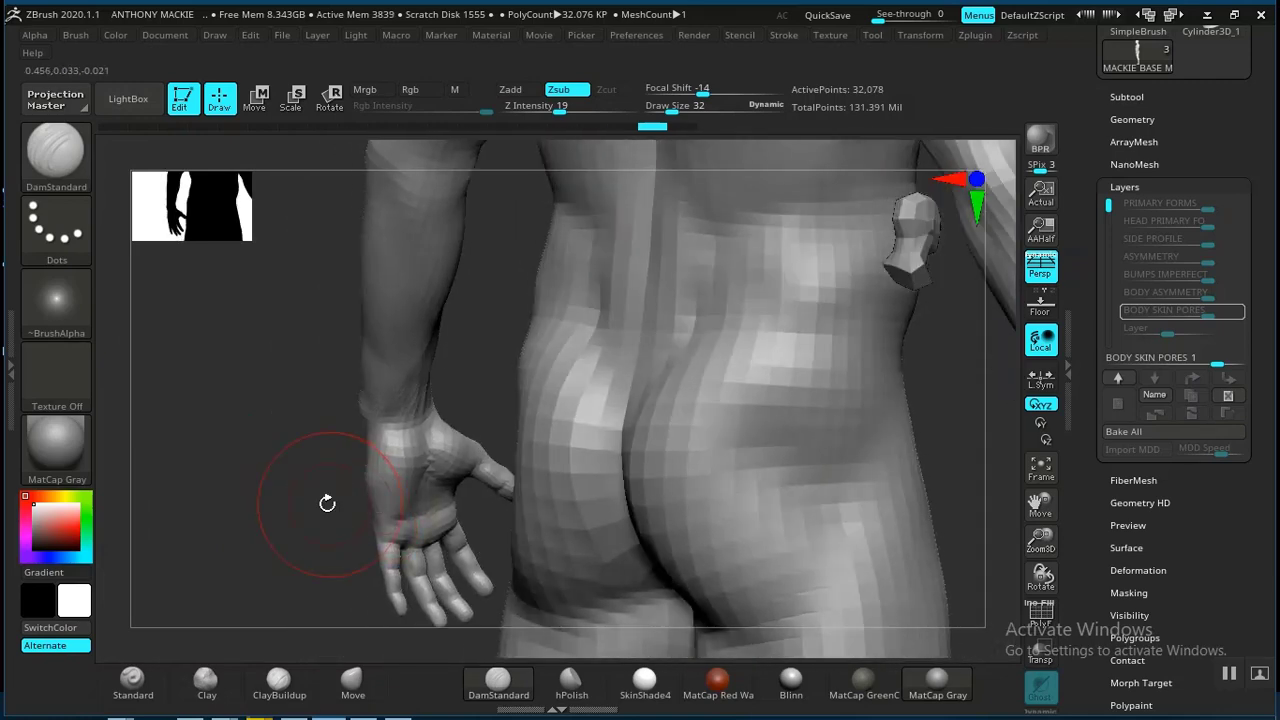
mouse_move(940, 500)
left_mouse_down("alt")
mouse_move(650, 496)
mouse_move(509, 423)
left_mouse_up("alt")
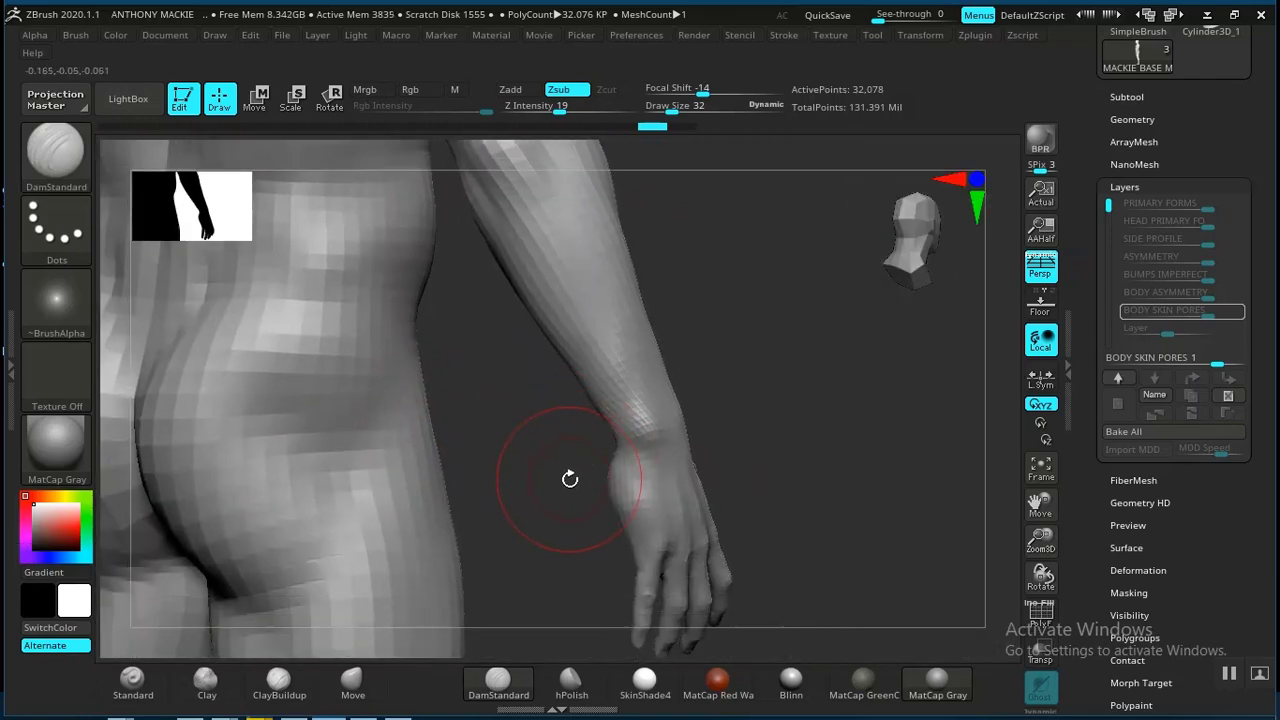
left_click_drag(571, 471, 543, 434, "alt")
key("ctrl")
mouse_move(540, 530)
left_mouse_down("ctrl")
mouse_move(760, 611)
mouse_move(864, 442)
left_mouse_up("ctrl")
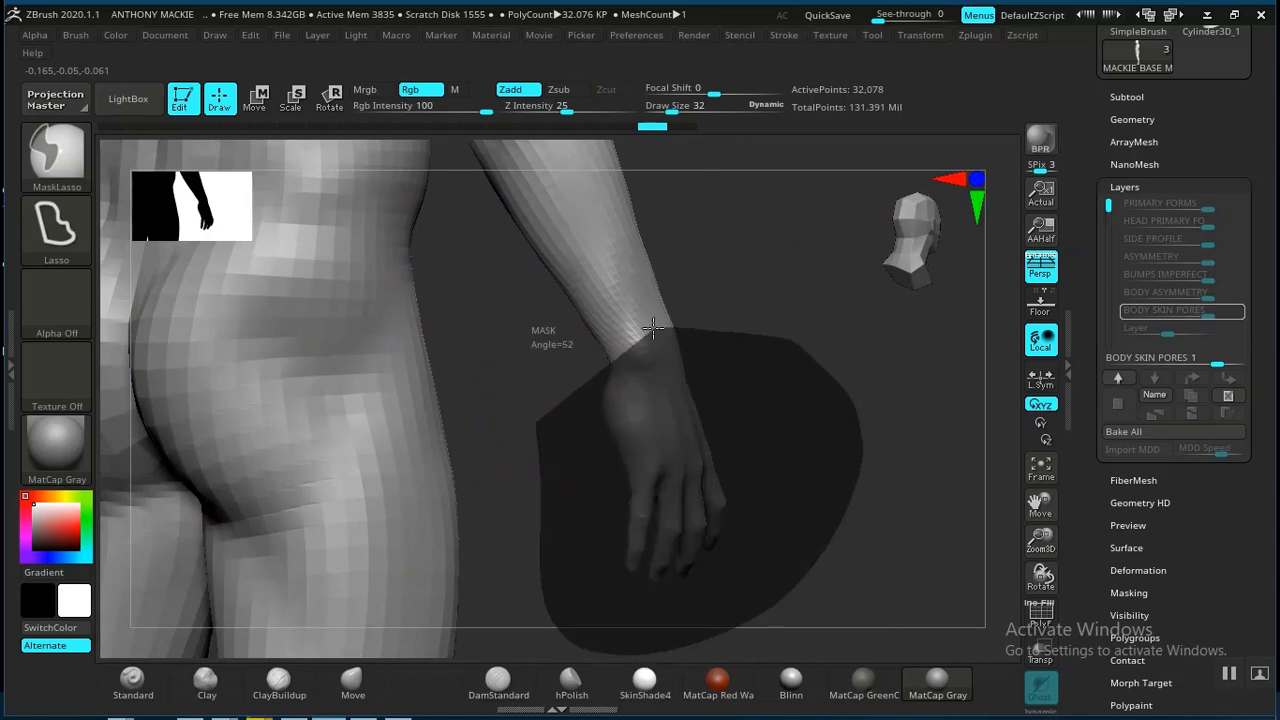
left_click_drag(584, 343, 586, 345, "ctrl")
- Blur the mask on the hands to soften its edge at the wrists
mouse_move(746, 369)
left_mouse_down()
mouse_move(757, 406)
mouse_move(401, 385)
left_mouse_up()
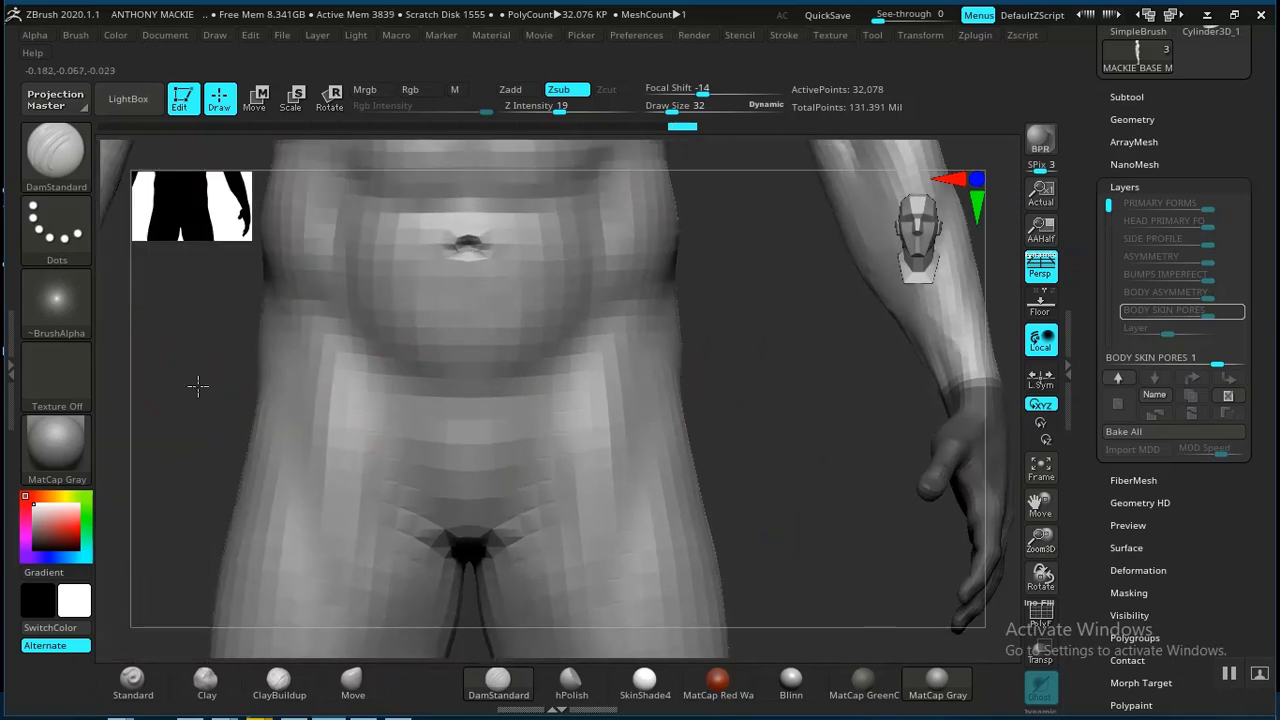
mouse_move(198, 386)
left_mouse_down()
mouse_move(403, 403)
mouse_move(454, 446)
mouse_move(424, 467)
mouse_move(466, 400)
mouse_move(449, 403)
mouse_move(426, 380)
mouse_move(543, 420)
mouse_move(514, 423)
mouse_move(569, 420)
mouse_move(576, 407)
mouse_move(571, 440)
mouse_move(549, 391)
mouse_move(451, 311)
mouse_move(514, 303)
left_mouse_up()
key("ctrl")
left_click(316, 424, "ctrl")
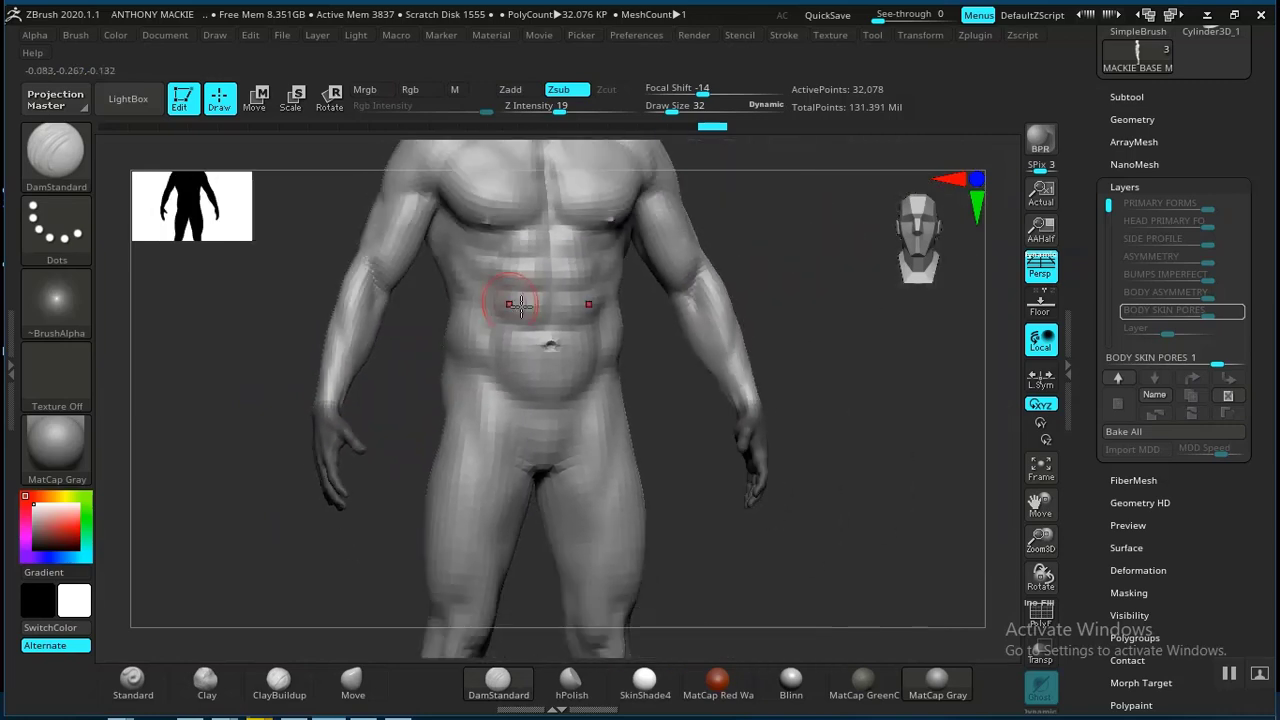
left_click_drag(794, 316, 795, 499, "alt")
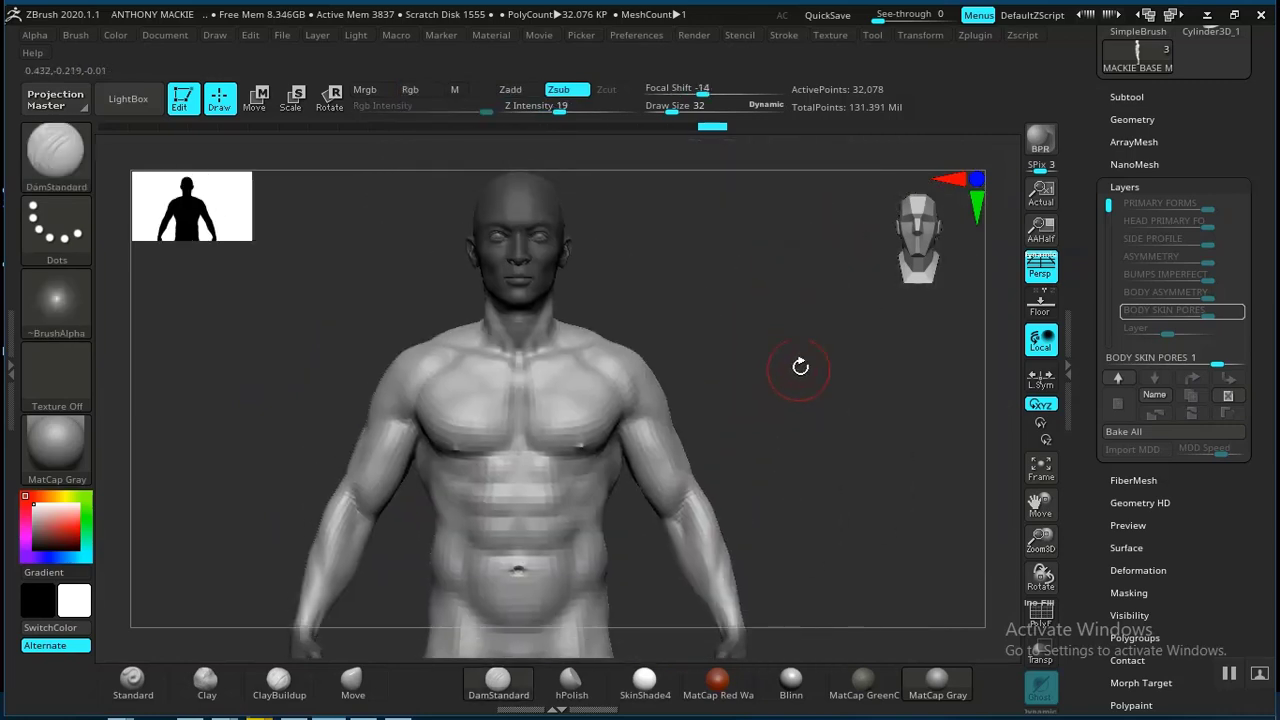
left_click_drag(800, 366, 717, 340, "alt")
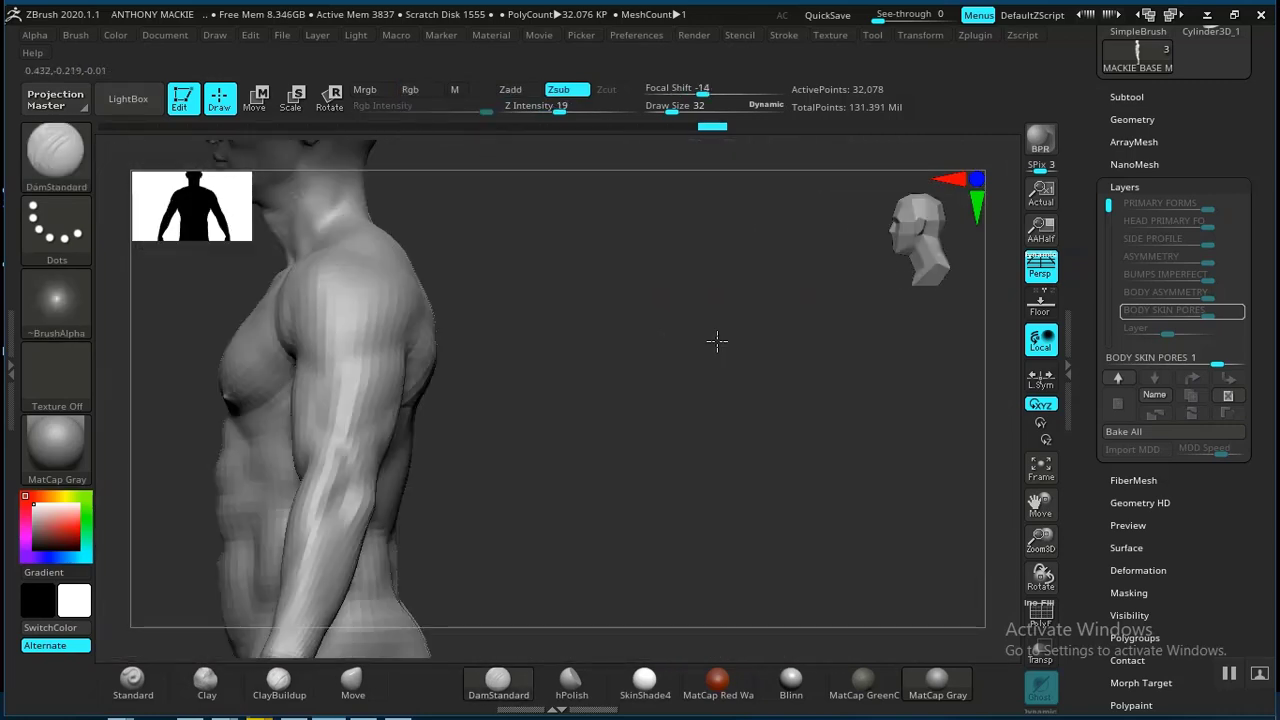
mouse_move(680, 450)
left_mouse_down("alt")
mouse_move(643, 549)
mouse_move(686, 260)
left_mouse_up("alt")
left_click_drag(636, 484, 671, 371, "alt")
mouse_move(645, 414)
left_mouse_down("alt")
mouse_move(691, 351)
mouse_move(697, 458)
mouse_move(712, 474)
left_mouse_up("alt")
mouse_move(714, 580)
left_mouse_down("alt")
mouse_move(749, 509)
mouse_move(741, 575)
left_mouse_up("alt")
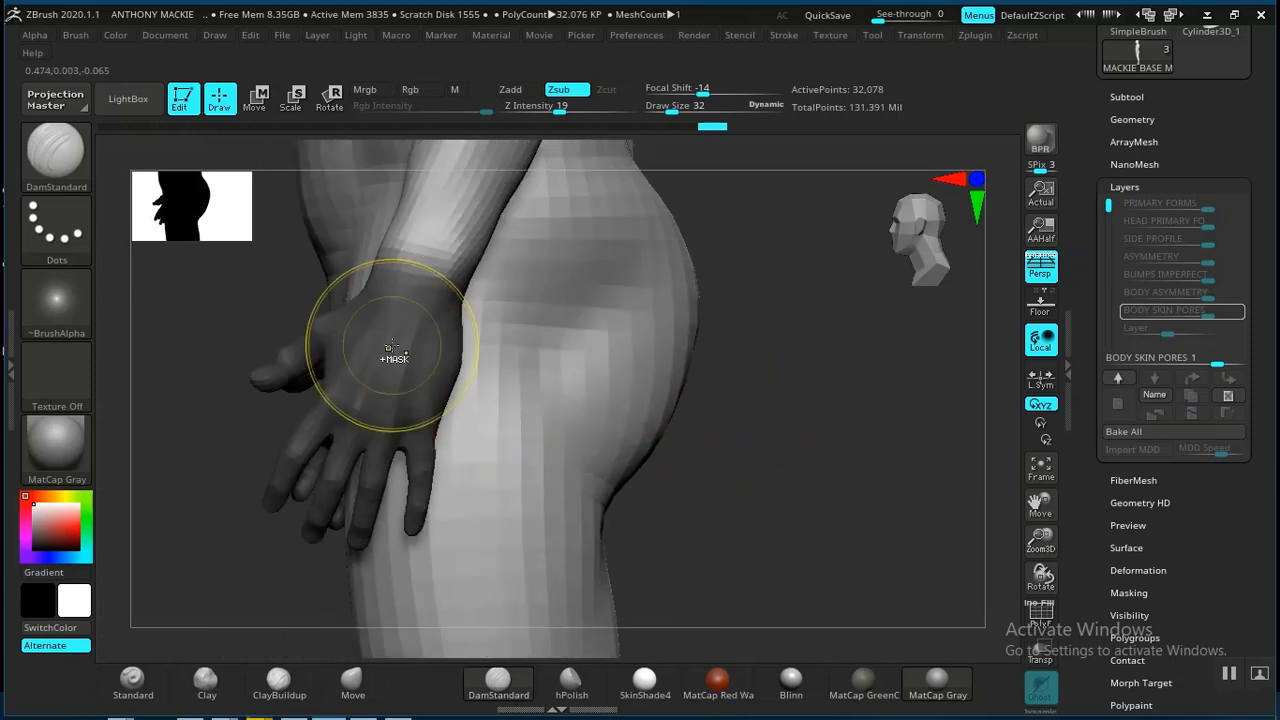
left_click(396, 348, "ctrl")
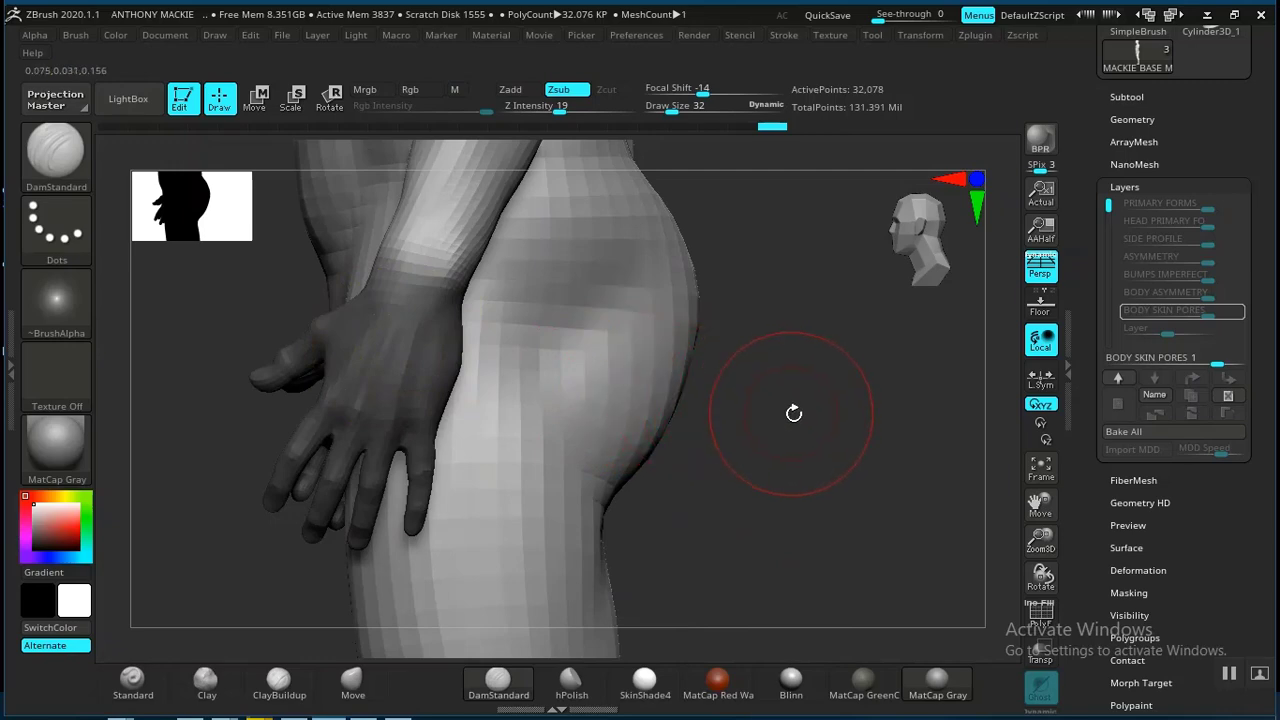
- Examine the mask borders on the hand and forearm and around the head and neck
left_click_drag(793, 414, 876, 417)
left_click_drag(648, 383, 856, 428, "alt")
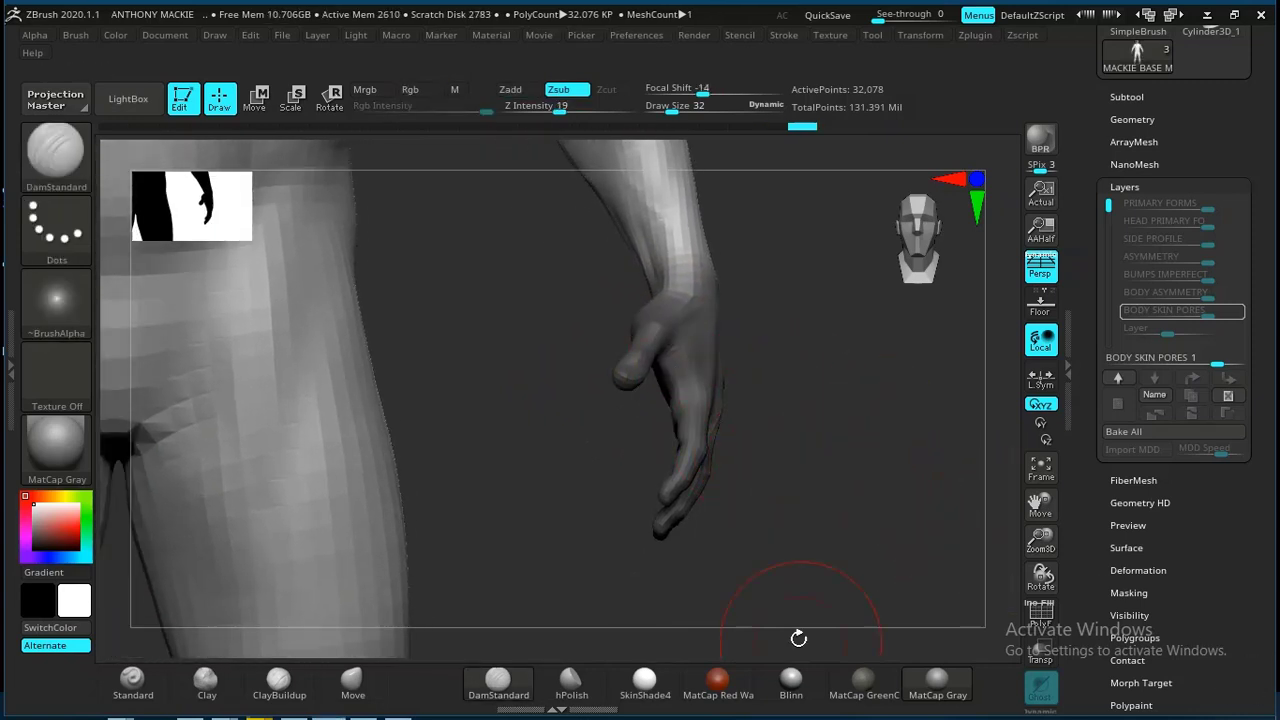
left_click_drag(810, 535, 858, 505, "alt")
mouse_move(856, 443)
left_mouse_down("alt")
mouse_move(855, 515)
mouse_move(860, 434)
mouse_move(880, 463)
mouse_move(804, 455)
mouse_move(857, 500)
mouse_move(863, 446)
mouse_move(877, 606)
mouse_move(889, 533)
mouse_move(791, 477)
mouse_move(757, 356)
left_mouse_up("alt")
mouse_move(836, 456)
left_mouse_down()
mouse_move(931, 469)
mouse_move(797, 459)
mouse_move(841, 488)
mouse_move(880, 591)
left_mouse_up()
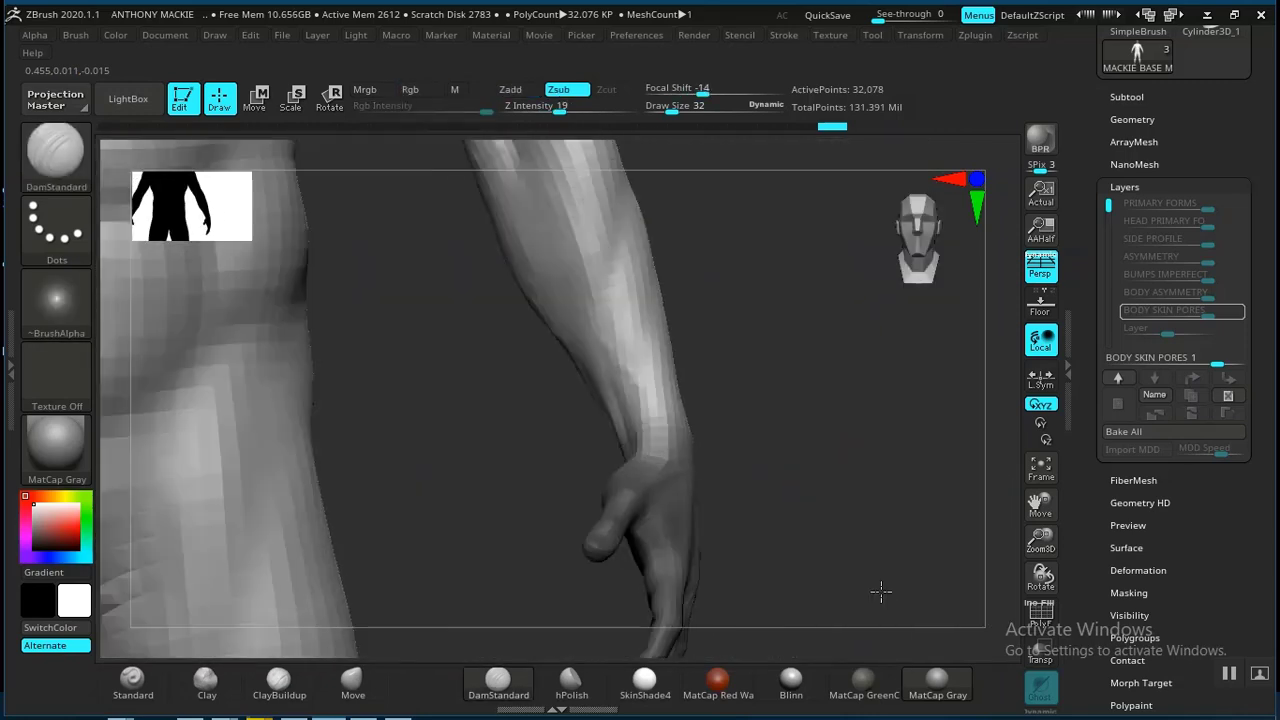
left_click_drag(835, 425, 883, 603, "alt")
left_click_drag(838, 460, 862, 598, "alt")
left_click_drag(834, 406, 880, 563, "alt")
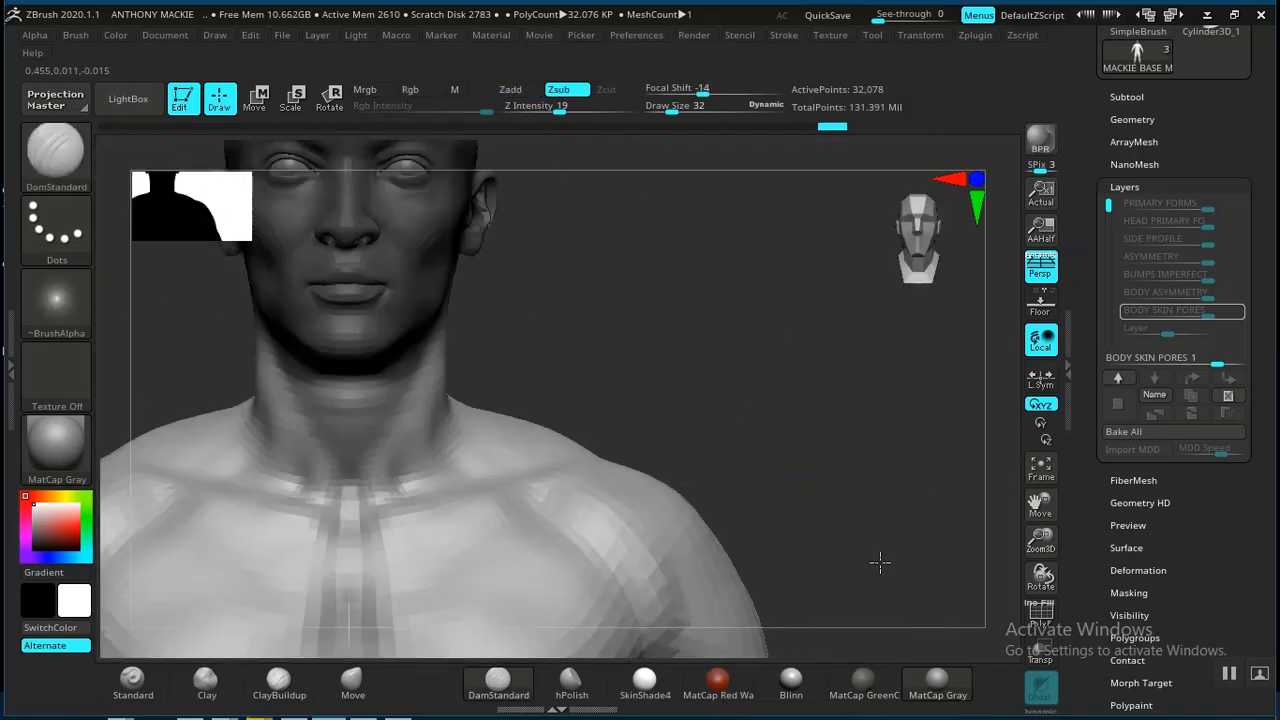
left_click_drag(848, 446, 794, 443)
left_click_drag(686, 423, 384, 456, "alt")
mouse_move(867, 447)
left_mouse_down()
mouse_move(663, 391)
mouse_move(749, 400)
mouse_move(749, 357)
mouse_move(774, 412)
left_mouse_up()
left_click_drag(787, 288, 915, 680, "alt")
left_click_drag(745, 442, 765, 333)
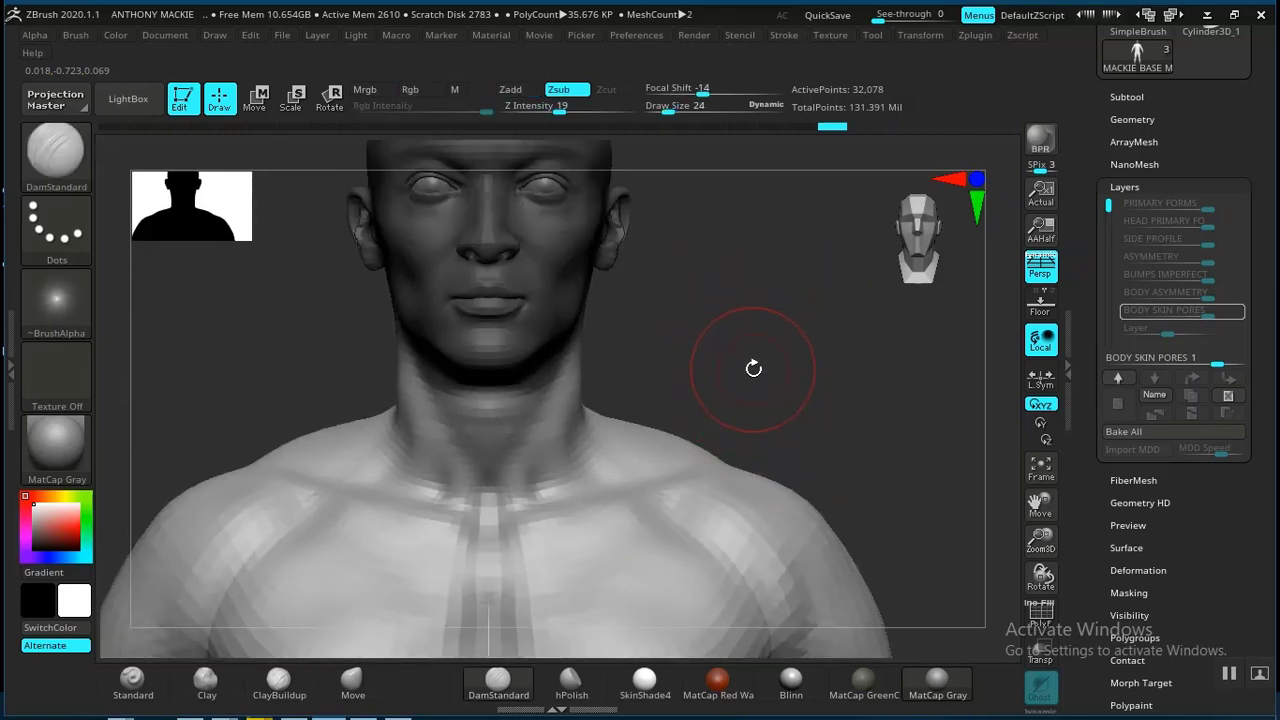
- Reduce the DamStandard brush's draw size to 9 and frame the neck and chest for sculpting
key("bracketleft")
key("bracketleft")
left_click_drag(782, 417, 809, 338, "alt")
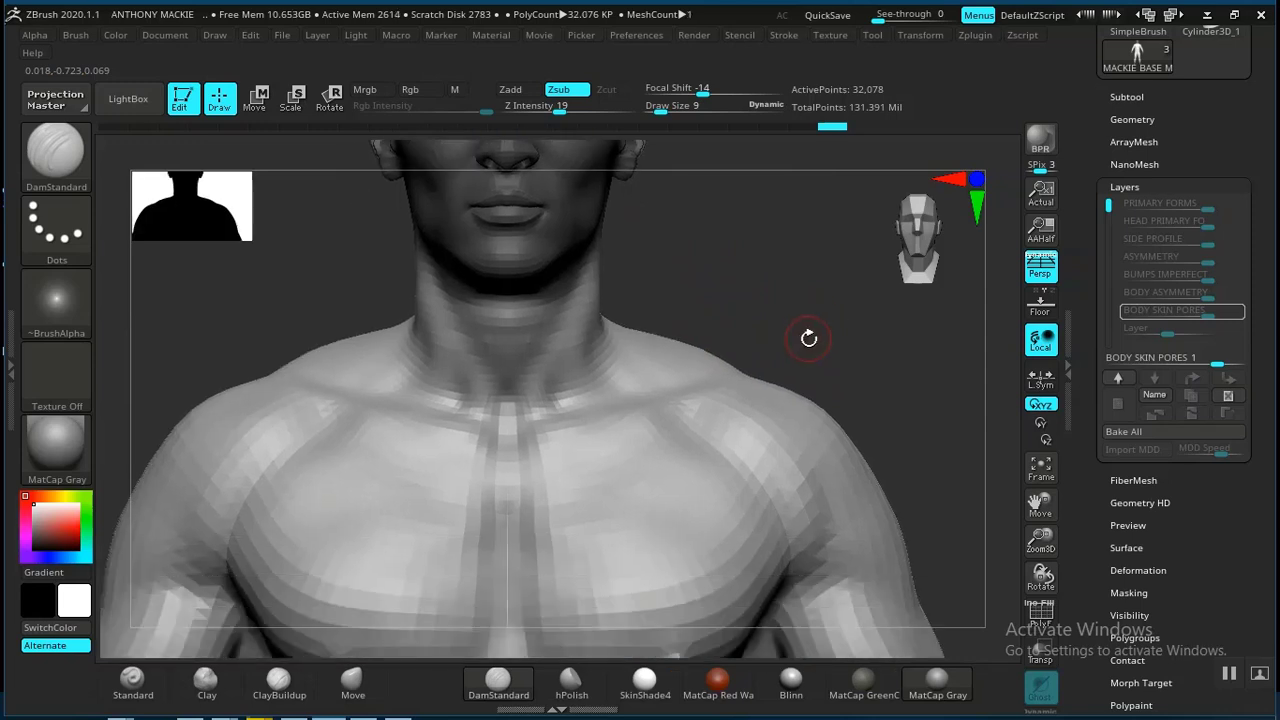
- Bring the body mesh up to its highest subdivision level and frame the head and torso
key("ctrl+d")
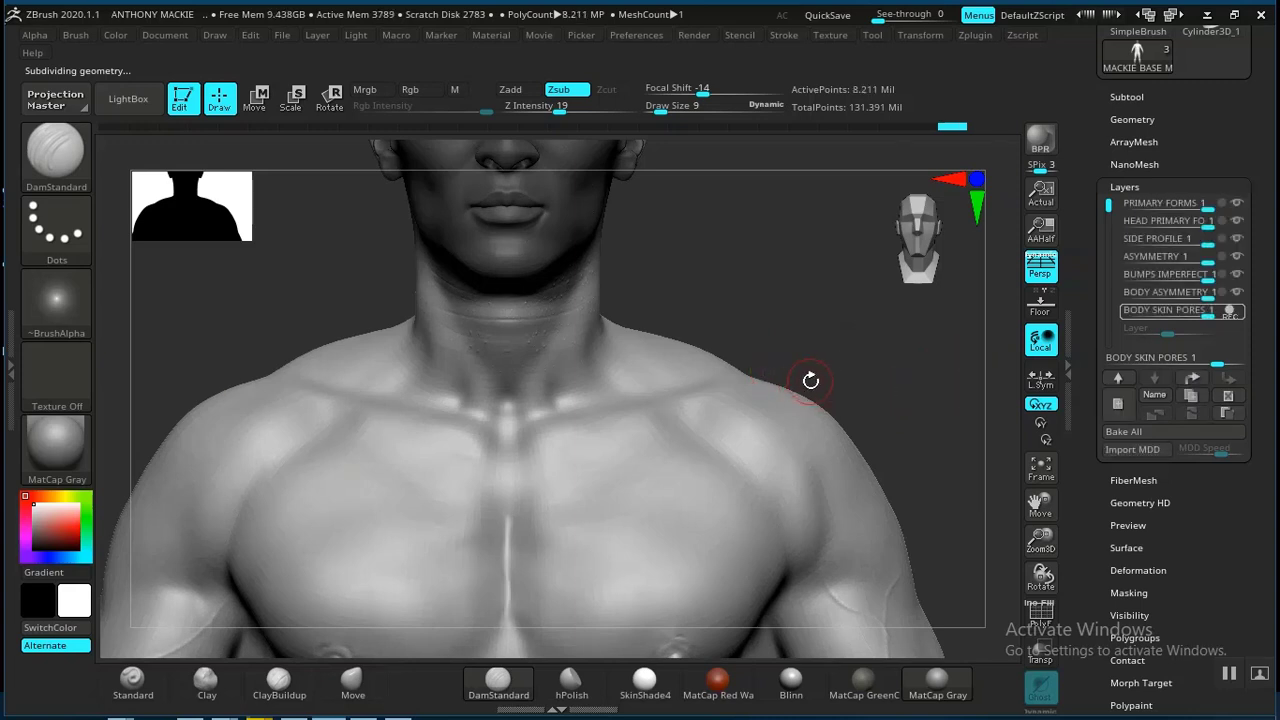
left_click_drag(866, 388, 818, 282, "alt")
left_click_drag(924, 390, 860, 395, "alt")
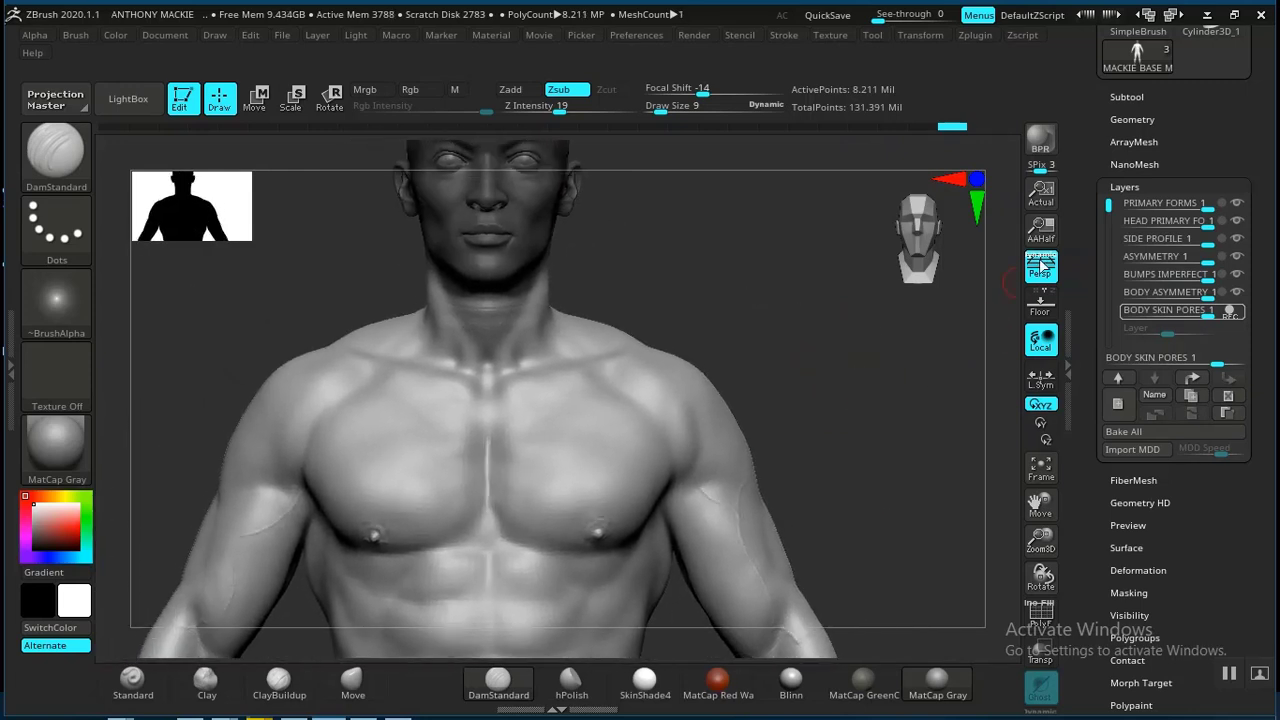
left_click(1125, 96)
left_click(1126, 97)
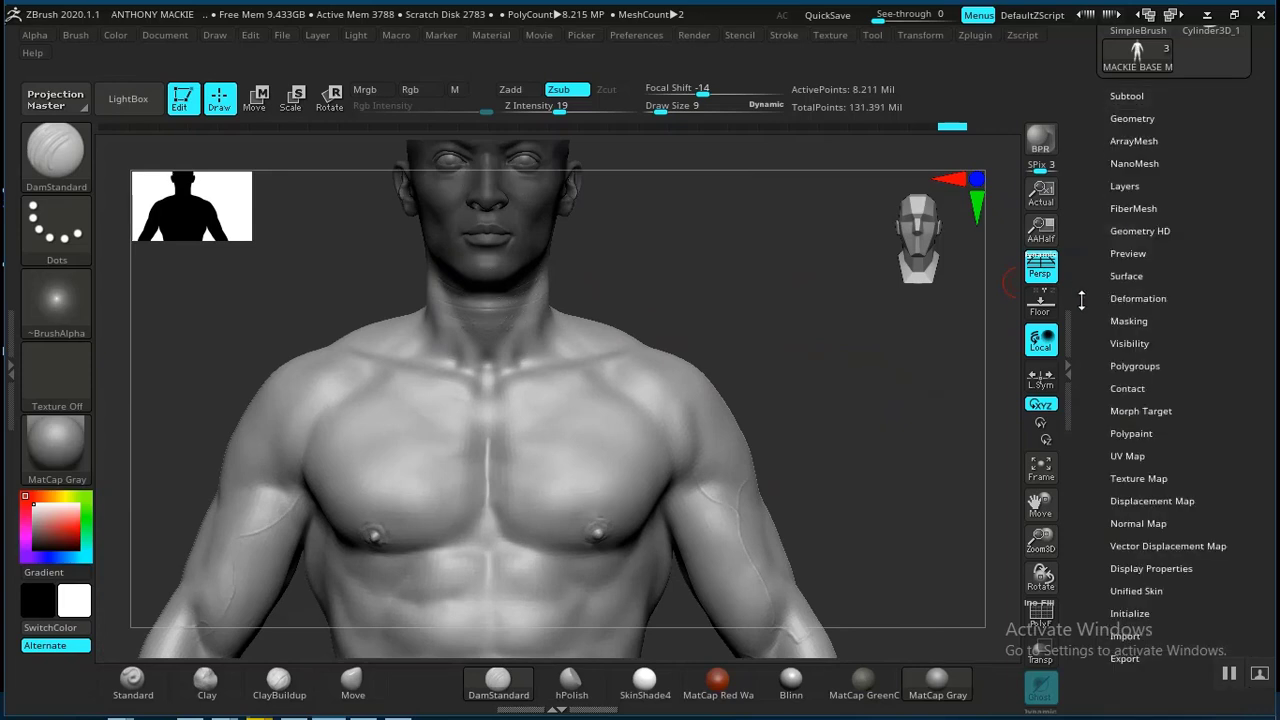
left_click_drag(844, 363, 868, 355, "alt")
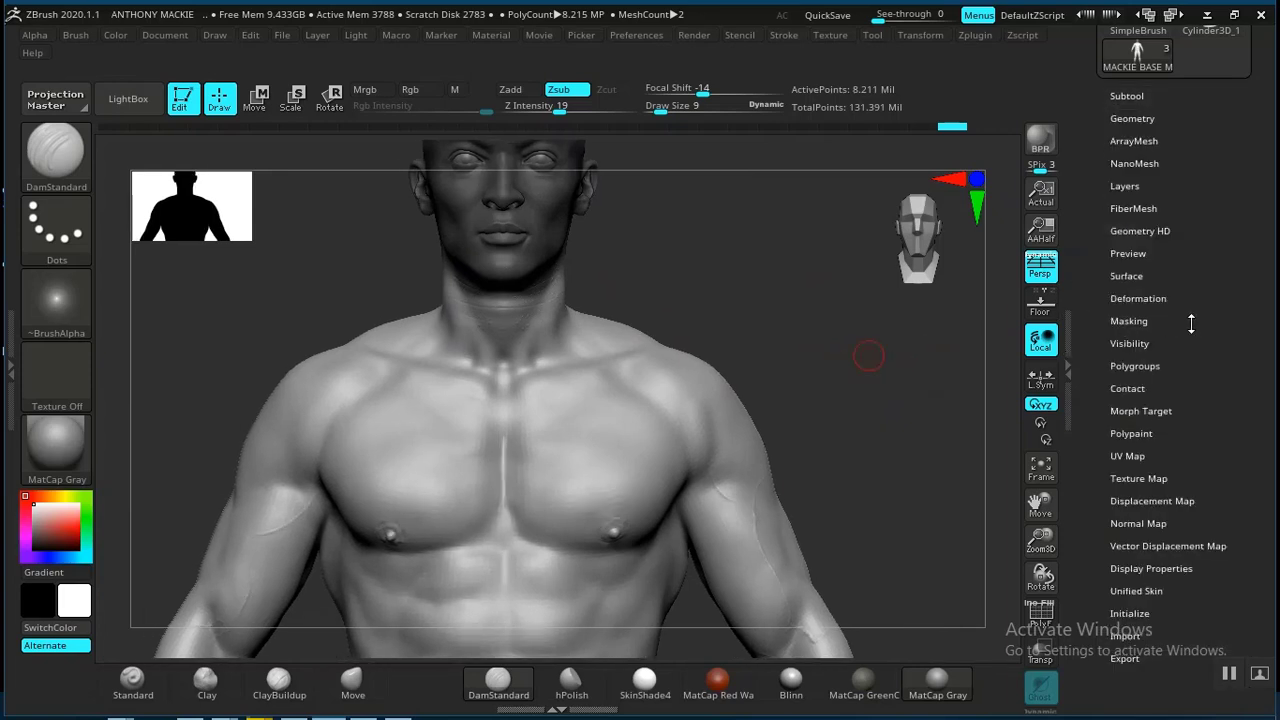
- Activate surface noise on the body, open its noise settings and frame the chest in the NoiseMaker preview
left_click(1127, 276)
left_click(1119, 293)
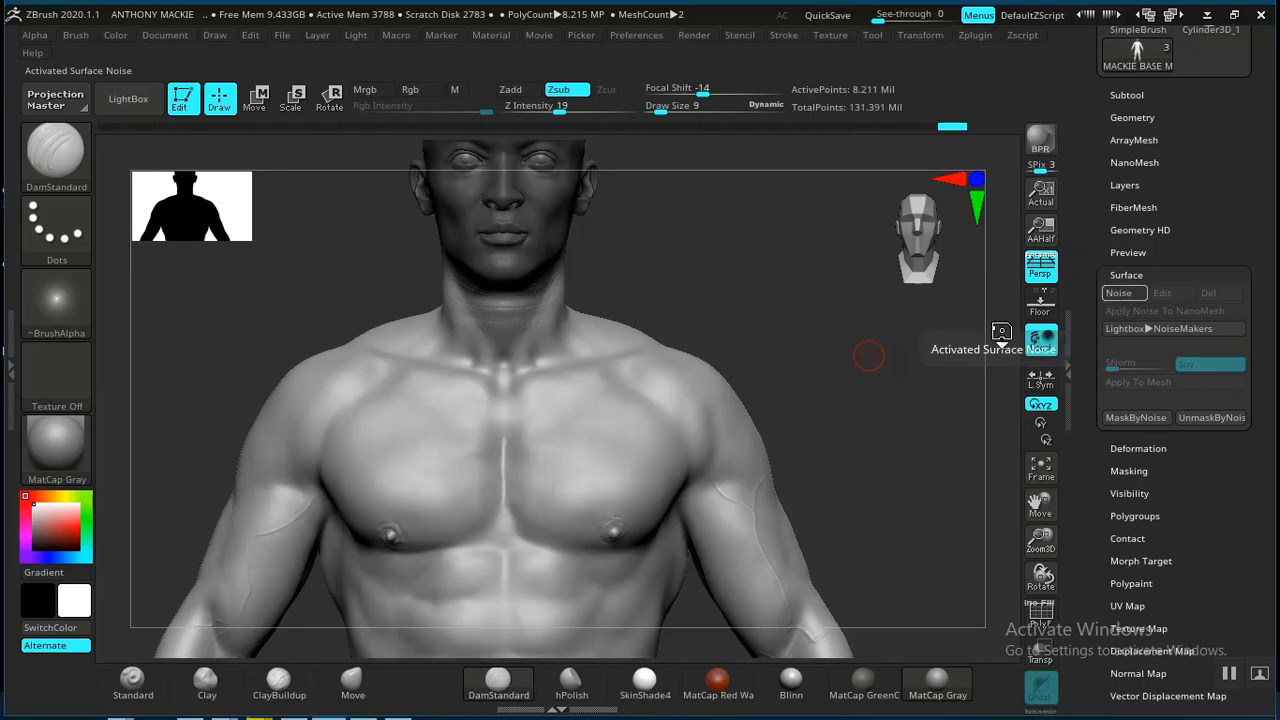
left_click(1162, 293)
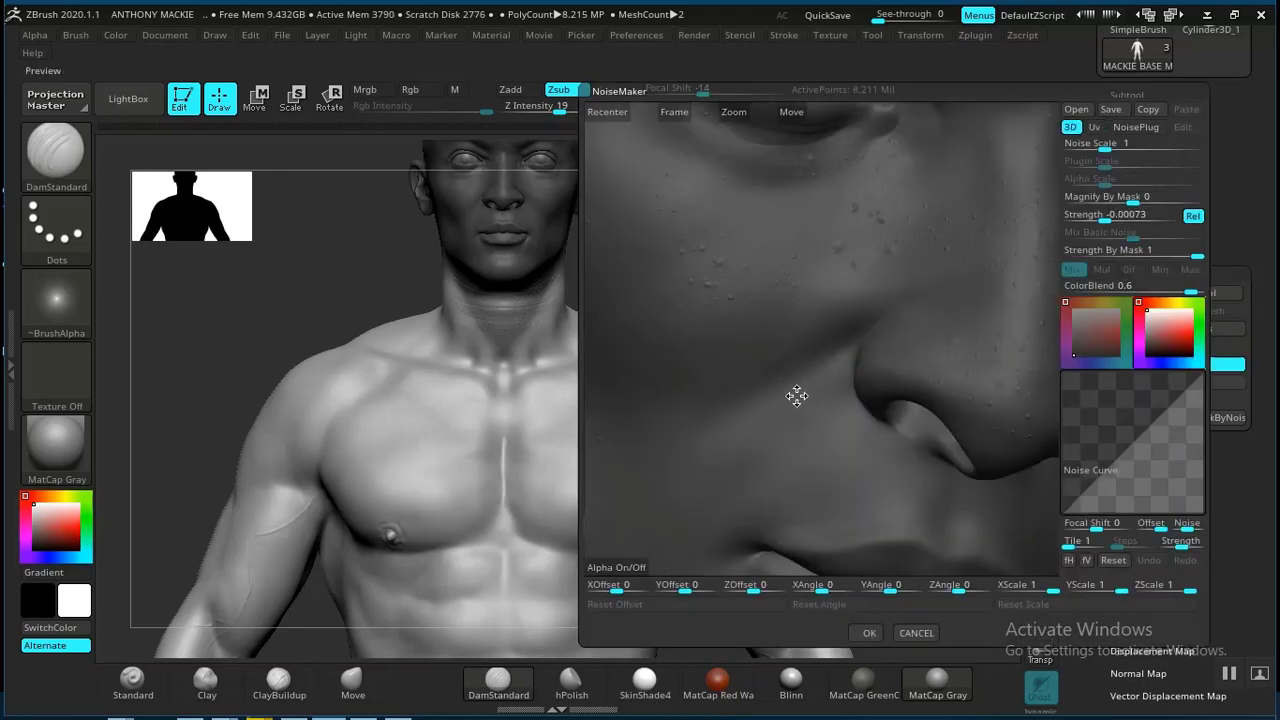
left_click_drag(821, 400, 852, 311, "alt")
left_click_drag(915, 424, 892, 211, "alt")
left_click_drag(832, 342, 836, 491, "alt")
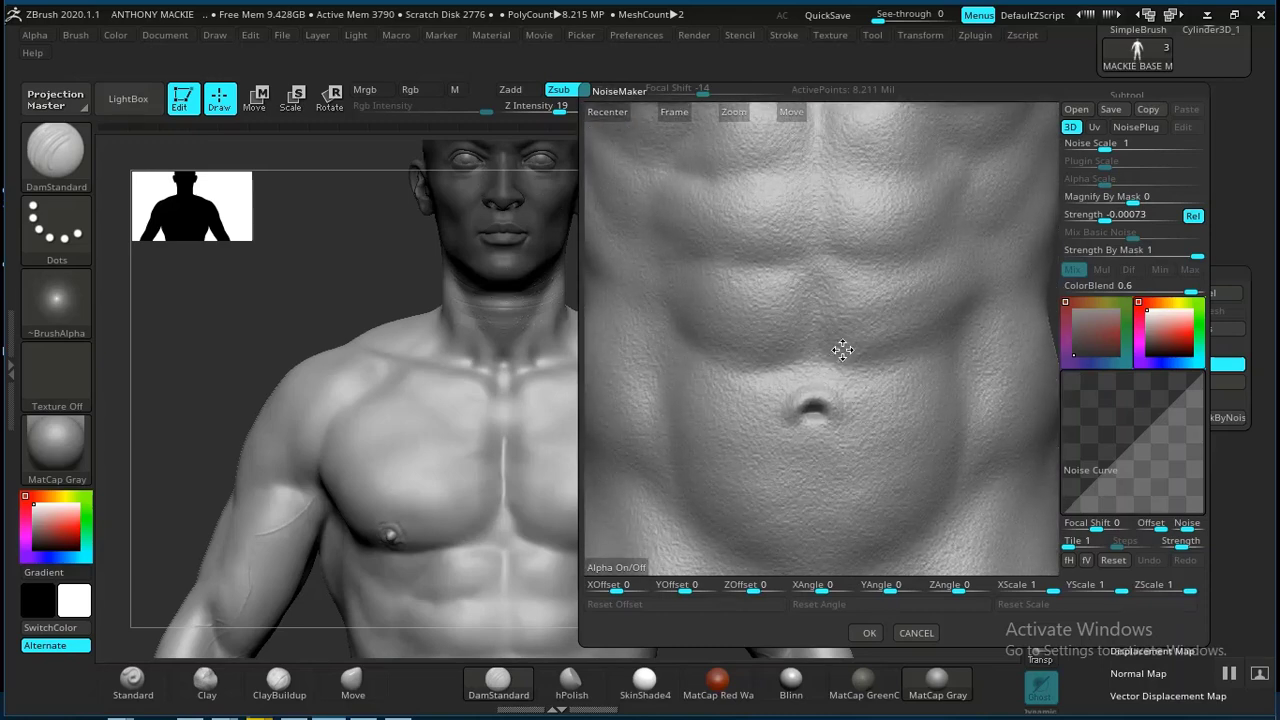
left_click_drag(856, 362, 835, 480, "alt")
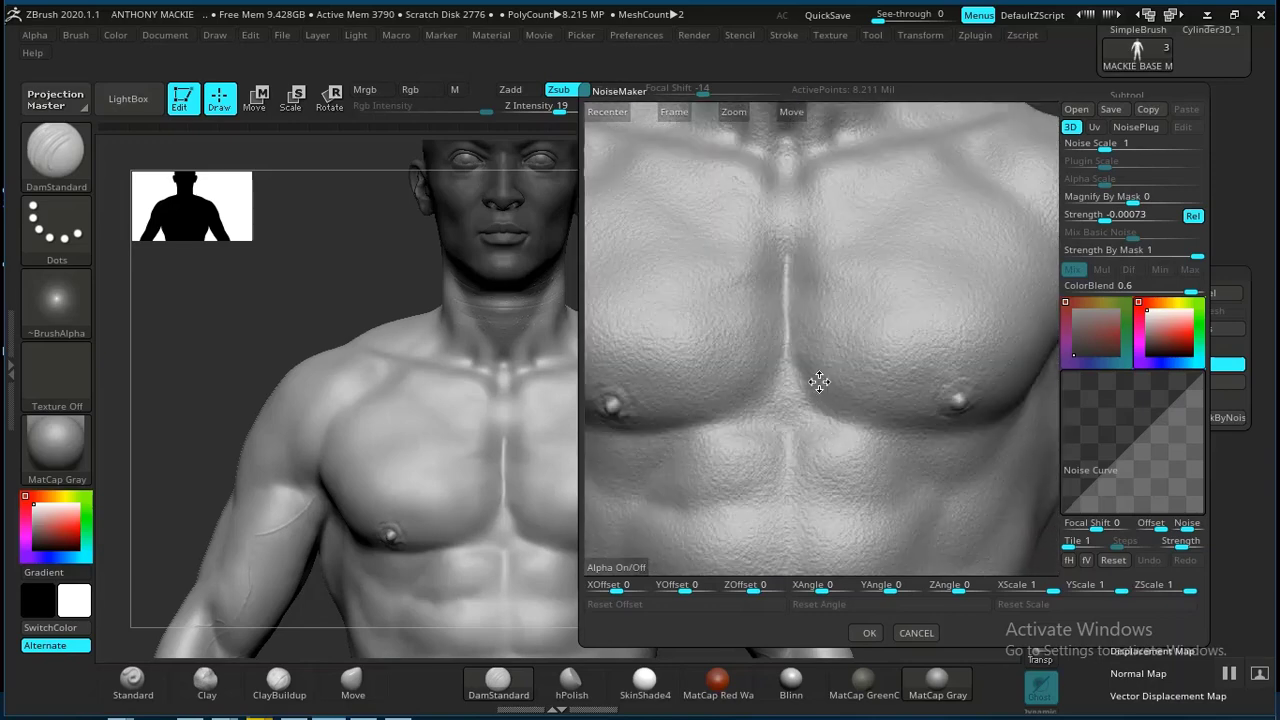
left_click_drag(834, 436, 835, 448, "alt")
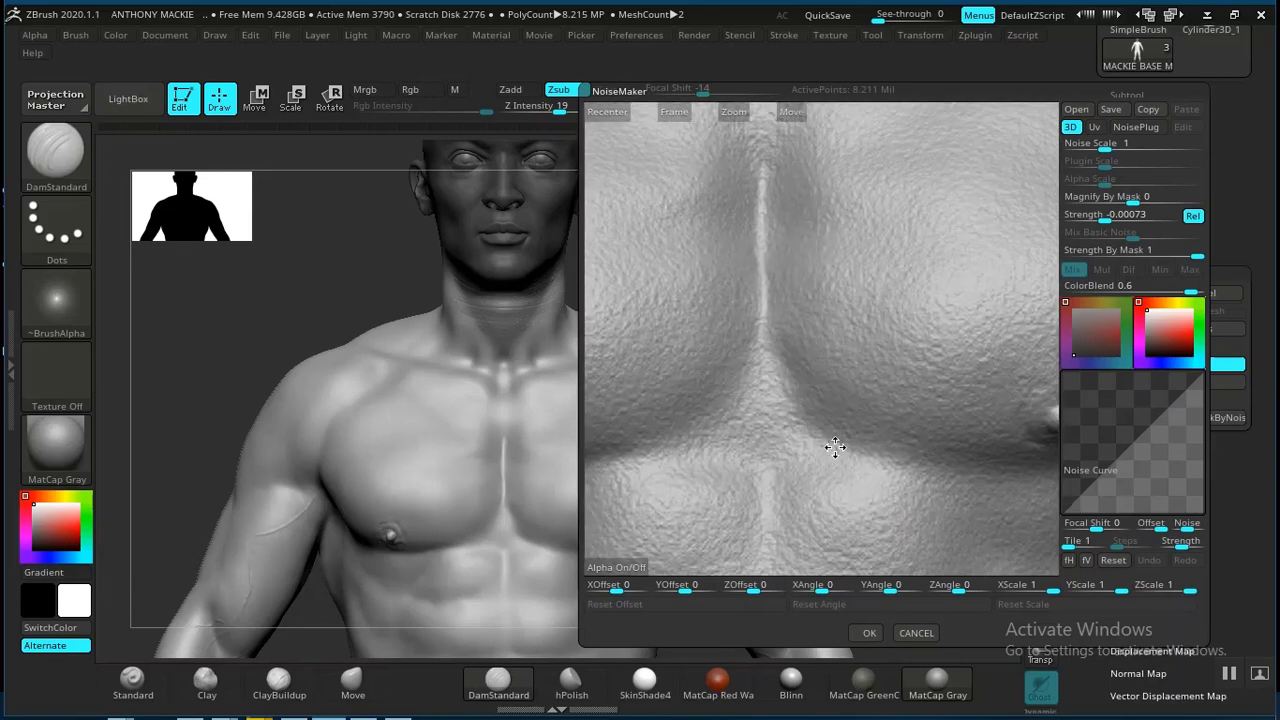
- Switch the noise to UV projection and load pores02_tilables.psd from the FLIPPED SKIN TILABLE psd folder as its alpha
left_click(1094, 127)
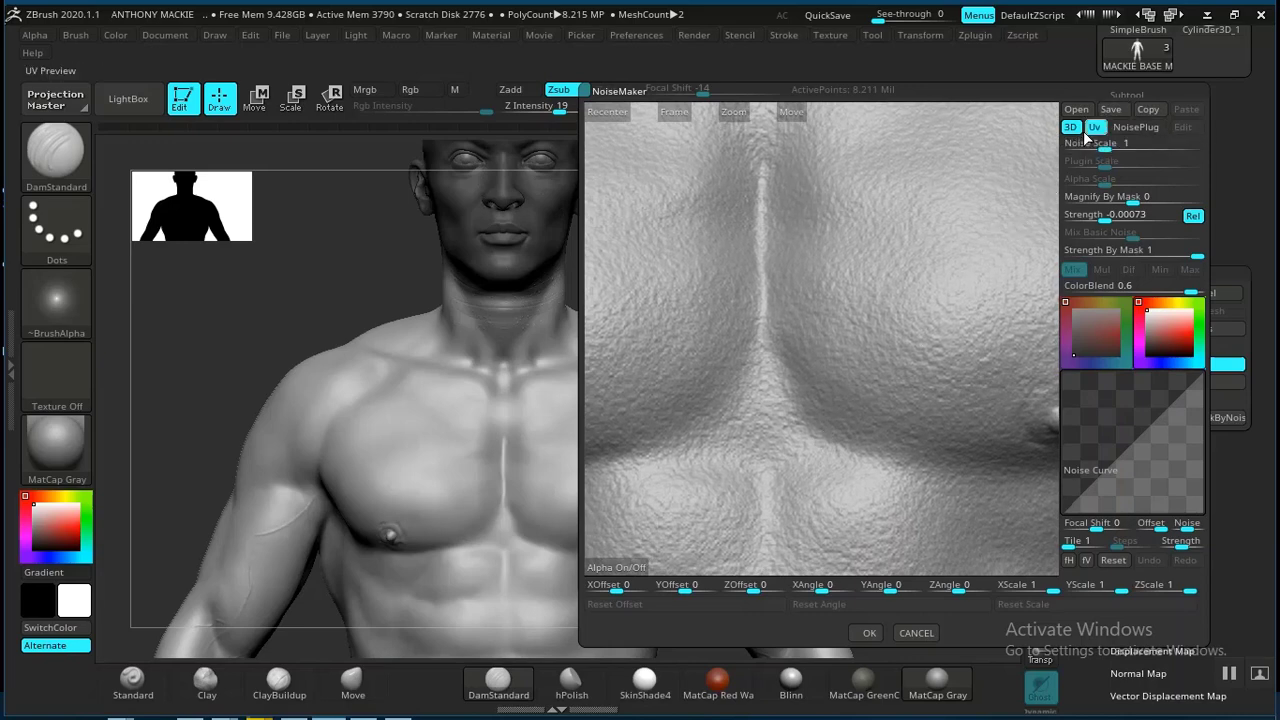
left_click_drag(876, 314, 631, 561, "alt")
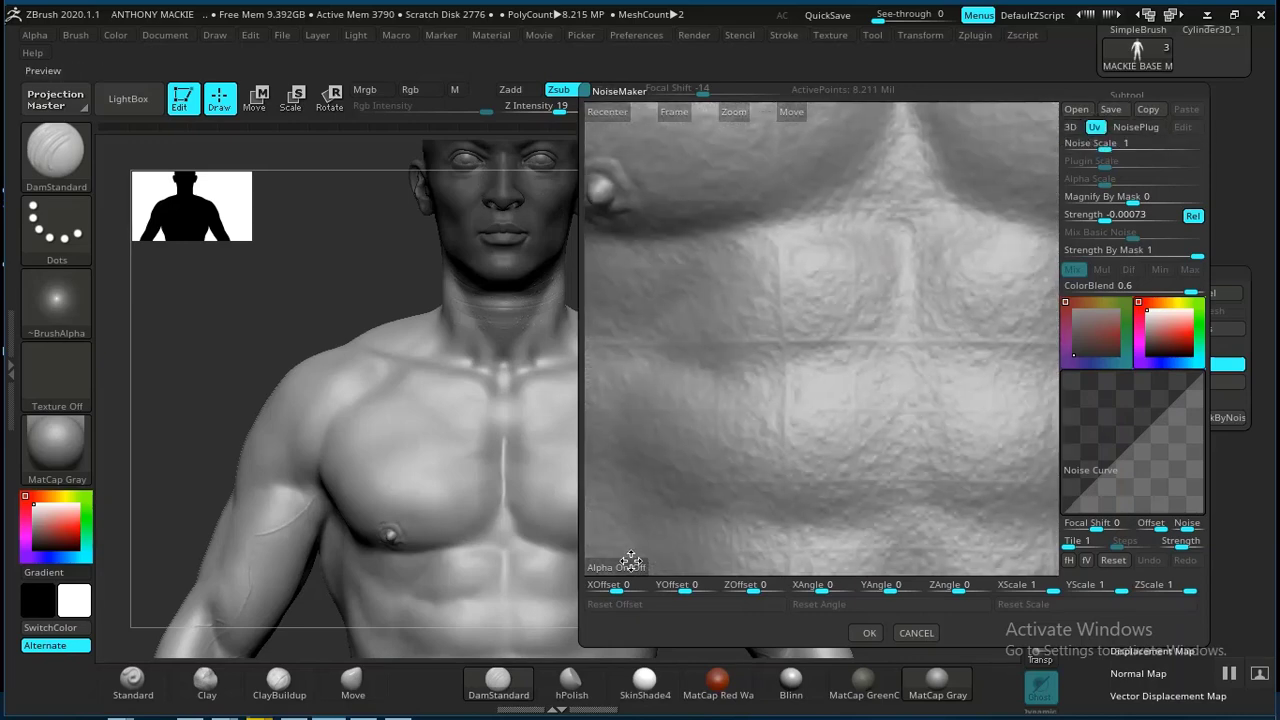
left_click(626, 566)
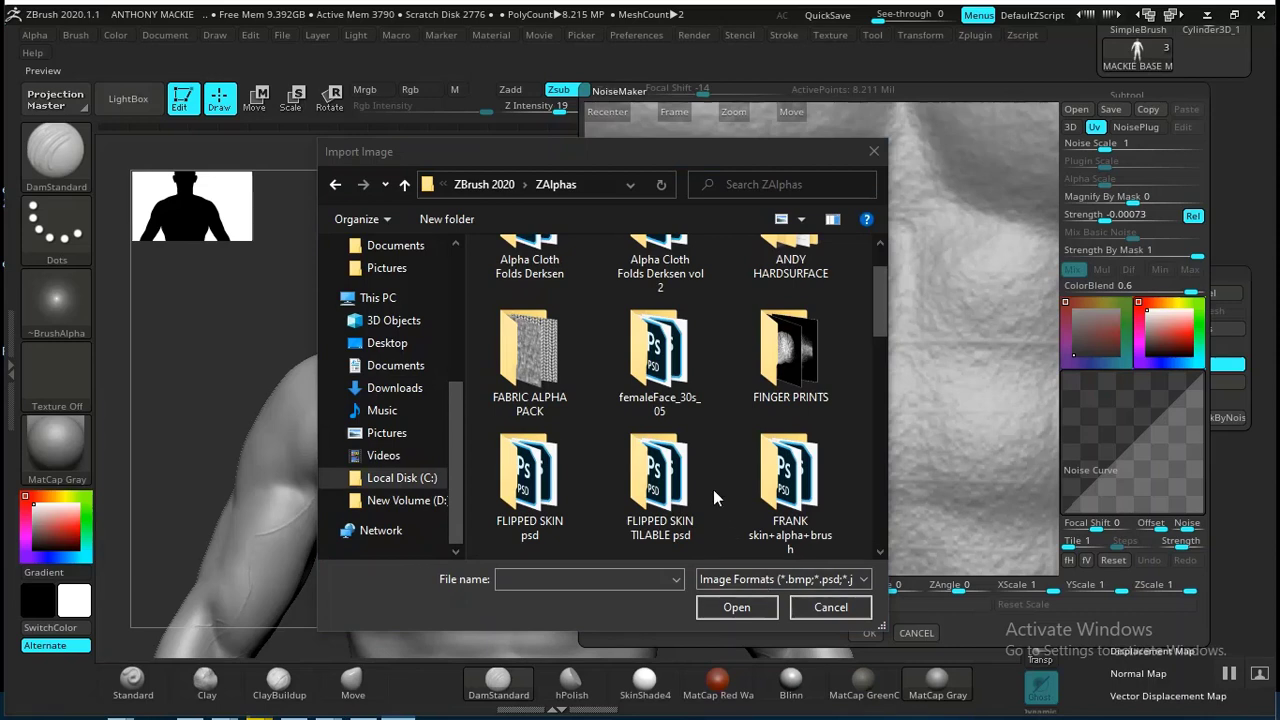
double_click(657, 505)
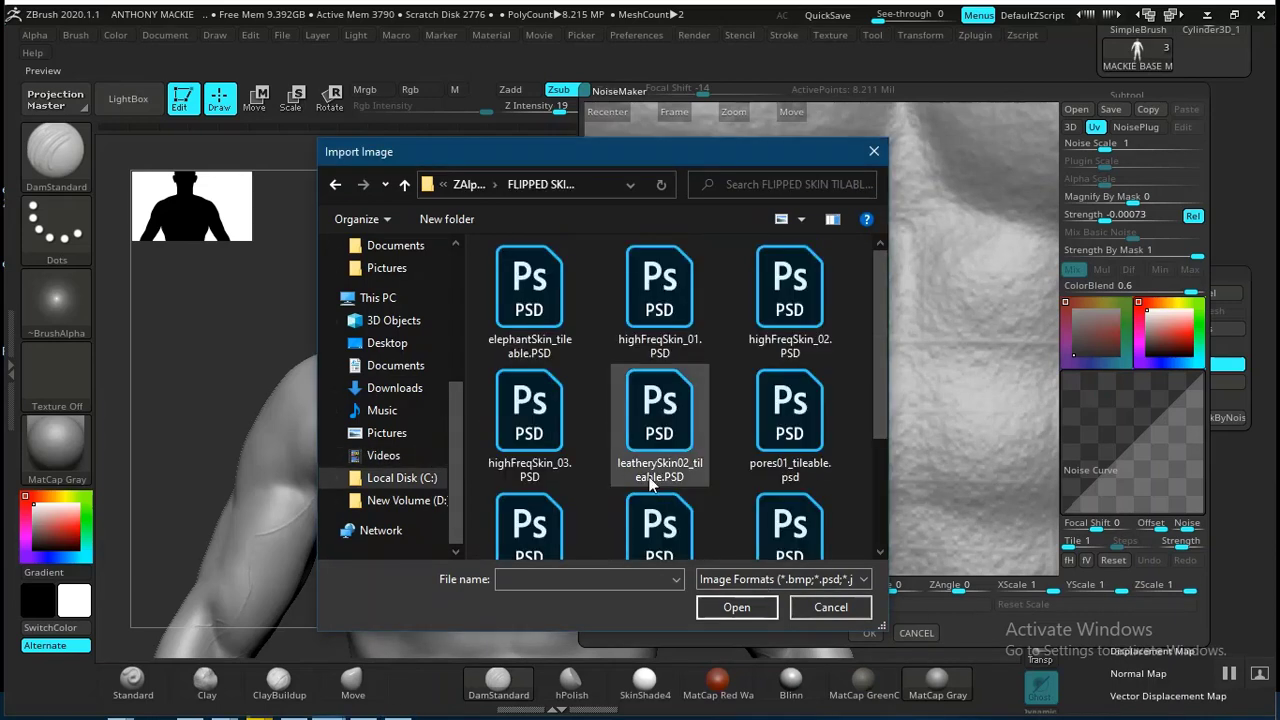
scroll(879, 408, "down", 1)
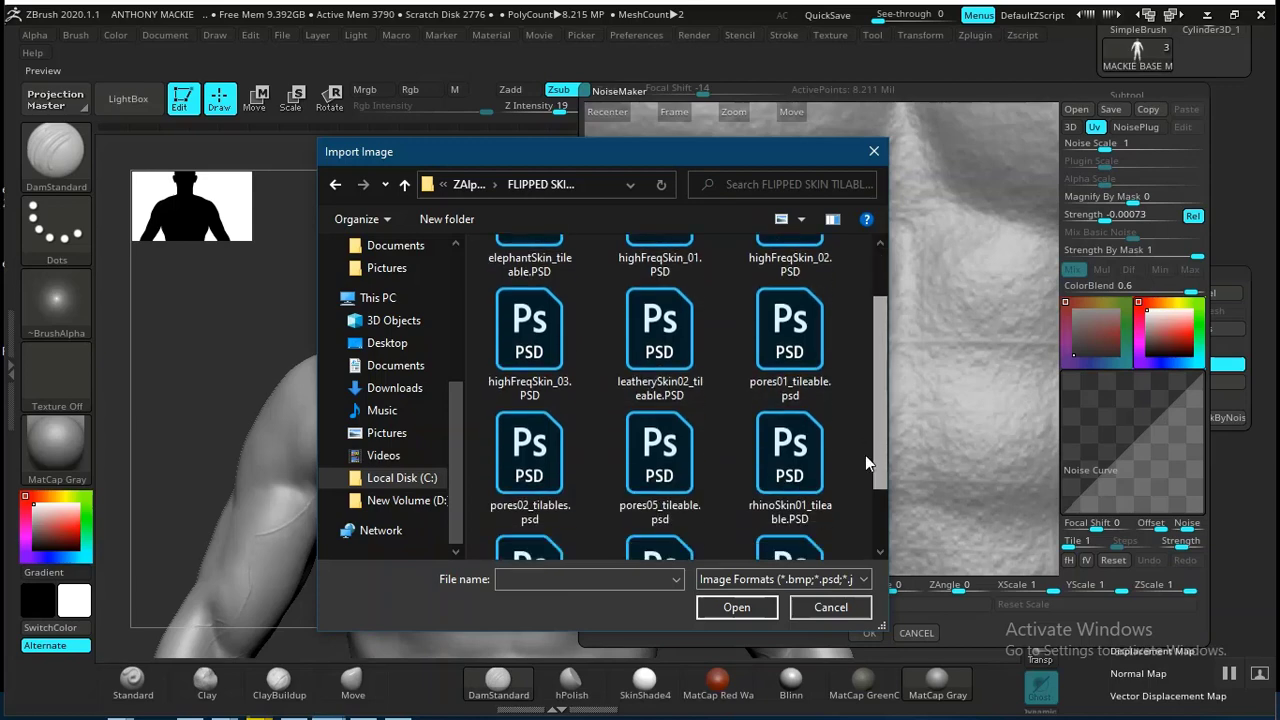
left_click(530, 455)
left_click(737, 607)
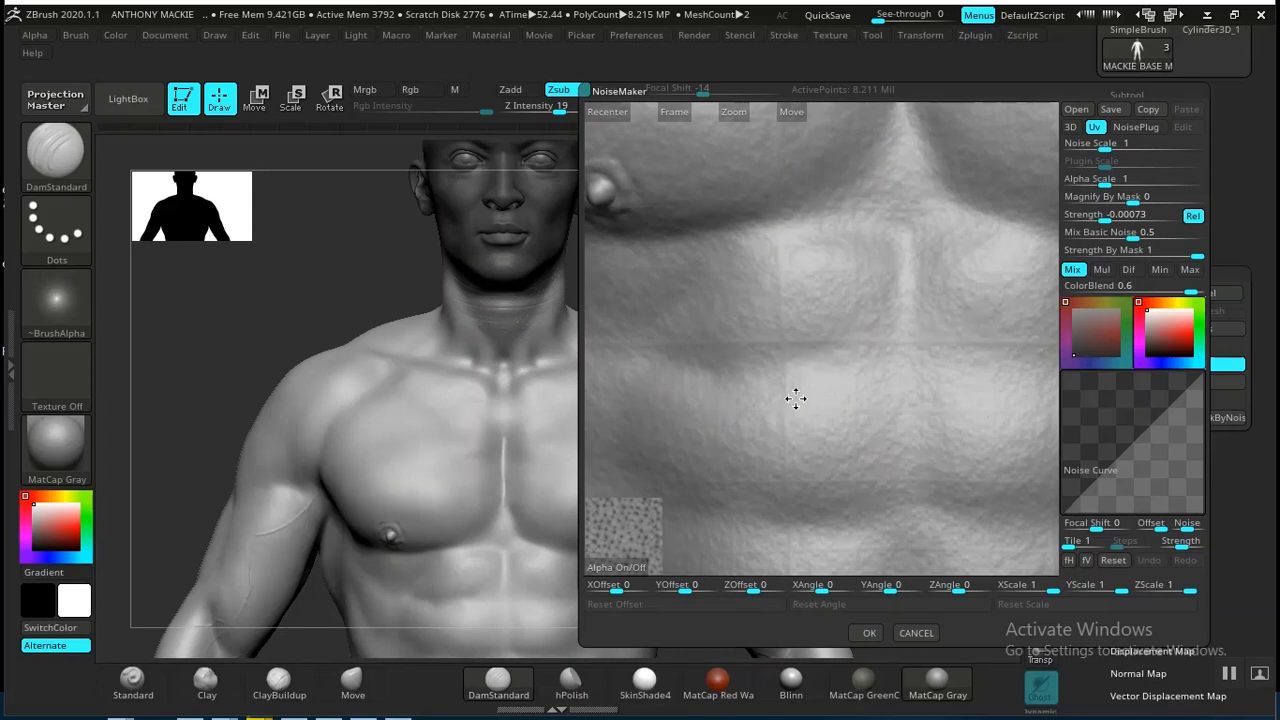
- Set the noise to Max mode with alpha scale 0.14679, strength -0.06432 and Mix Basic Noise 0
left_click(1190, 270)
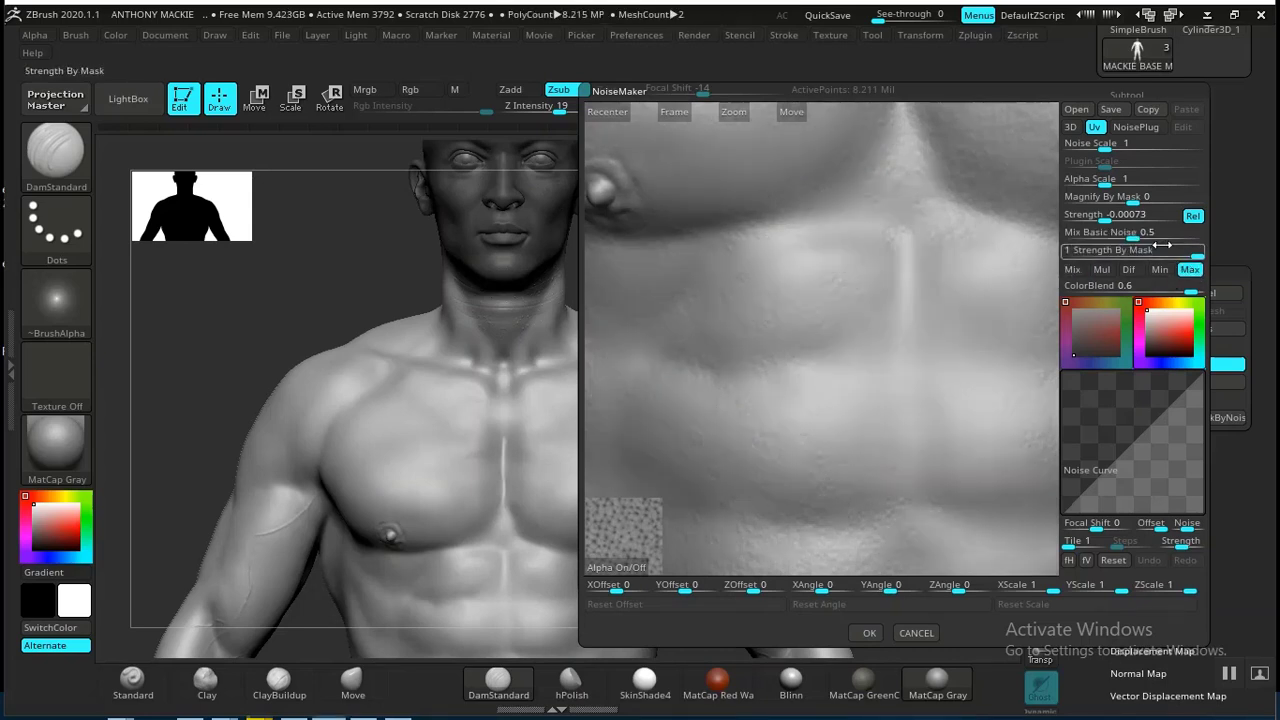
left_click(1103, 181)
left_click(1078, 216)
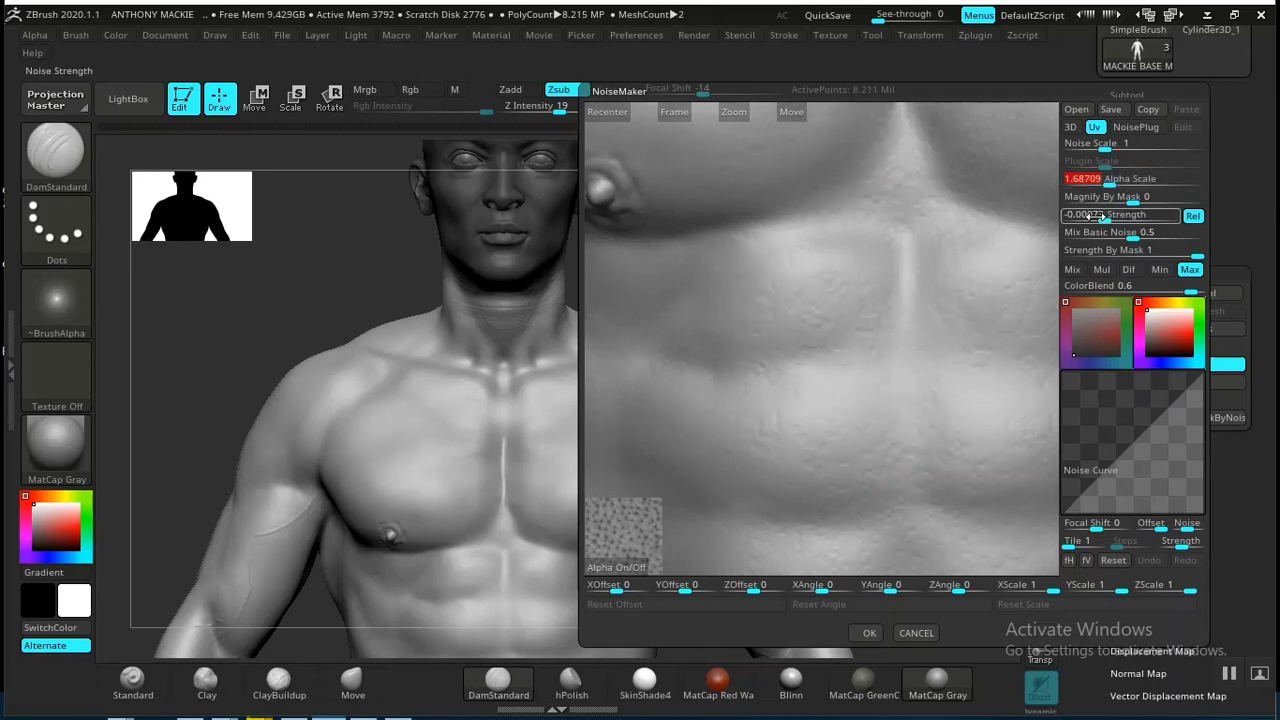
left_click_drag(1081, 217, 1090, 184)
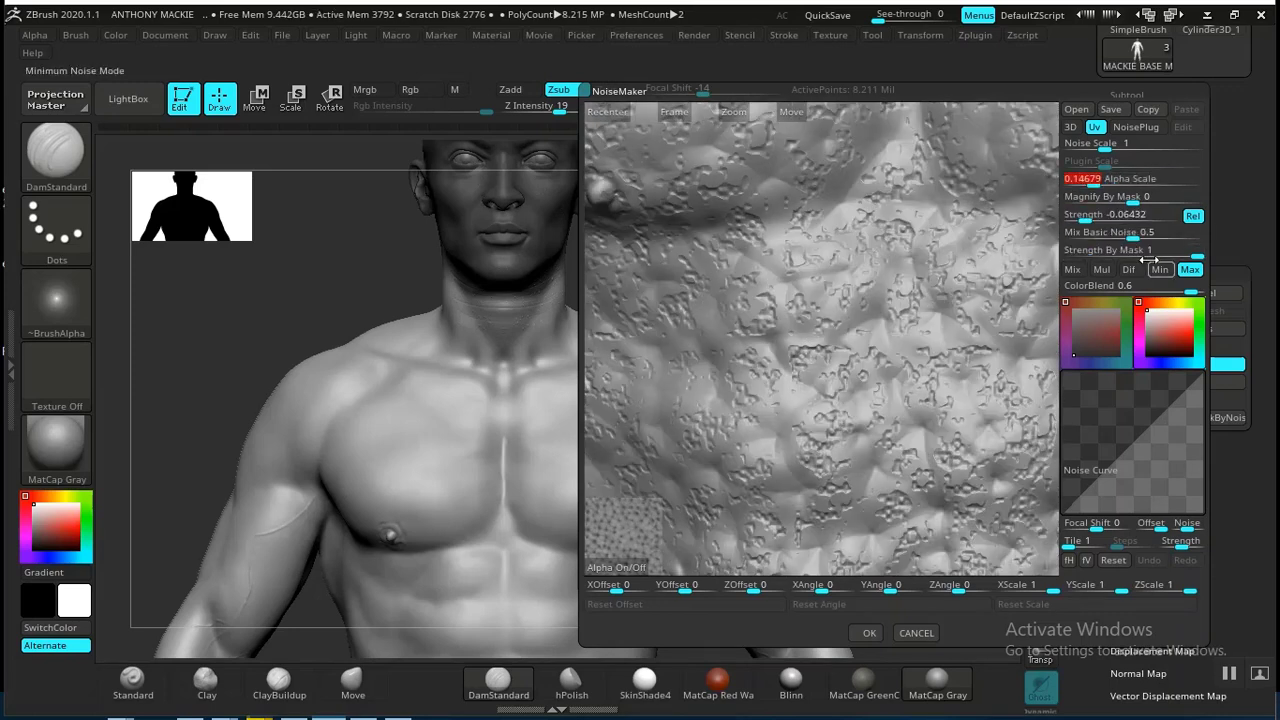
left_click_drag(1135, 241, 1062, 233)
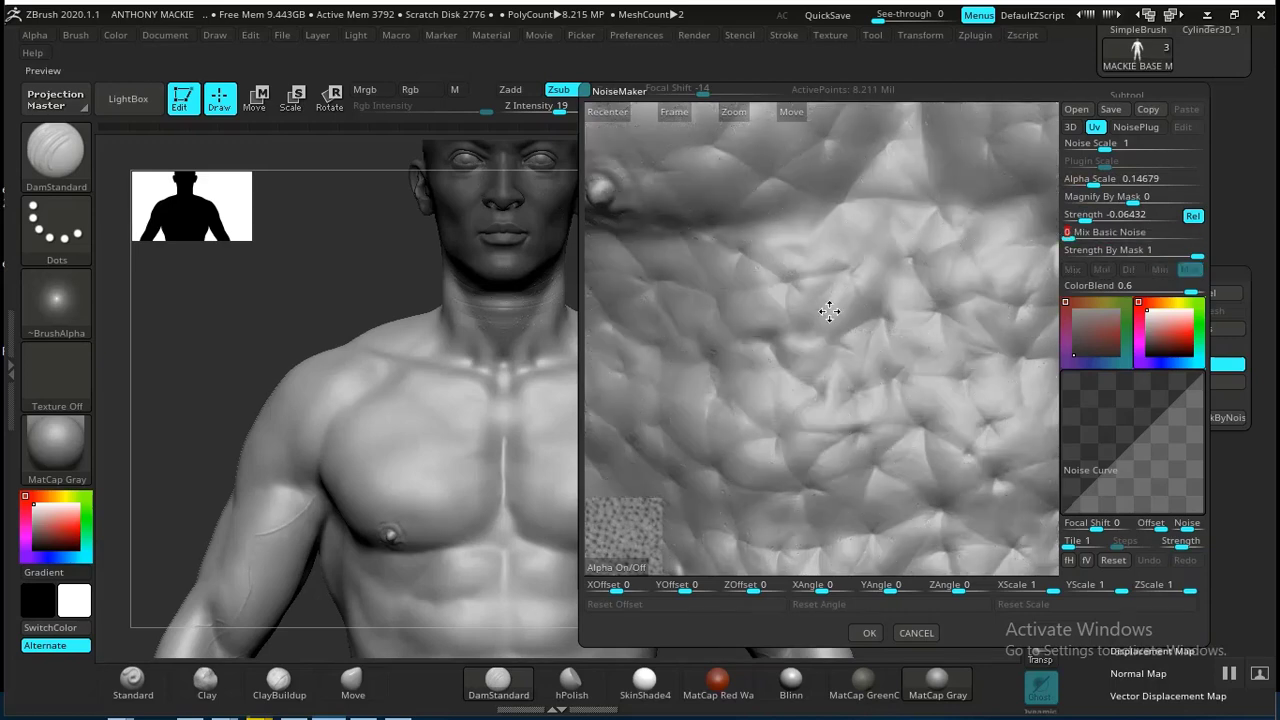
- Reduce the noise's alpha scale to 0.01933 and check the pore size on the chest and neck
left_click_drag(846, 309, 903, 291)
left_click(1090, 183)
type("0.00254")
key("Return")
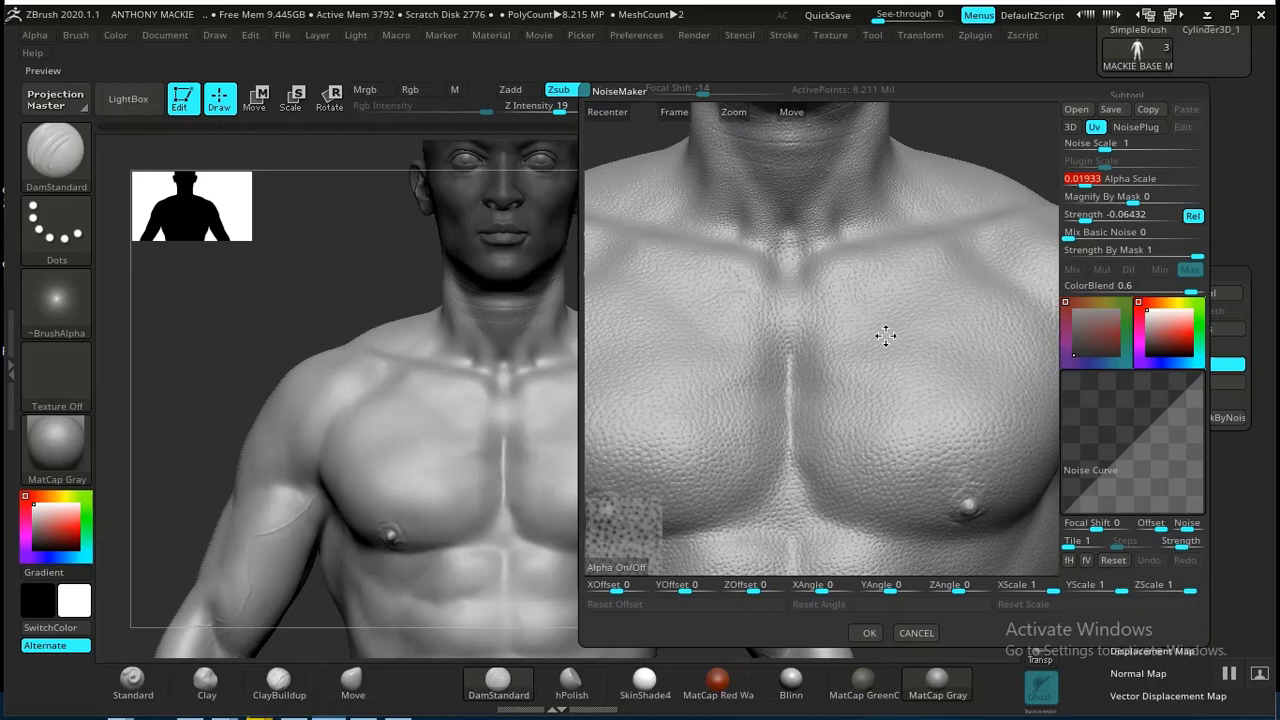
left_click_drag(886, 336, 906, 389, "alt")
left_click_drag(890, 251, 868, 392, "alt")
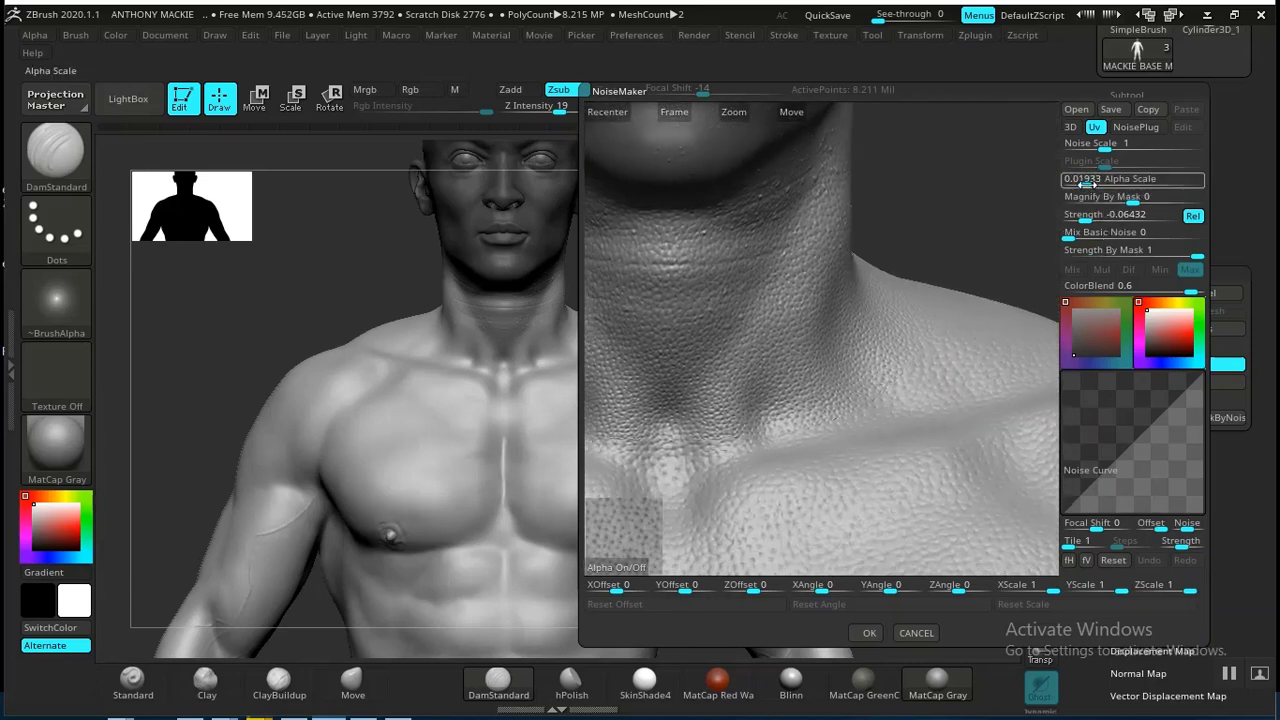
- Set the alpha scale to 0.01072 and the noise strength to -0.19906 for finer, deeper pores
left_click_drag(1087, 181, 1071, 218)
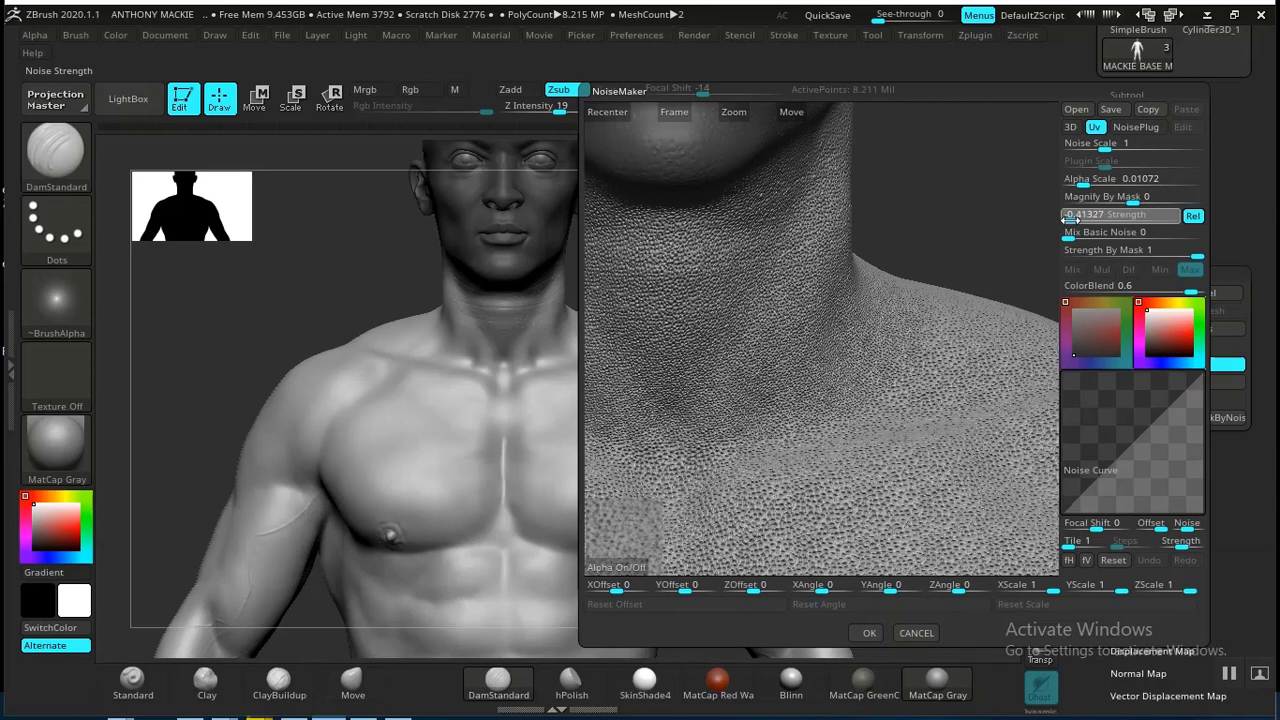
left_click(1071, 220)
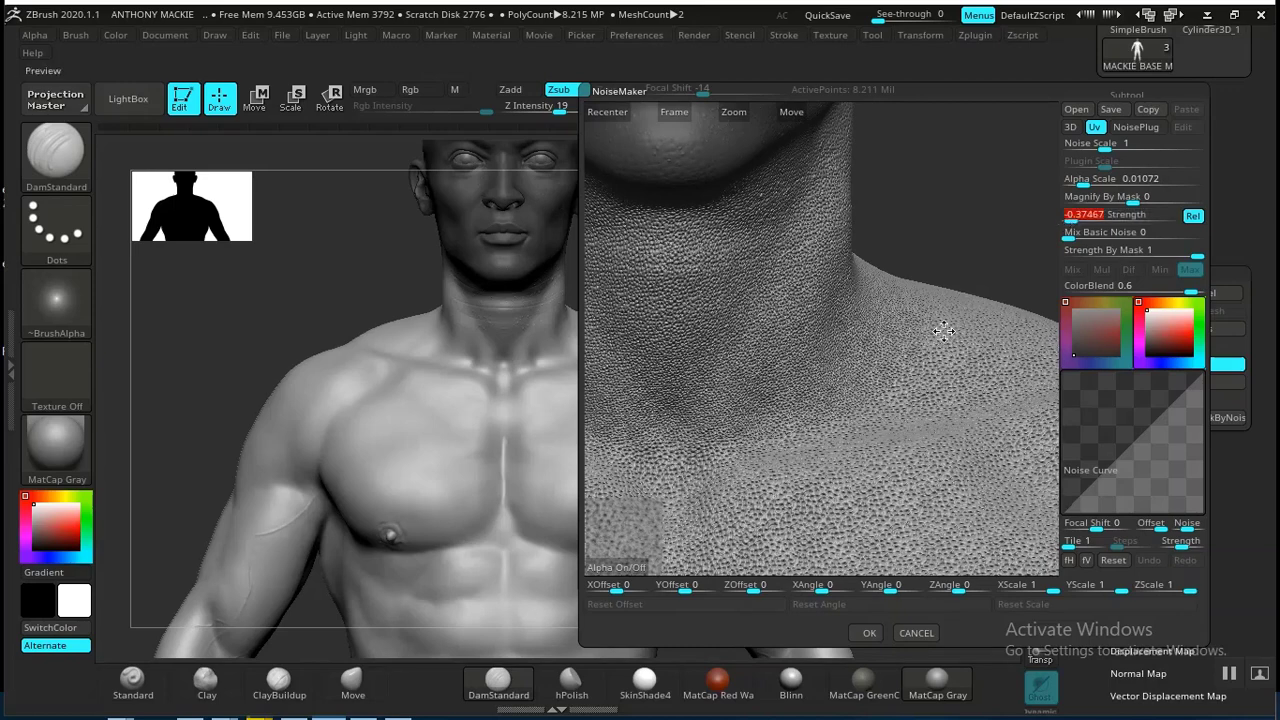
left_click_drag(897, 430, 915, 262)
left_click(1080, 180)
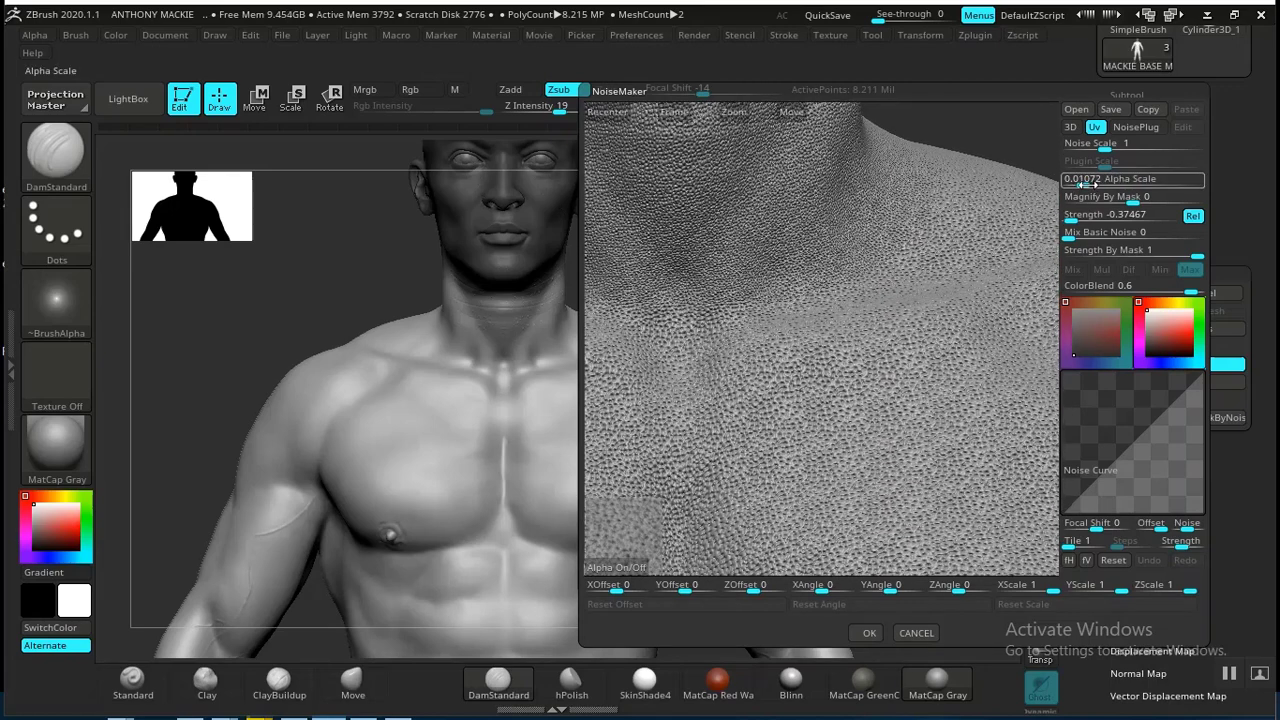
left_click_drag(920, 317, 927, 314)
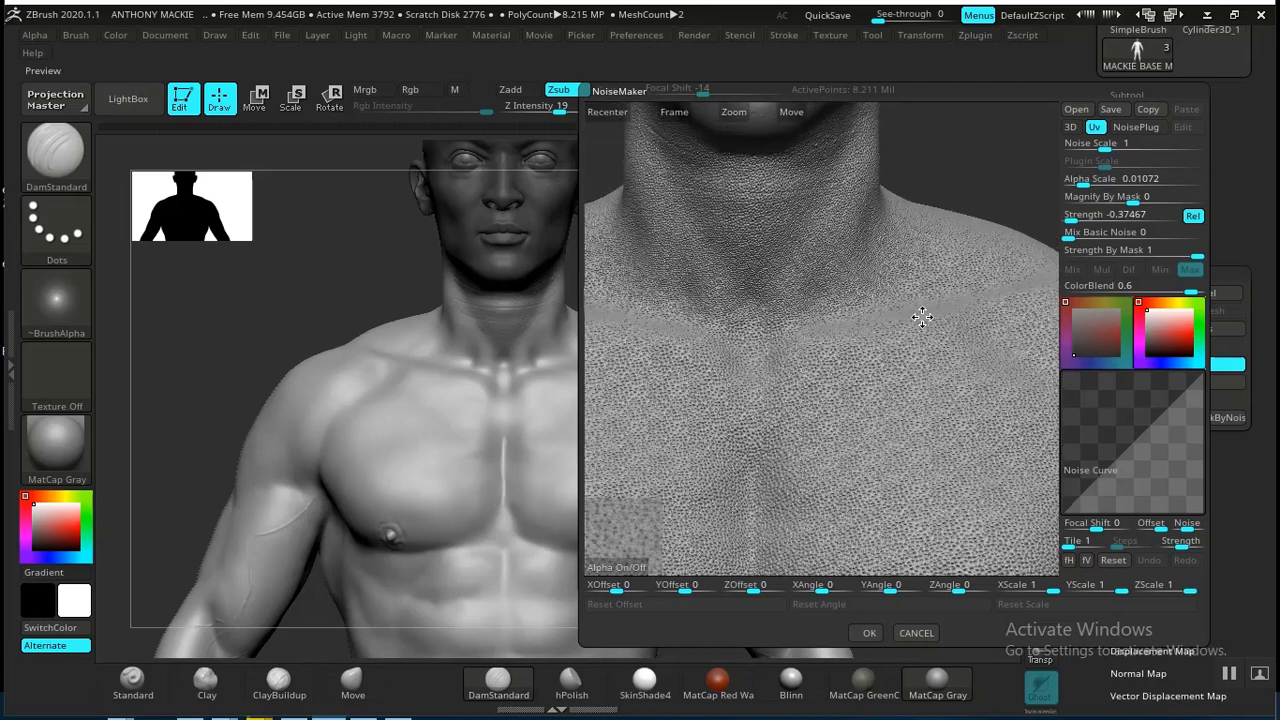
left_click_drag(1071, 219, 1077, 218)
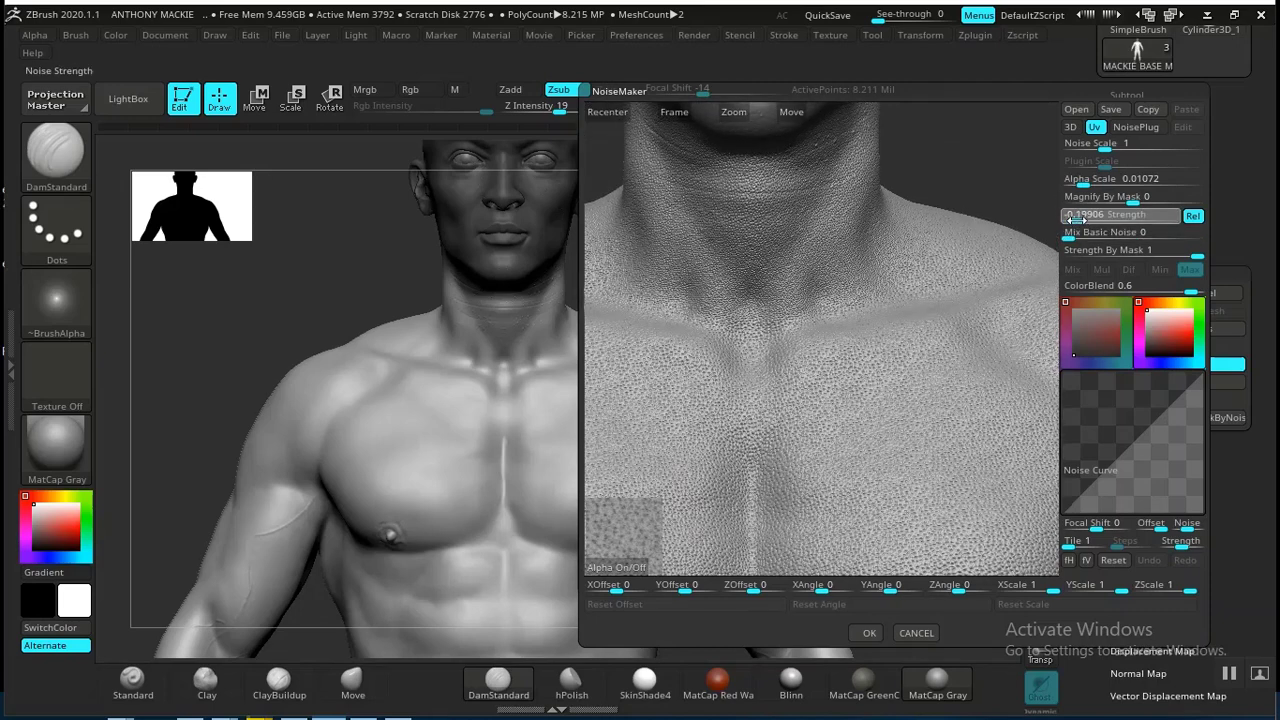
left_click(1075, 219)
- Check the pore pattern across the torso and arm in the preview and accept the noise settings
left_click_drag(868, 351, 894, 294, "alt")
left_click_drag(909, 343, 882, 353, "alt")
scroll(877, 328, "down", 2)
left_click_drag(898, 467, 888, 285, "alt")
scroll(874, 440, "up", 3)
scroll(874, 442, "up", 4)
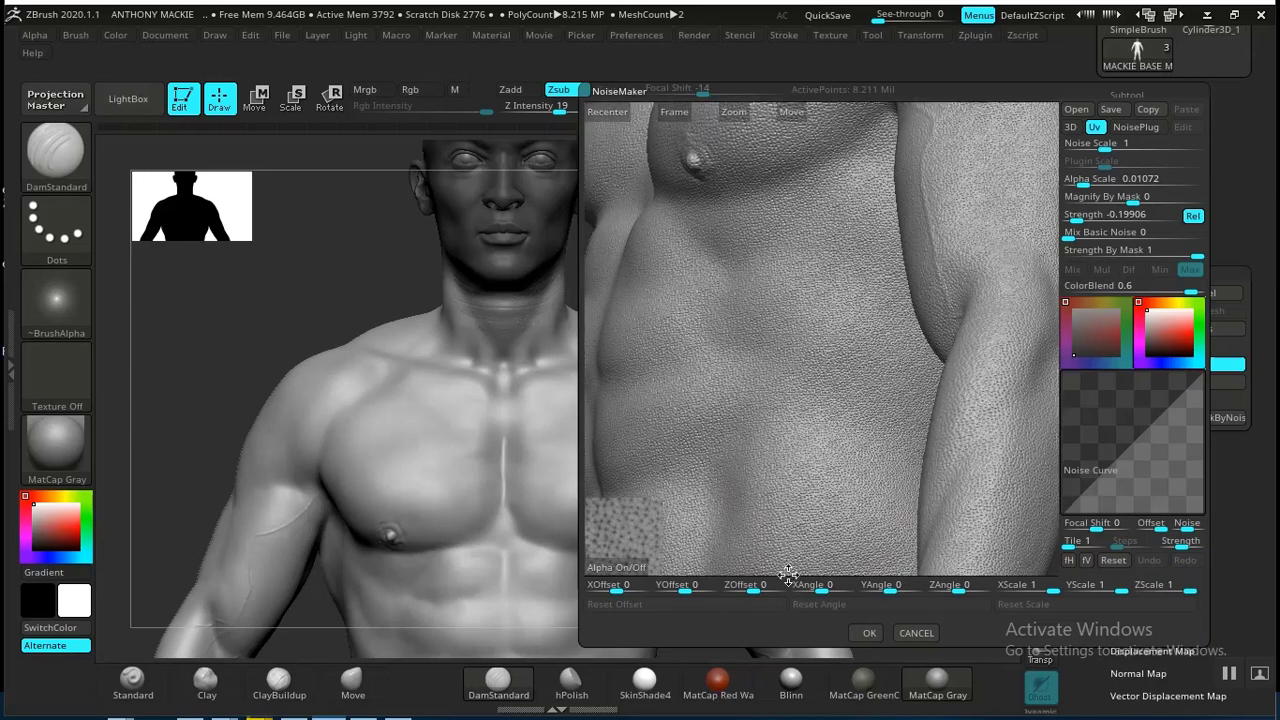
left_click(864, 632)
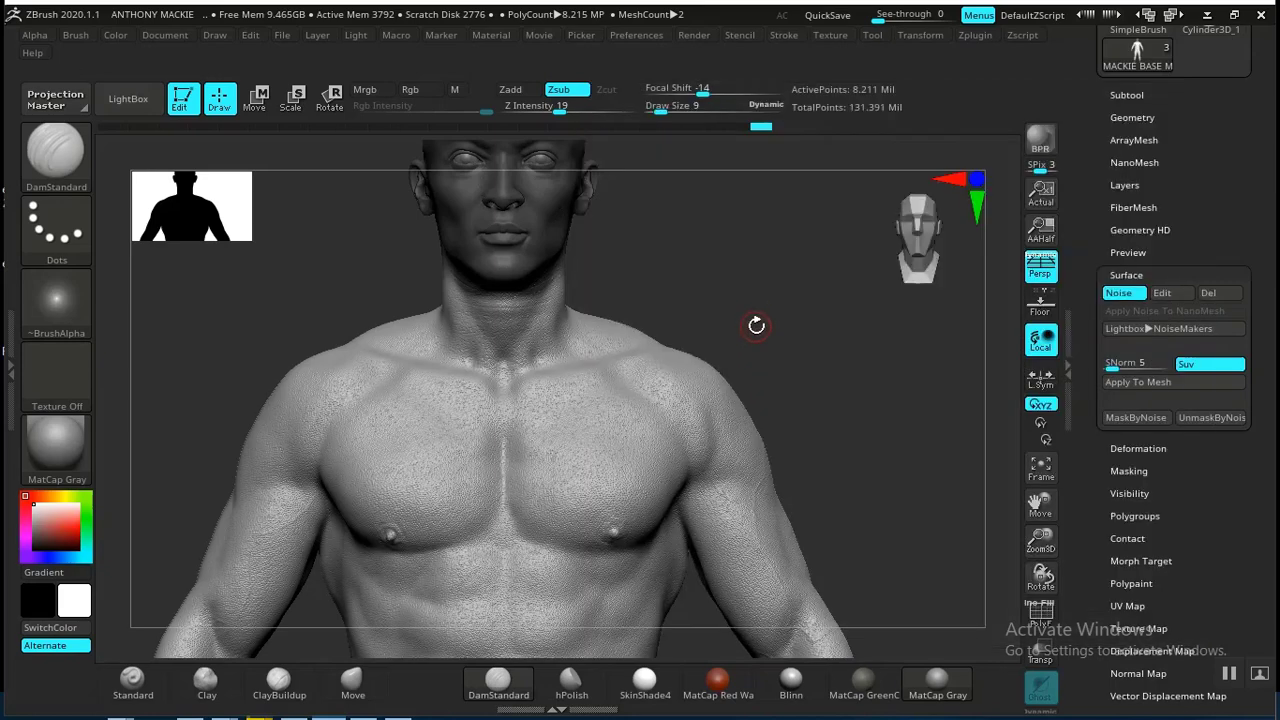
- Reduce the surface noise's alpha scale to 0.00776, accept it and check the pores on the chest and arm
left_click_drag(787, 326, 814, 297, "alt")
left_click_drag(840, 357, 754, 320, "alt")
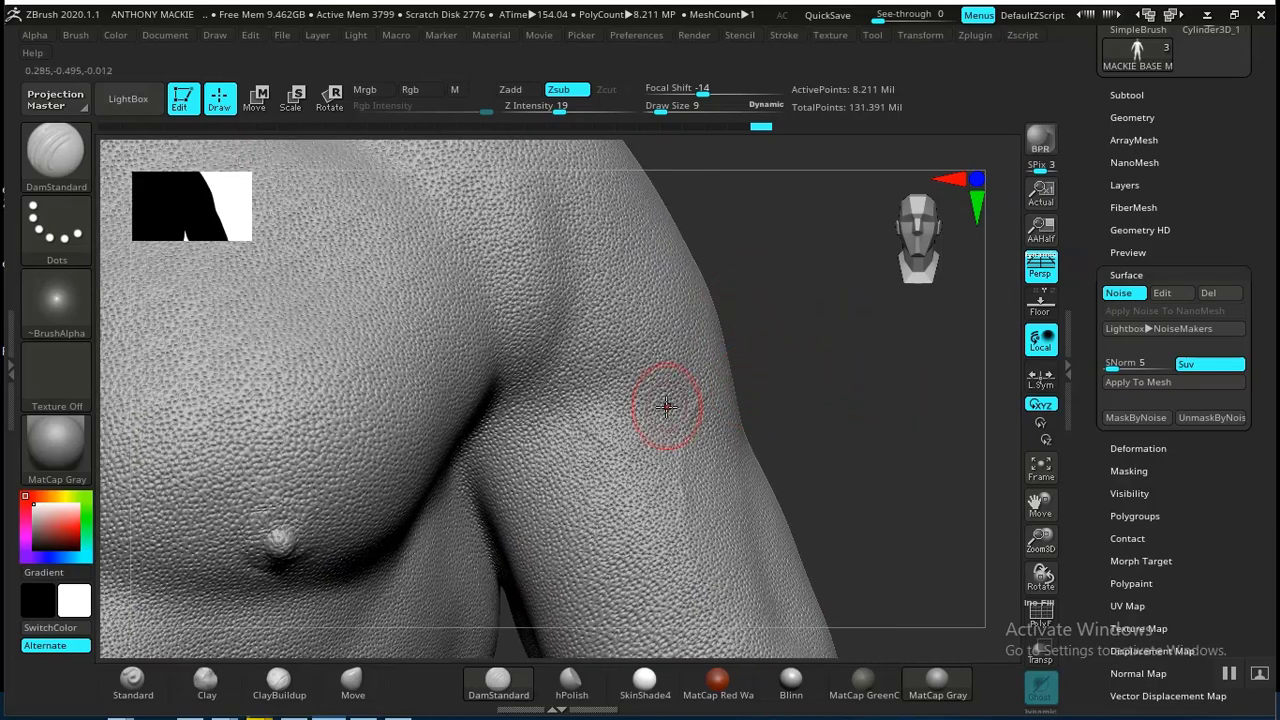
left_click_drag(840, 340, 791, 277, "alt")
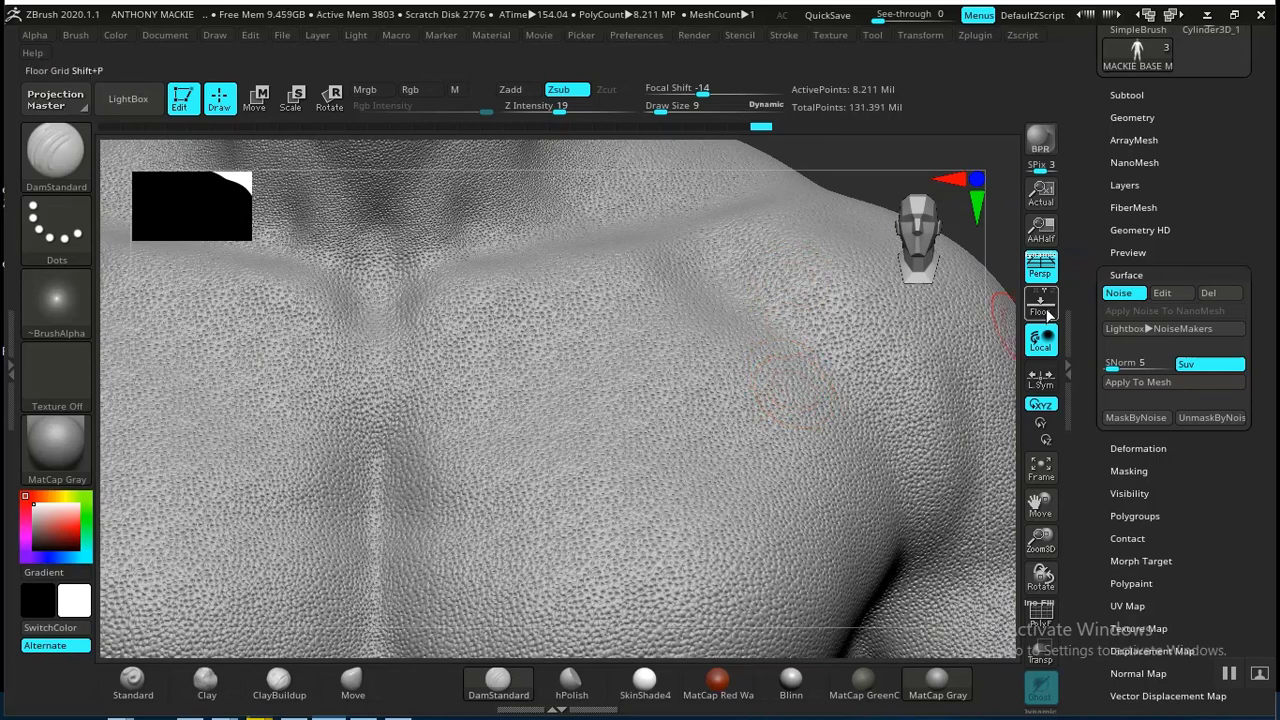
left_click(1162, 293)
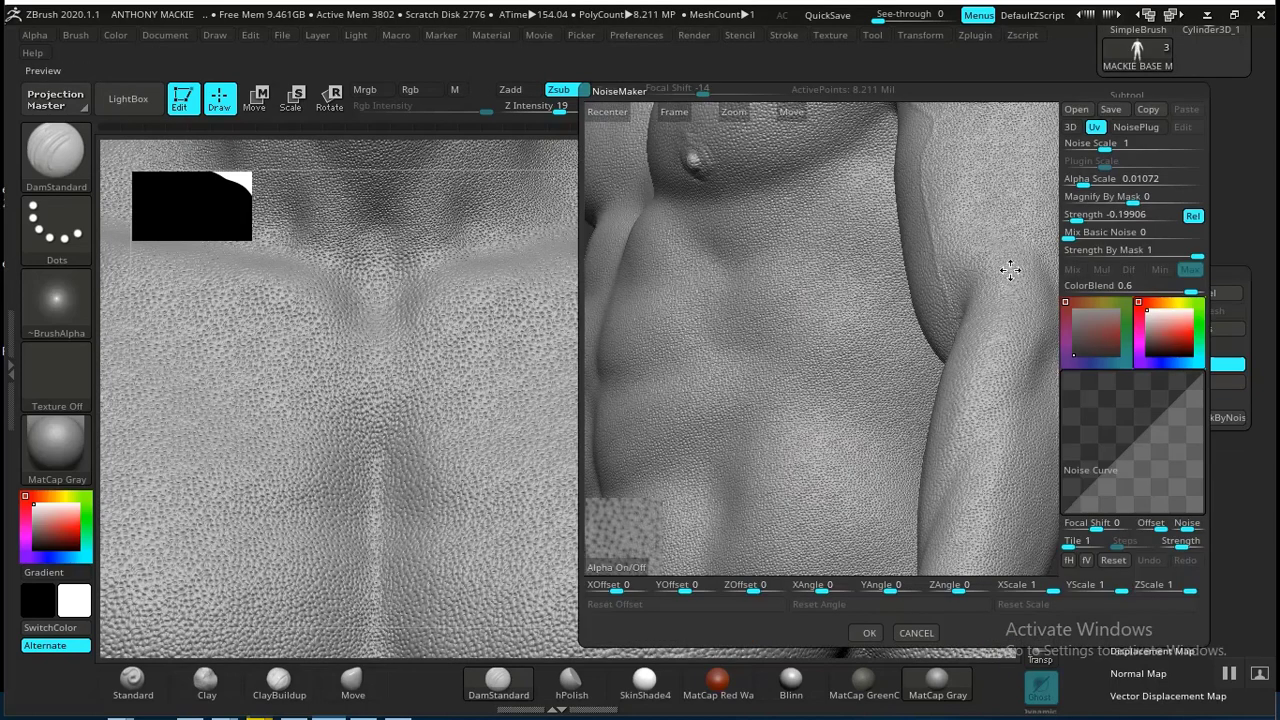
left_click(1068, 186)
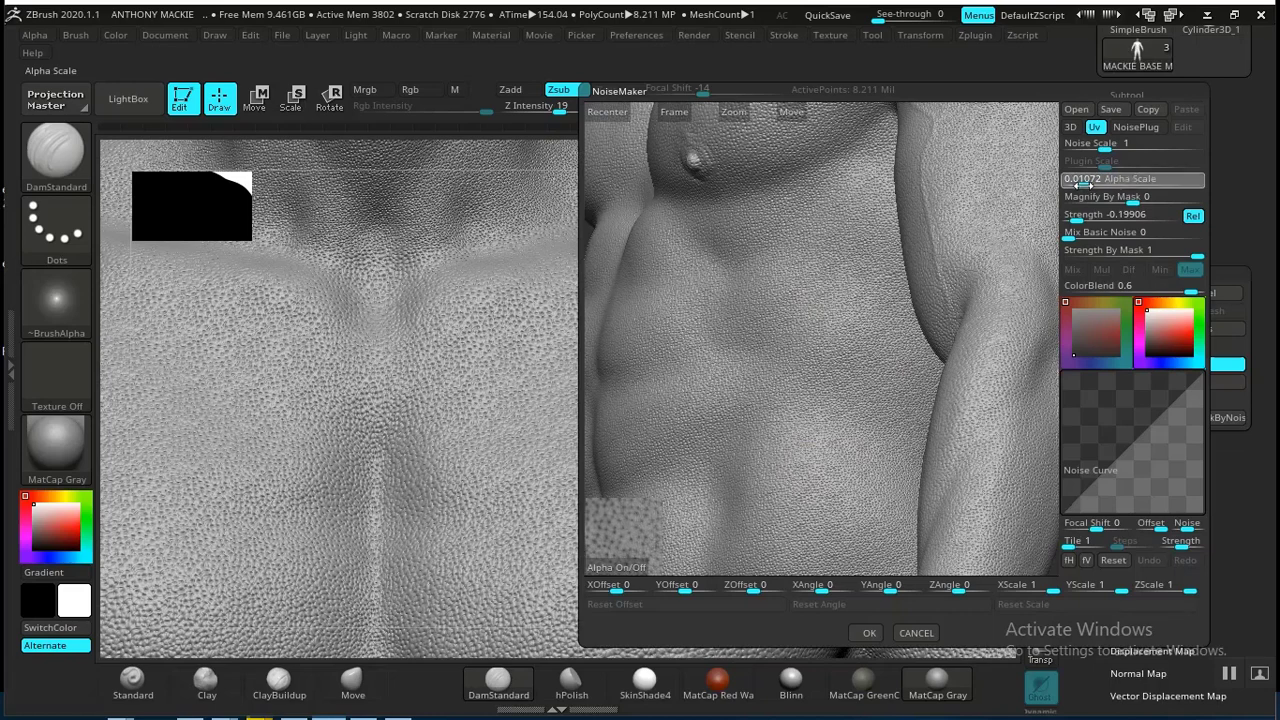
left_click_drag(1084, 186, 1083, 186)
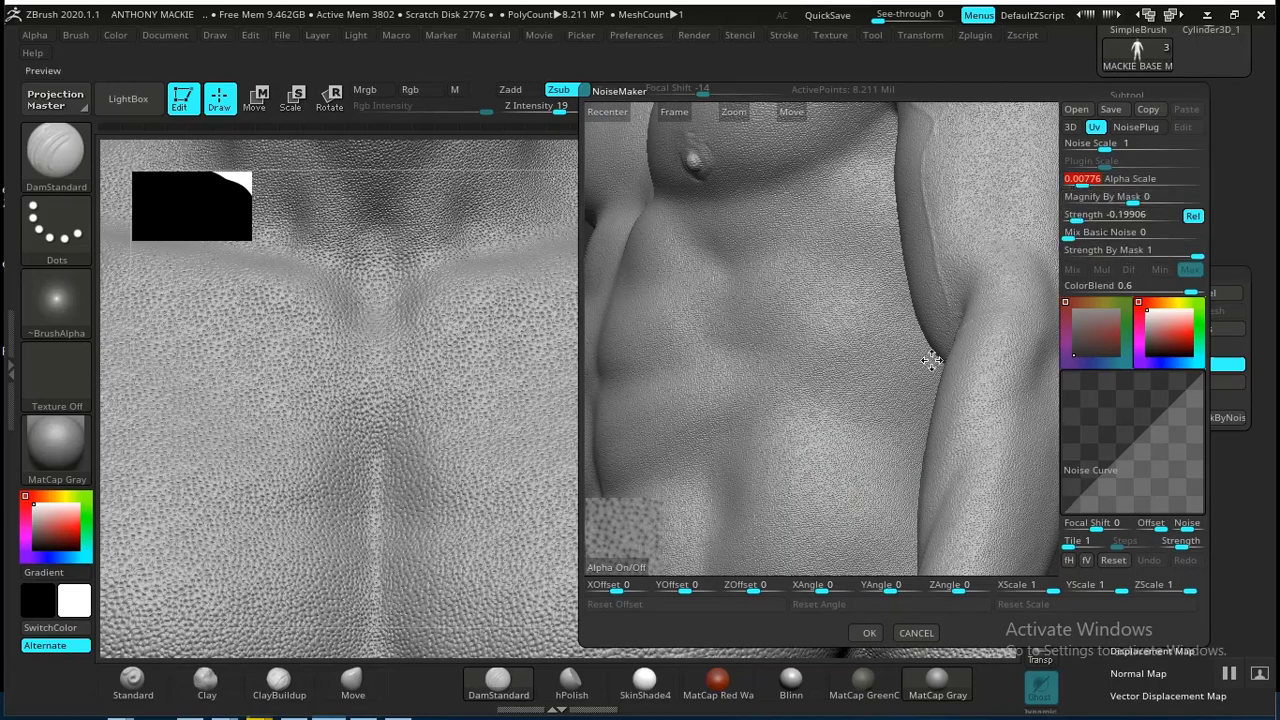
left_click(866, 633)
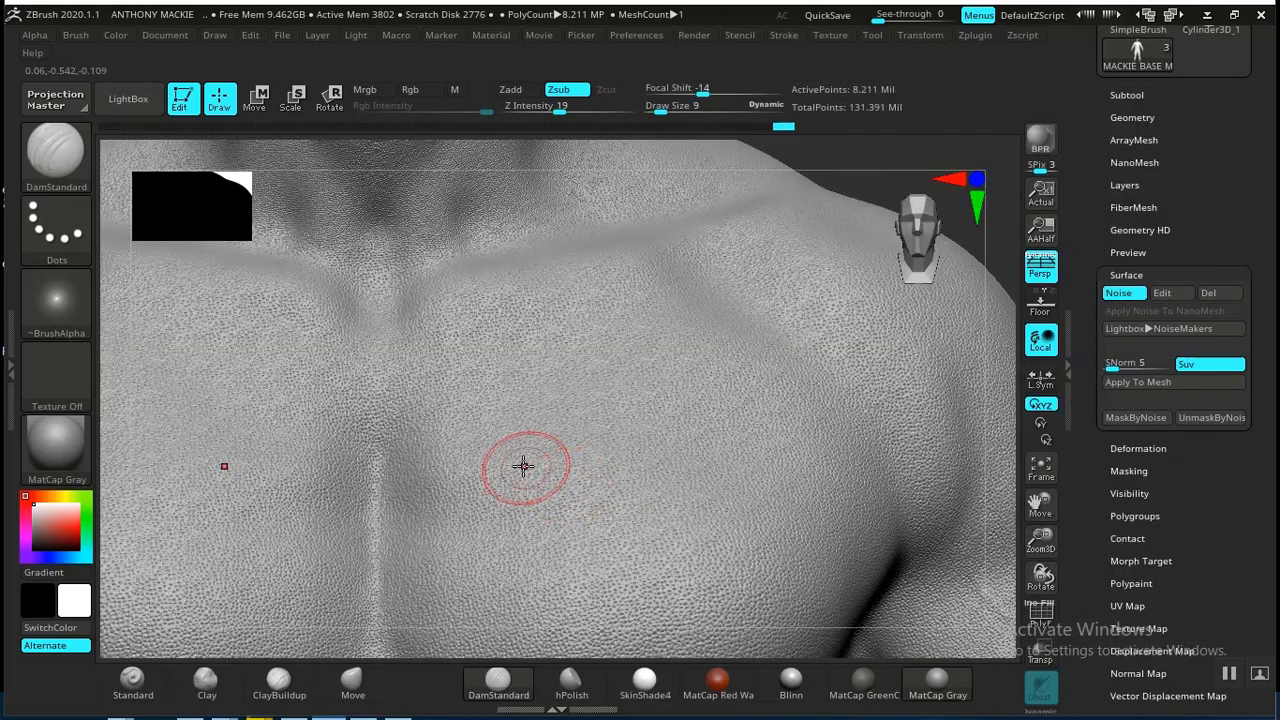
left_click_drag(854, 164, 604, 74, "alt")
left_click_drag(945, 445, 822, 205, "alt")
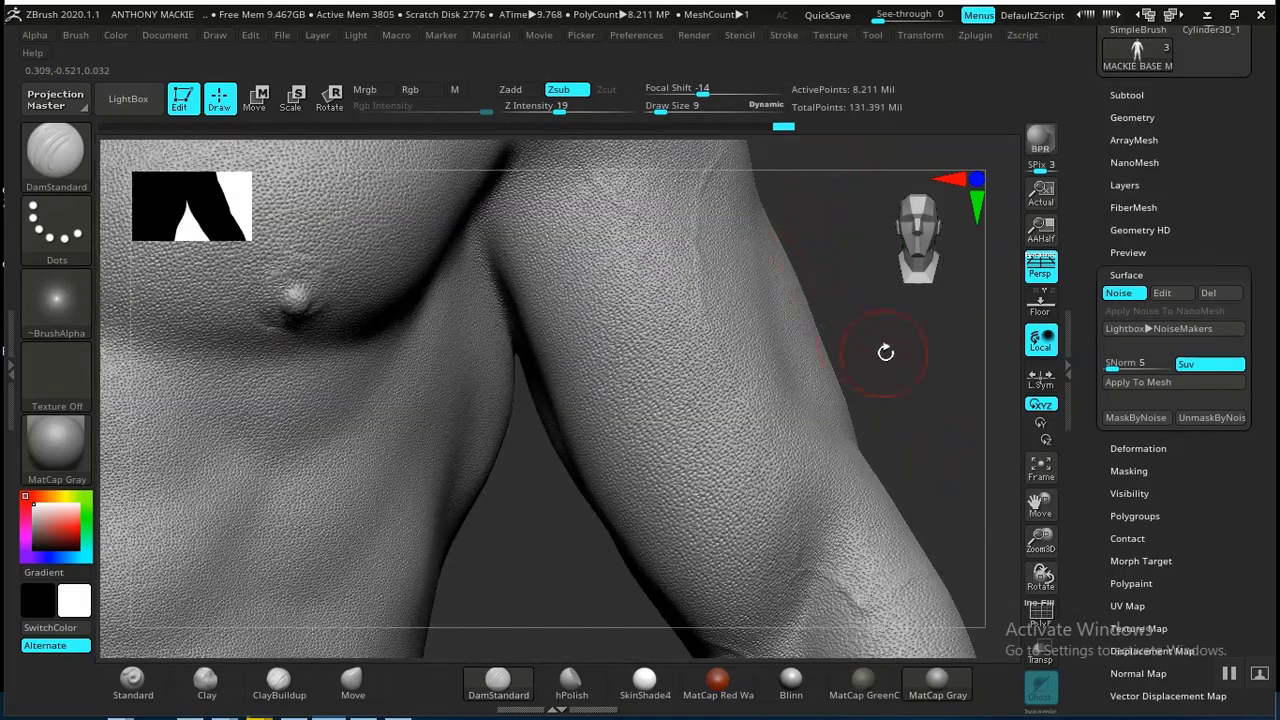
- Edit the surface noise, set its strength to -0.5 and accept the settings
left_click_drag(885, 352, 917, 385)
left_click(1162, 293)
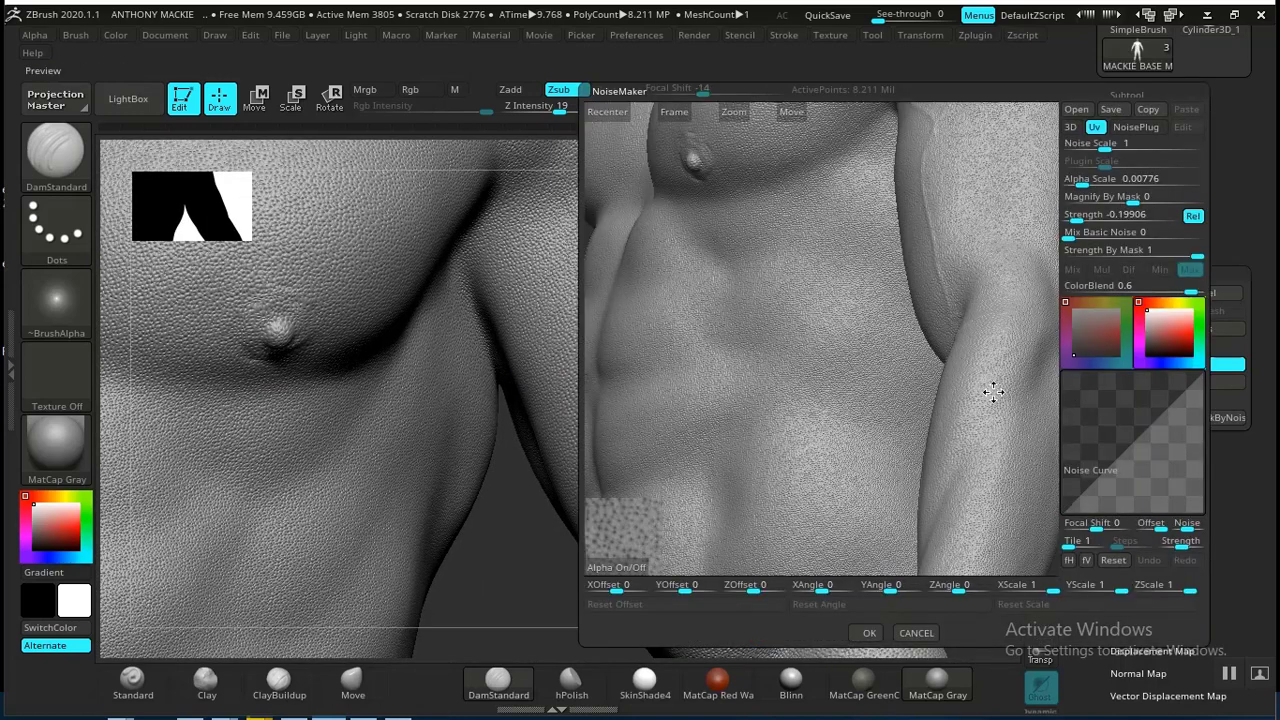
left_click_drag(1077, 220, 1036, 255)
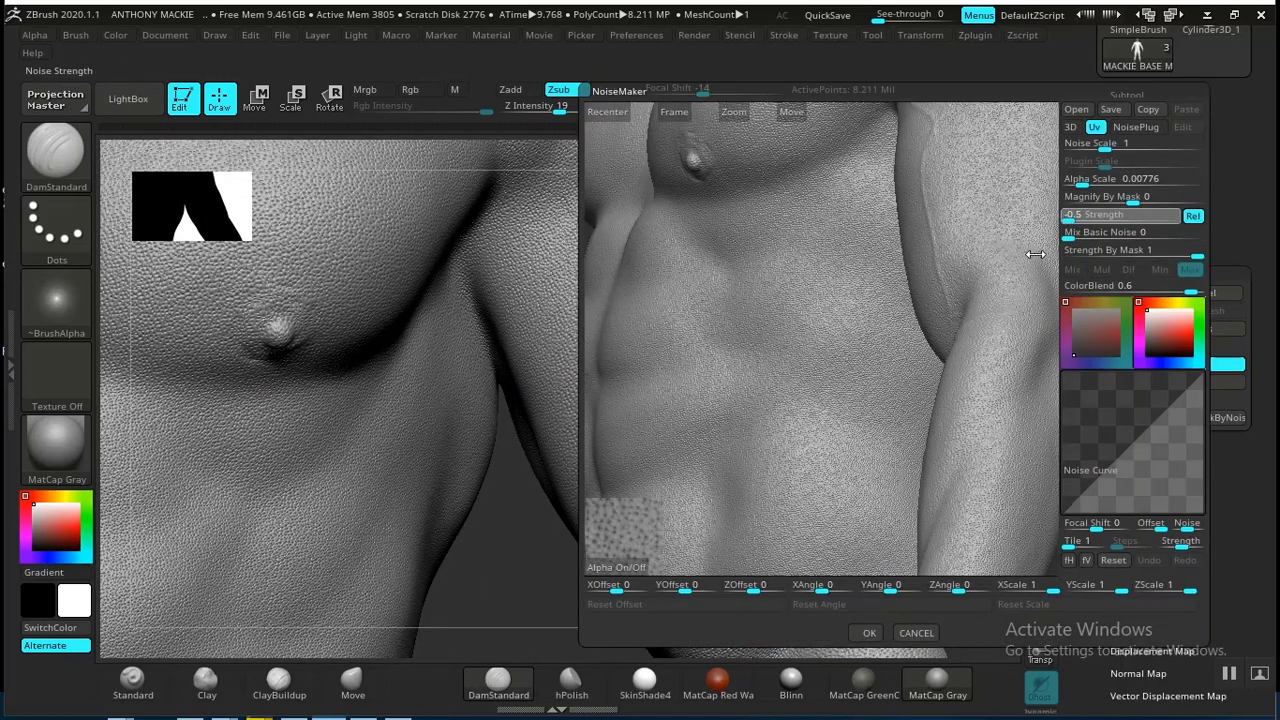
left_click(869, 632)
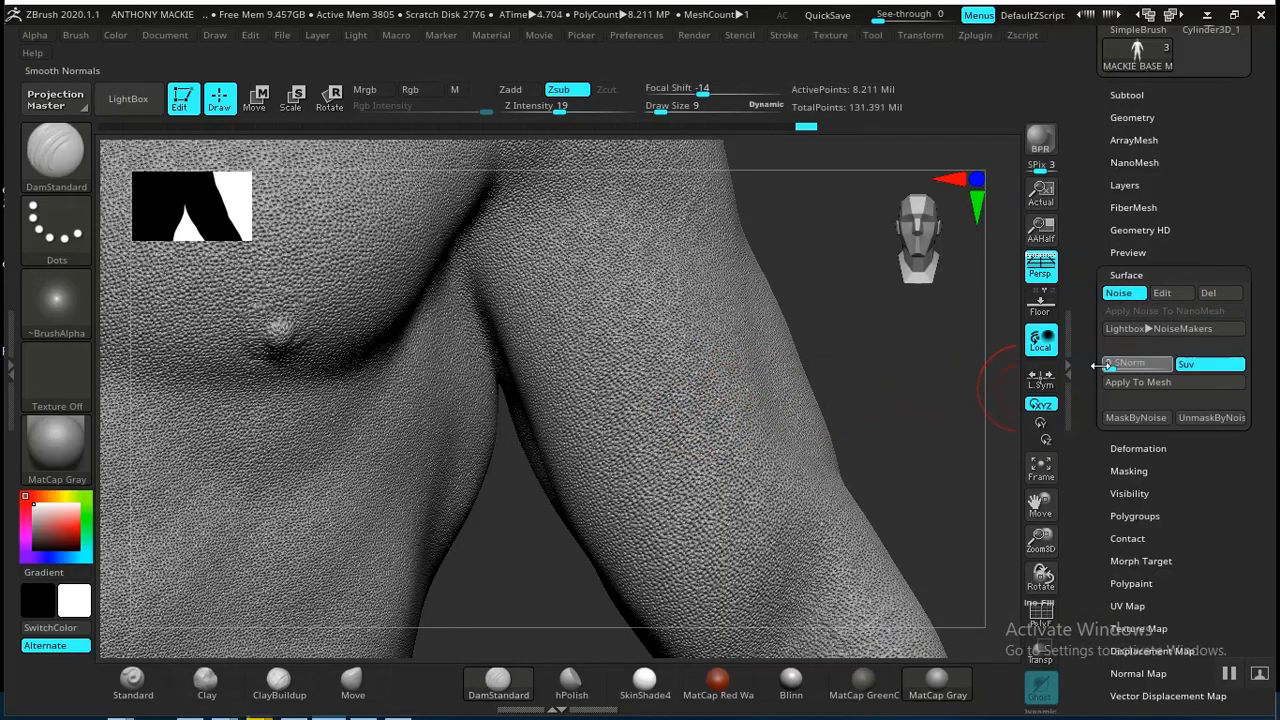
- Set the noise's normal smoothing (SNorm) to 0 and apply the noise to the mesh
left_click_drag(903, 423, 1000, 510)
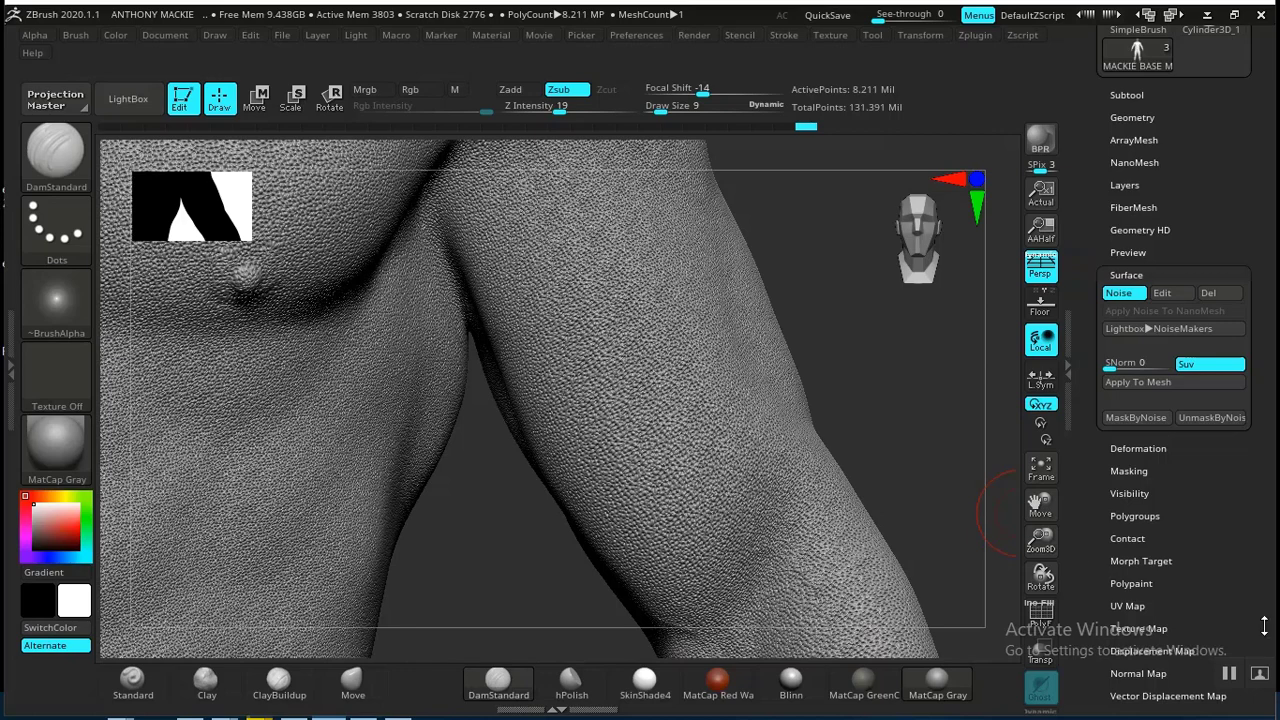
left_click(1139, 383)
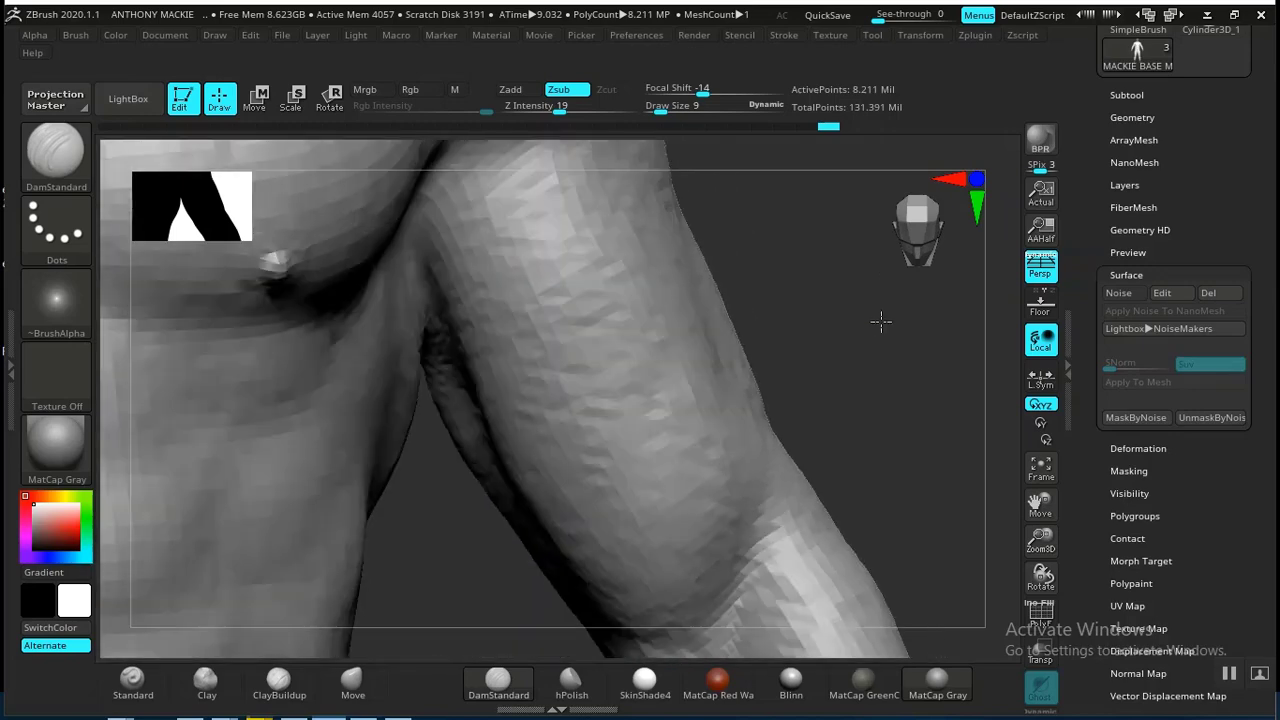
mouse_move(881, 320)
left_mouse_down()
mouse_move(880, 371)
mouse_move(648, 518)
mouse_move(794, 420)
mouse_move(822, 460)
left_mouse_up()
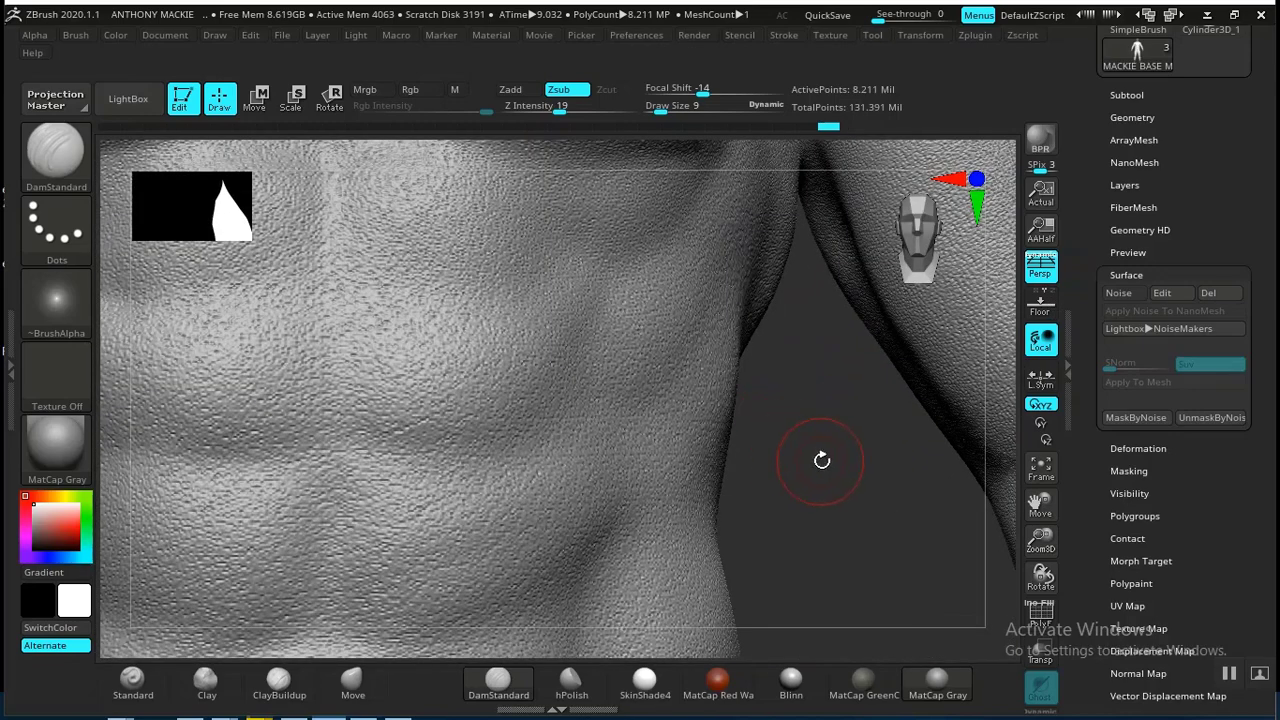
- Examine the applied pore detail on the abdomen, neck, chest, hips and forearms
left_click_drag(834, 381, 841, 337)
left_click_drag(852, 433, 767, 681)
left_click_drag(868, 185, 790, 470, "alt")
mouse_move(982, 322)
left_mouse_down("alt")
mouse_move(880, 517)
mouse_move(845, 630)
left_mouse_up("alt")
mouse_move(788, 359)
left_mouse_down("alt")
mouse_move(866, 517)
mouse_move(866, 548)
mouse_move(862, 502)
left_mouse_up("alt")
mouse_move(789, 384)
left_mouse_down()
mouse_move(705, 382)
mouse_move(666, 400)
left_mouse_up()
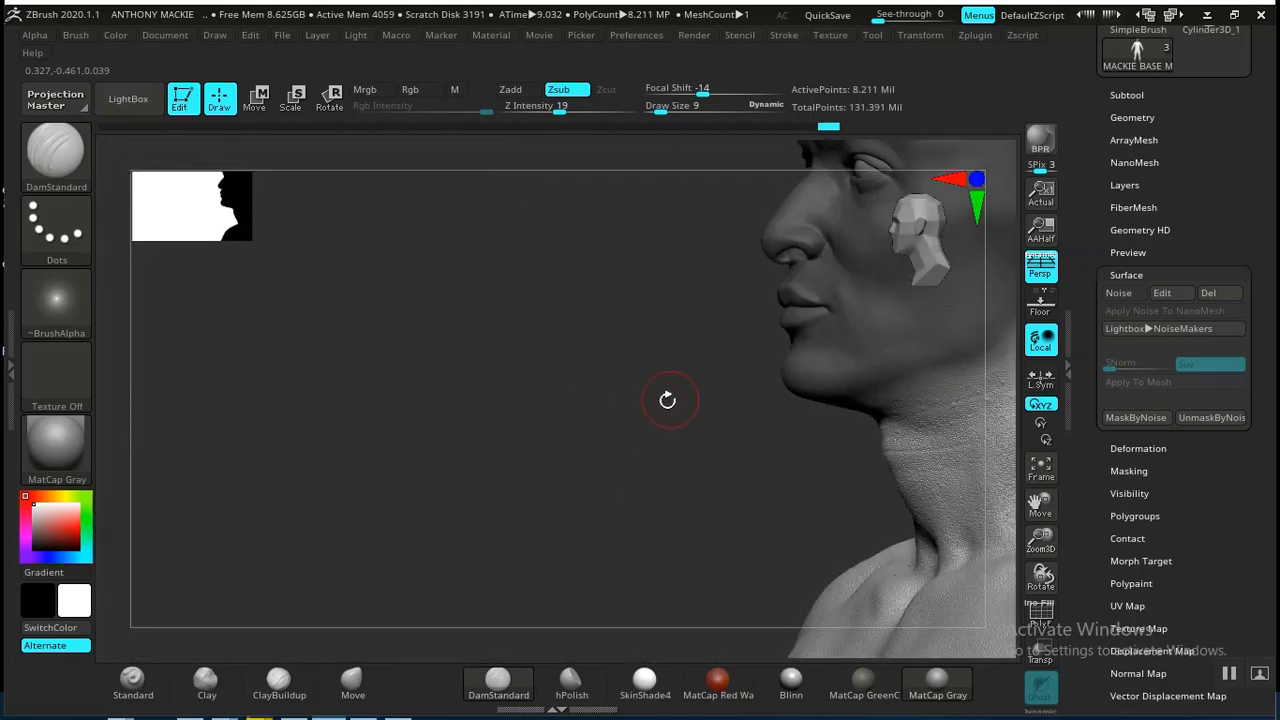
left_click_drag(577, 429, 568, 370, "alt")
left_click_drag(370, 398, 361, 142, "alt")
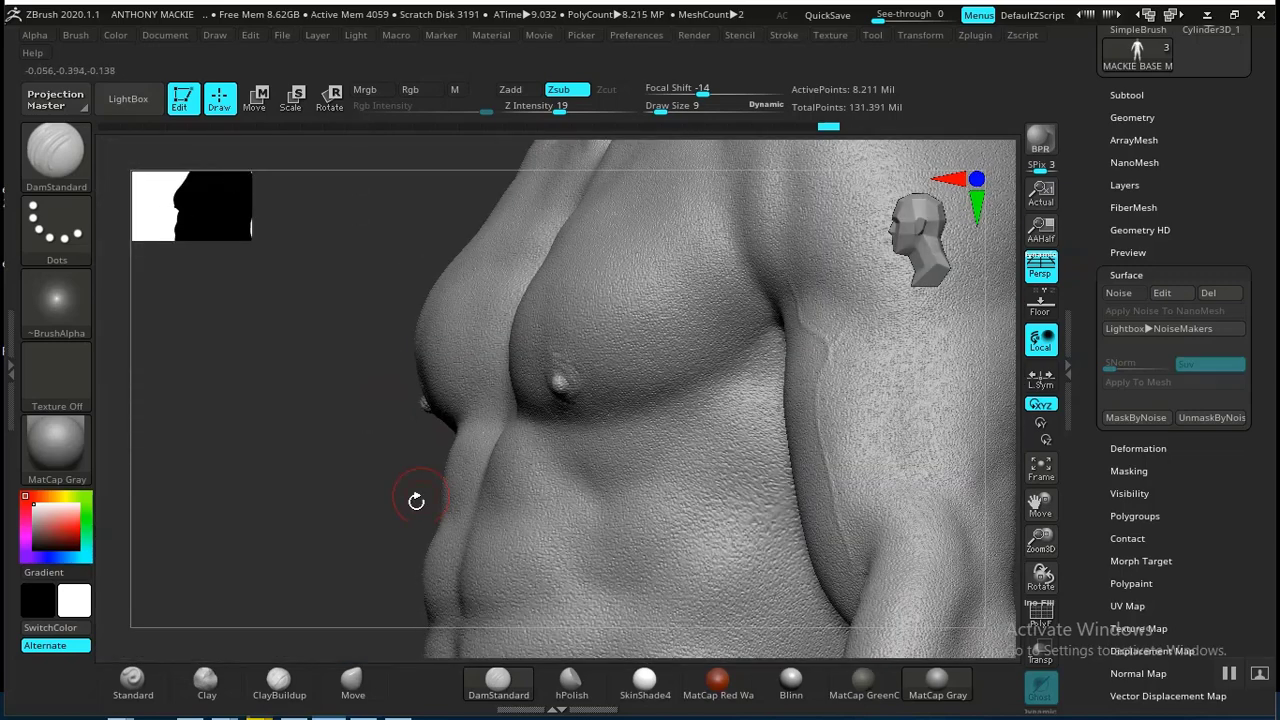
left_click_drag(320, 357, 302, 140, "alt")
left_click_drag(304, 478, 306, 233, "alt")
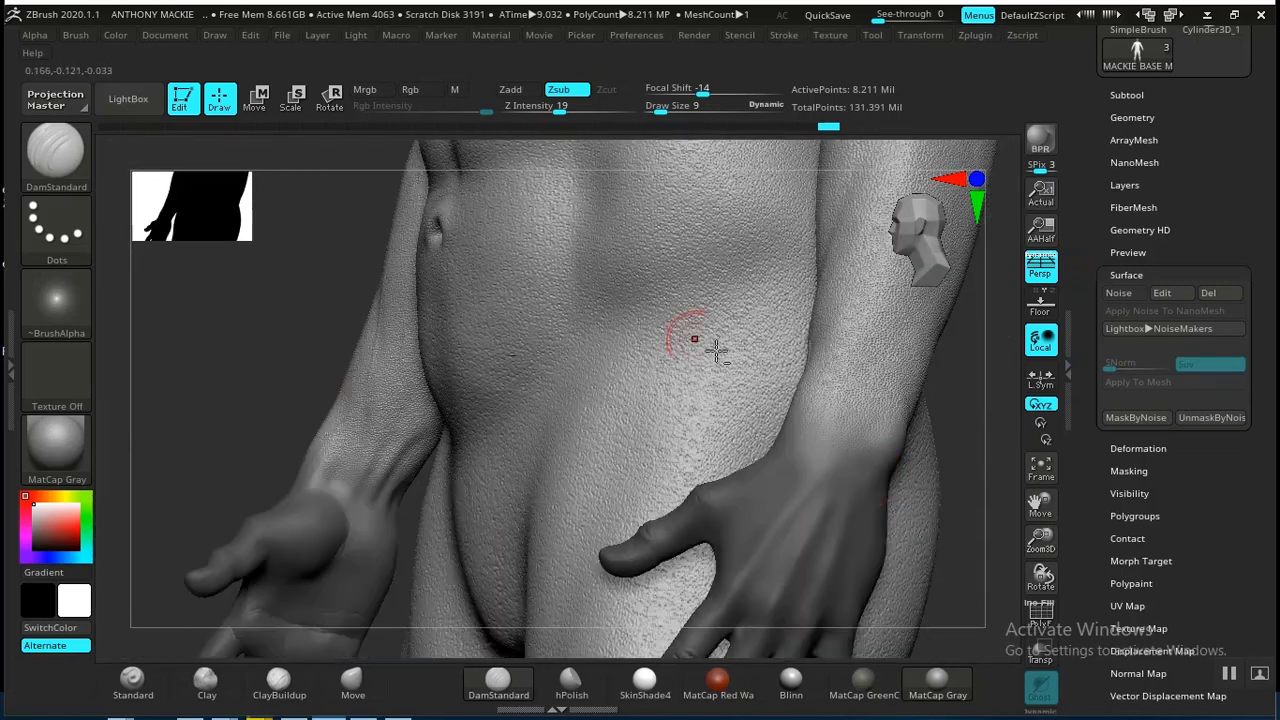
left_click_drag(961, 477, 1010, 420)
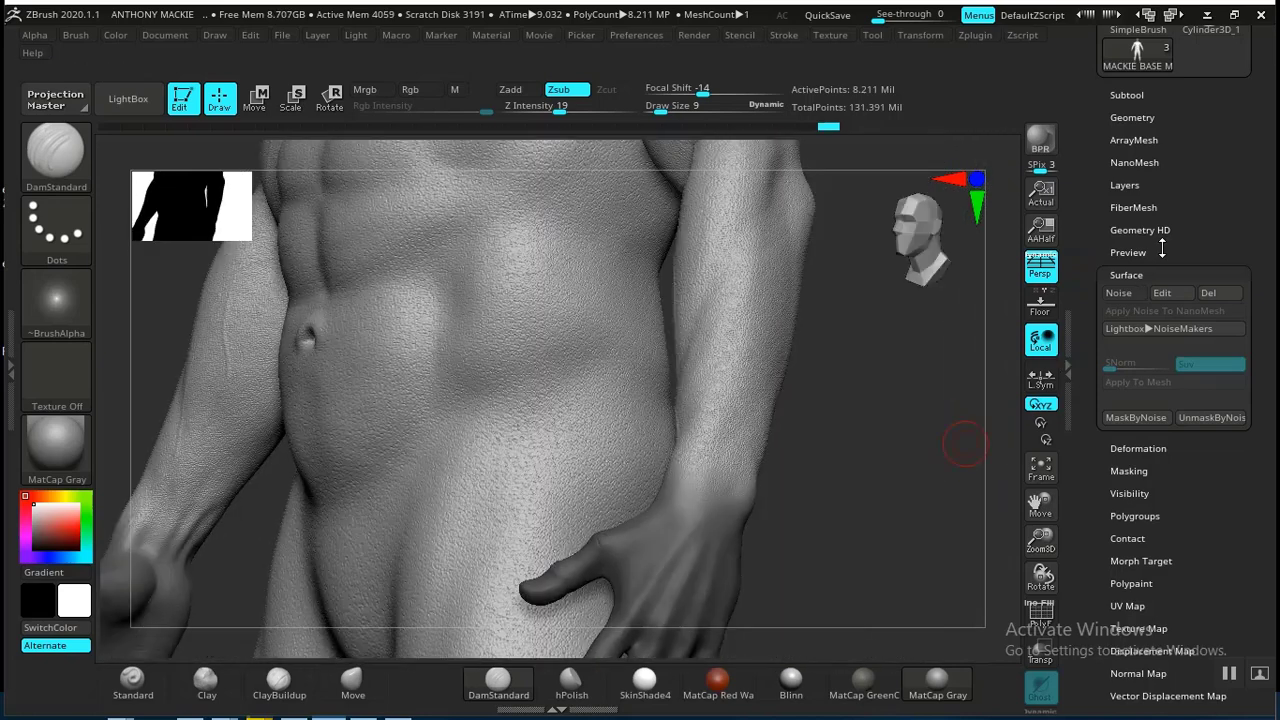
- Stop recording the BODY SKIN PORES layer and set its intensity to -1
left_click(1124, 185)
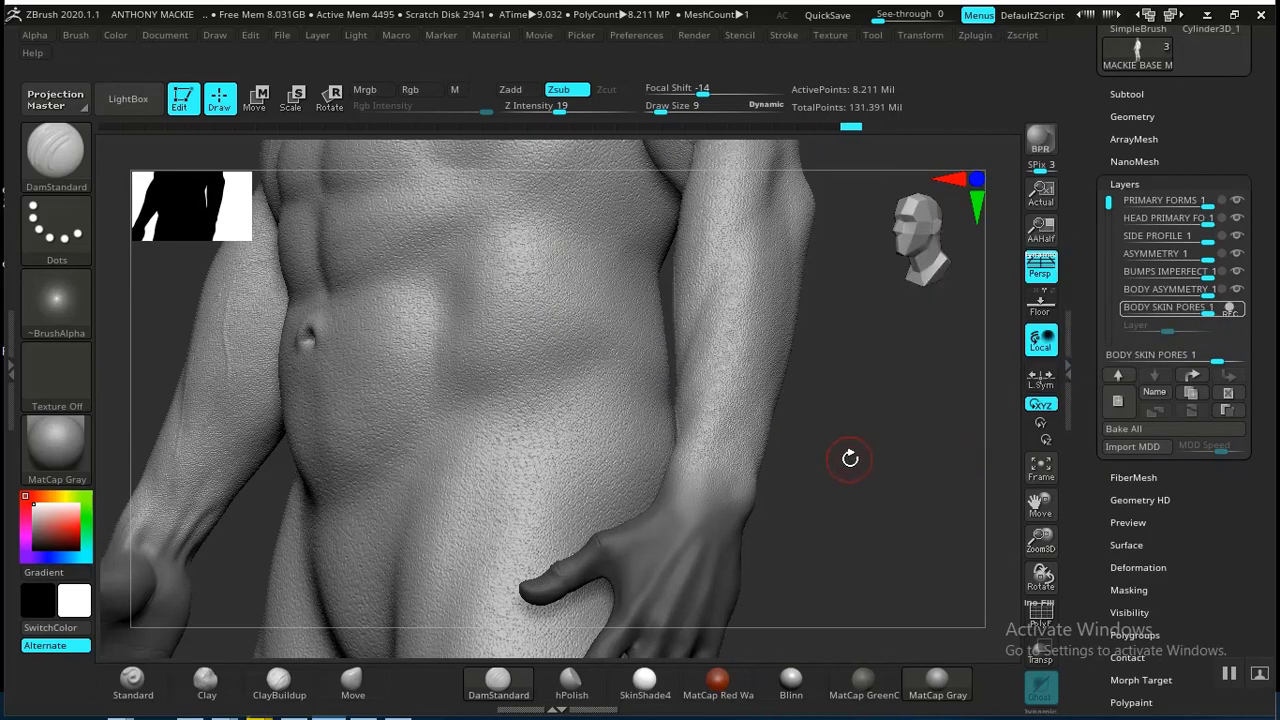
mouse_move(844, 462)
left_mouse_down()
mouse_move(857, 463)
mouse_move(863, 397)
mouse_move(886, 431)
mouse_move(1004, 432)
mouse_move(943, 457)
left_mouse_up()
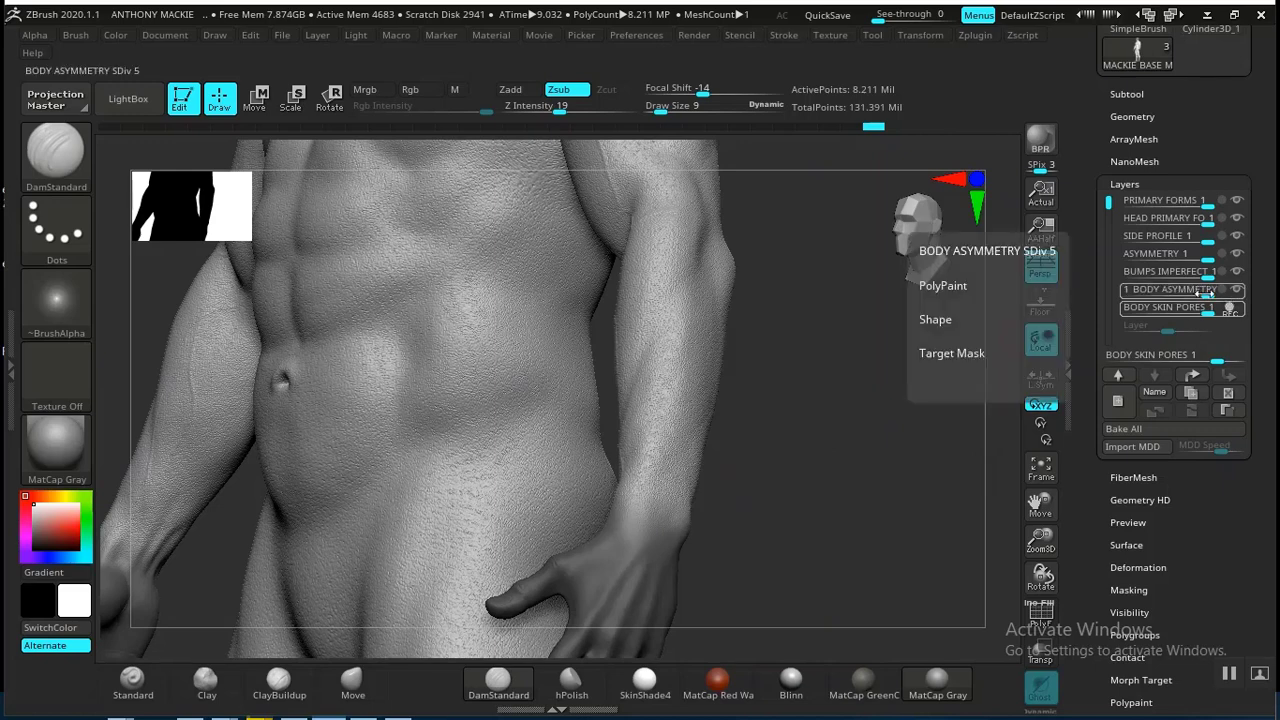
left_click(1128, 304)
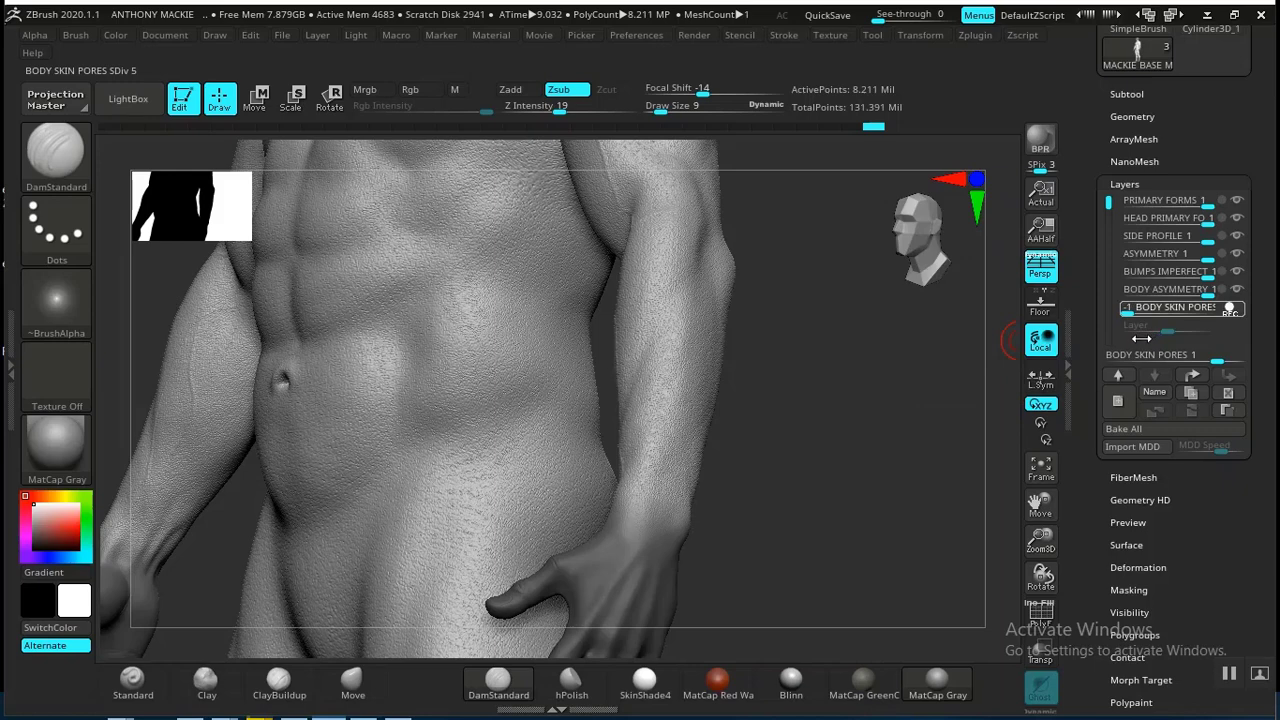
left_click(1130, 307)
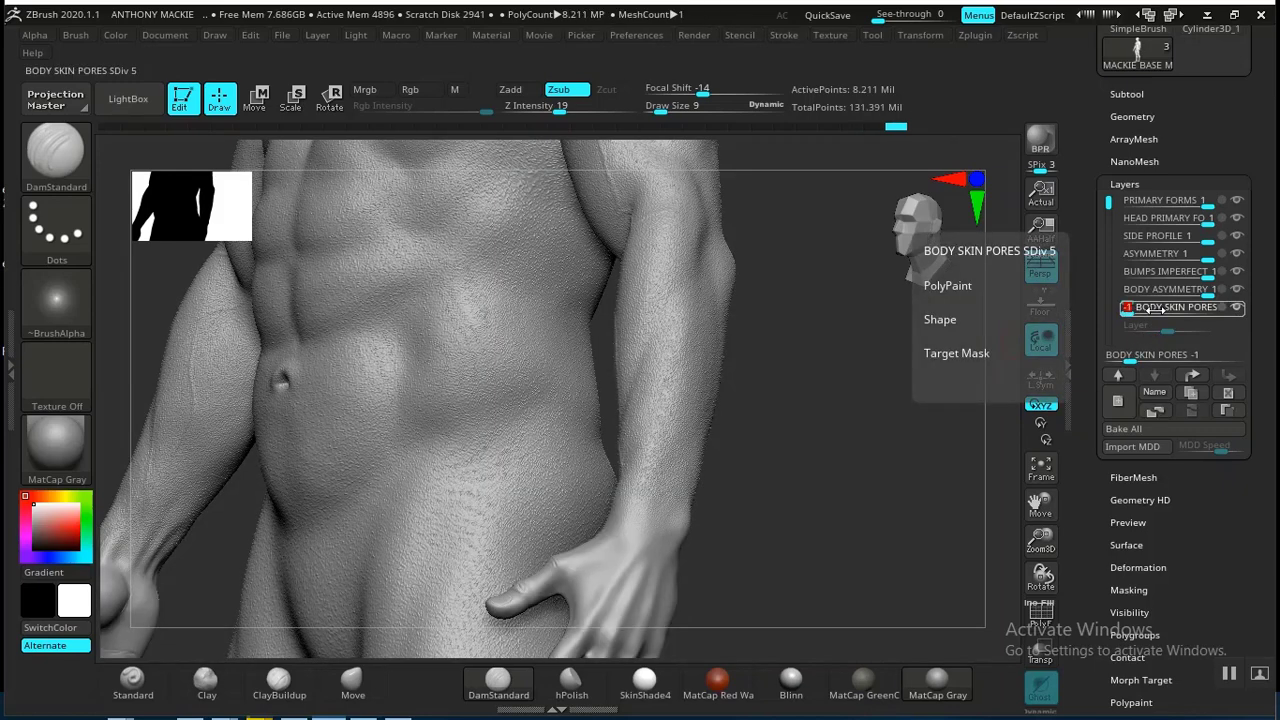
- Examine the inverted pores close up on the wrist, forearm, elbow and upper arm
left_click_drag(825, 378, 851, 487)
mouse_move(850, 436)
left_mouse_down()
mouse_move(854, 409)
mouse_move(896, 549)
mouse_move(872, 445)
left_mouse_up()
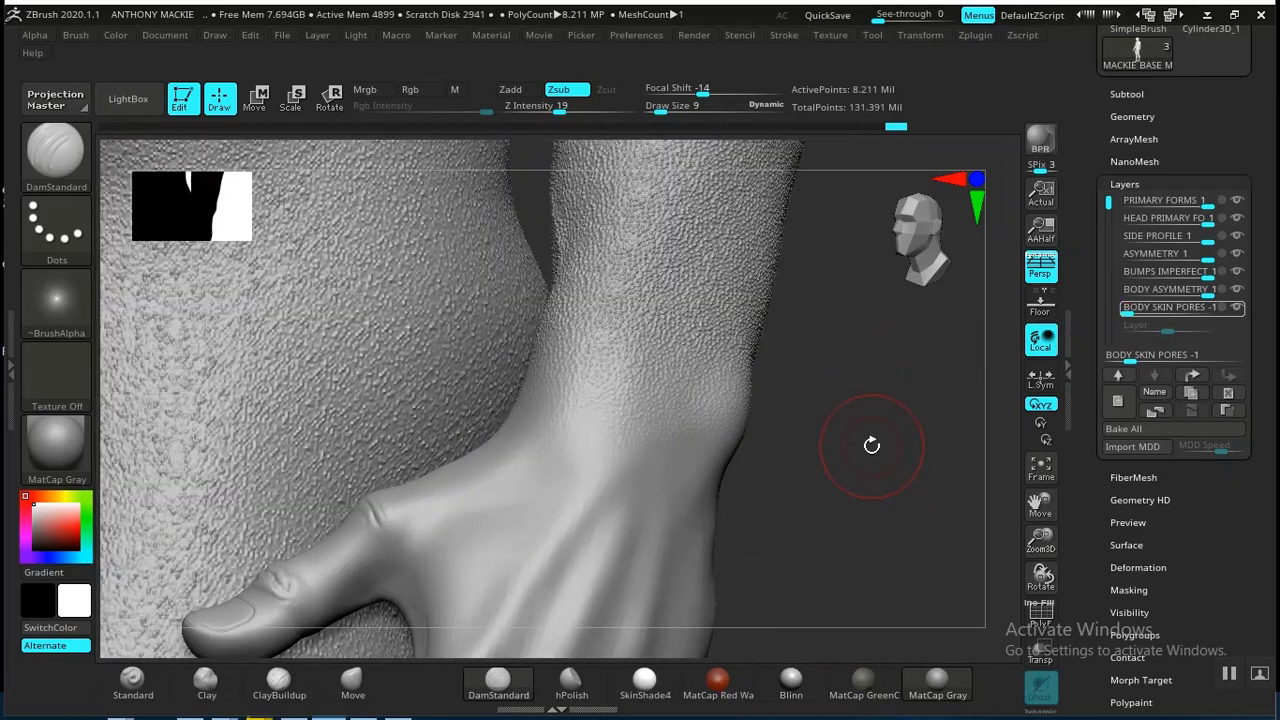
left_click_drag(858, 366, 843, 531)
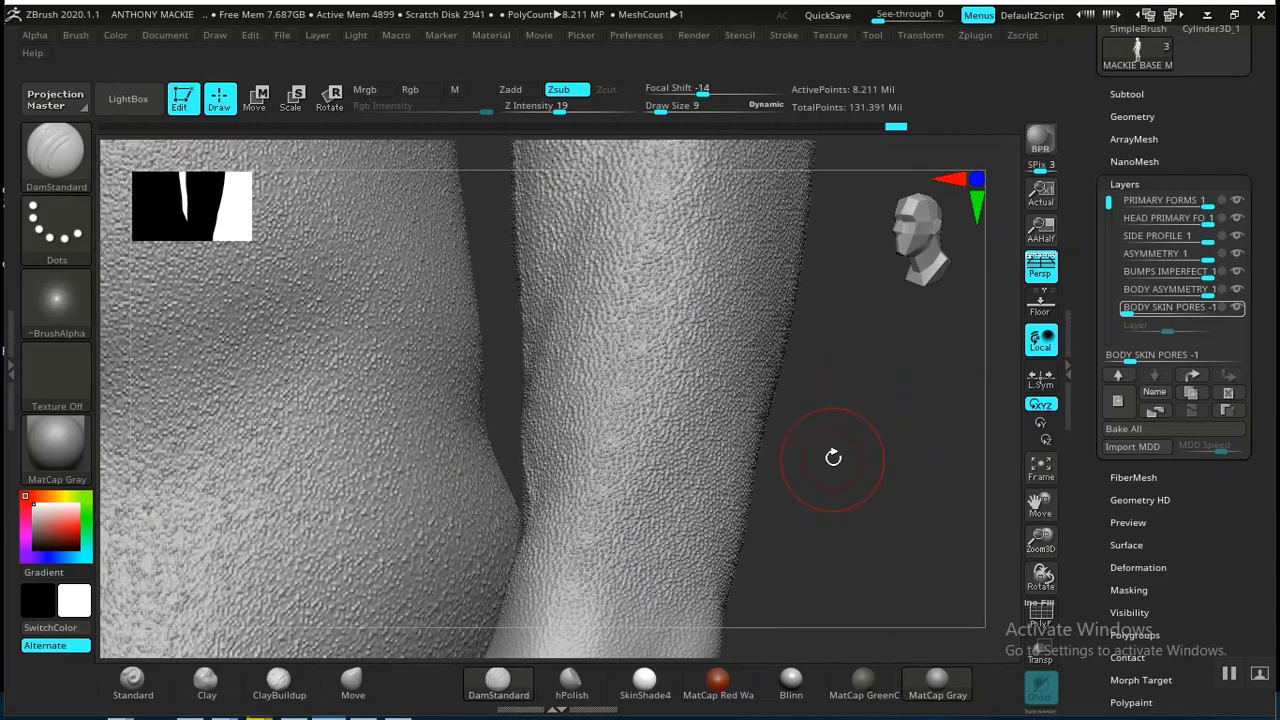
left_click_drag(833, 457, 820, 554)
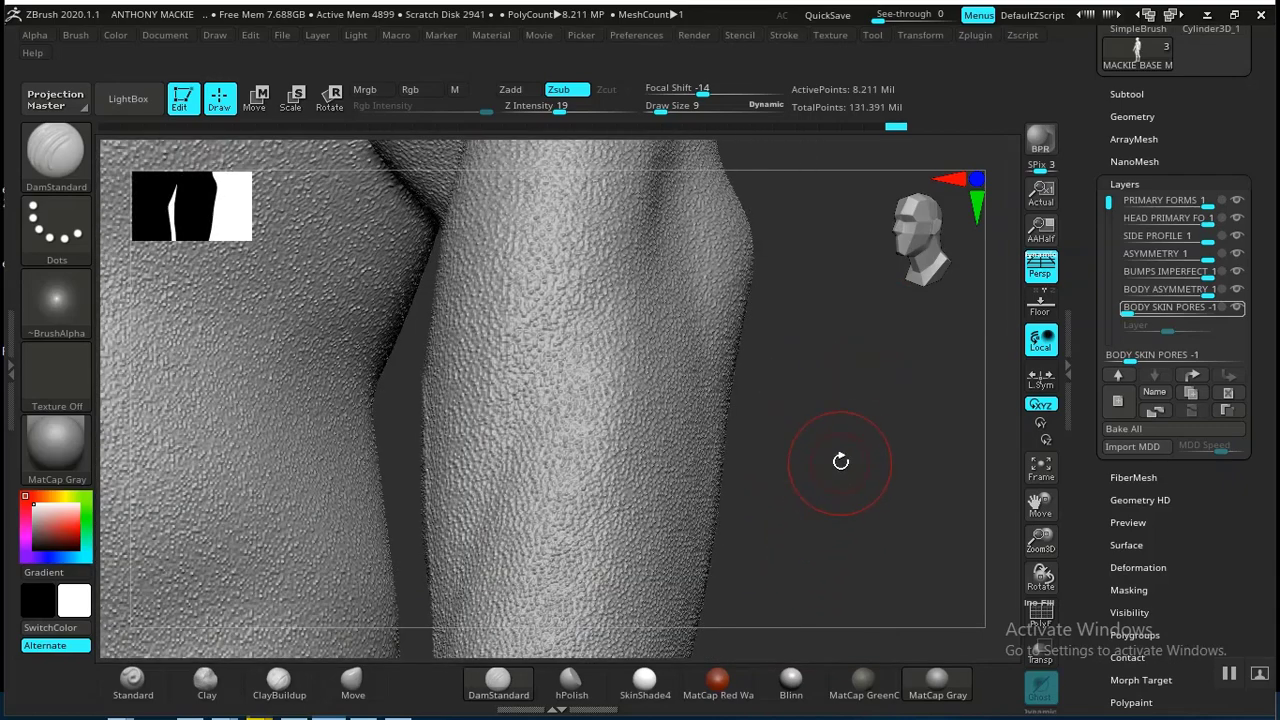
left_click_drag(852, 390, 907, 460)
left_click_drag(903, 324, 887, 502)
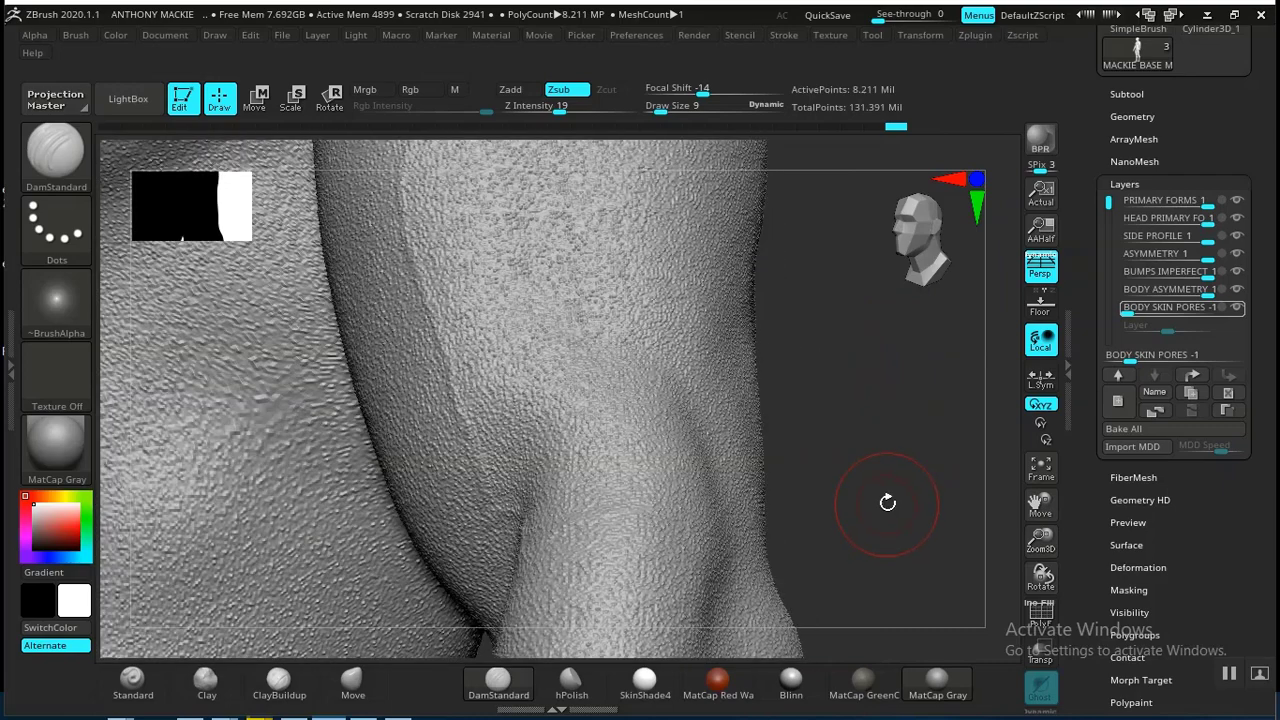
left_click_drag(871, 405, 889, 523)
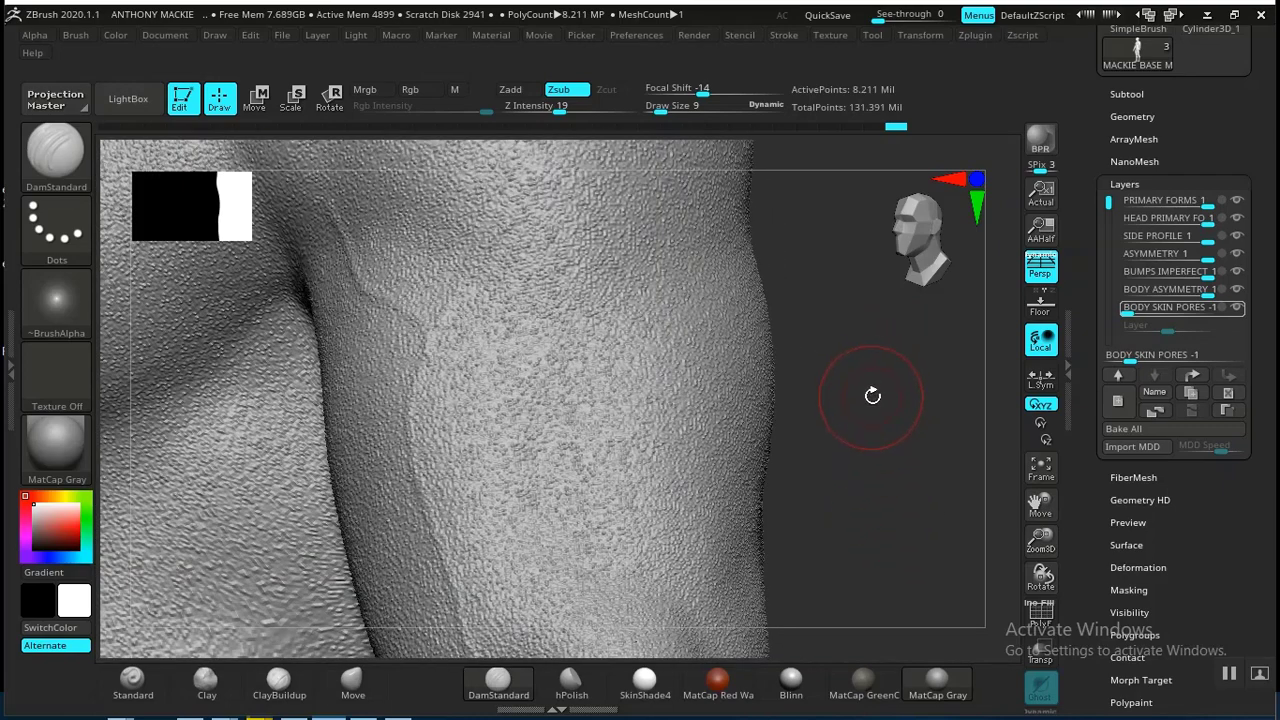
mouse_move(872, 396)
left_mouse_down()
mouse_move(871, 534)
mouse_move(855, 431)
mouse_move(818, 421)
left_mouse_up()
left_click_drag(200, 440, 663, 437)
left_click_drag(914, 531, 839, 416)
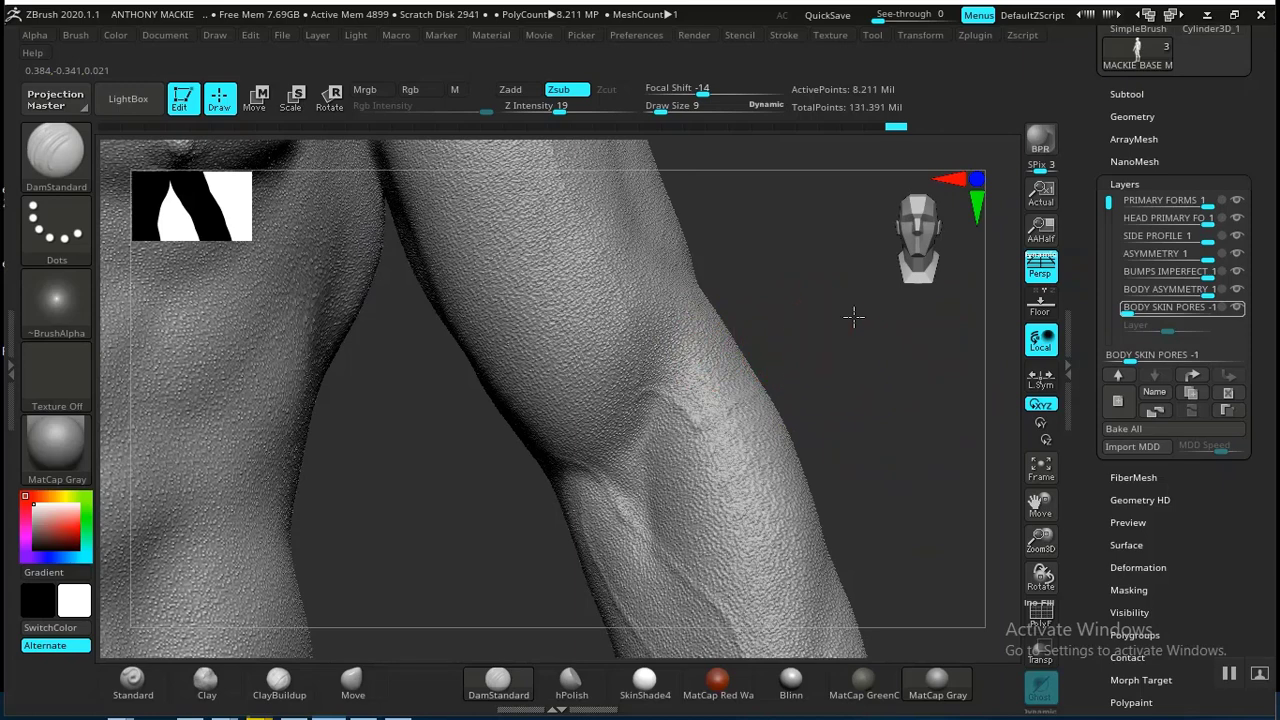
- Set the BODY SKIN PORES layer's intensity to 0.6
mouse_move(853, 317)
left_mouse_down()
mouse_move(931, 307)
mouse_move(925, 330)
left_mouse_up()
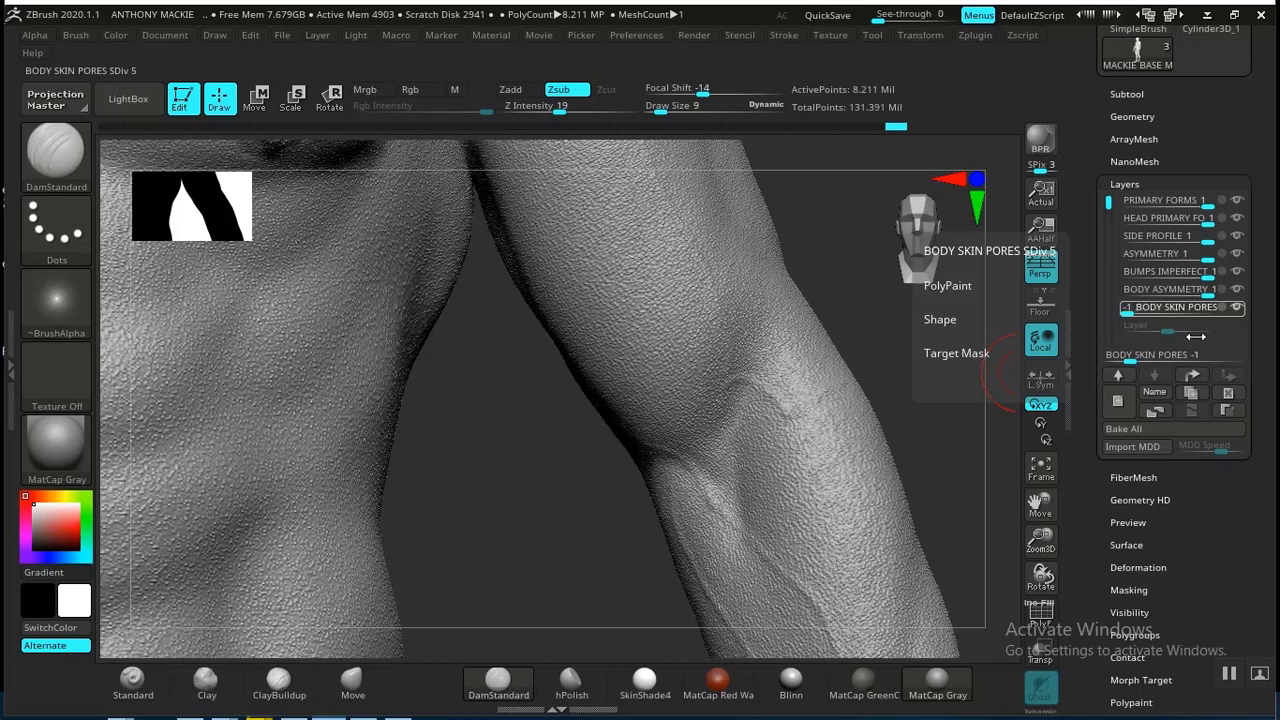
left_click_drag(1196, 336, 1176, 344)
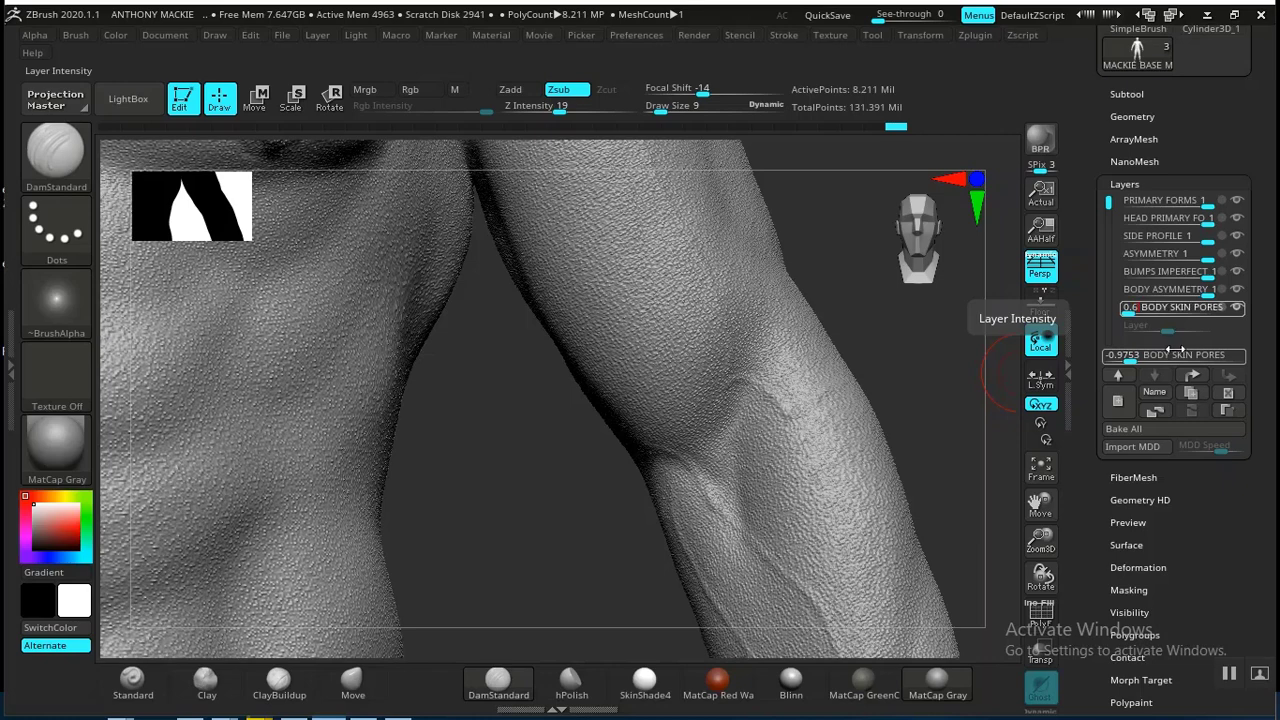
key("Return")
- Examine the softened pore detail on the arm, abdomen, waist and chest
left_click_drag(517, 428, 673, 356)
left_click_drag(722, 424, 790, 417)
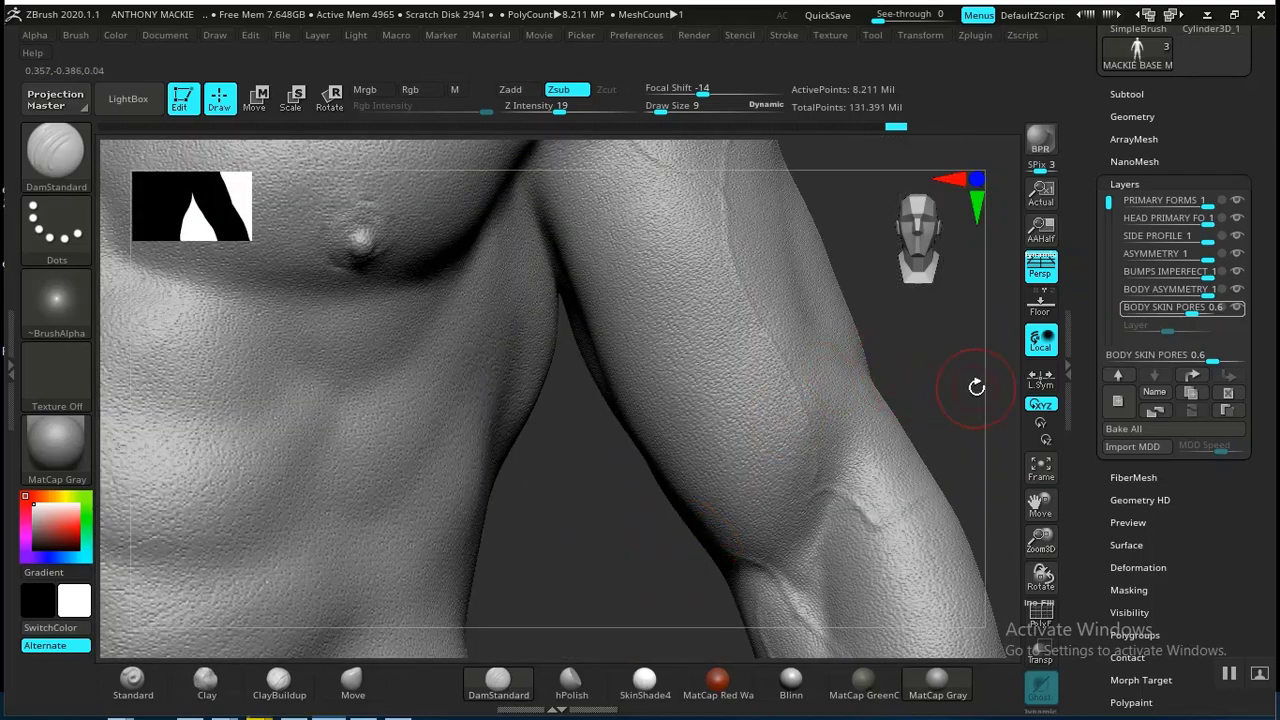
left_click_drag(976, 387, 706, 411)
left_click_drag(802, 341, 938, 180, "alt")
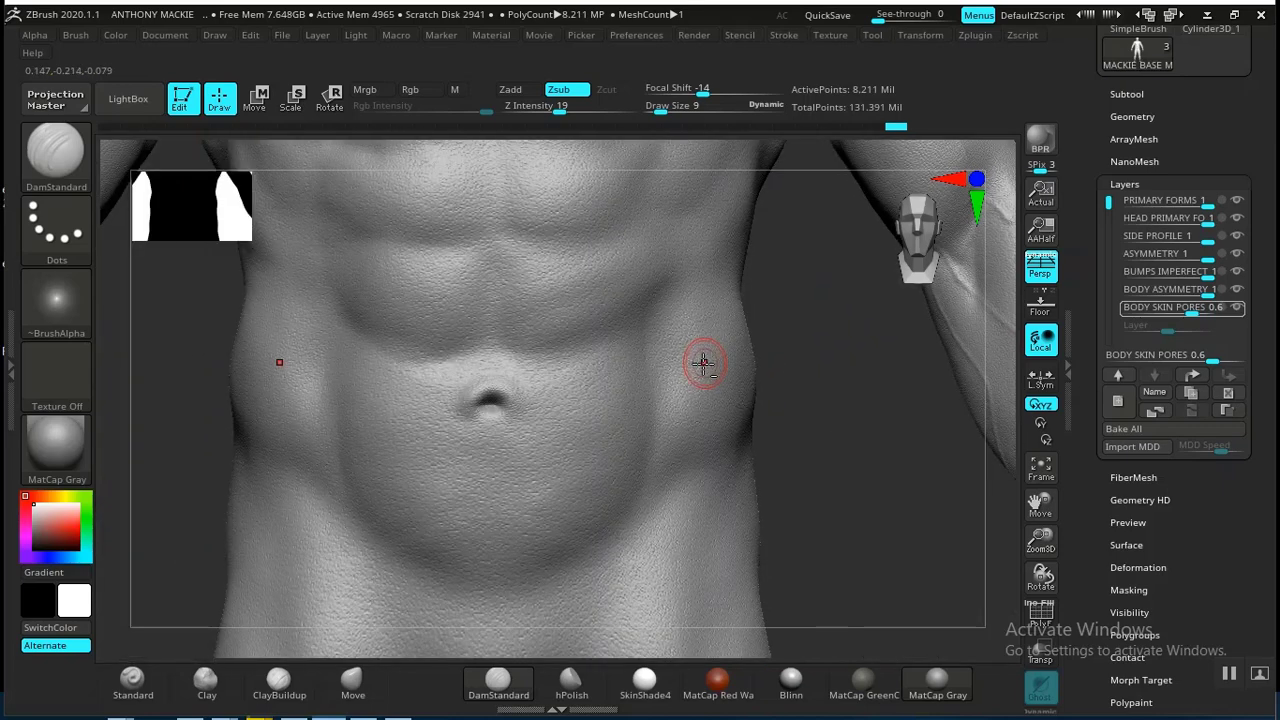
left_click_drag(195, 367, 430, 454, "alt")
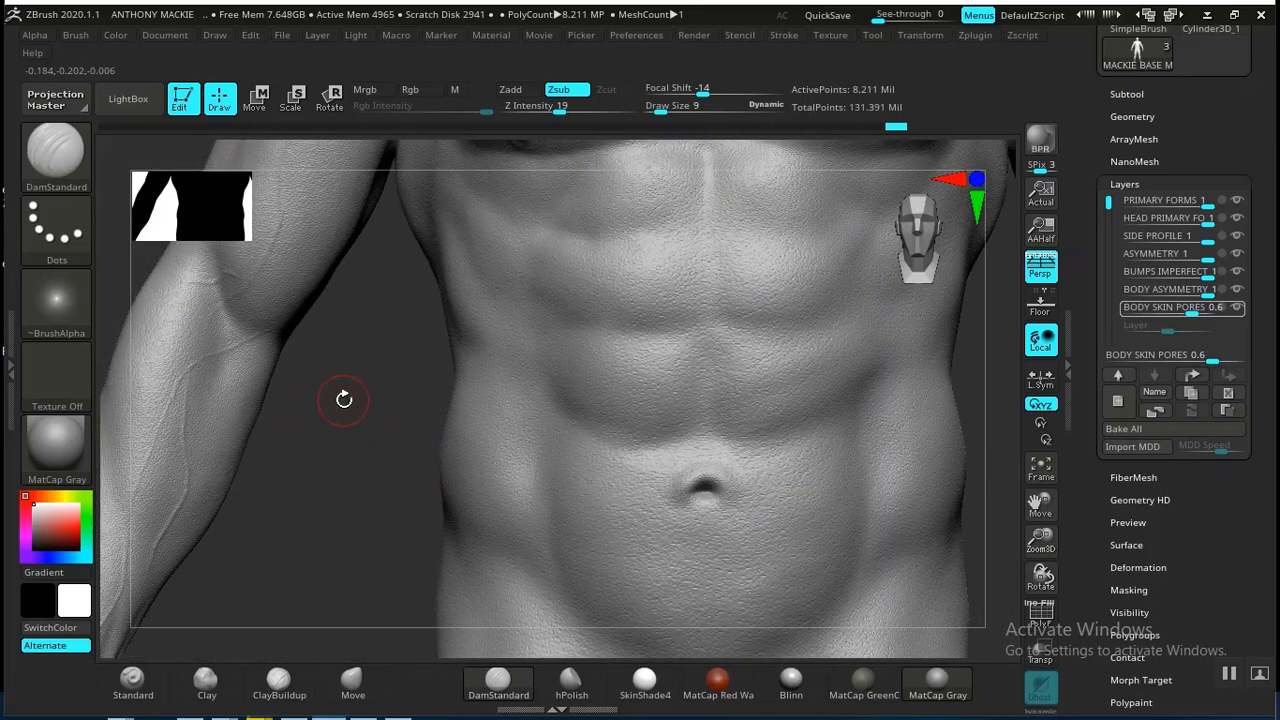
left_click_drag(343, 400, 355, 526, "alt")
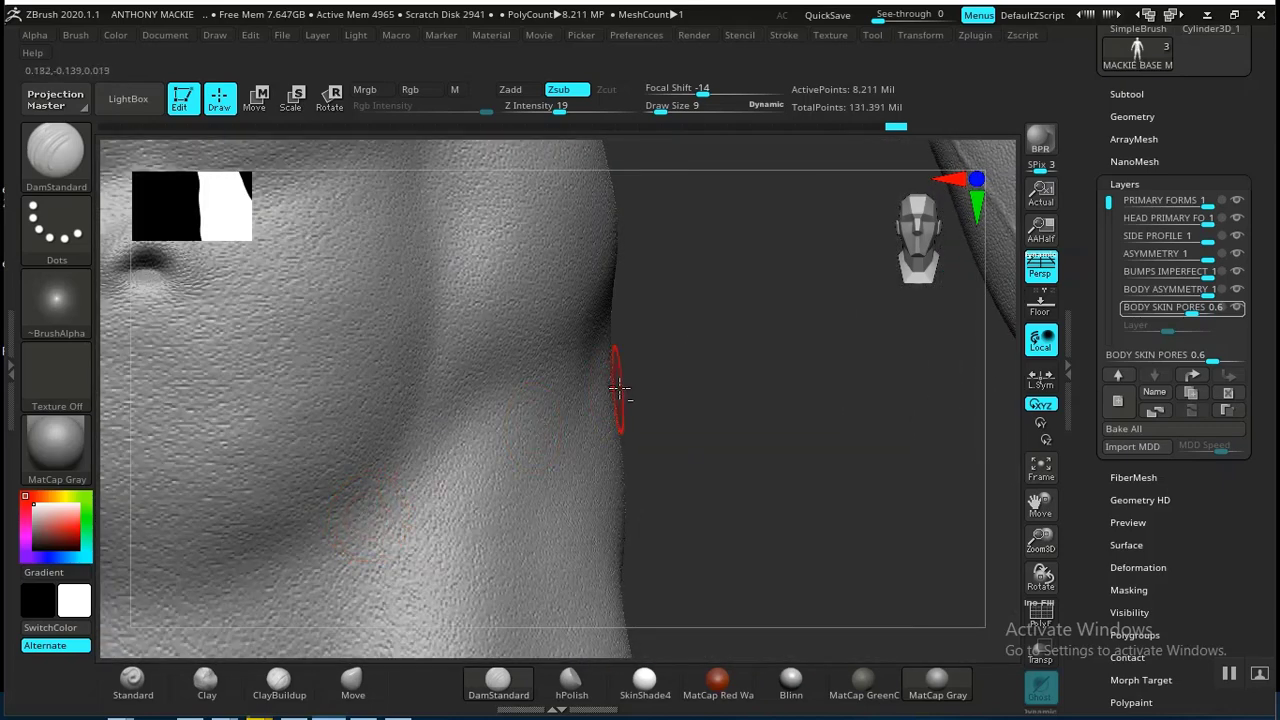
left_click_drag(614, 386, 786, 451)
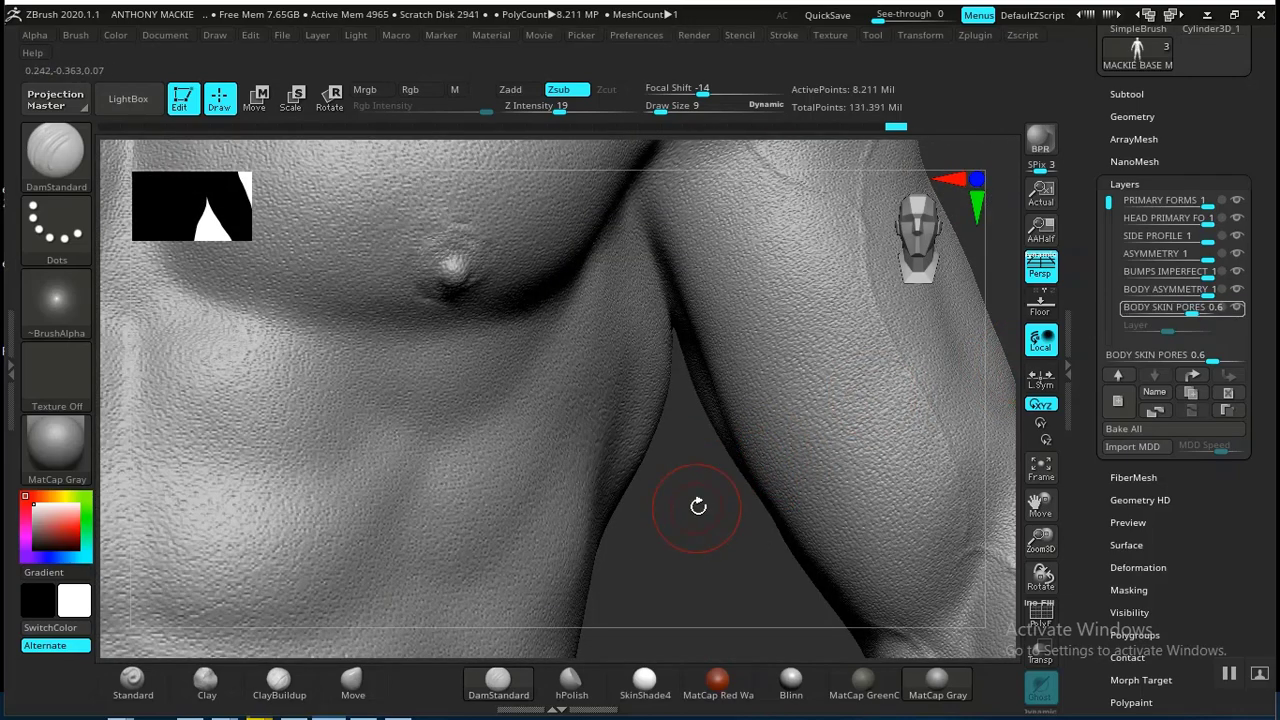
left_click_drag(698, 506, 714, 609)
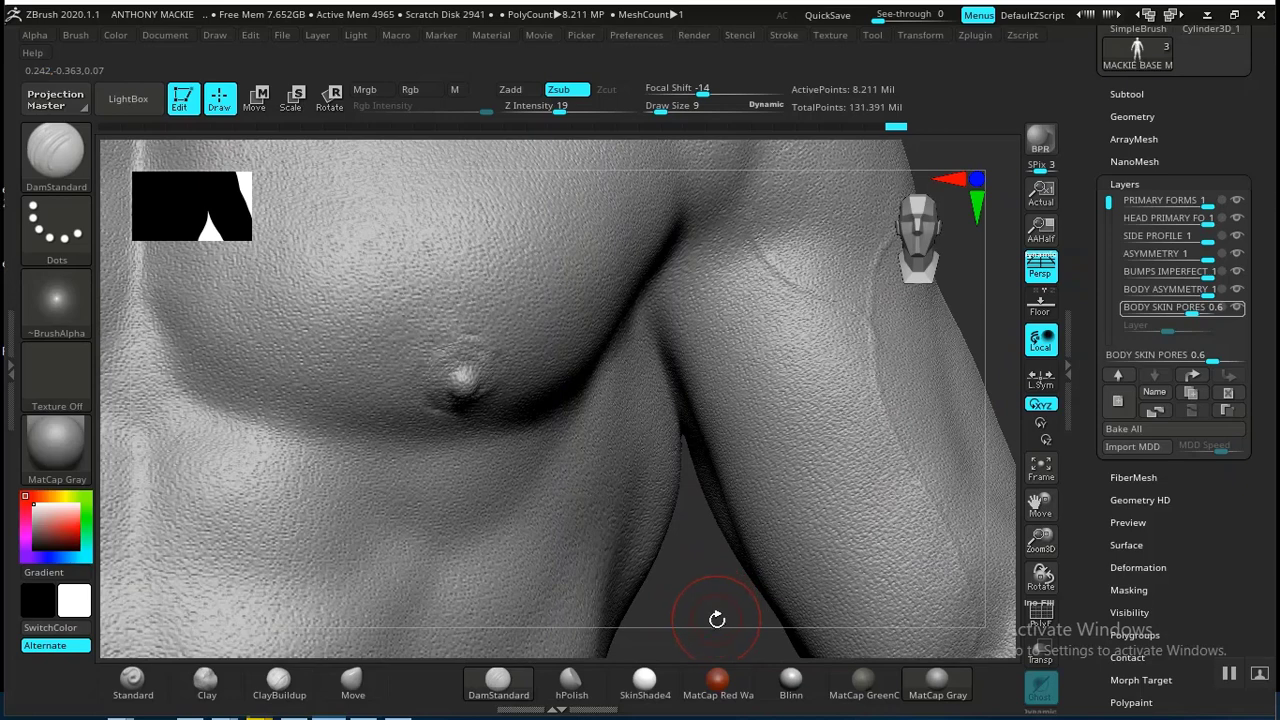
- Set the BODY SKIN PORES layer's intensity to 0.8 and check the pores on the chest, shoulders, torso and wrist
left_click(1131, 308)
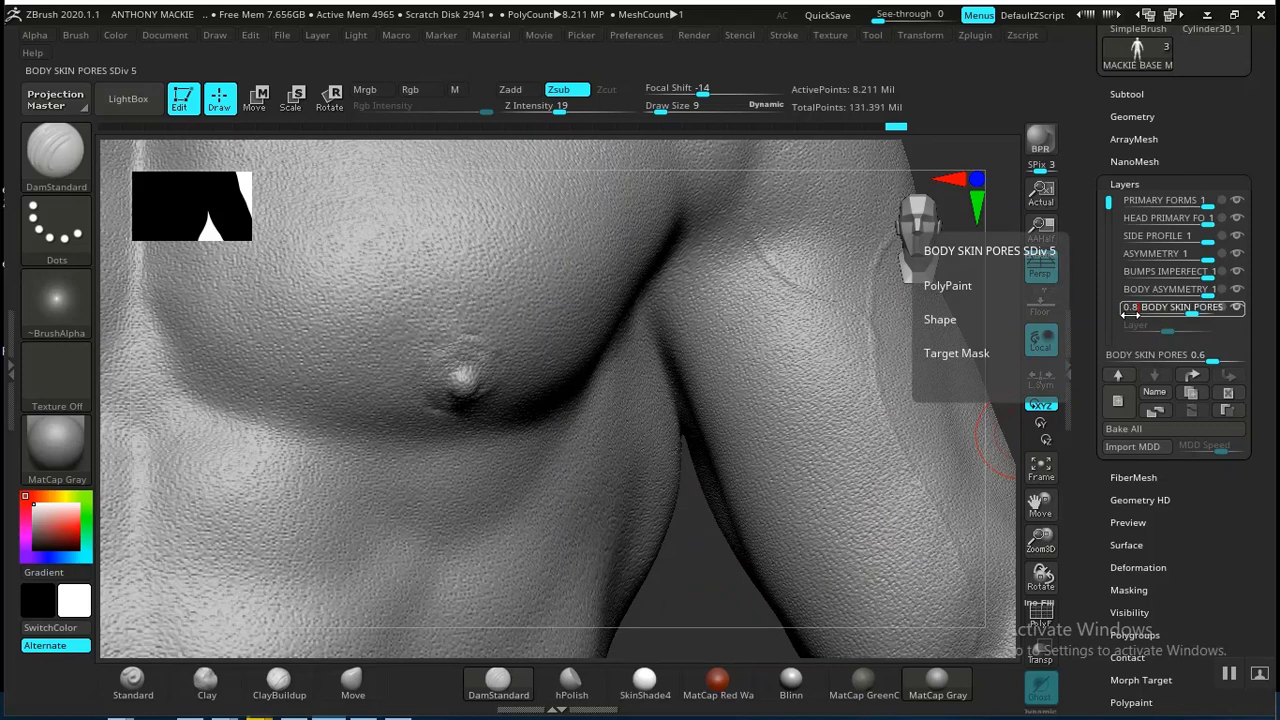
key("Return")
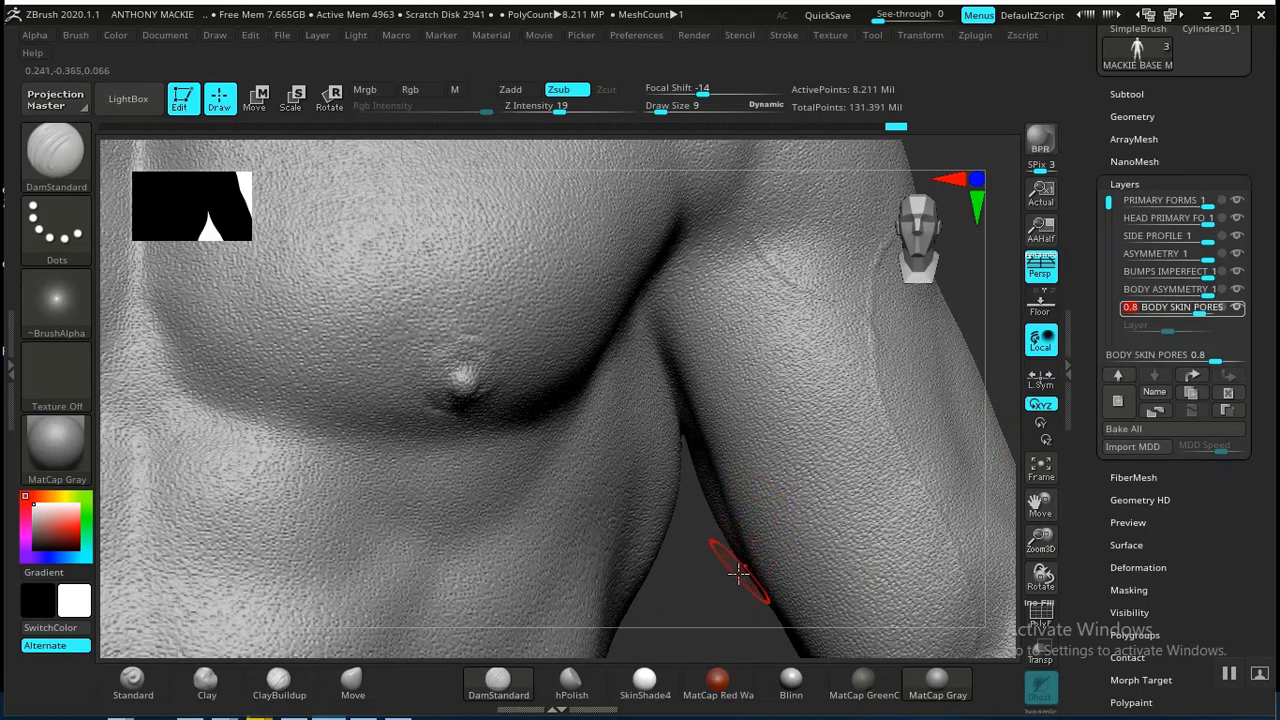
mouse_move(728, 612)
left_mouse_down("alt")
mouse_move(720, 583)
mouse_move(715, 592)
left_mouse_up("alt")
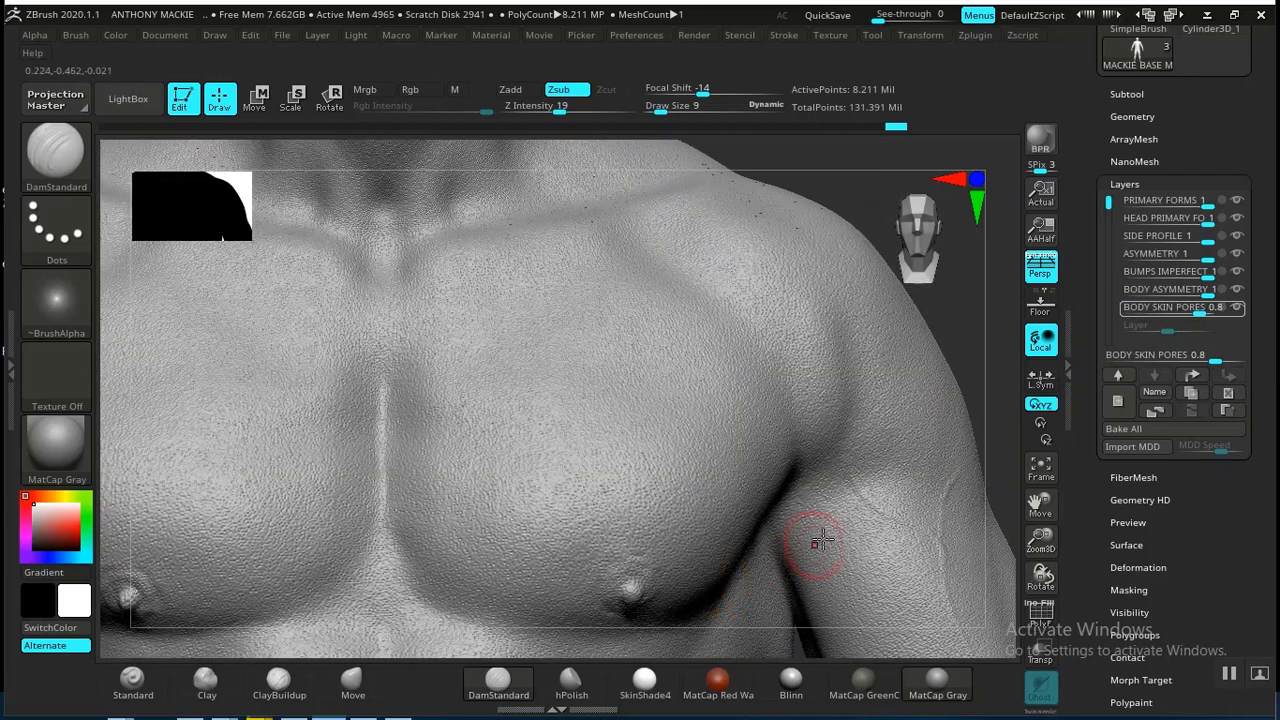
left_click_drag(1015, 393, 746, 363, "alt")
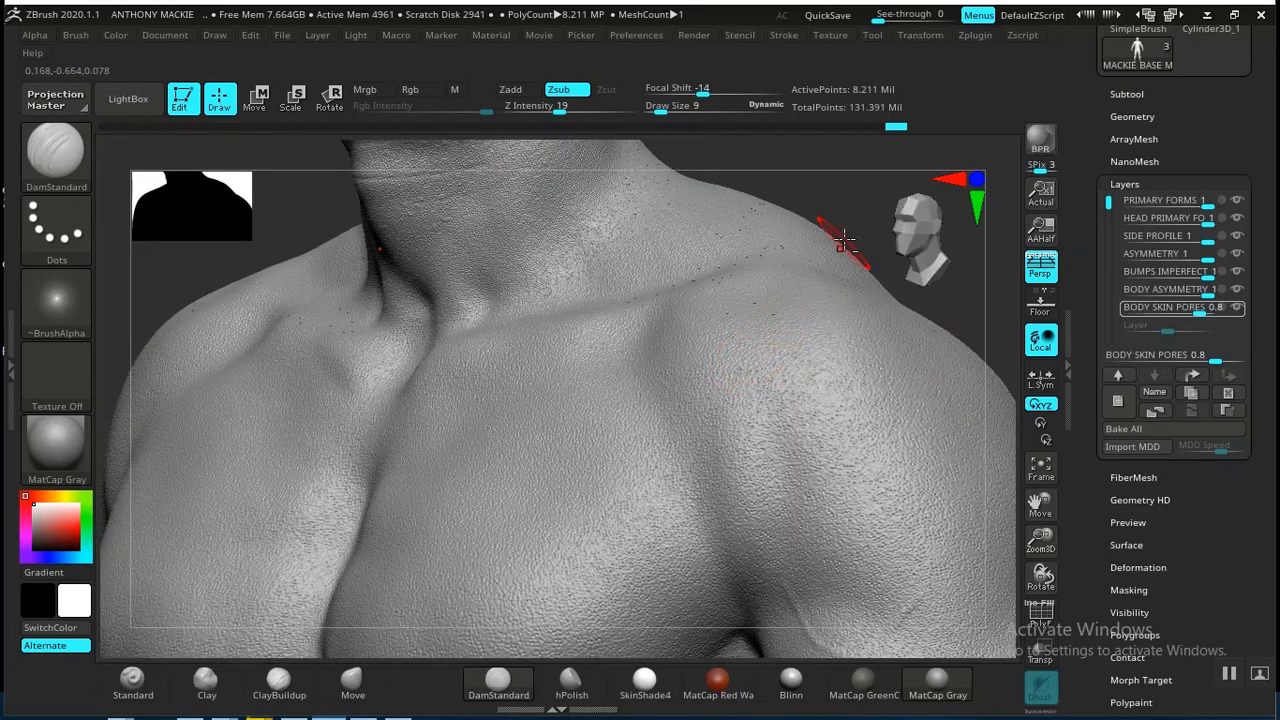
left_click_drag(850, 235, 868, 371)
left_click_drag(927, 445, 915, 190, "alt")
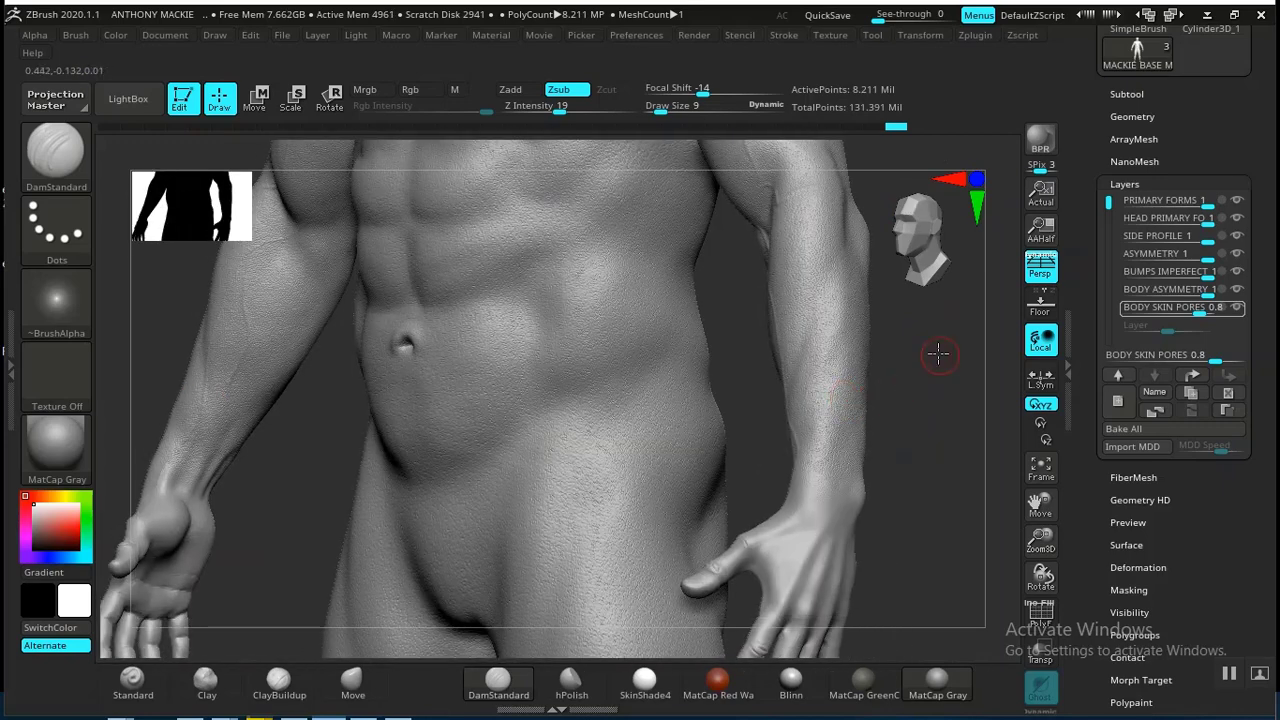
left_click_drag(937, 354, 943, 569, "alt")
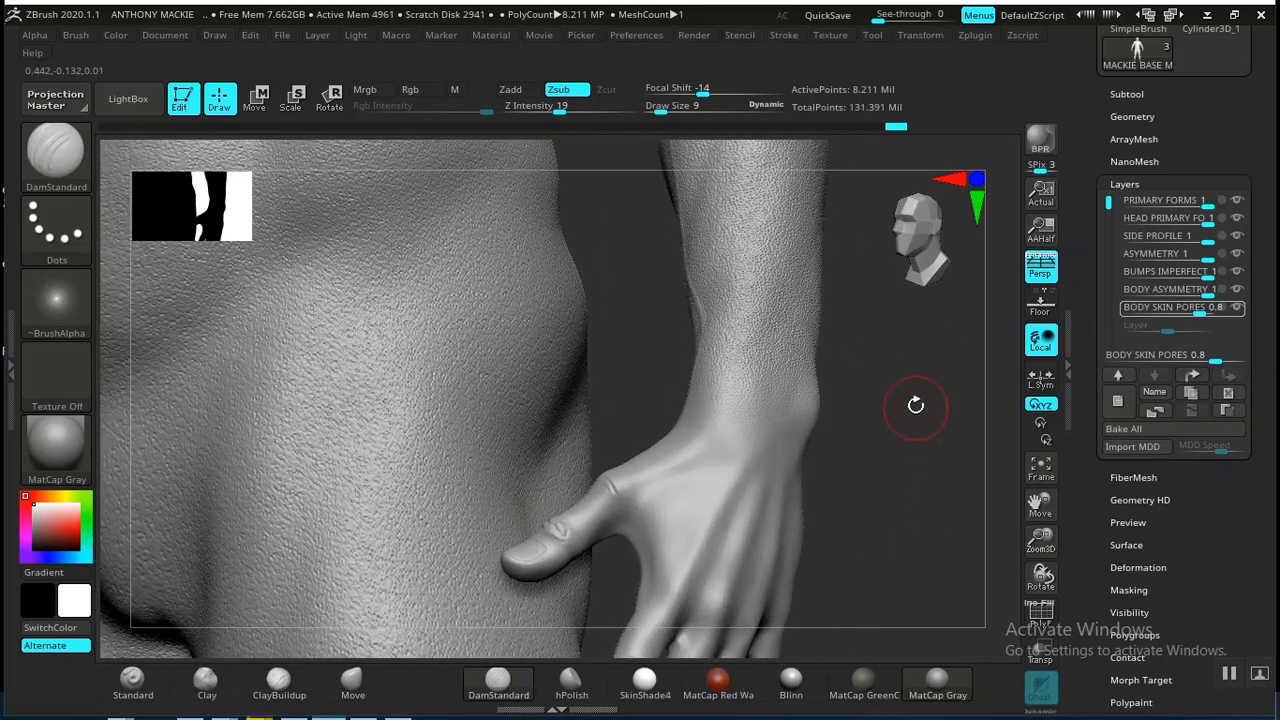
left_click_drag(915, 405, 909, 516, "alt")
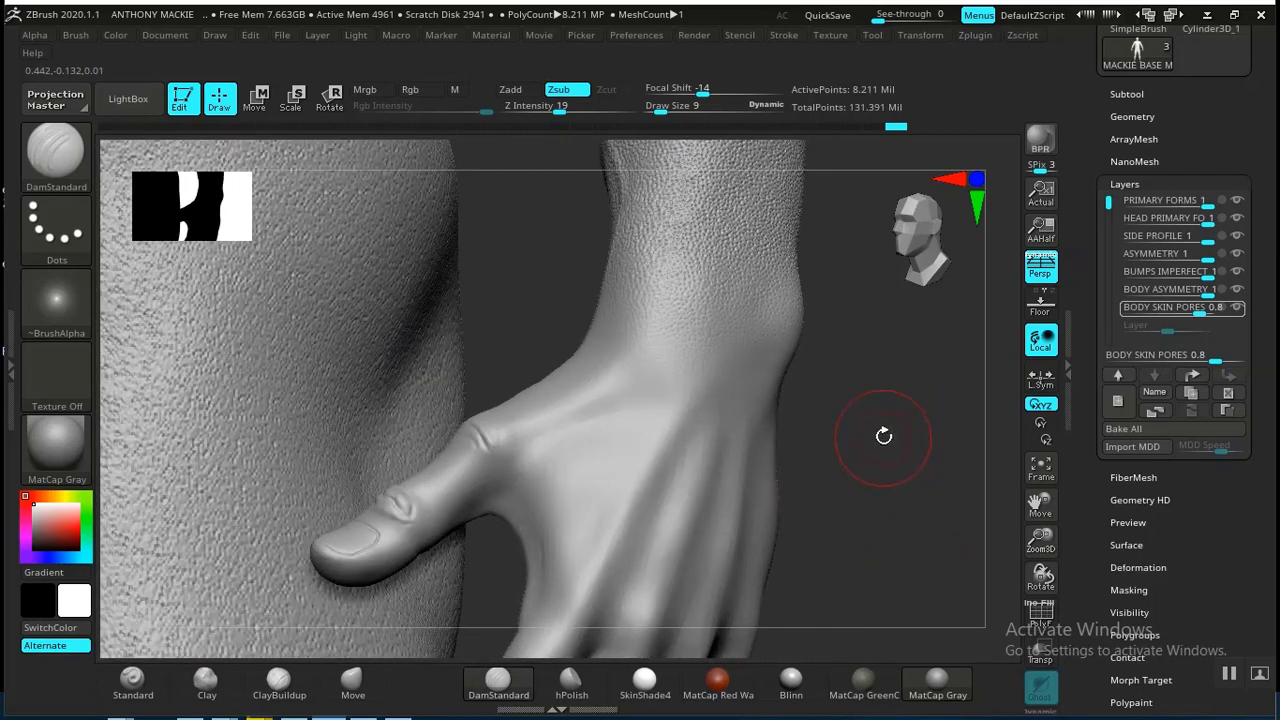
- Set the BODY SKIN PORES layer's intensity to 0.6 while viewing the forearm and elbow
left_click_drag(892, 359, 871, 541, "alt")
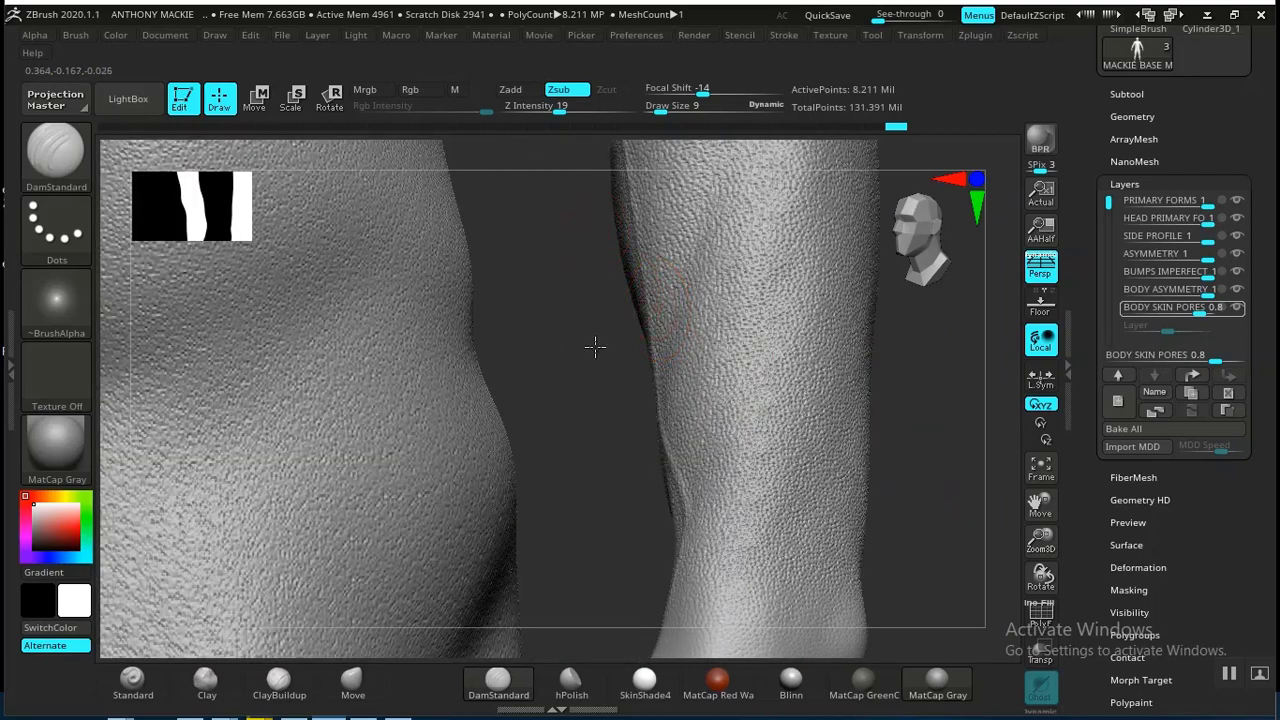
left_click_drag(594, 346, 929, 397)
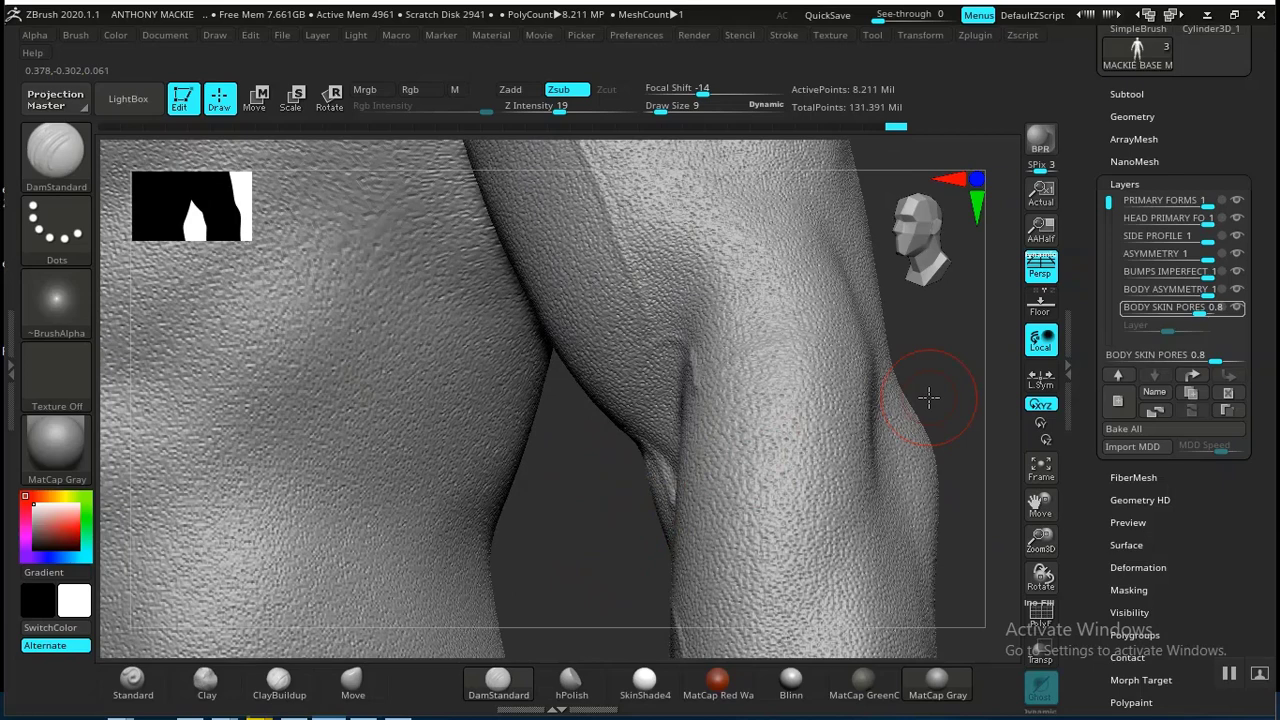
left_click(1145, 308)
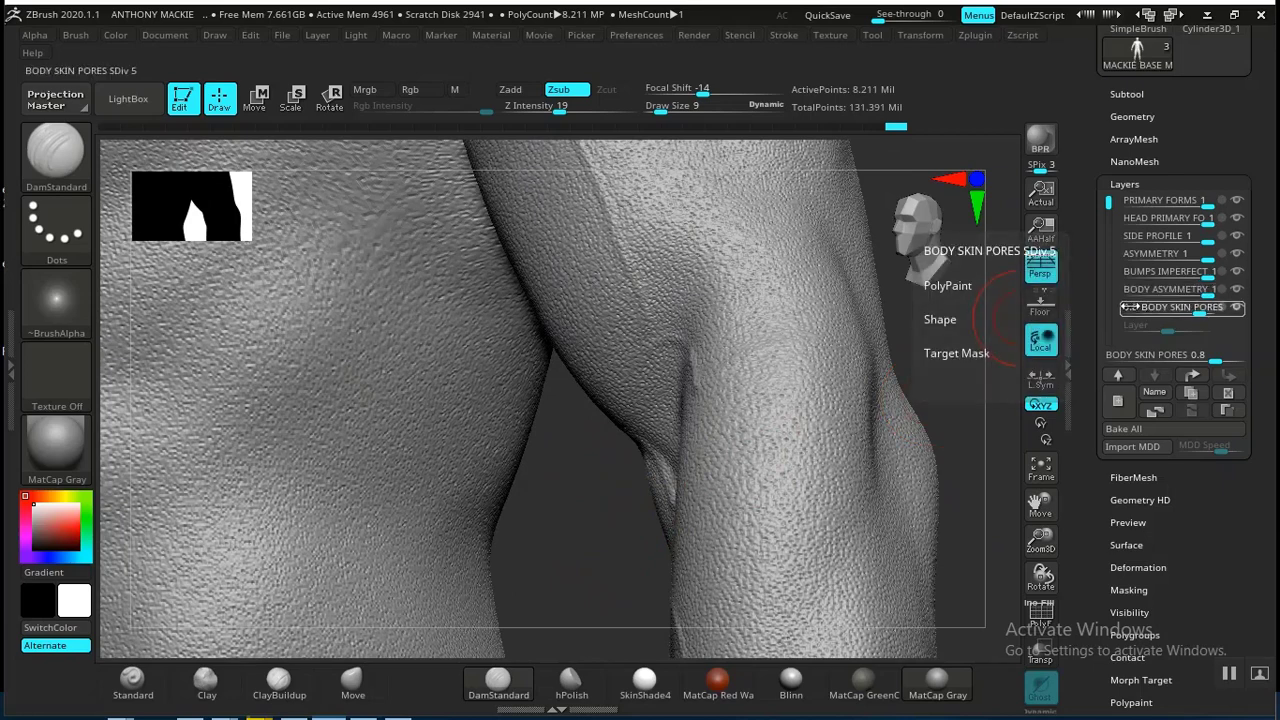
left_click_drag(1117, 318, 1116, 323)
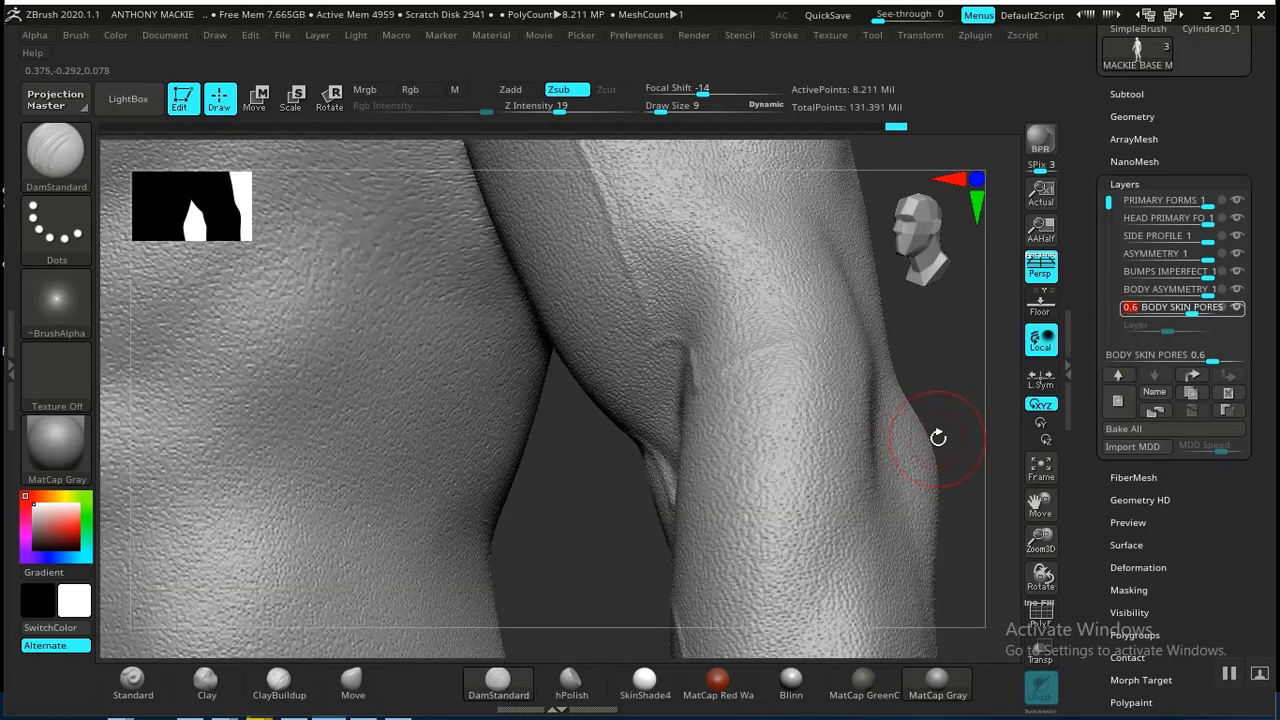
- Examine the pore detail around the thigh, wrist and hand, and check the polygroup boundary at the wrist
key("f")
left_click_drag(888, 414, 886, 578, "shift")
left_click_drag(766, 446, 556, 288, "alt")
left_click_drag(903, 477, 891, 510, "alt")
left_click_drag(769, 423, 420, 370, "alt")
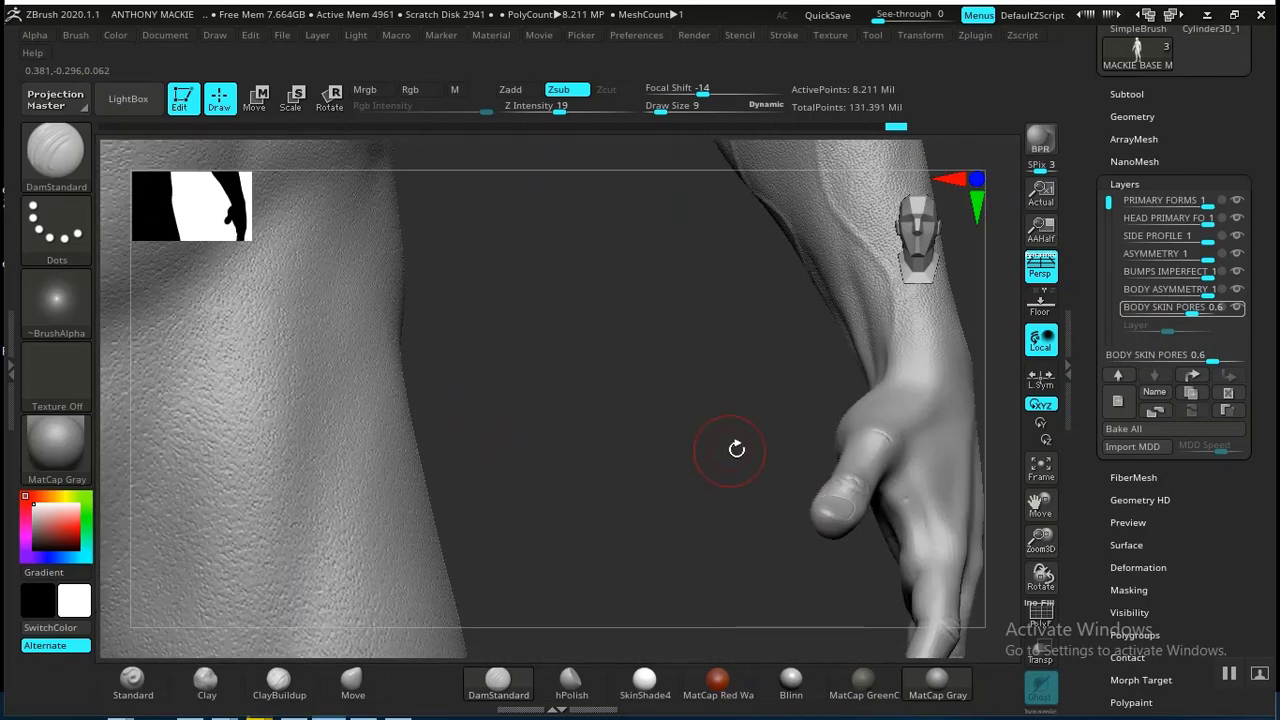
mouse_move(737, 449)
left_mouse_down()
mouse_move(657, 429)
mouse_move(803, 391)
mouse_move(795, 431)
left_mouse_up()
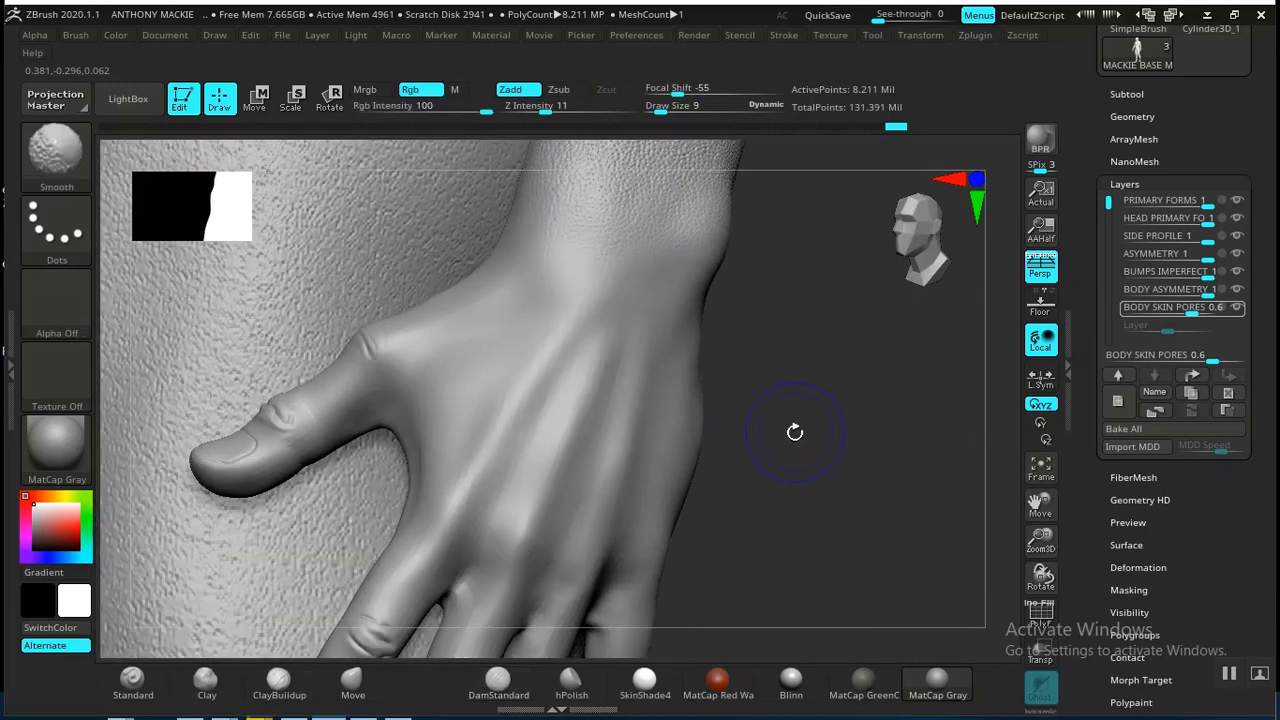
key("shift+f")
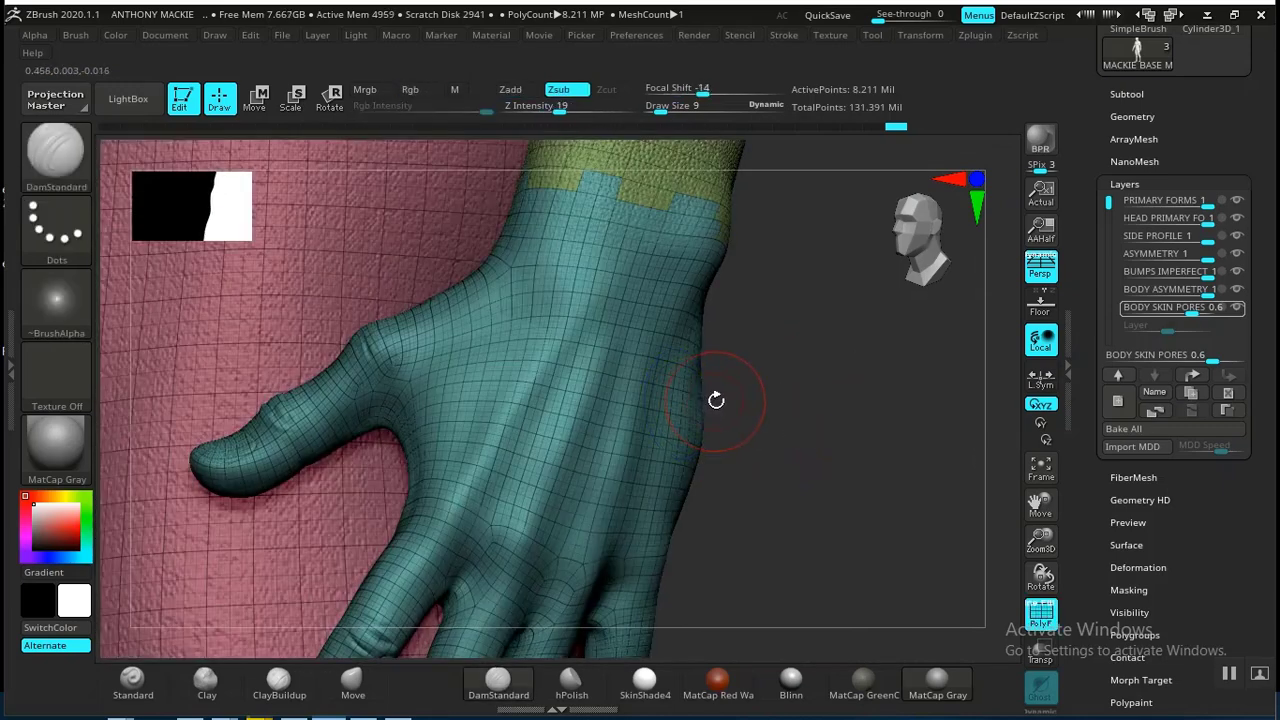
key("shift+f")
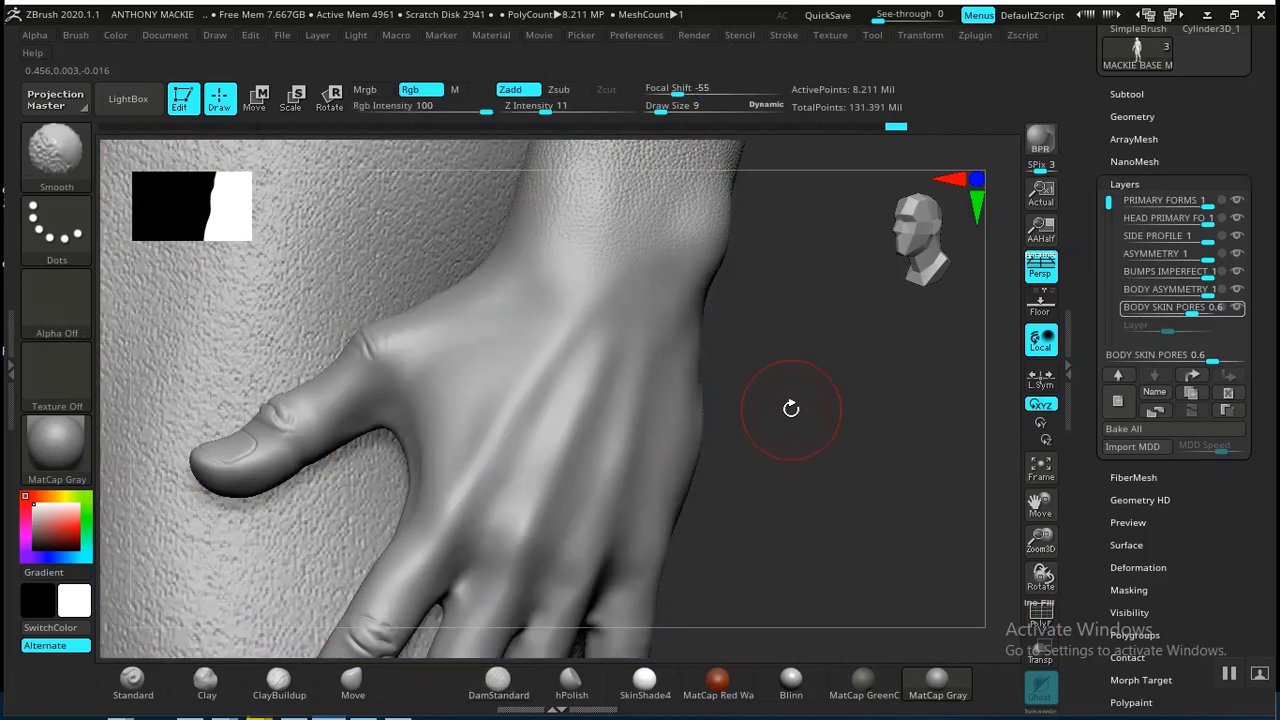
key("shift")
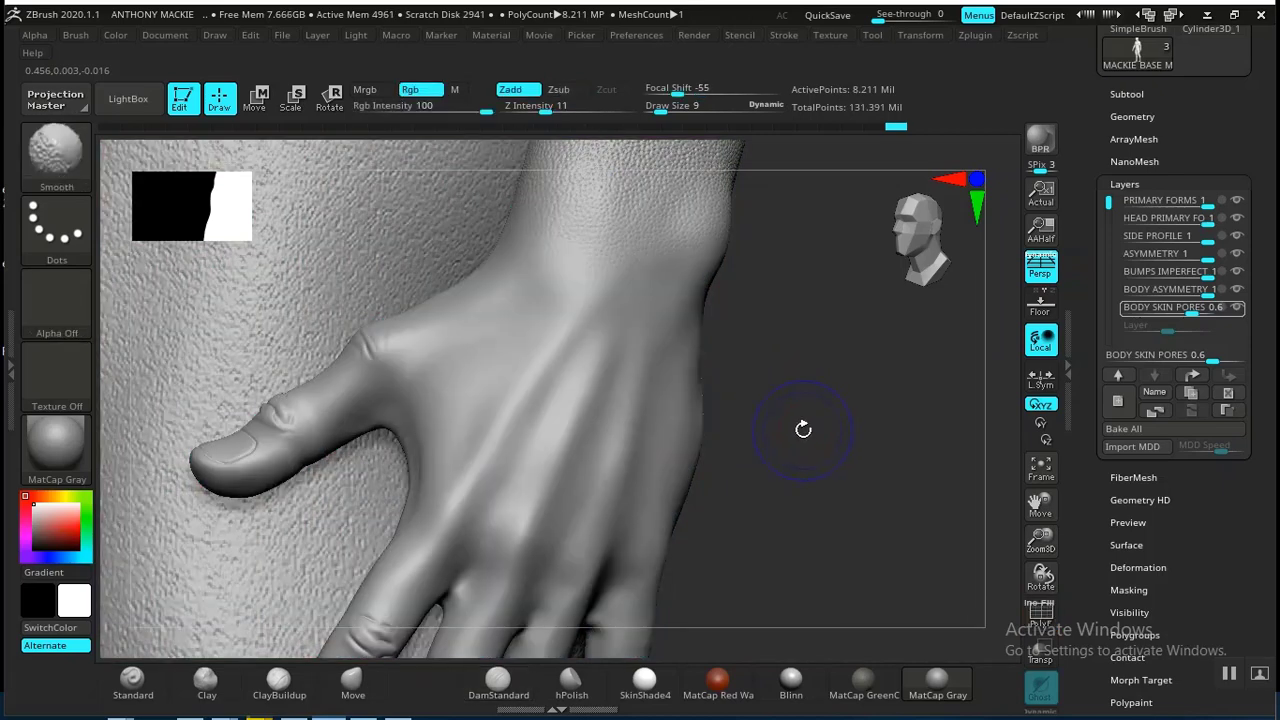
- Lower the body mesh by three subdivision levels
key("shift+d")
key("shift+d")
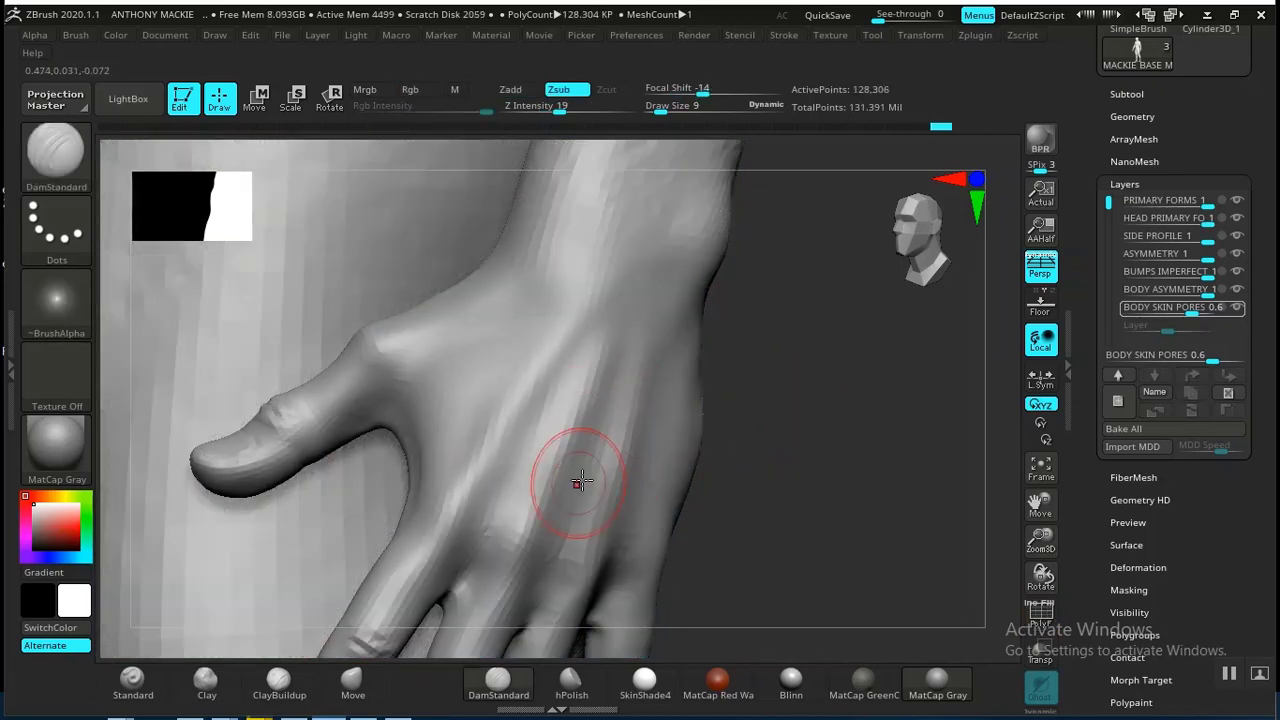
key("shift+d")
mouse_move(807, 437)
left_mouse_down()
mouse_move(814, 480)
mouse_move(786, 429)
mouse_move(669, 427)
mouse_move(809, 443)
left_mouse_up()
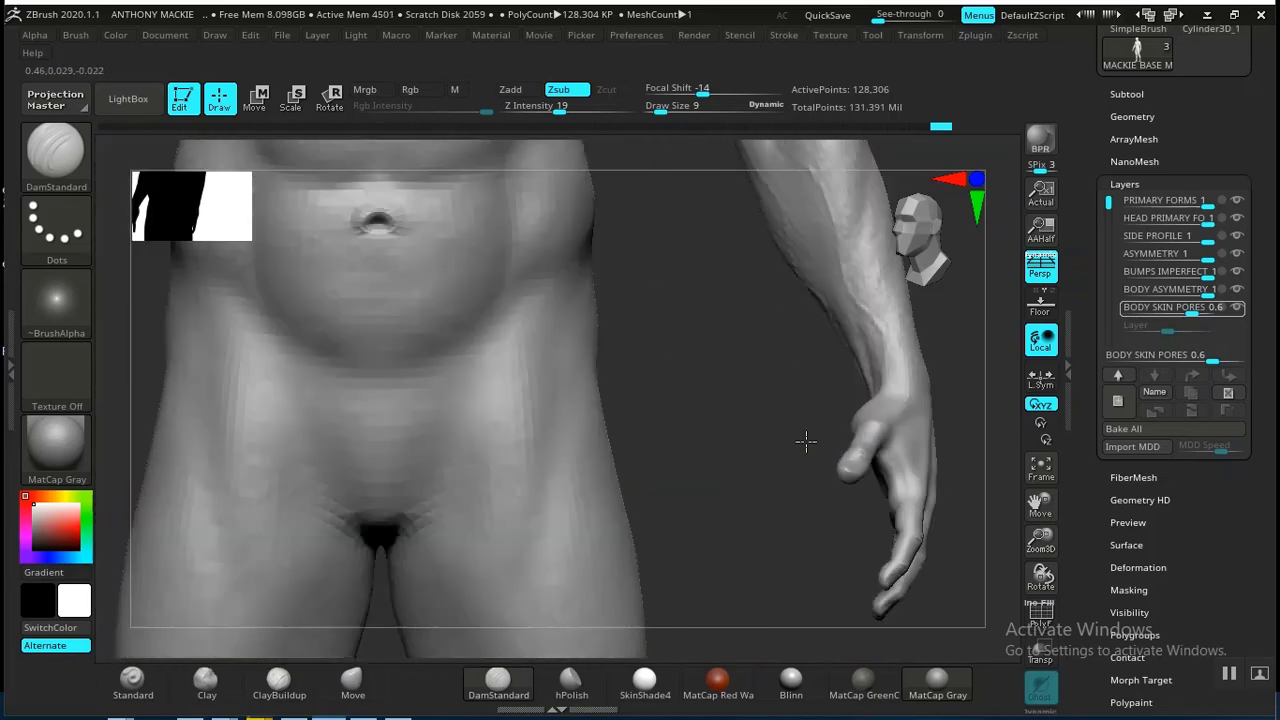
- Lasso-mask the hand and wrist up to the lower forearm and convert the masked area into a polygroup
key("ctrl")
mouse_move(733, 410)
left_mouse_down("ctrl")
mouse_move(747, 625)
mouse_move(975, 665)
mouse_move(1030, 410)
mouse_move(987, 338)
mouse_move(740, 300)
mouse_move(771, 423)
left_mouse_up("ctrl")
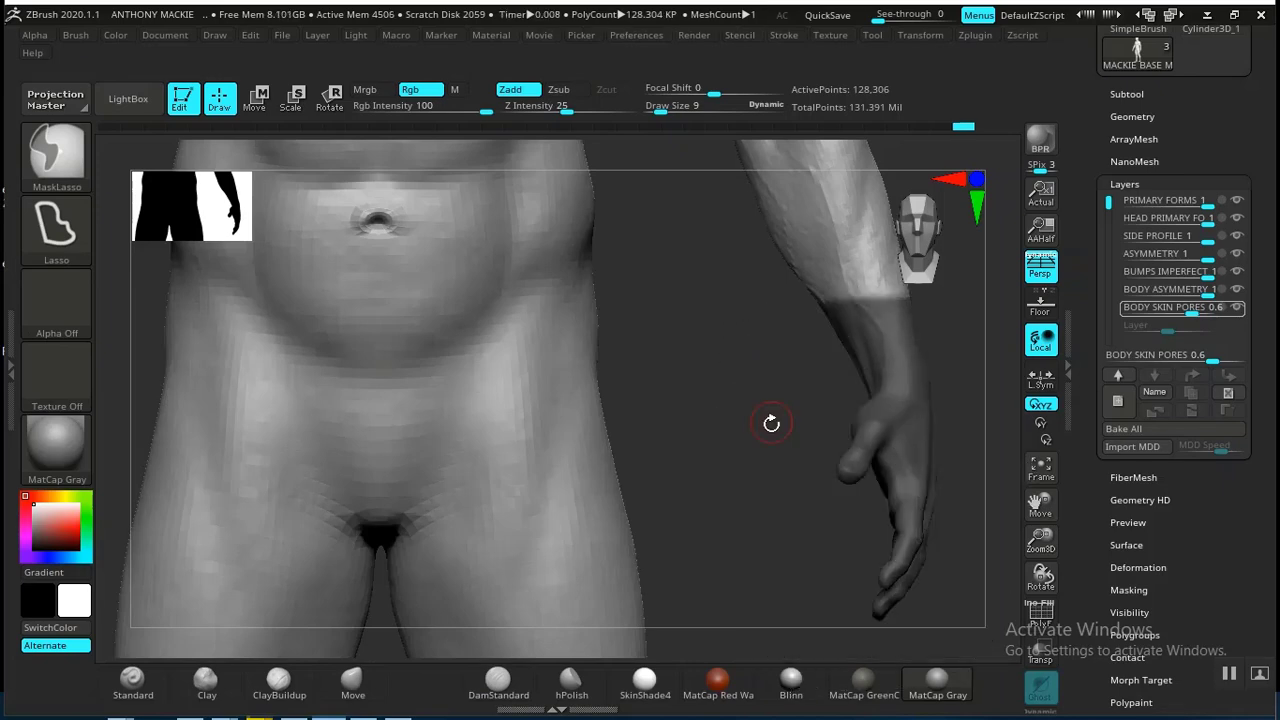
key("shift+f")
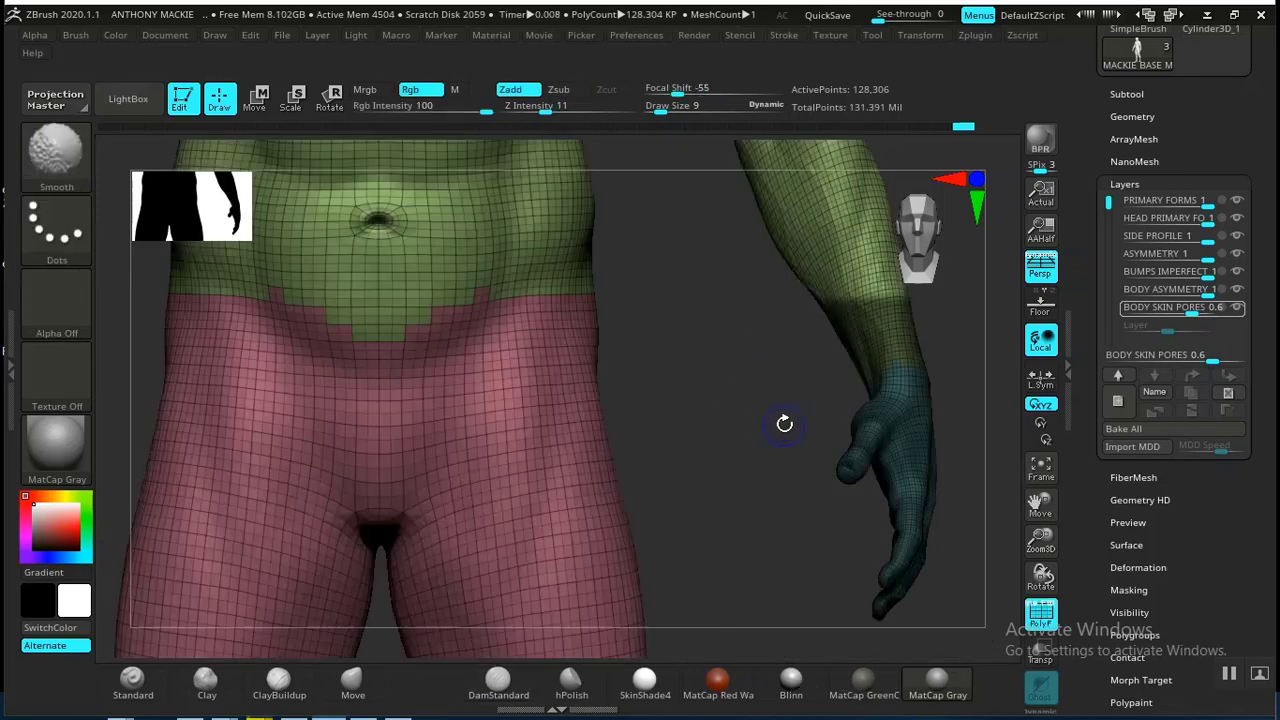
key("ctrl")
mouse_move(784, 426)
left_mouse_down("ctrl")
mouse_move(774, 411)
mouse_move(706, 414)
left_mouse_up("ctrl")
key("ctrl")
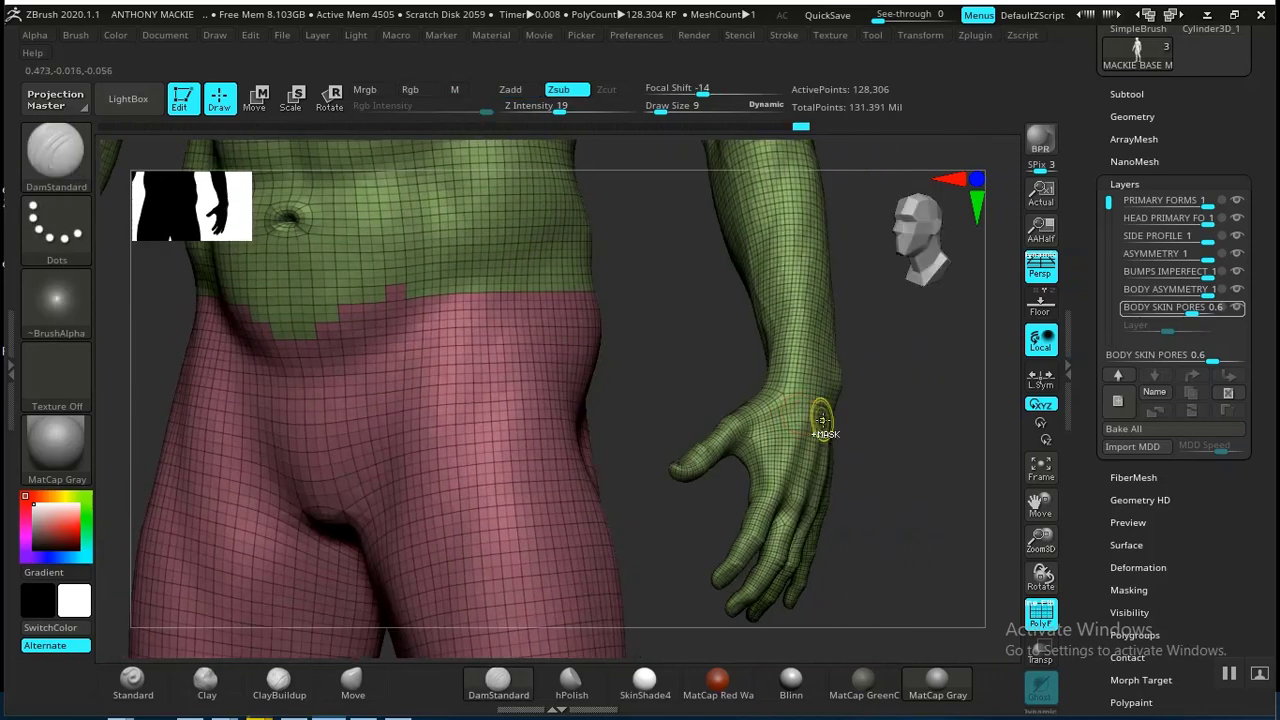
- Isolate the hand and wrist polygroup and assign its visible polygons a new polygroup
left_click(817, 428, "ctrl+shift")
key("ctrl+w")
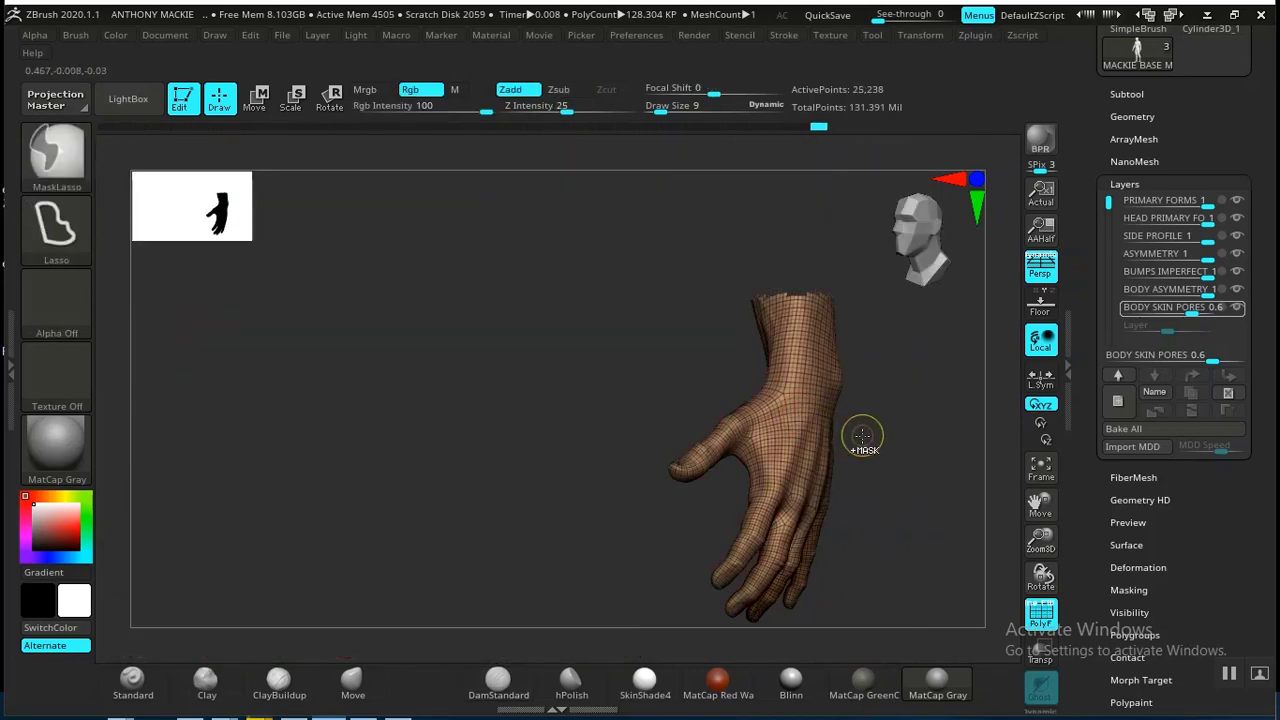
left_click_drag(905, 482, 893, 537)
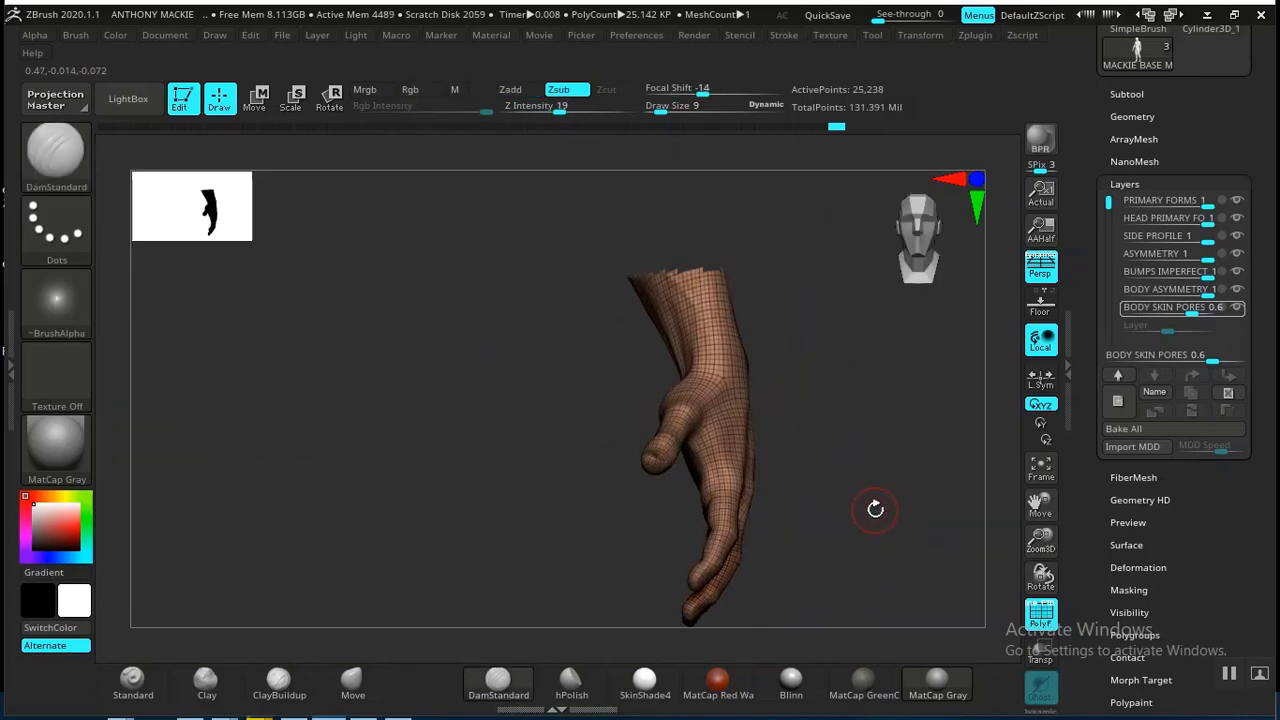
- Show the whole body again and turn off the polygroup wireframe display
mouse_move(860, 483)
left_mouse_down()
mouse_move(831, 466)
mouse_move(843, 517)
mouse_move(837, 502)
mouse_move(806, 500)
mouse_move(829, 503)
mouse_move(871, 447)
mouse_move(870, 583)
left_mouse_up()
key("shift")
key("shift+f")
mouse_move(841, 477)
left_mouse_down()
mouse_move(860, 434)
mouse_move(806, 391)
mouse_move(856, 460)
mouse_move(857, 491)
mouse_move(826, 417)
mouse_move(837, 420)
mouse_move(807, 442)
mouse_move(830, 457)
mouse_move(803, 389)
mouse_move(826, 443)
mouse_move(857, 420)
mouse_move(973, 434)
left_mouse_up()
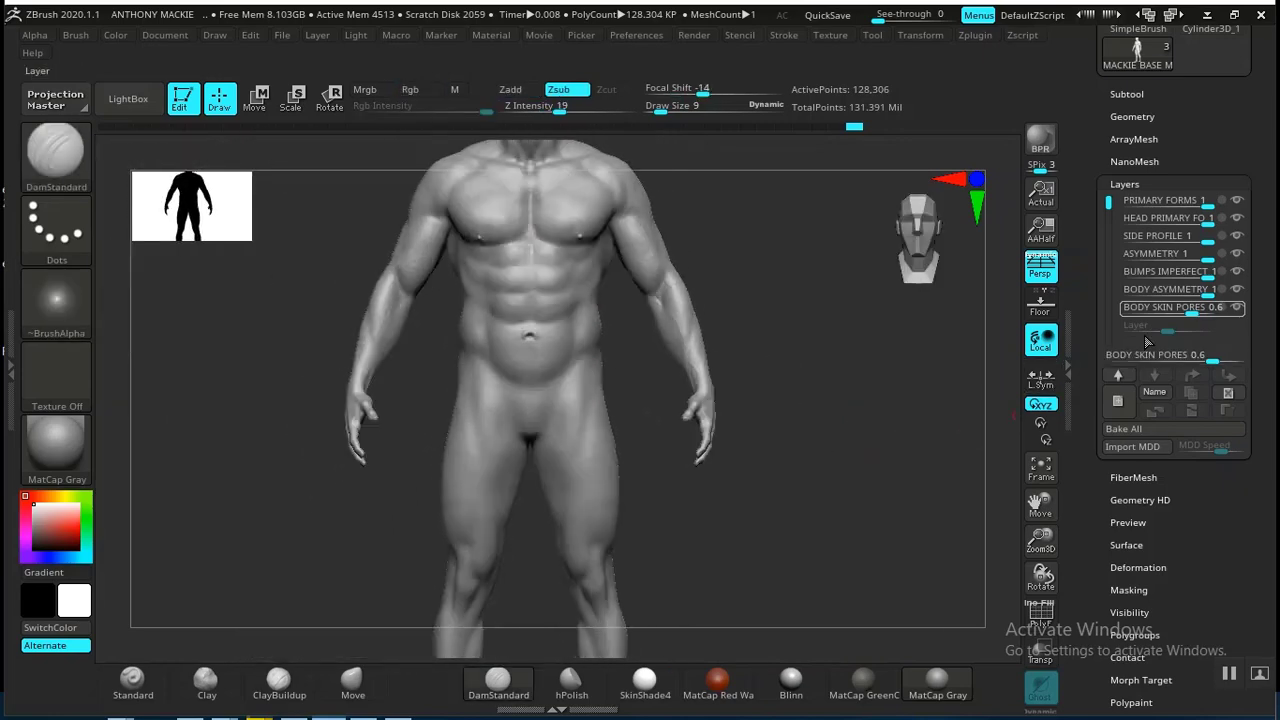
- Add a new layer at the highest subdivision level and name it HAND PORE DETAILING
left_click(1117, 401)
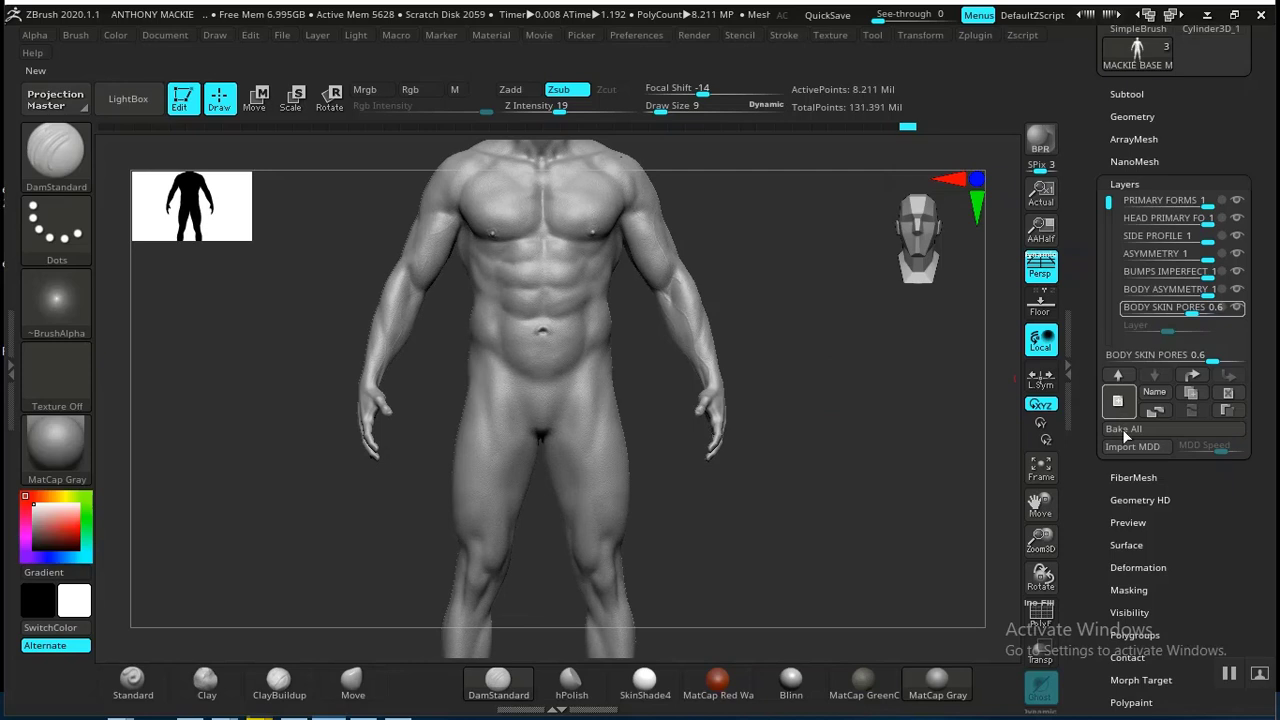
left_click(1117, 402)
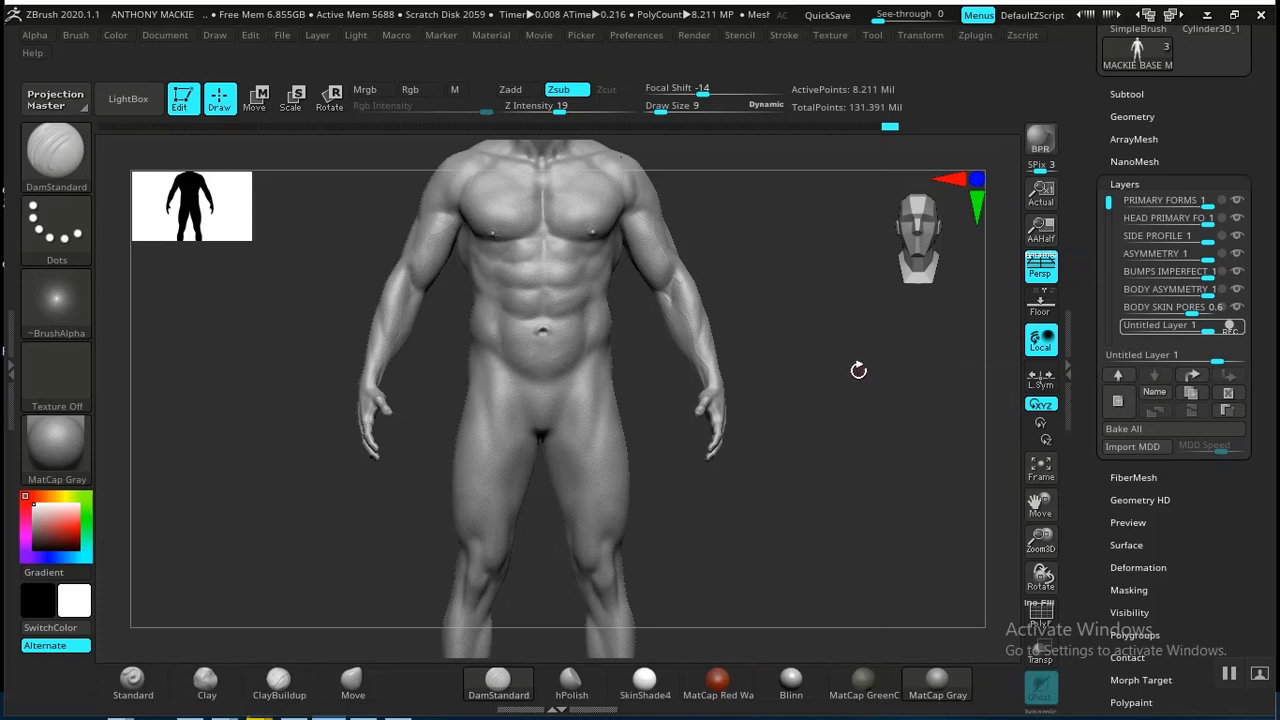
left_click(1150, 396)
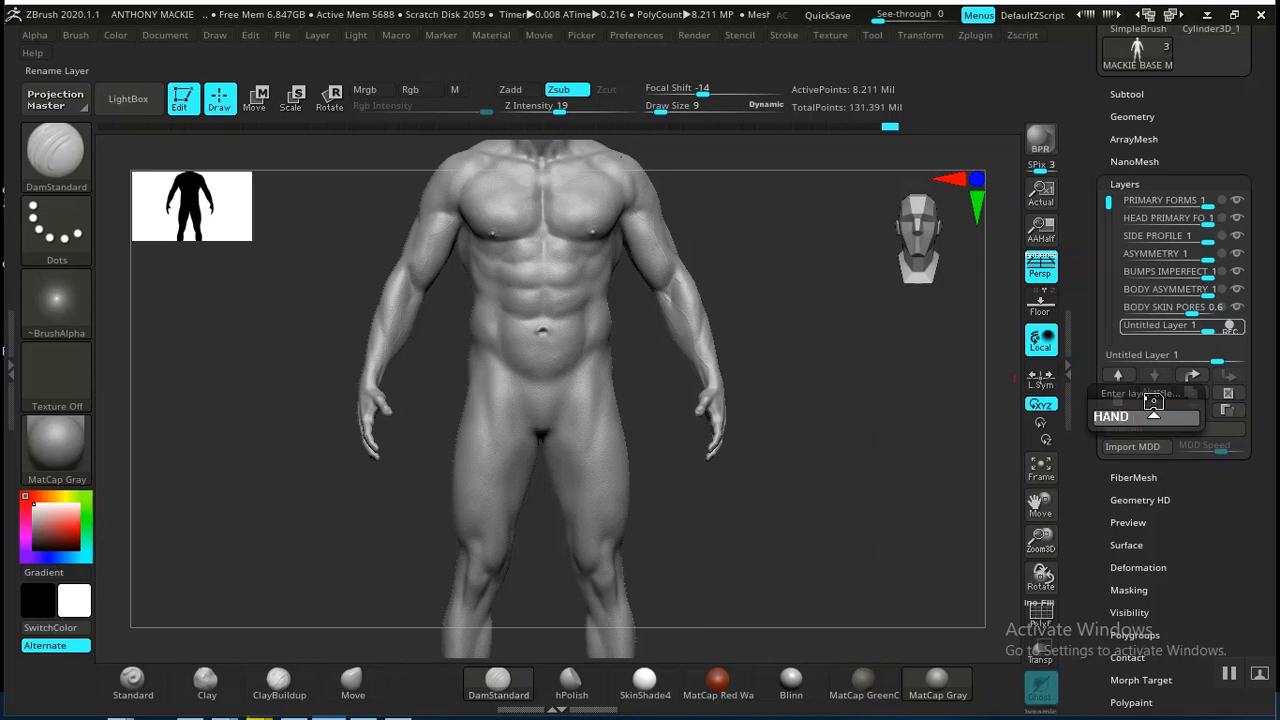
type("HAND PORE DET")
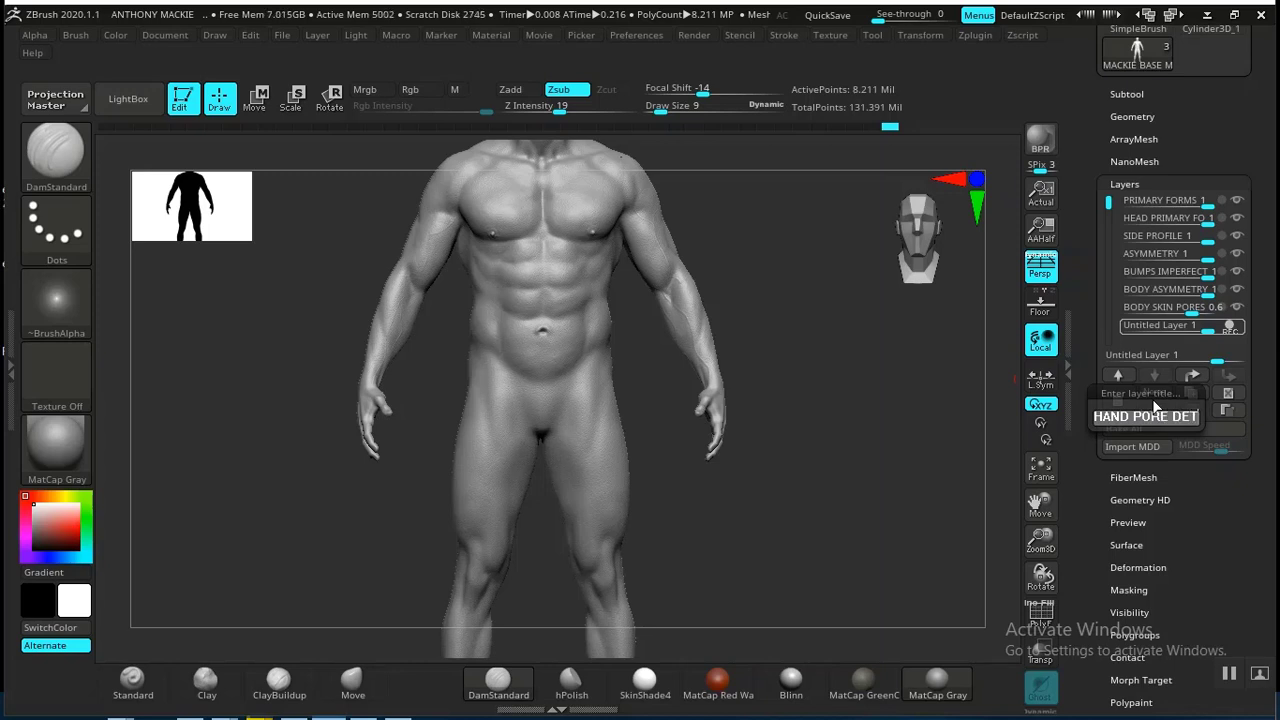
type("AILING")
key("Return")
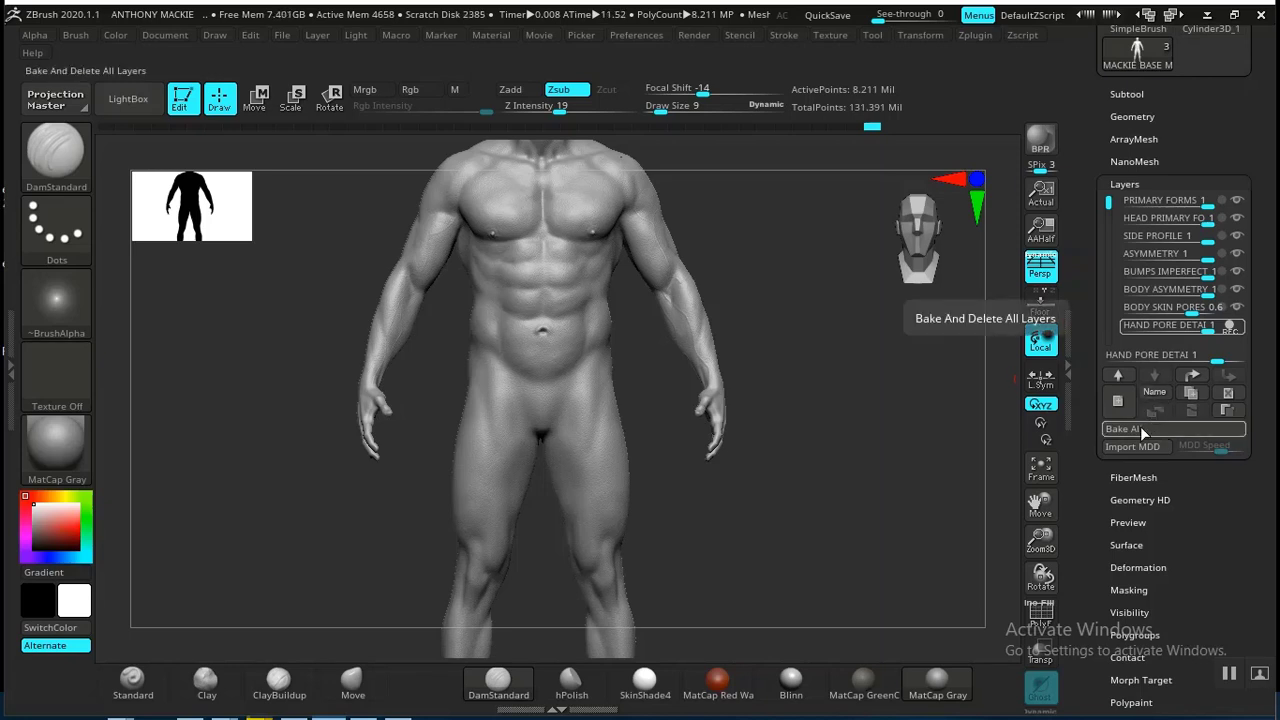
- Set the body's SculptHD Subdiv to 1 in the HD geometry settings and start Sculpt HD
left_click_drag(838, 411, 851, 409)
left_click_drag(862, 340, 894, 497, "alt")
left_click_drag(840, 377, 929, 385, "alt")
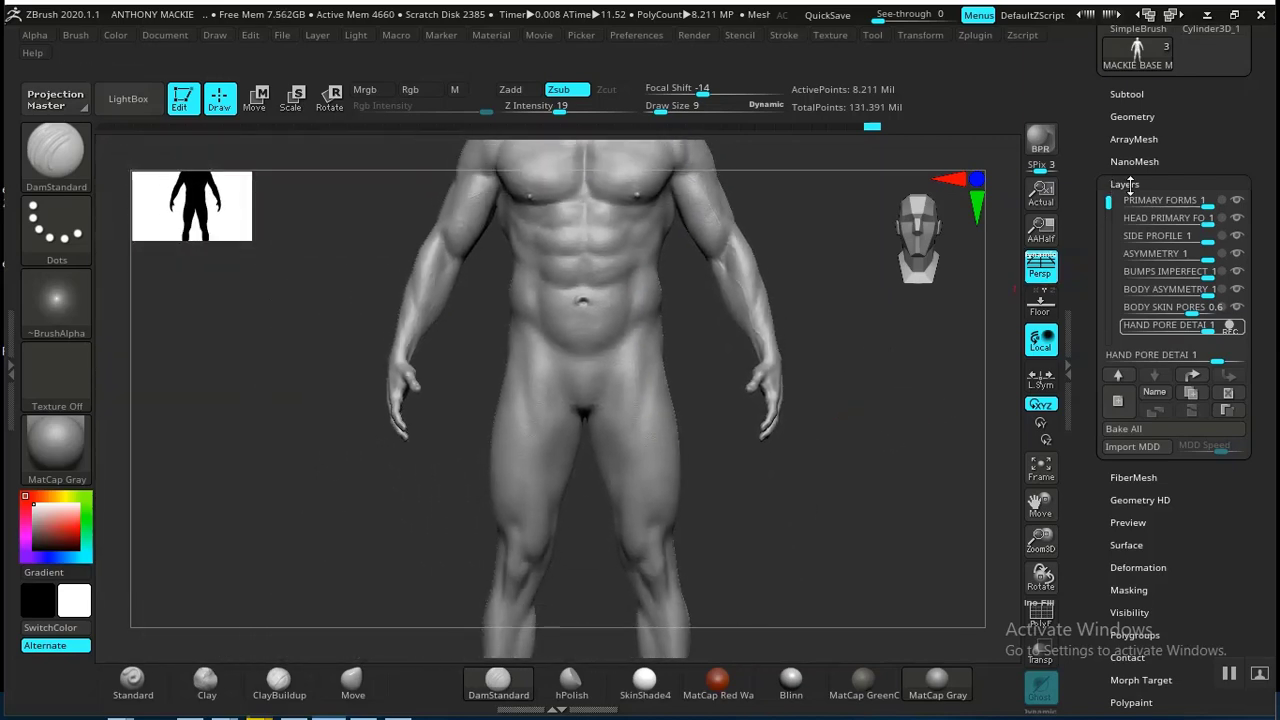
left_click(1129, 186)
left_click(1139, 229)
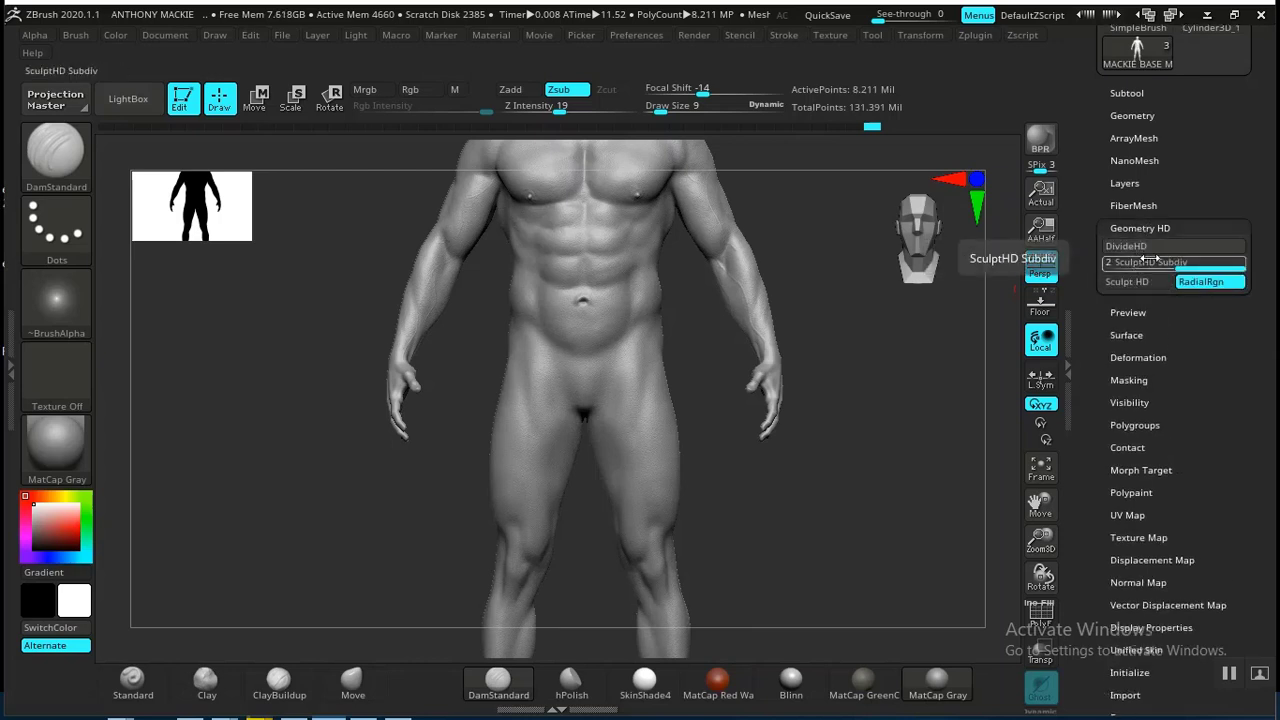
left_click(1126, 283)
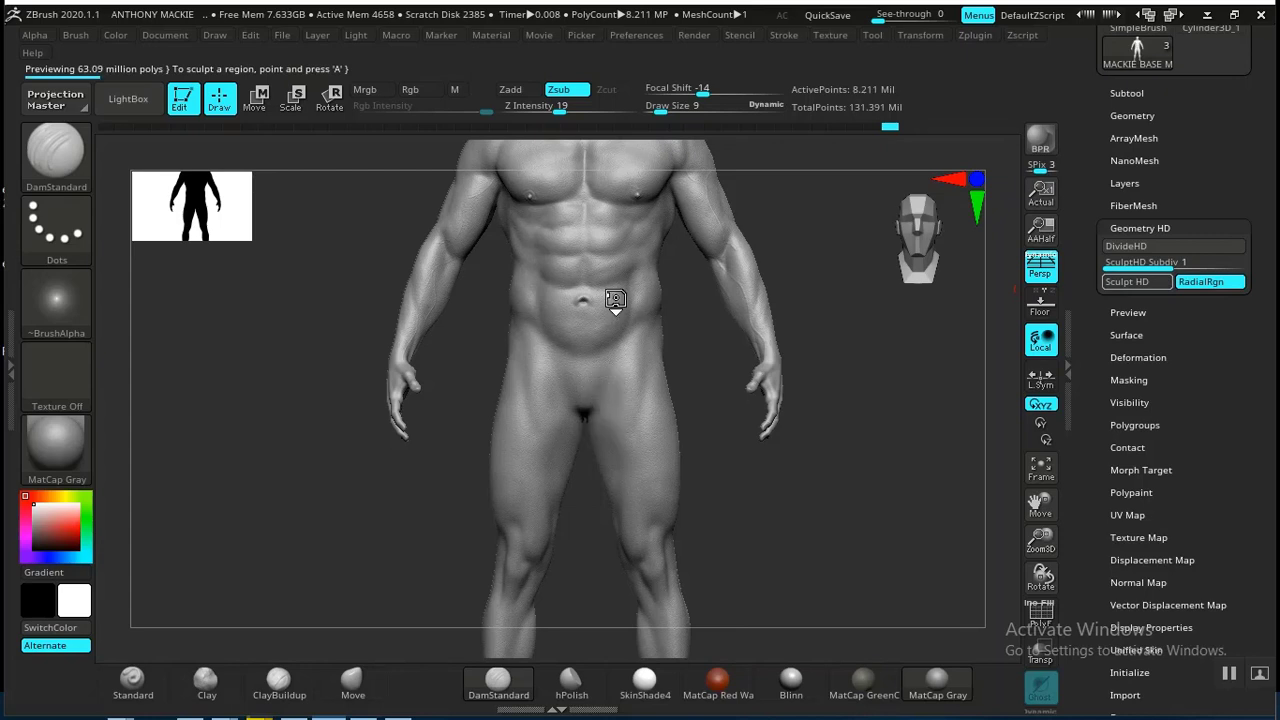
- Activate the HD sculpting region covering the torso, arms, hands and legs, and show the body subtool alone
key("a")
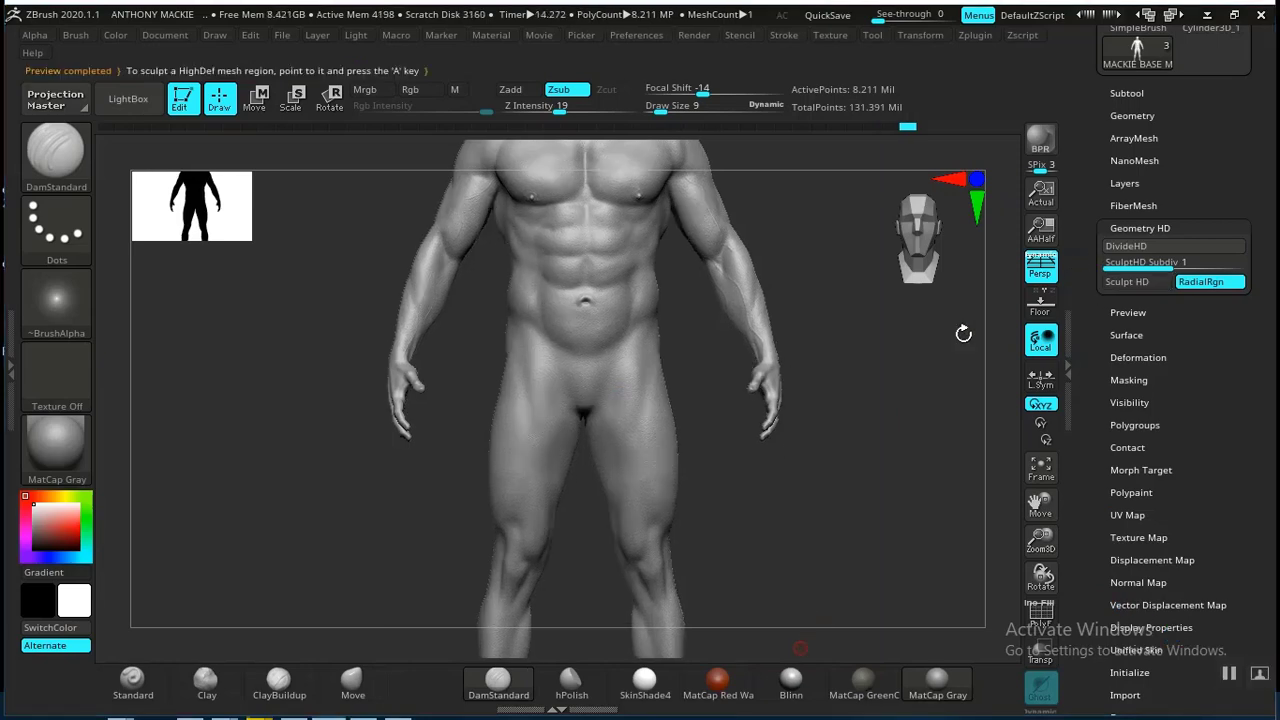
mouse_move(834, 457)
left_mouse_down()
mouse_move(848, 476)
mouse_move(829, 471)
mouse_move(831, 514)
mouse_move(811, 434)
mouse_move(760, 383)
mouse_move(814, 371)
mouse_move(789, 413)
left_mouse_up()
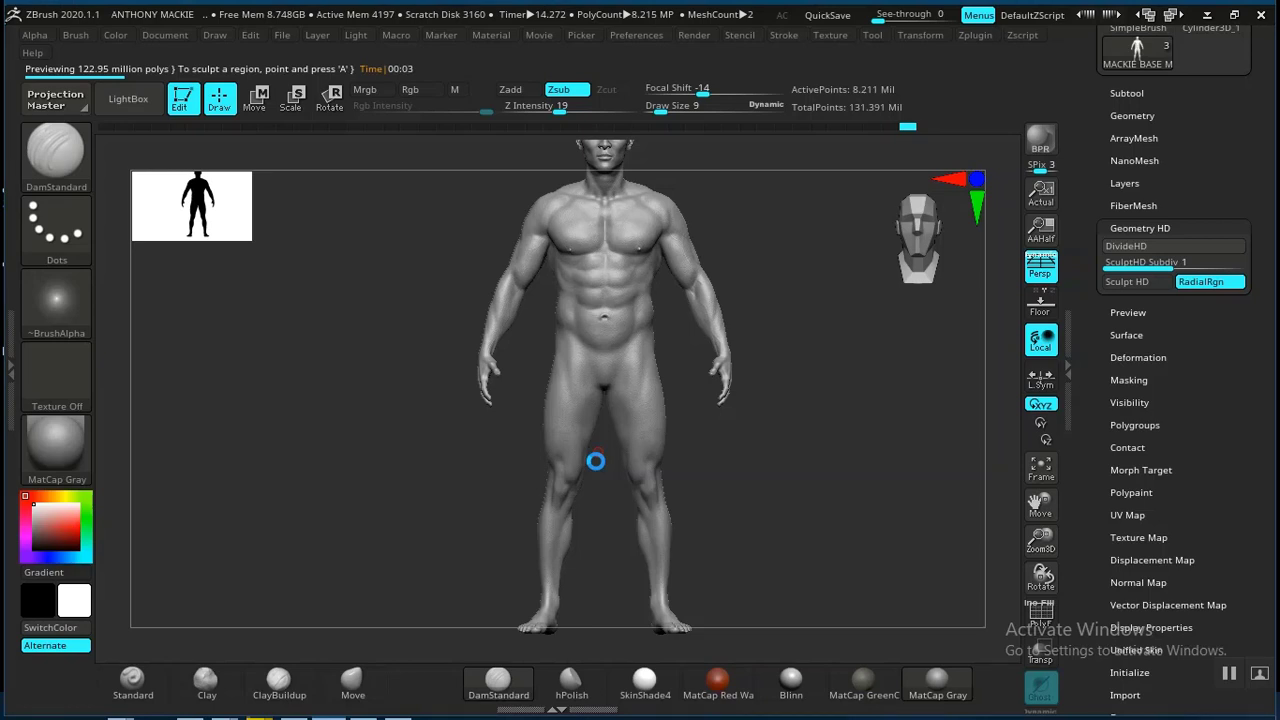
left_click(1229, 674)
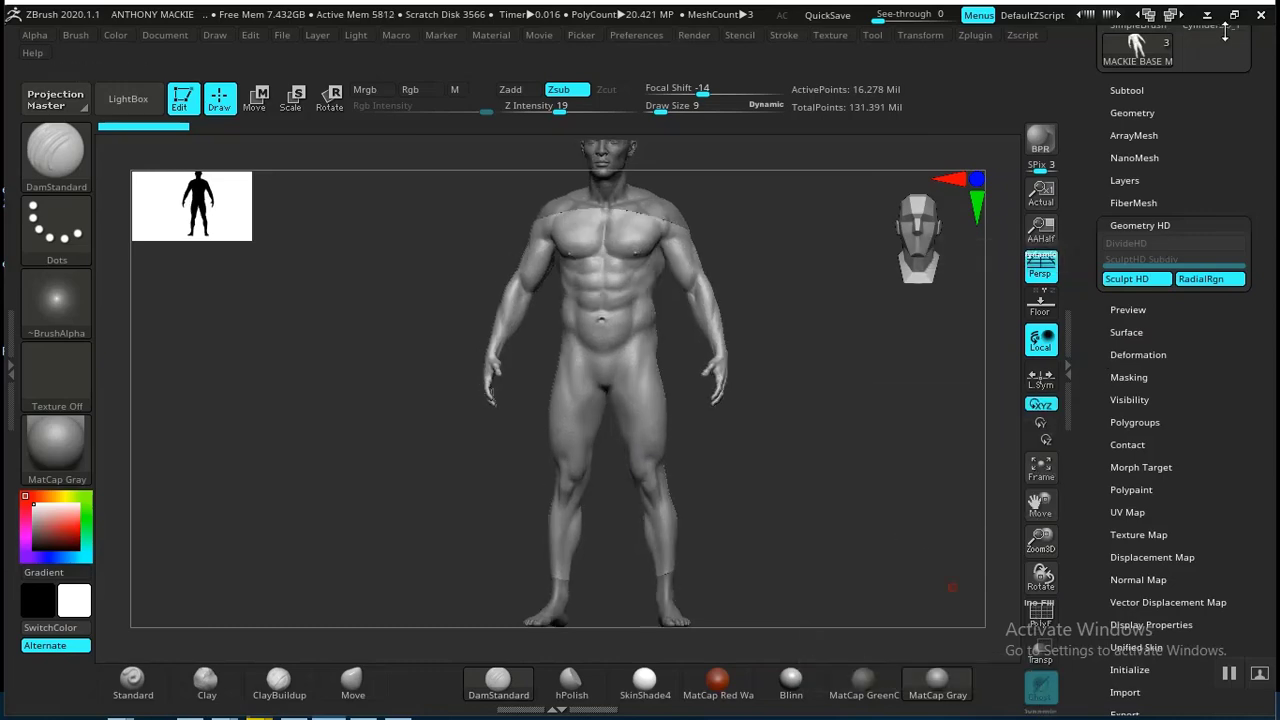
left_click(1045, 710)
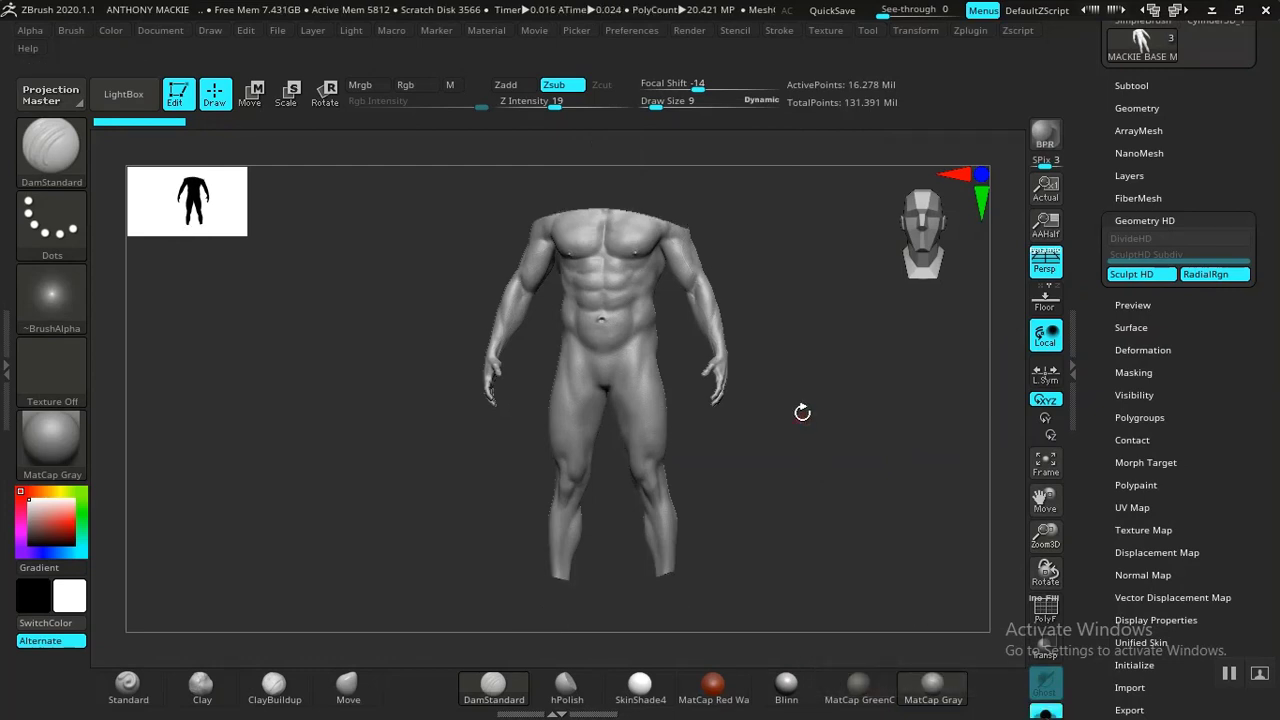
- Turn on BackfaceMask in the DamStandard brush's auto masking settings
left_click_drag(847, 553, 884, 490, "alt")
left_click_drag(835, 418, 972, 449, "alt")
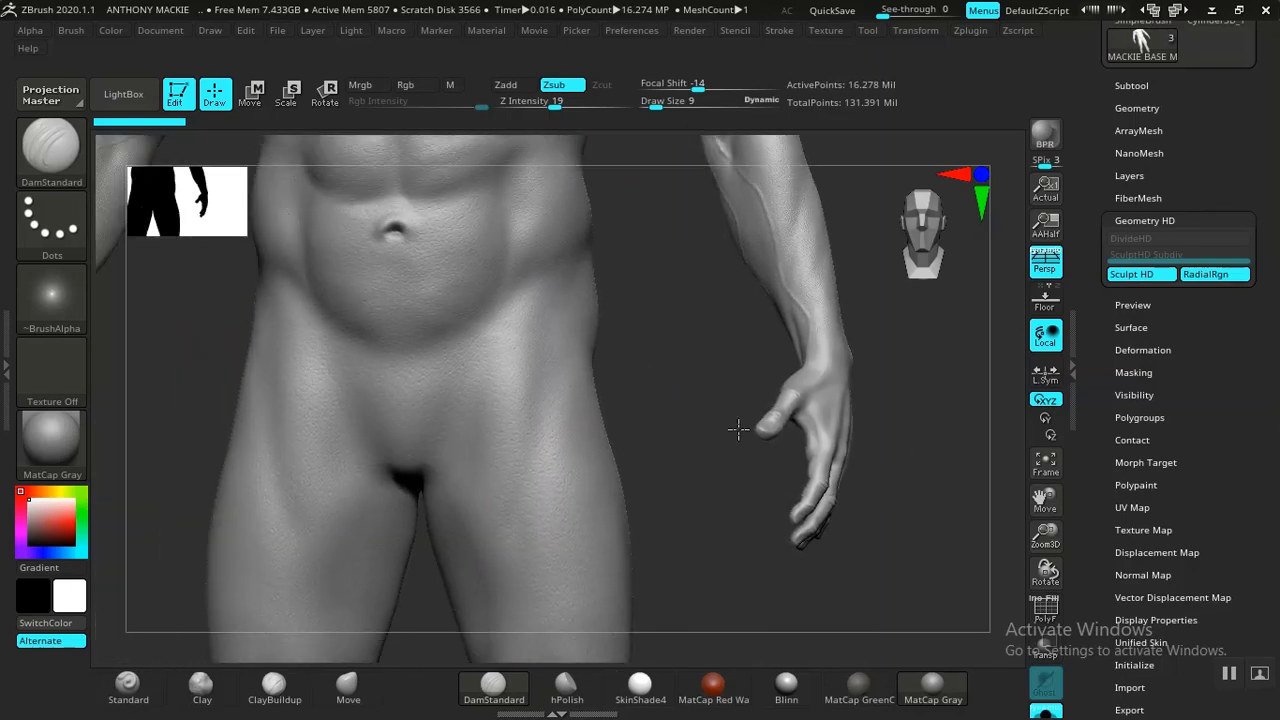
left_click_drag(740, 484, 722, 540, "alt")
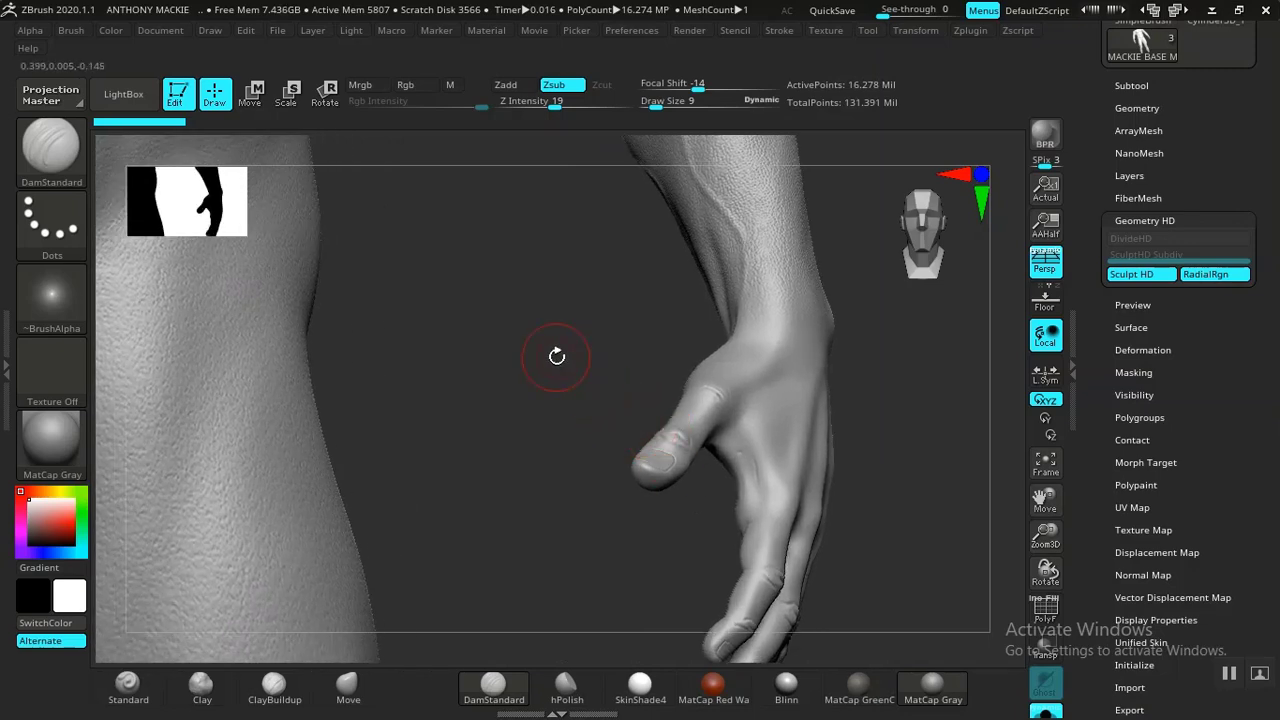
left_click_drag(503, 343, 651, 386)
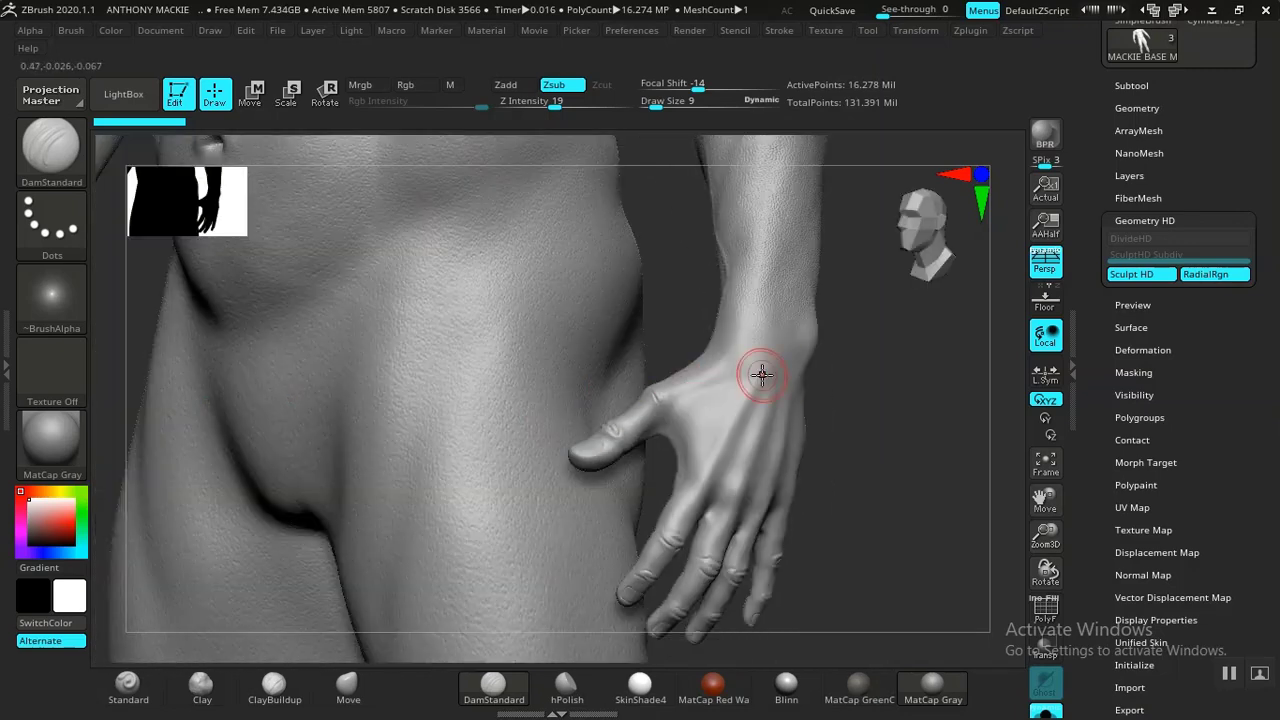
mouse_move(889, 434)
left_mouse_down()
mouse_move(814, 403)
mouse_move(850, 442)
mouse_move(651, 409)
left_mouse_up()
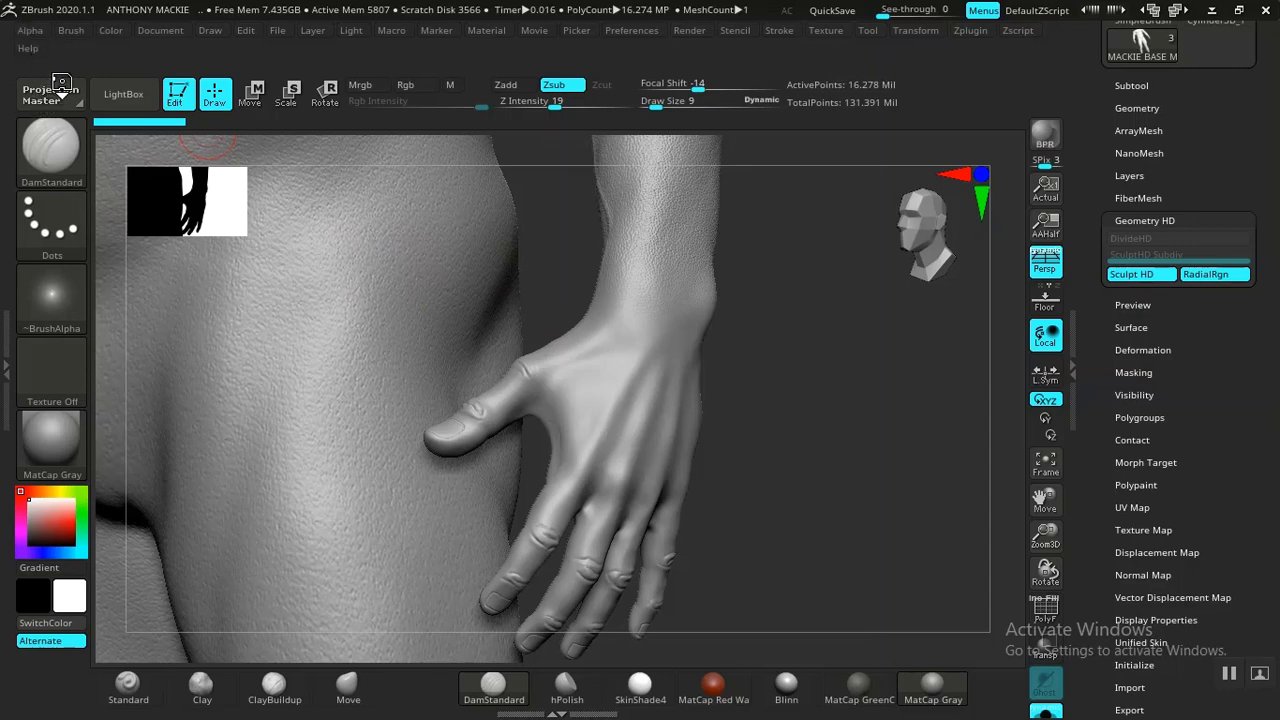
mouse_move(66, 31)
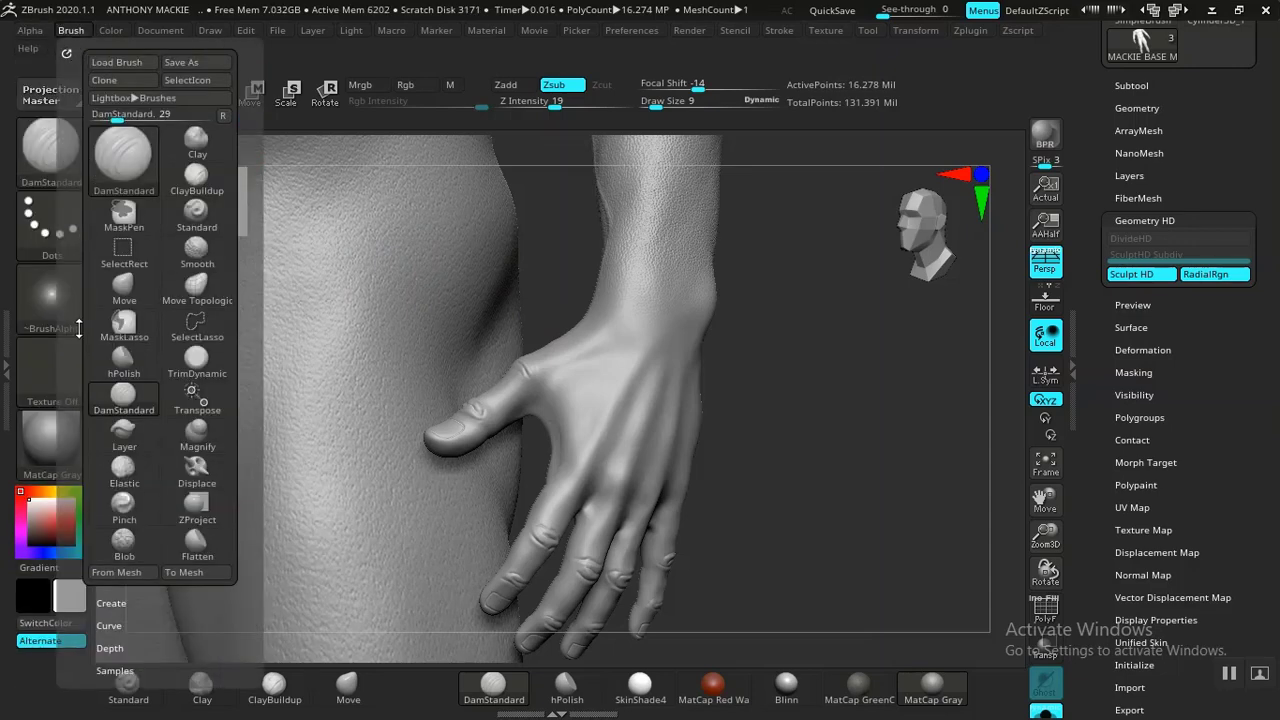
scroll(79, 328, "down", 5)
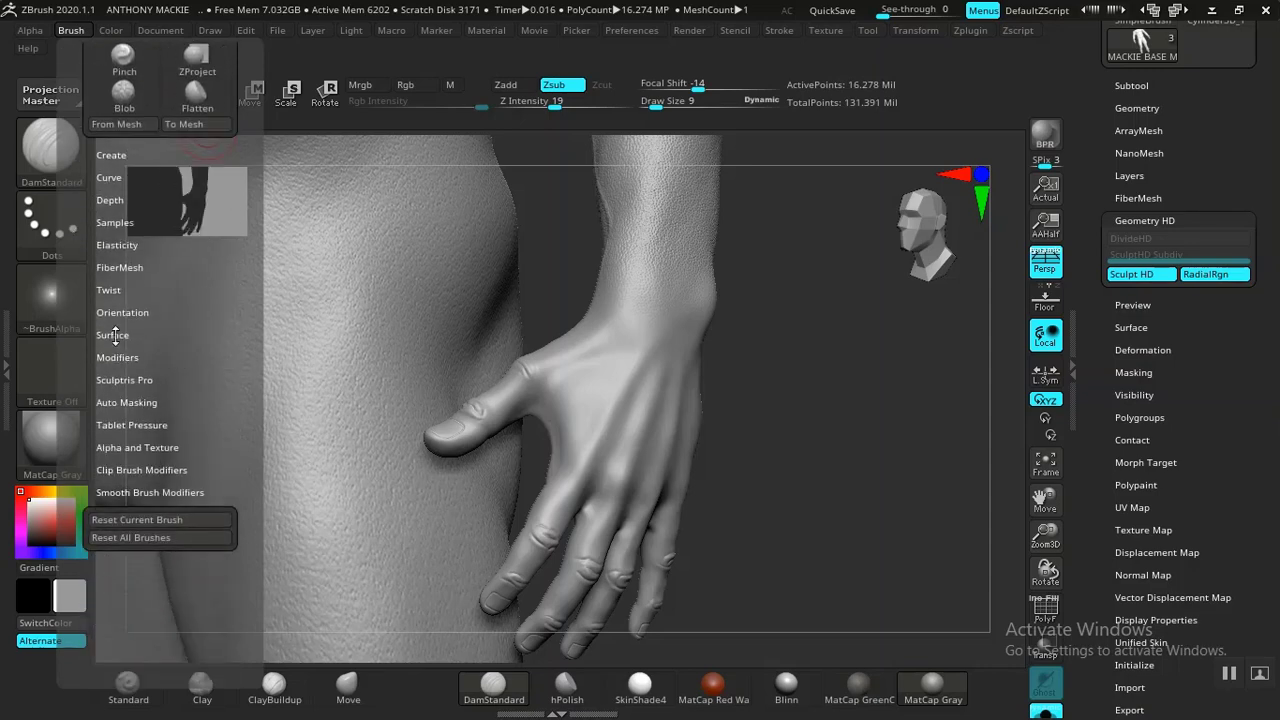
left_click(129, 402)
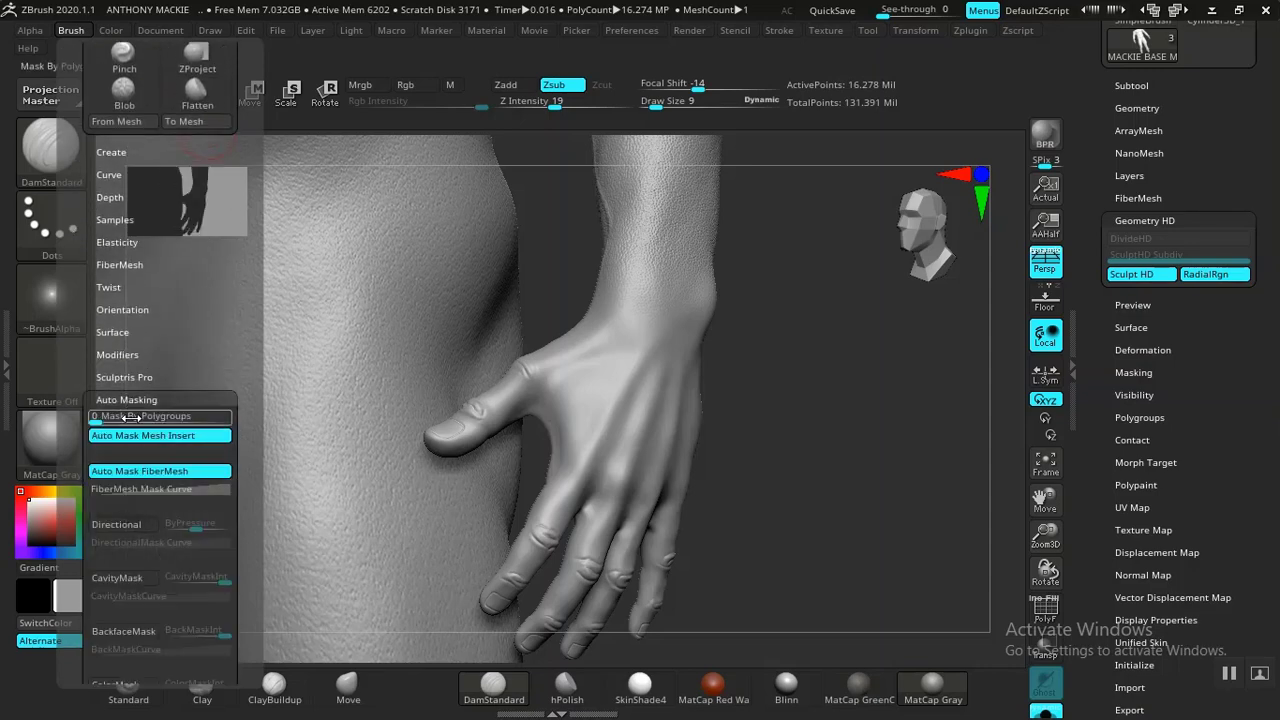
scroll(99, 517, "down", 2)
left_click(114, 546)
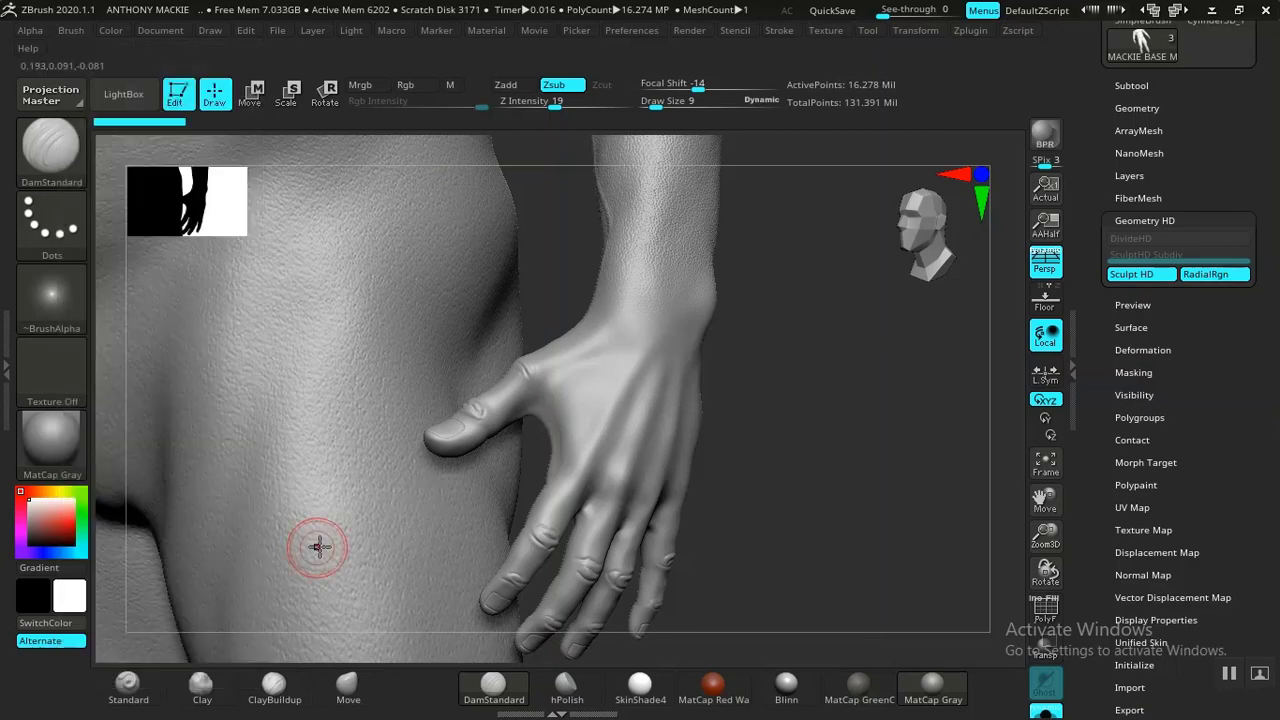
- Switch to the Standard brush for detailing the hands
left_click_drag(807, 448, 843, 437, "alt")
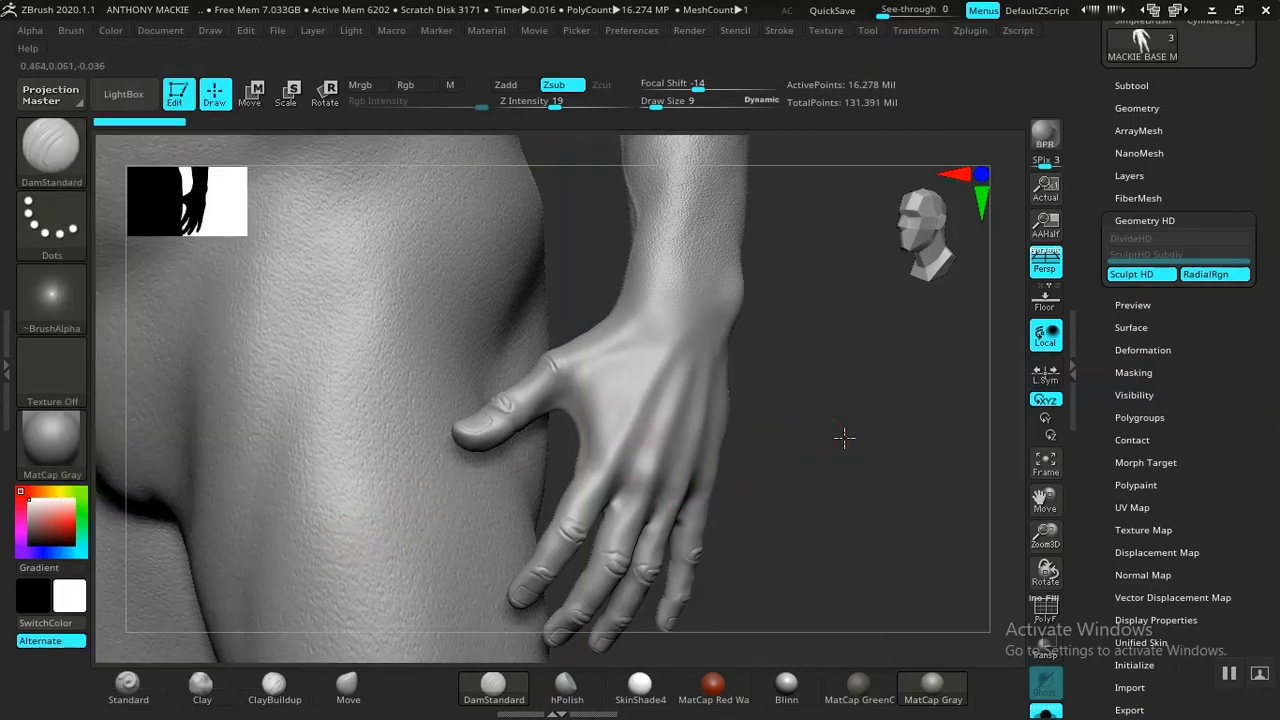
mouse_move(846, 500)
left_mouse_down("alt")
mouse_move(848, 543)
mouse_move(799, 490)
mouse_move(838, 487)
mouse_move(413, 343)
left_mouse_up("alt")
mouse_move(678, 437)
left_mouse_down()
mouse_move(800, 451)
mouse_move(268, 468)
left_mouse_up()
left_click(128, 686)
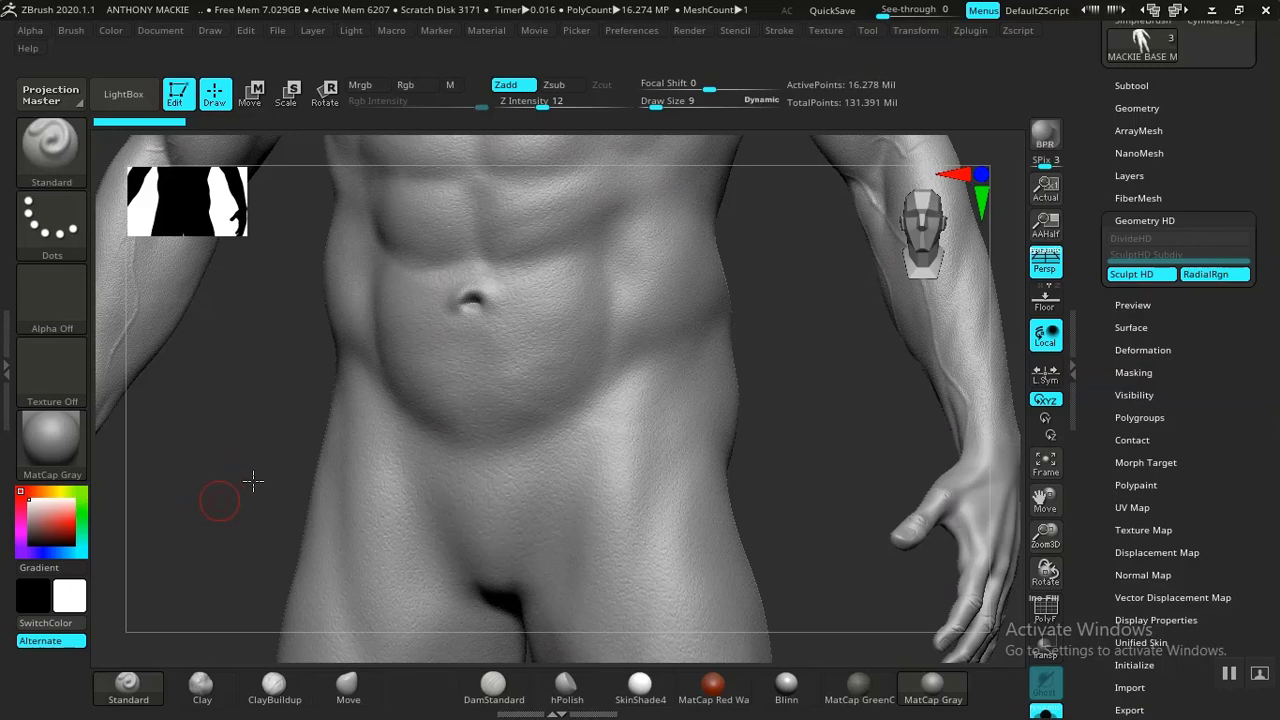
left_click_drag(251, 480, 329, 479)
mouse_move(283, 622)
left_mouse_down()
mouse_move(300, 563)
mouse_move(380, 566)
mouse_move(391, 591)
mouse_move(334, 508)
mouse_move(316, 516)
left_mouse_up()
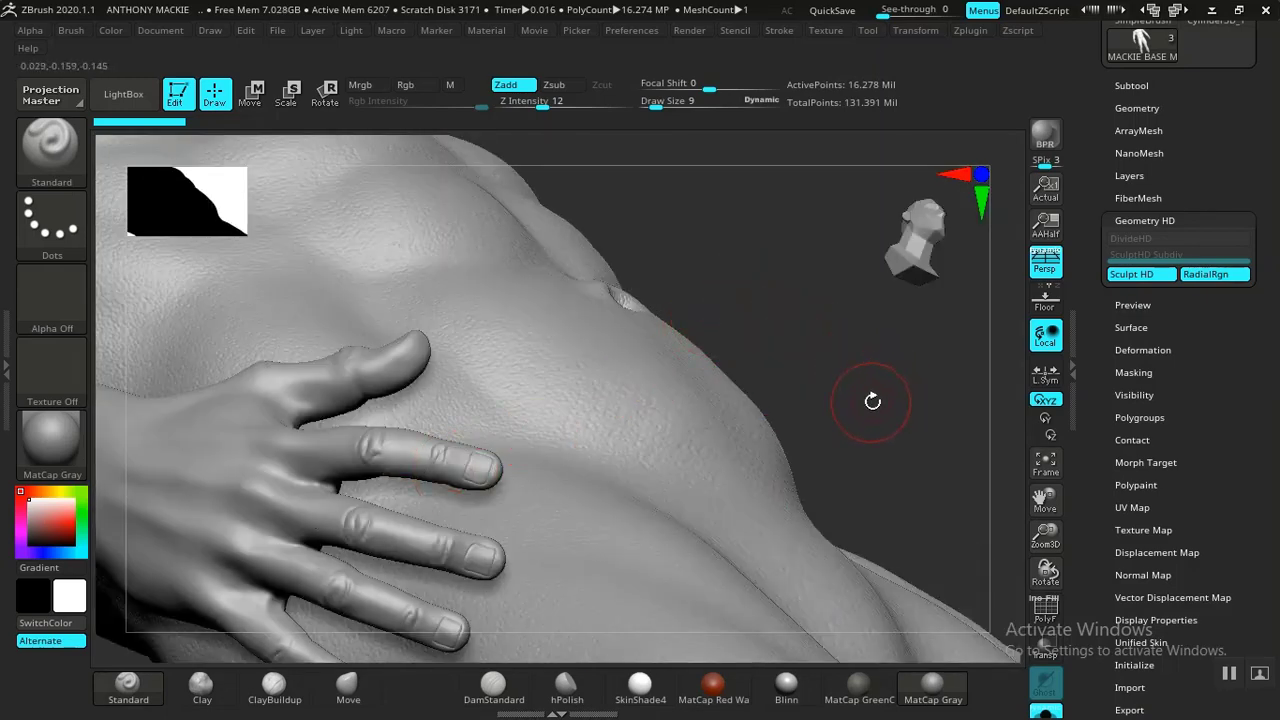
- Reactivate the HD sculpting region so that it covers the lower torso, forearms, hands and legs
mouse_move(880, 508)
left_mouse_down()
mouse_move(851, 534)
mouse_move(869, 534)
mouse_move(837, 543)
mouse_move(810, 486)
left_mouse_up()
key("f")
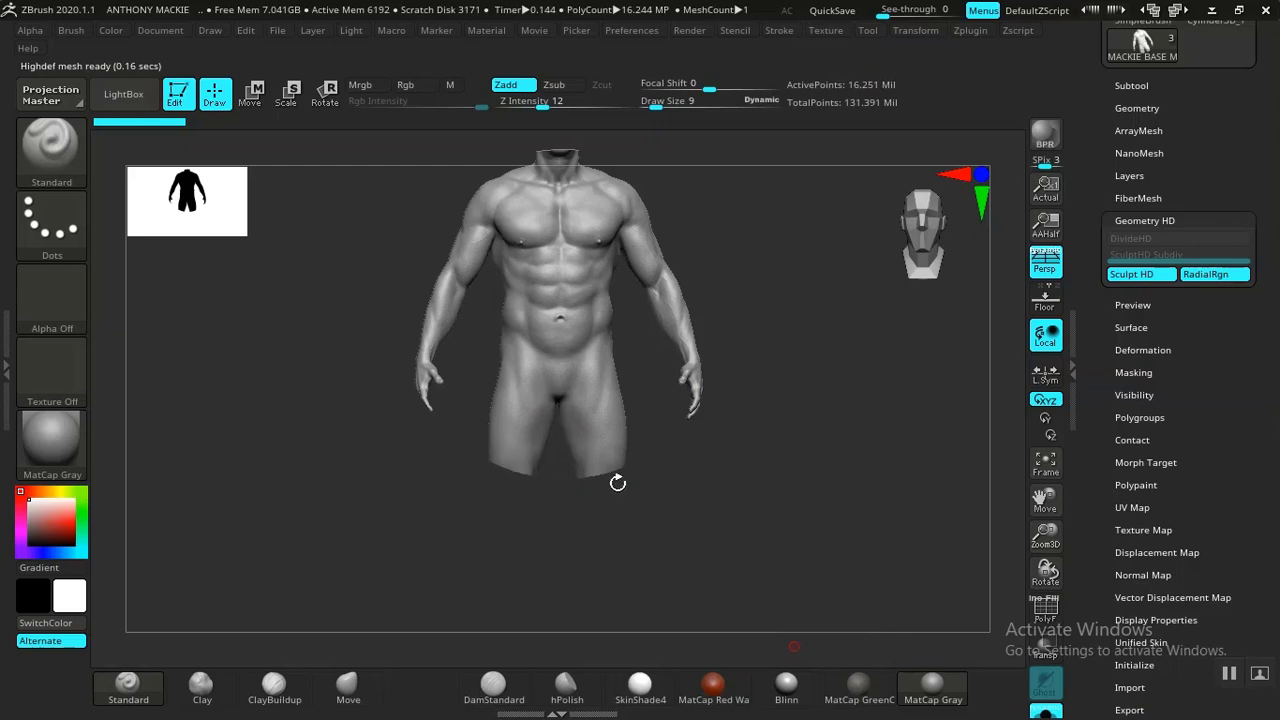
left_click_drag(571, 550, 500, 516)
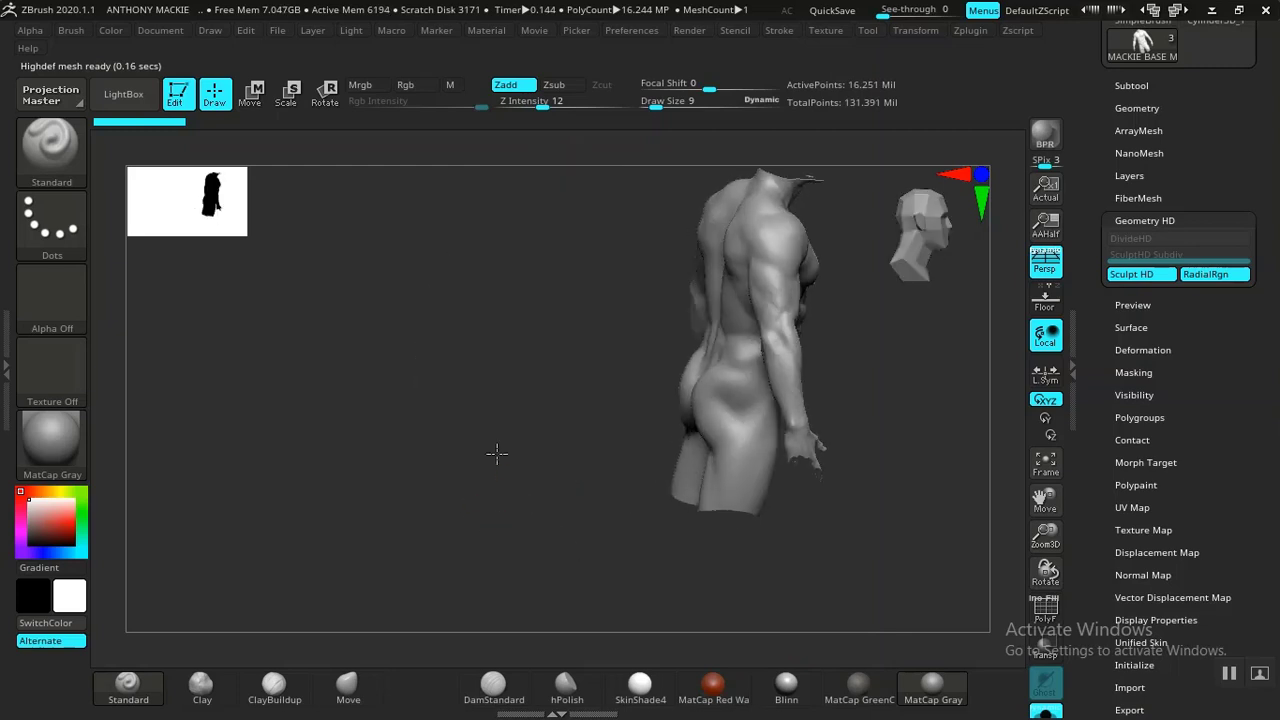
left_click_drag(497, 453, 503, 449)
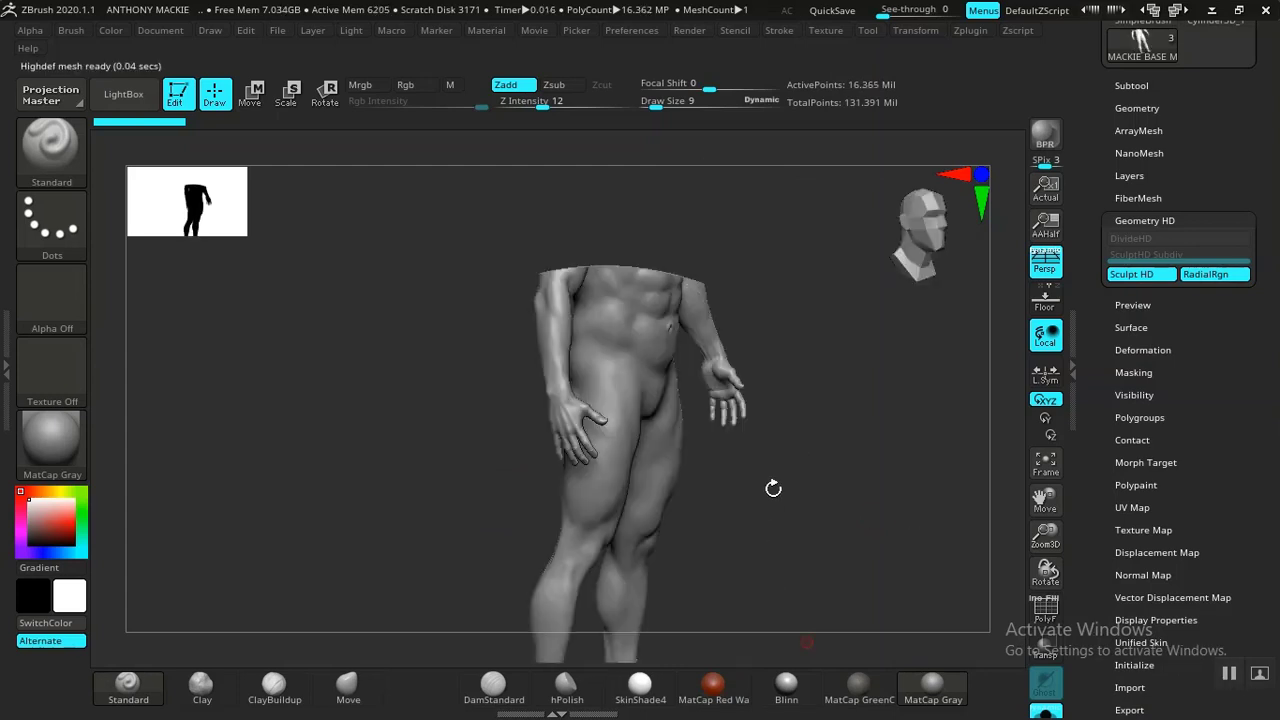
- Frame the back of the hand and set the Standard brush's stroke to DragRect
left_click_drag(762, 407, 443, 489)
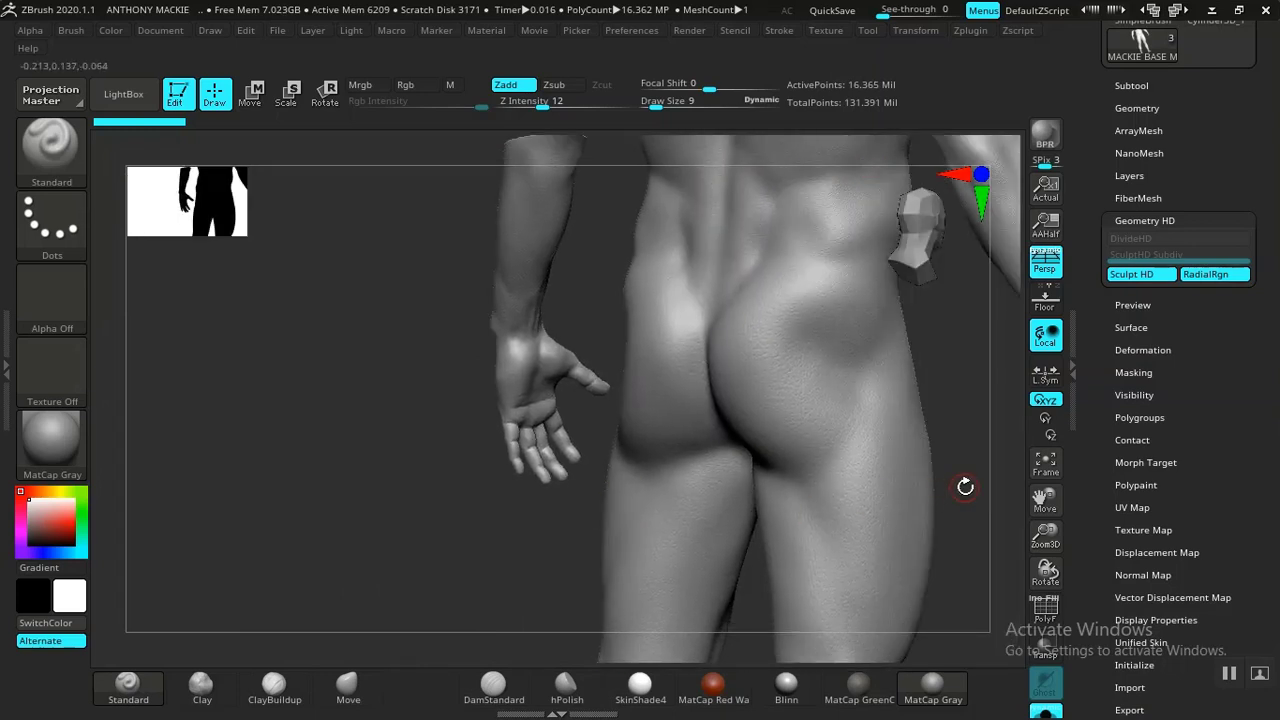
left_click_drag(965, 486, 700, 518)
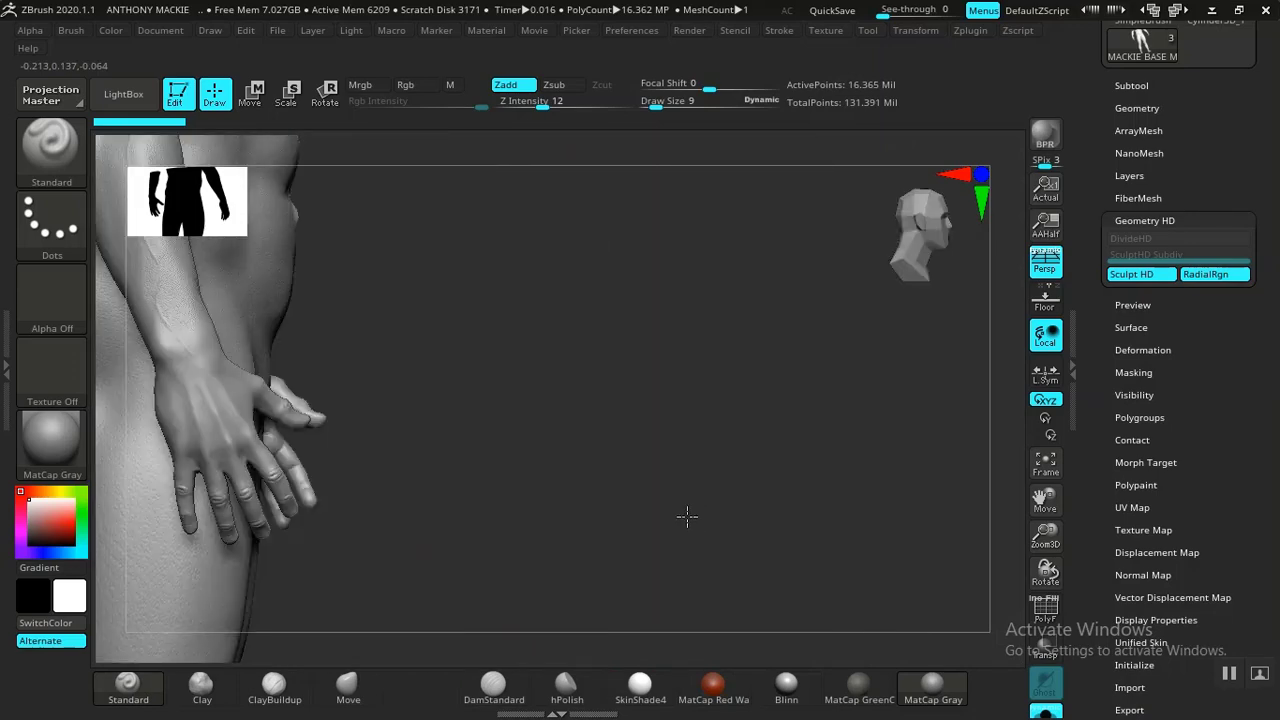
mouse_move(711, 456)
left_mouse_down()
mouse_move(791, 437)
mouse_move(706, 420)
mouse_move(728, 473)
left_mouse_up()
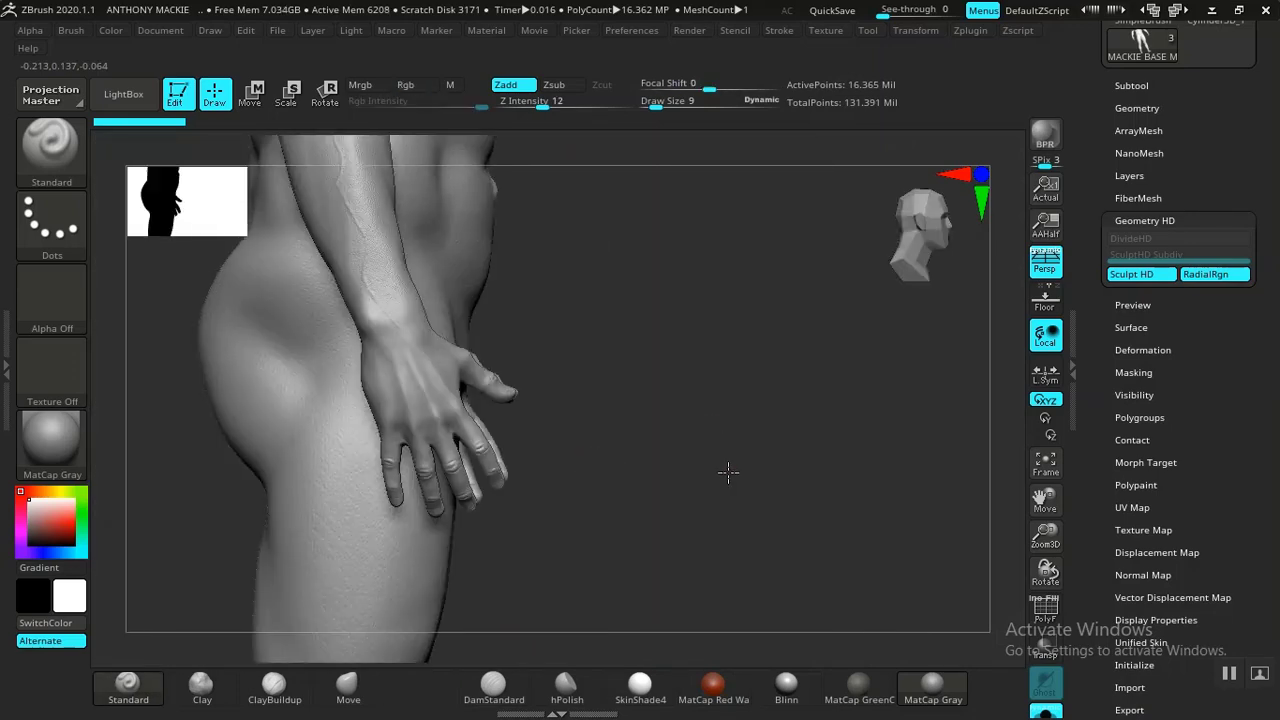
left_click_drag(746, 516, 883, 523)
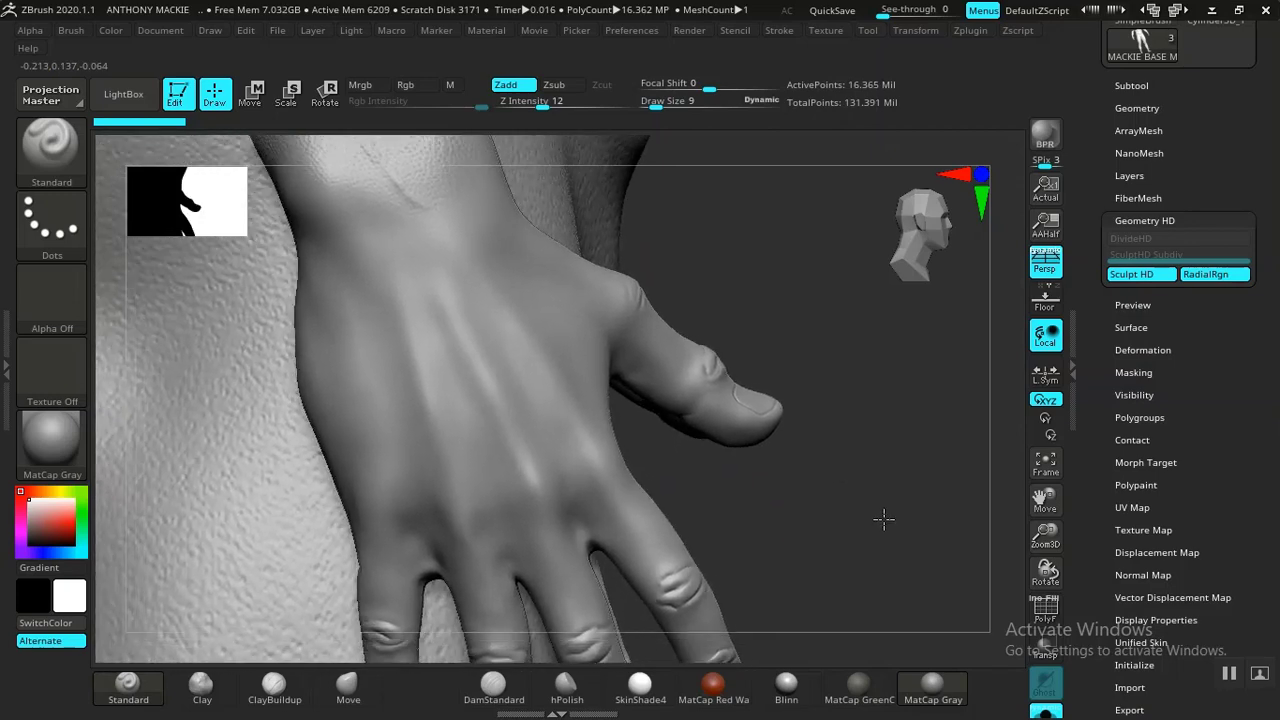
left_click_drag(802, 519, 523, 371)
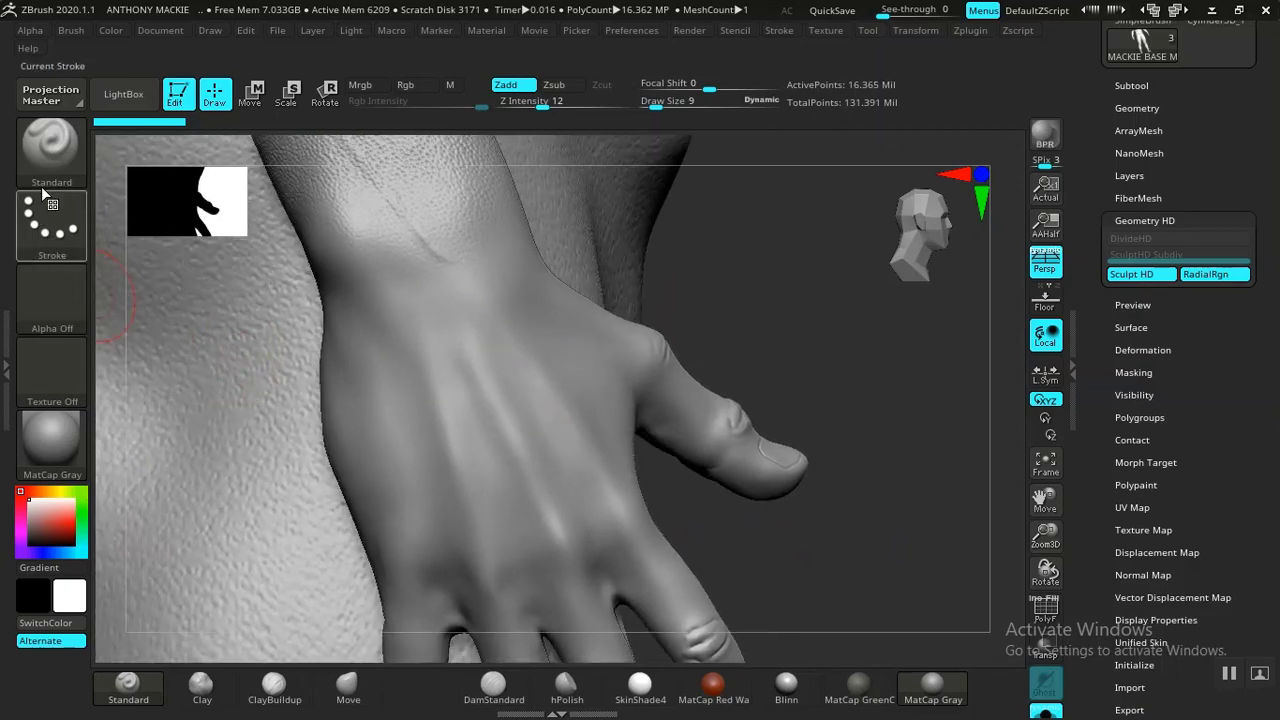
left_click(51, 225)
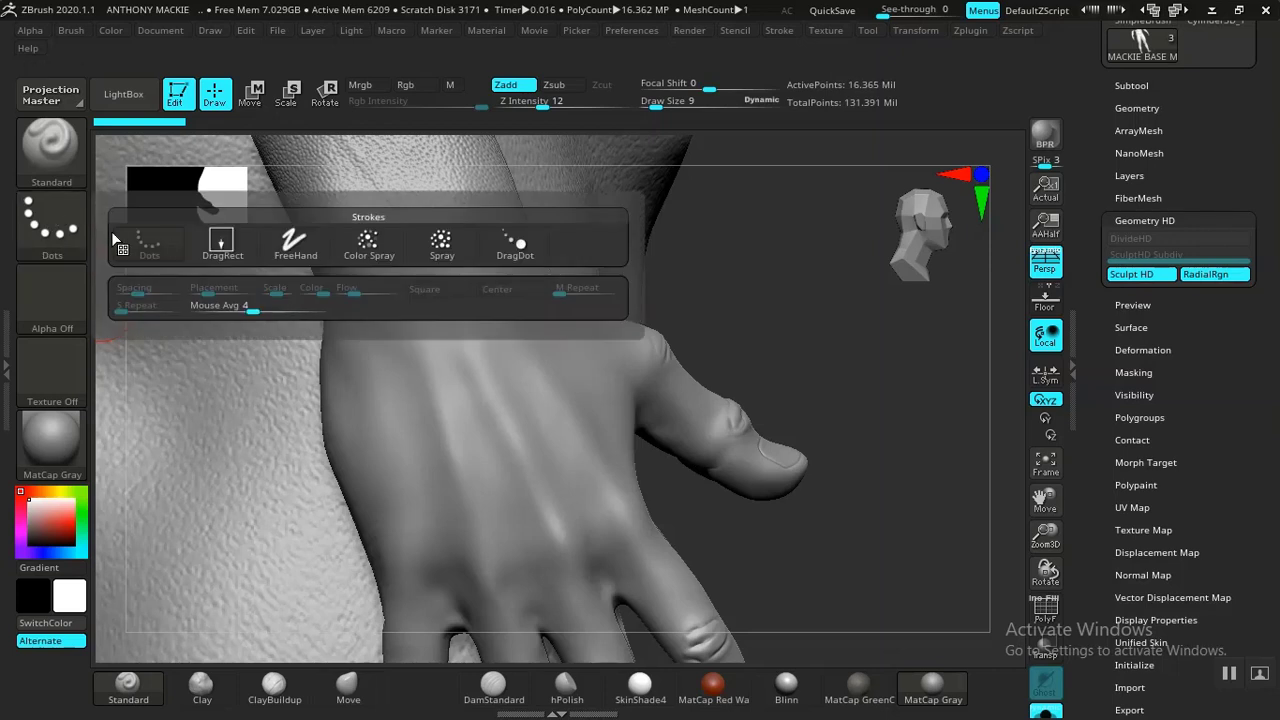
left_click(220, 245)
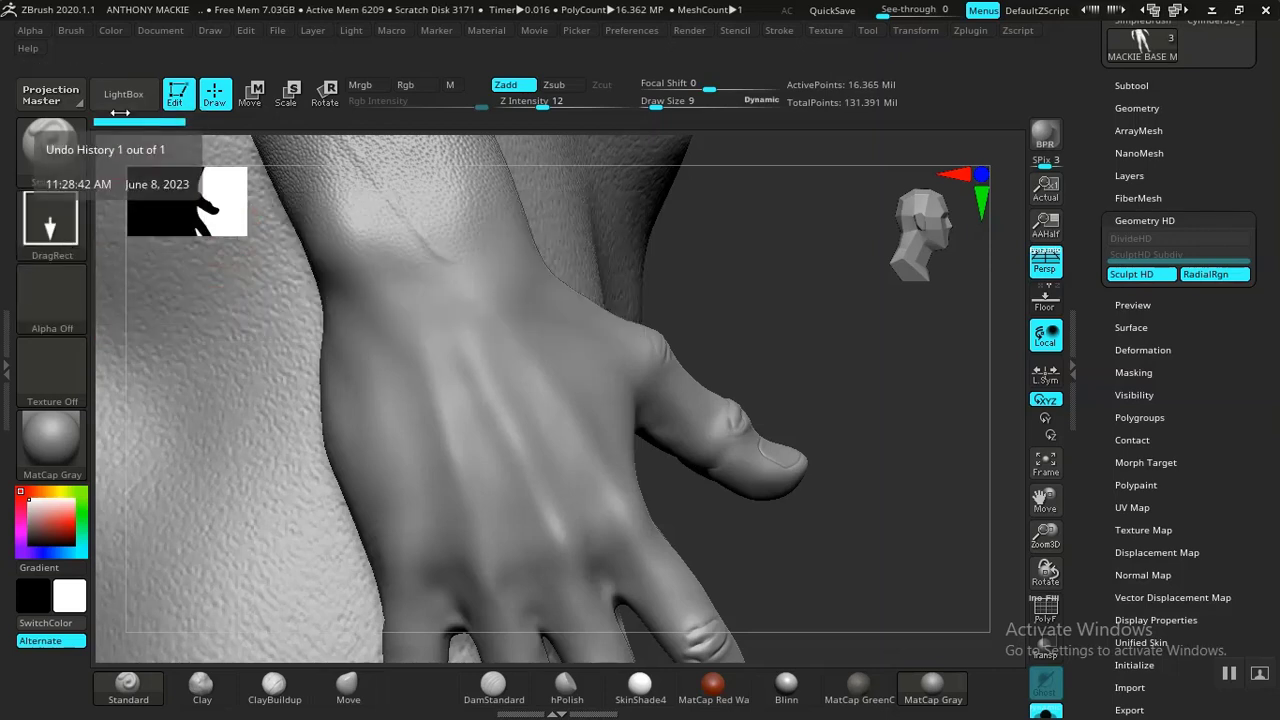
- Load the skin alpha 04.psd from the femaleFace_30s_05 folder into the Standard brush
left_click(128, 100)
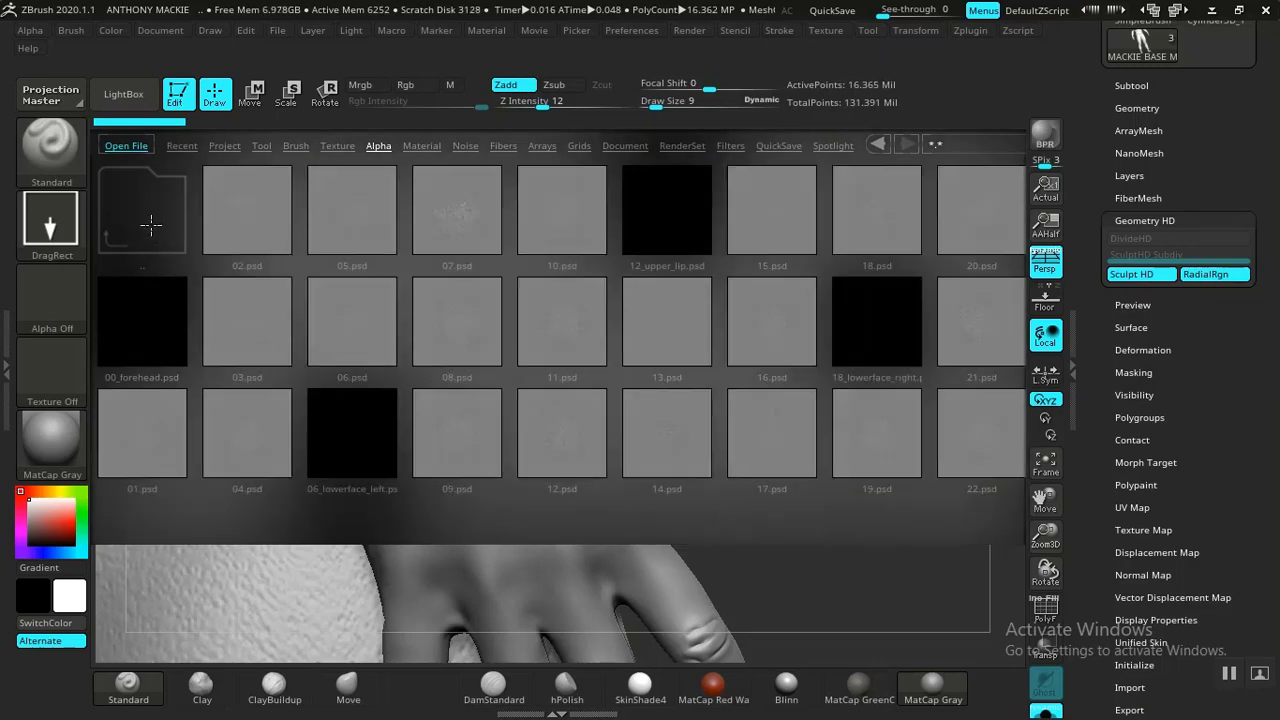
double_click(150, 224)
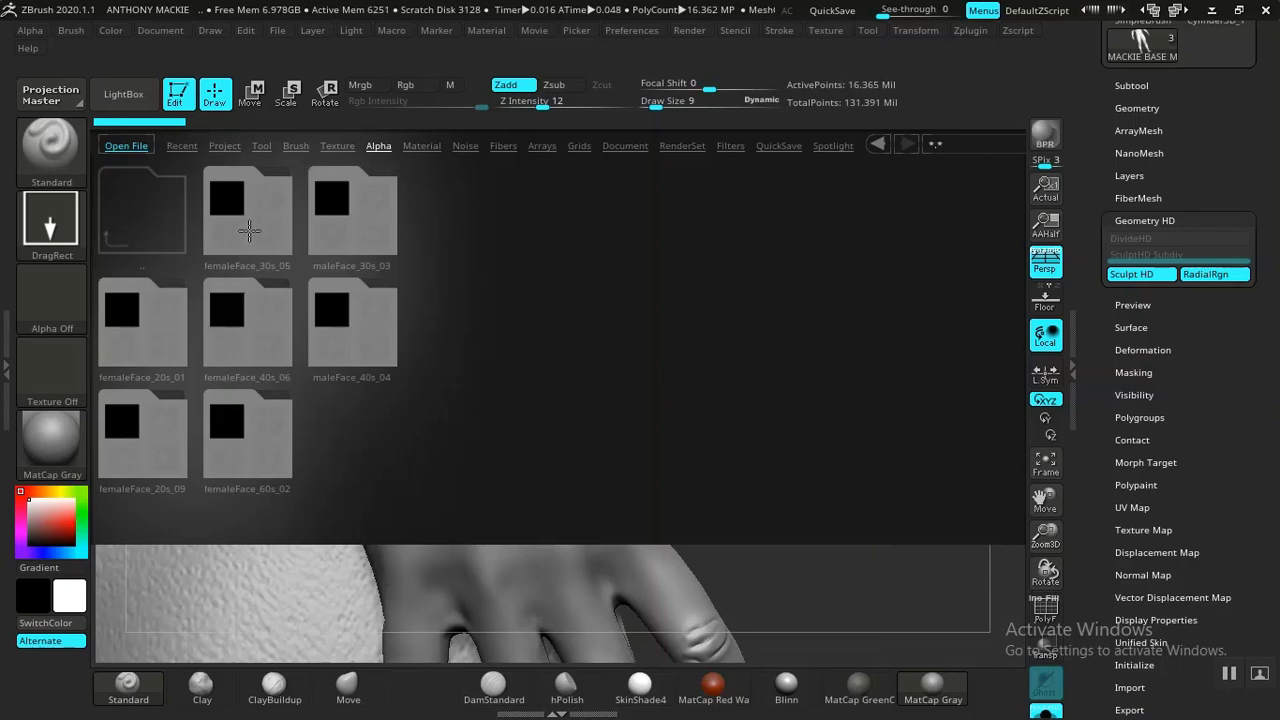
double_click(251, 230)
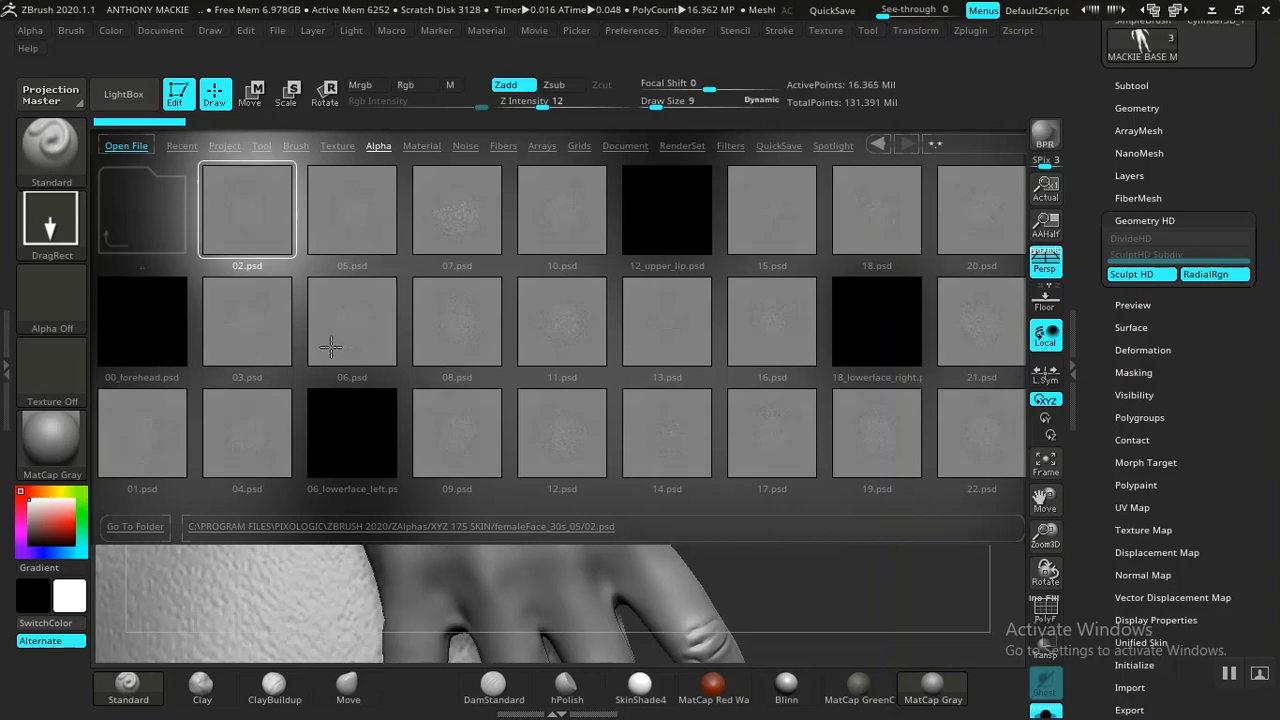
double_click(236, 443)
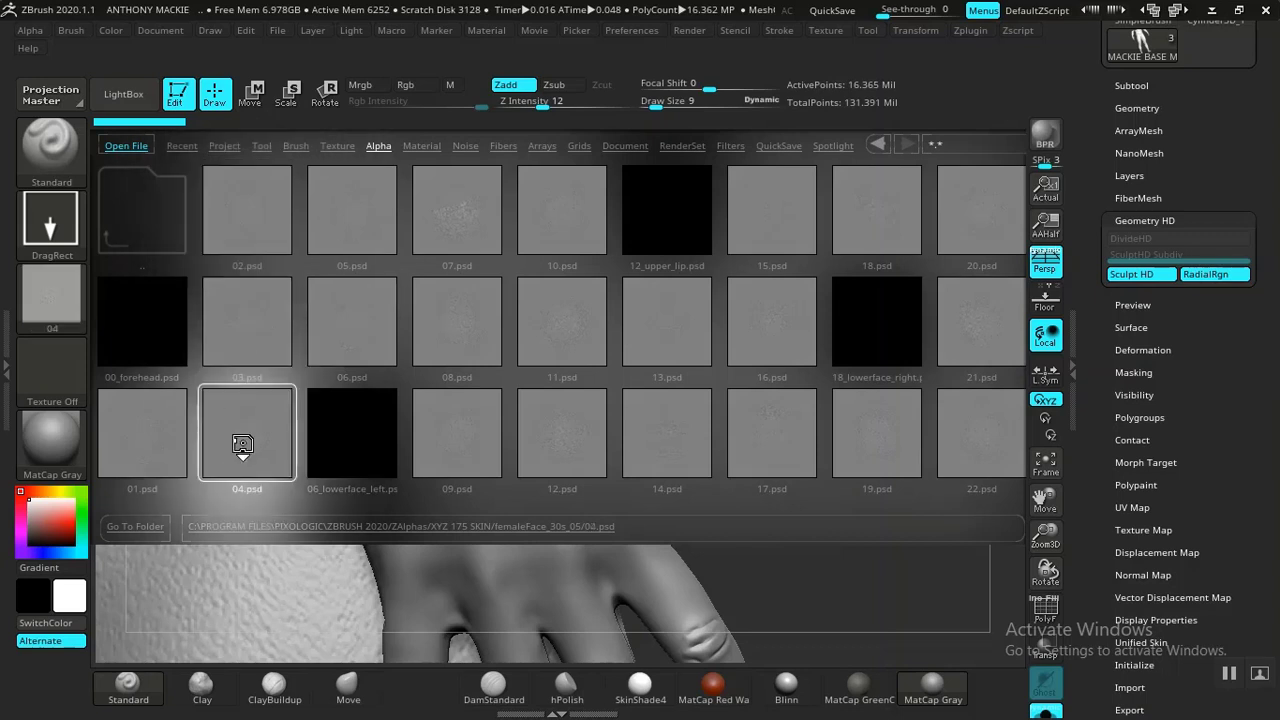
left_click(124, 94)
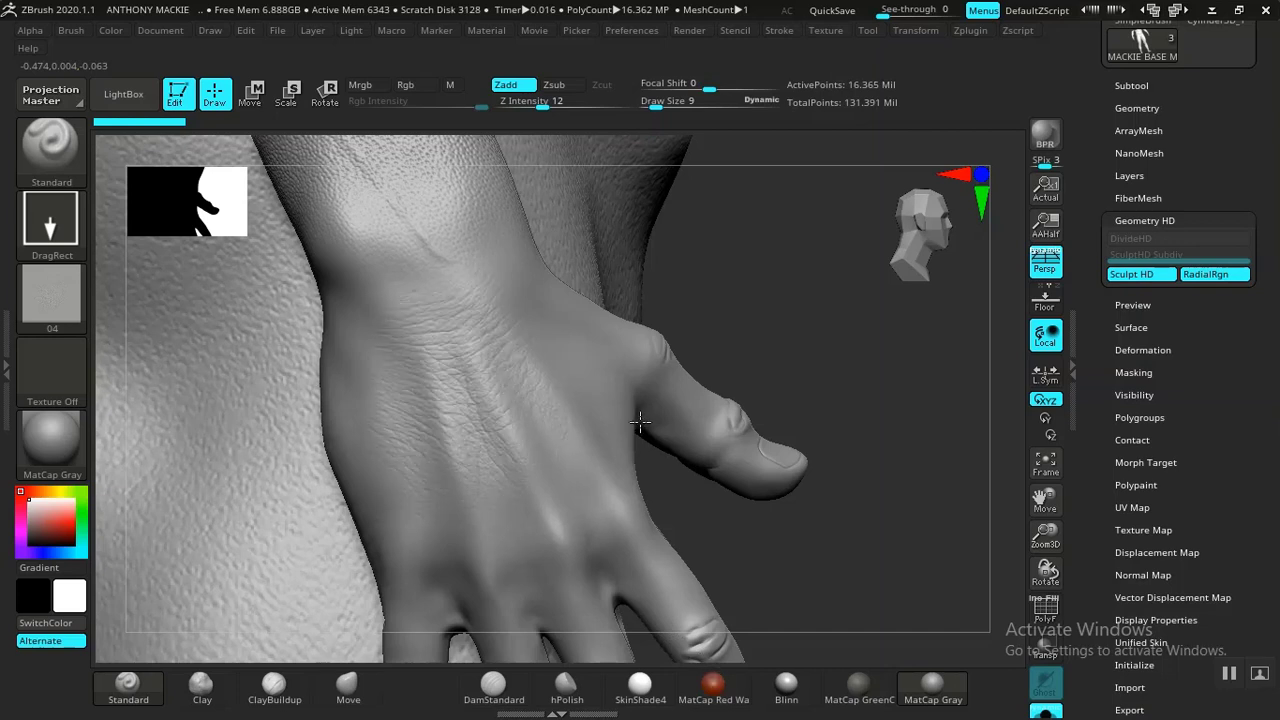
- Try stamping the 04 skin alpha over the back of the hand at Z Intensity 12
left_click_drag(646, 381, 652, 377)
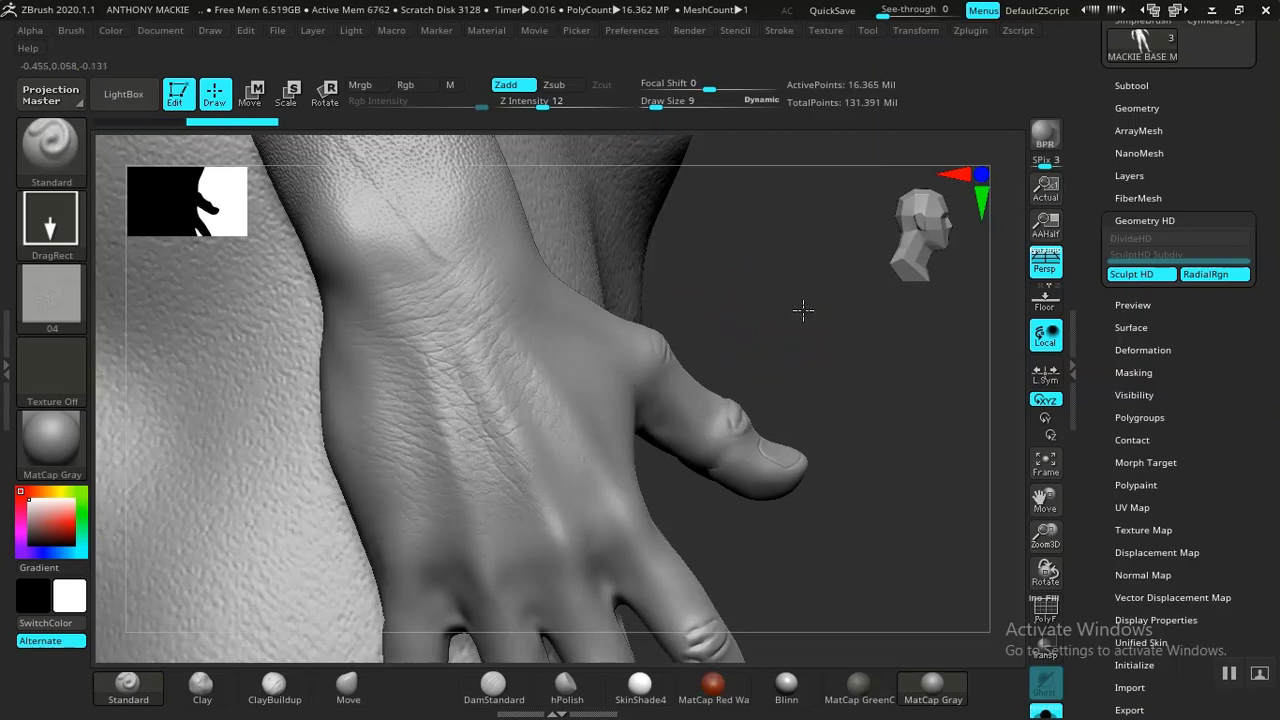
mouse_move(823, 331)
left_mouse_down()
mouse_move(870, 393)
mouse_move(840, 391)
left_mouse_up()
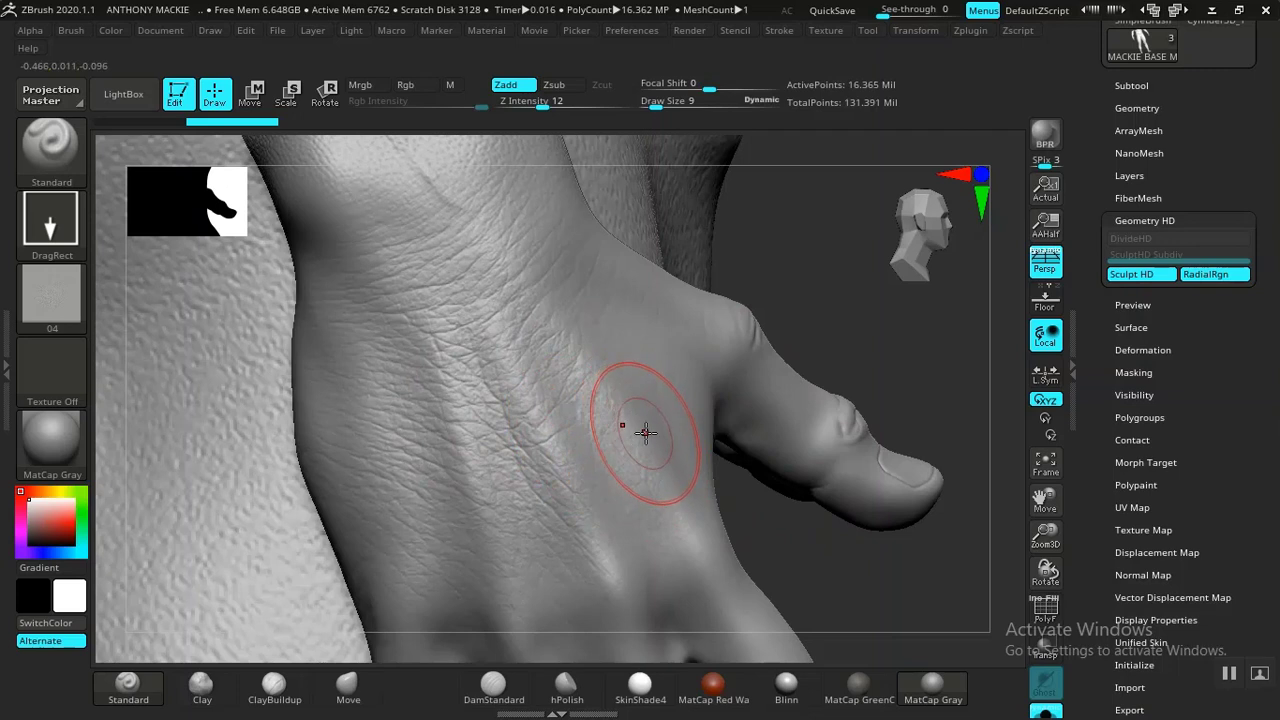
key("ctrl")
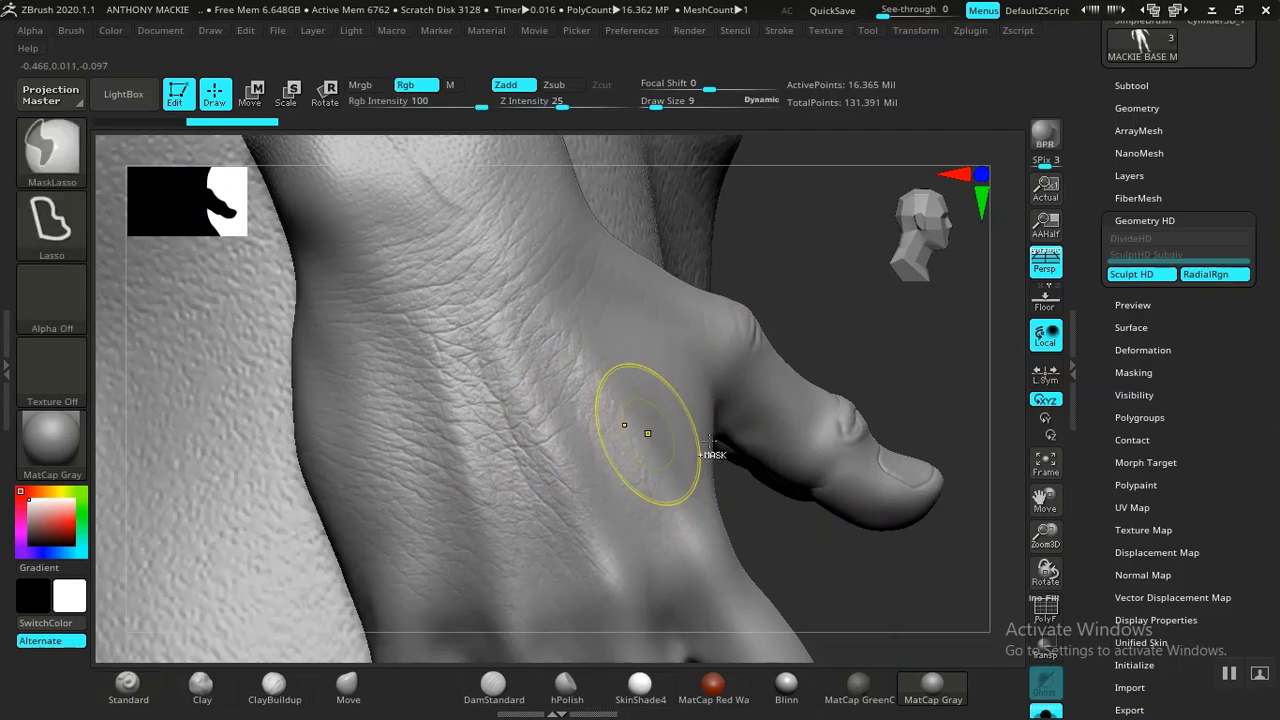
key("ctrl+z")
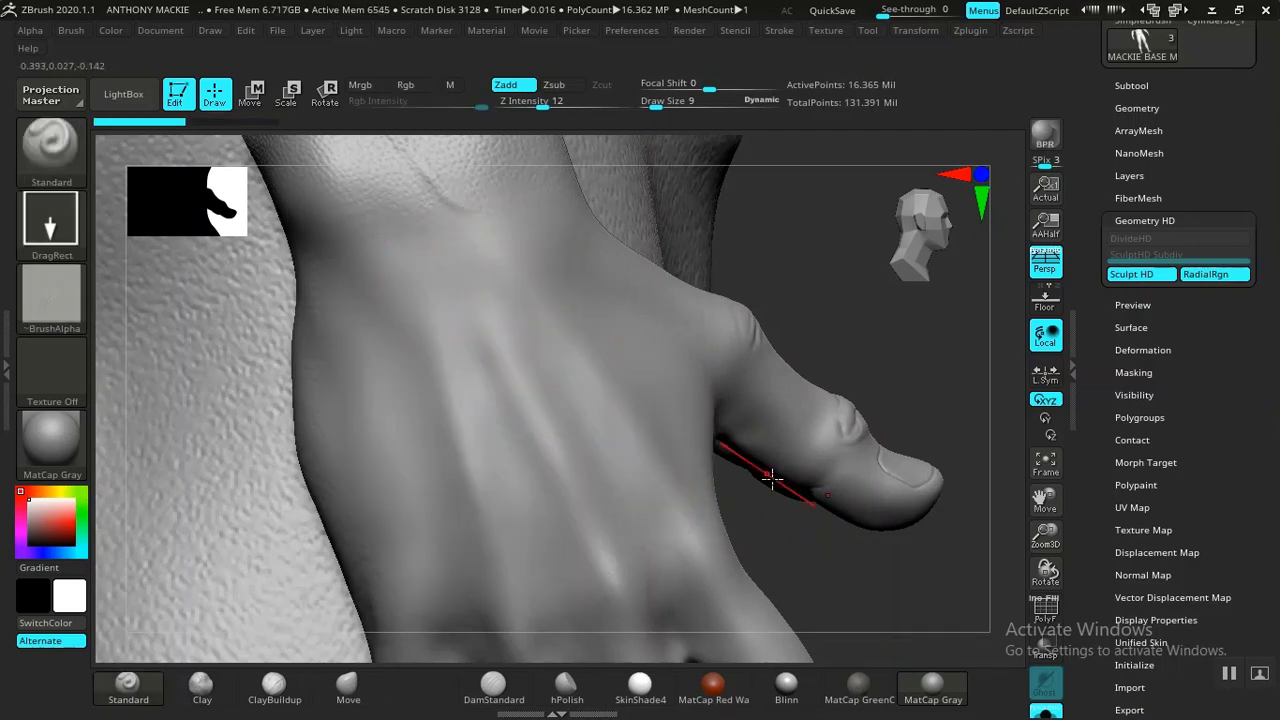
- Stamp the skin alpha on the inner wrist where the forearm pores meet the smooth palm
left_click_drag(811, 540, 652, 534)
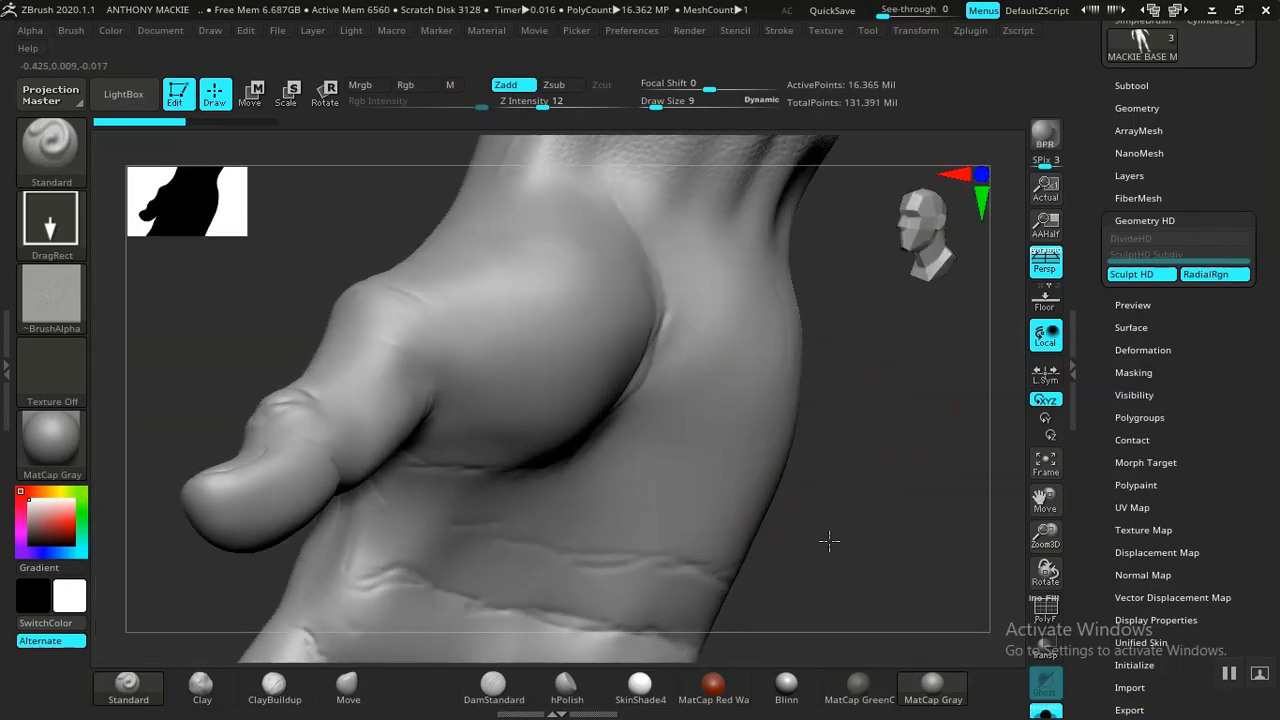
mouse_move(829, 540)
left_mouse_down()
mouse_move(813, 578)
mouse_move(637, 394)
left_mouse_up()
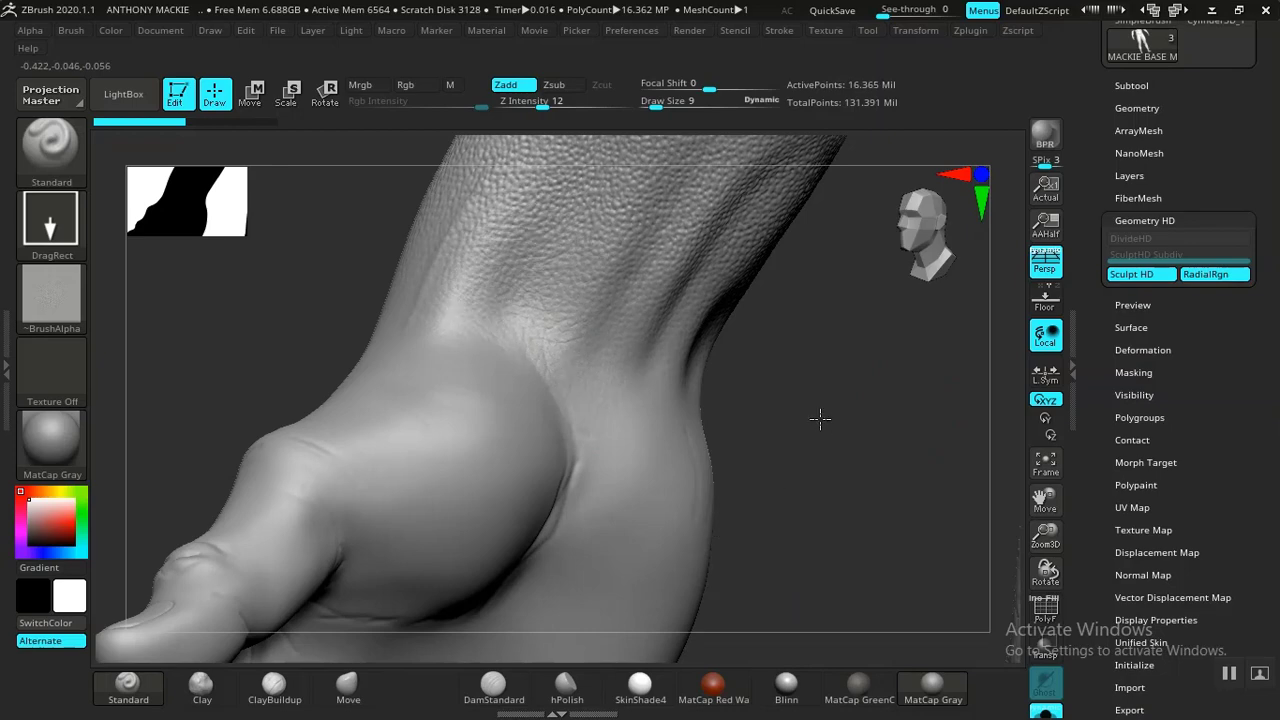
key("ctrl+shift+z")
mouse_move(808, 414)
left_mouse_down()
mouse_move(843, 433)
mouse_move(824, 429)
left_mouse_up()
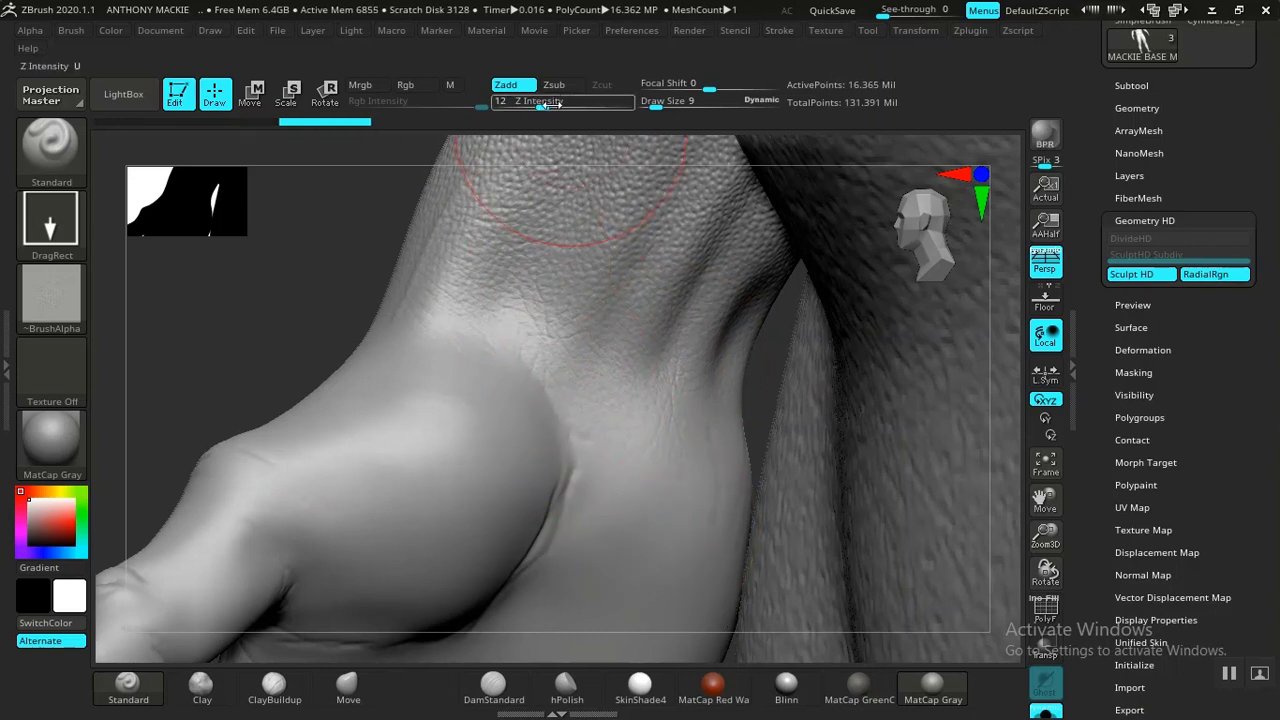
- Set the Z Intensity to 23 and stamp the skin alpha on the inner wrist above the palm
left_click_drag(551, 103, 560, 106)
left_click_drag(575, 340, 621, 520)
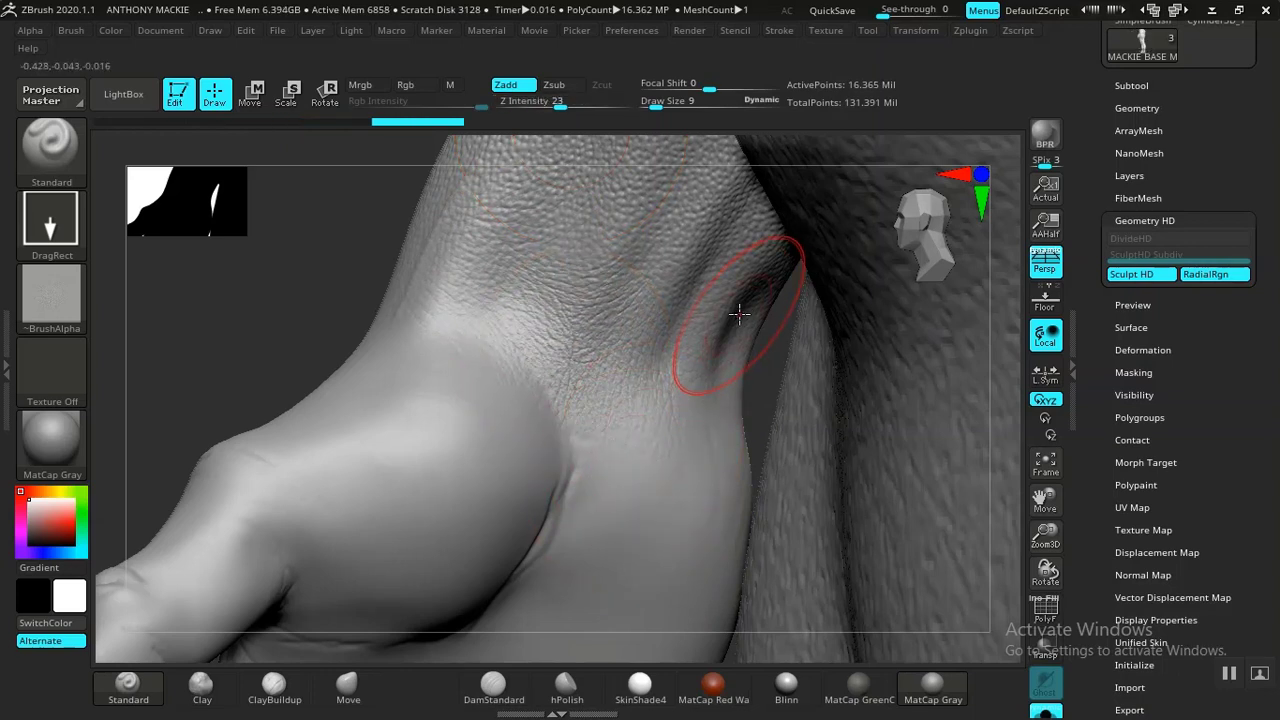
key("ctrl")
left_click_drag(737, 309, 718, 382, "ctrl")
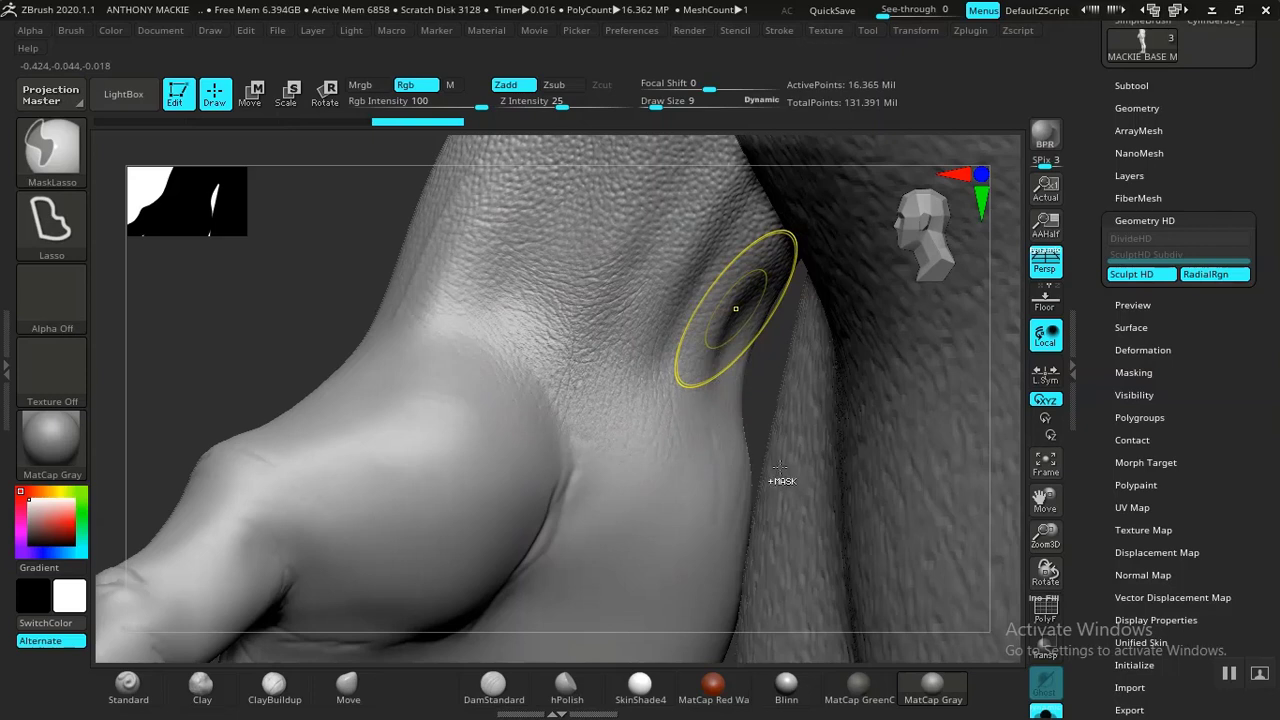
- Undo the skin alpha stamps on the inner wrist above the palm
key("ctrl+z")
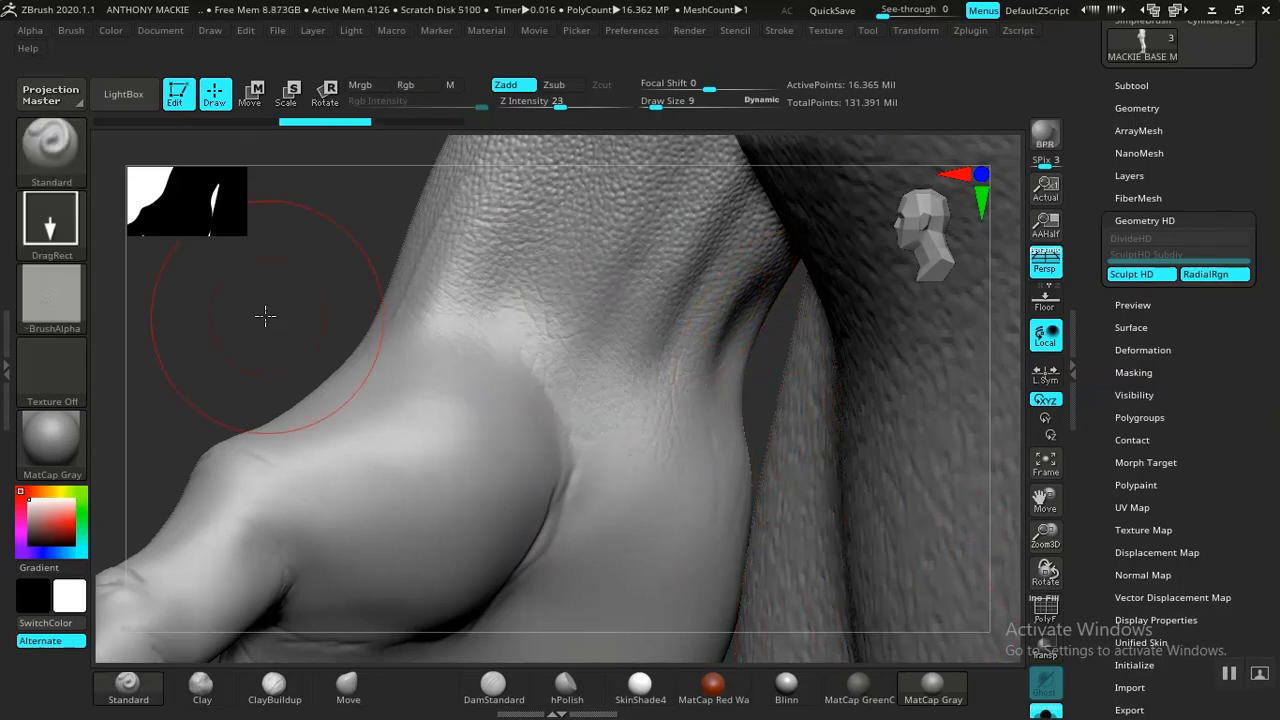
left_click_drag(266, 314, 243, 323)
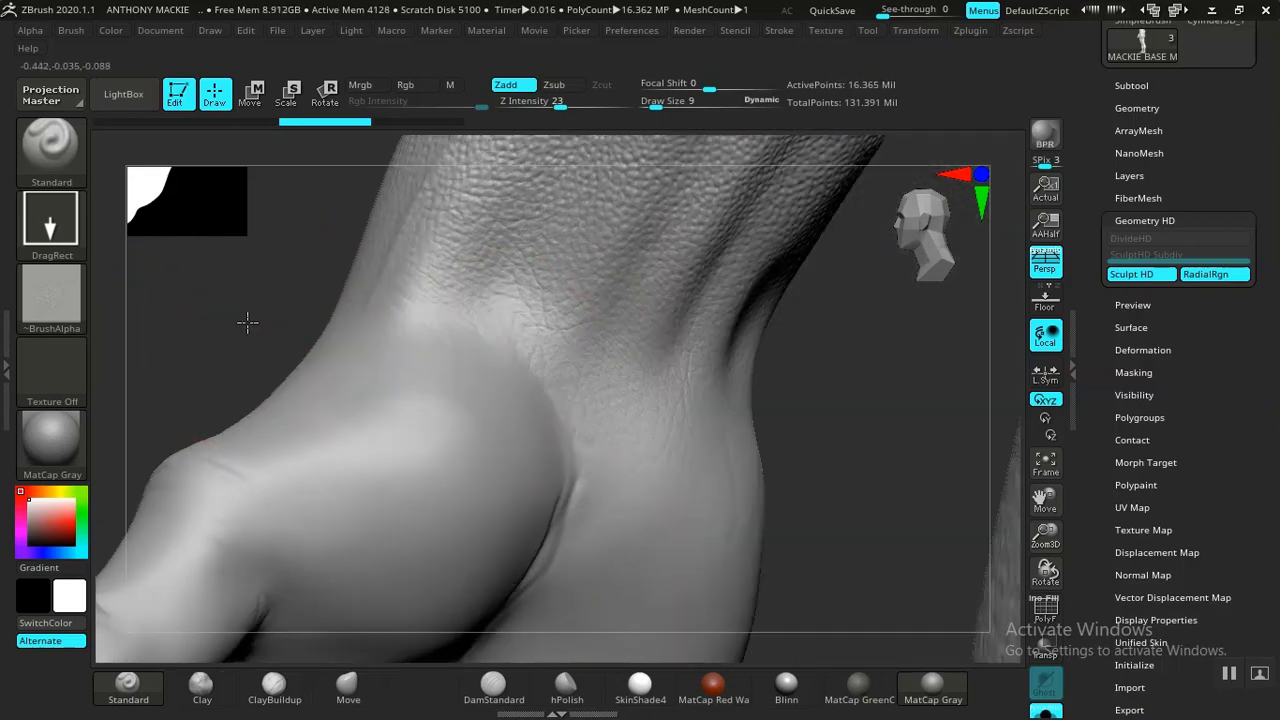
key("ctrl")
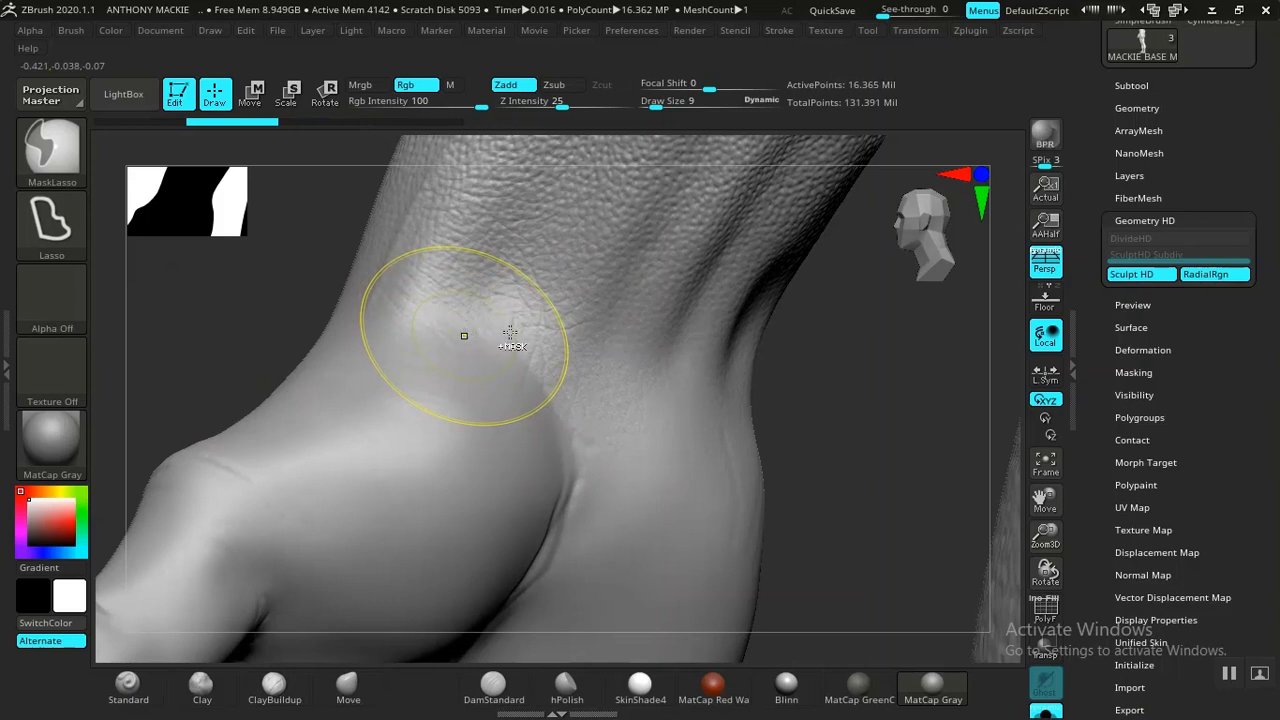
key("ctrl+z")
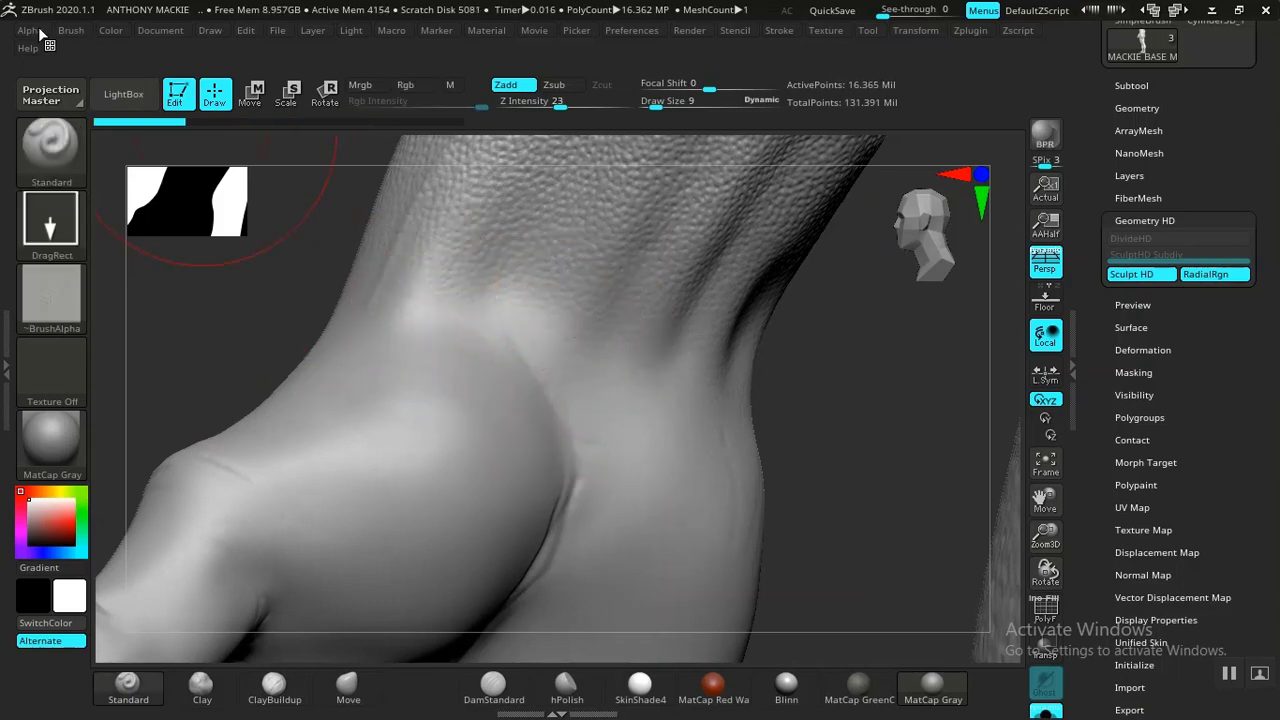
- Set the current brush alpha's Rf to 10 and its MidValue to 45
left_click(80, 272)
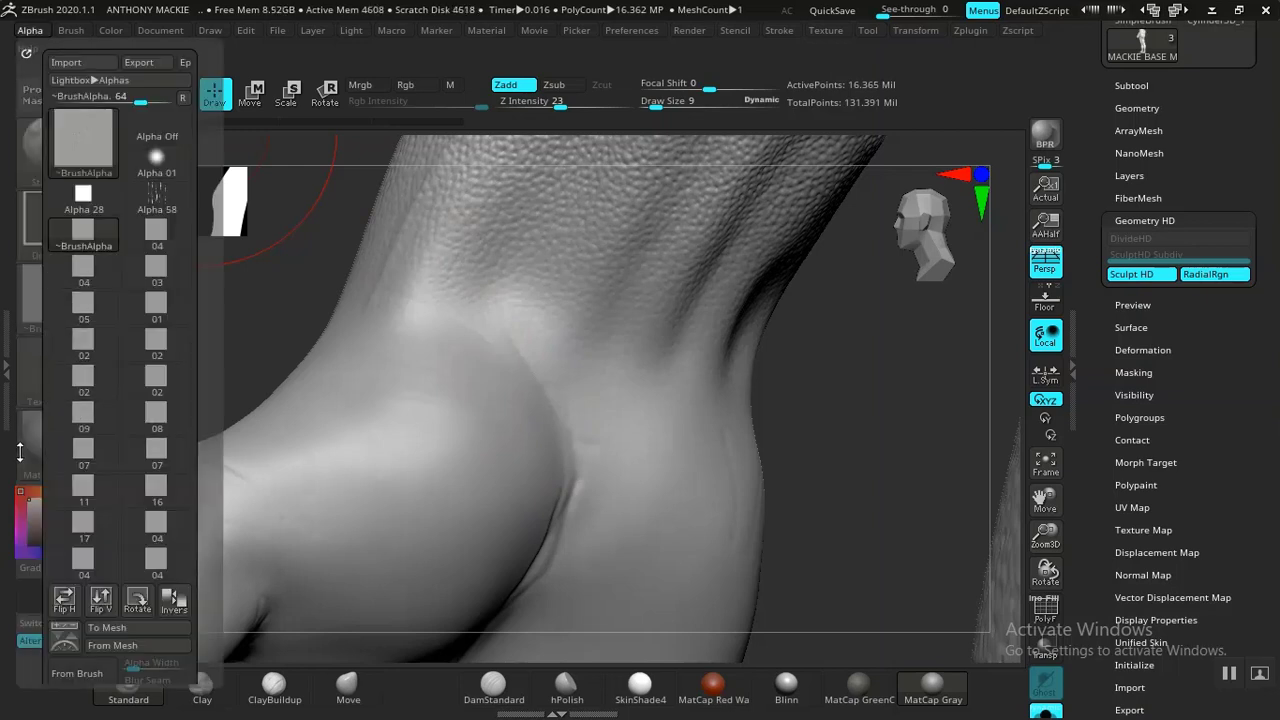
left_click_drag(19, 452, 23, 218)
left_click(72, 329)
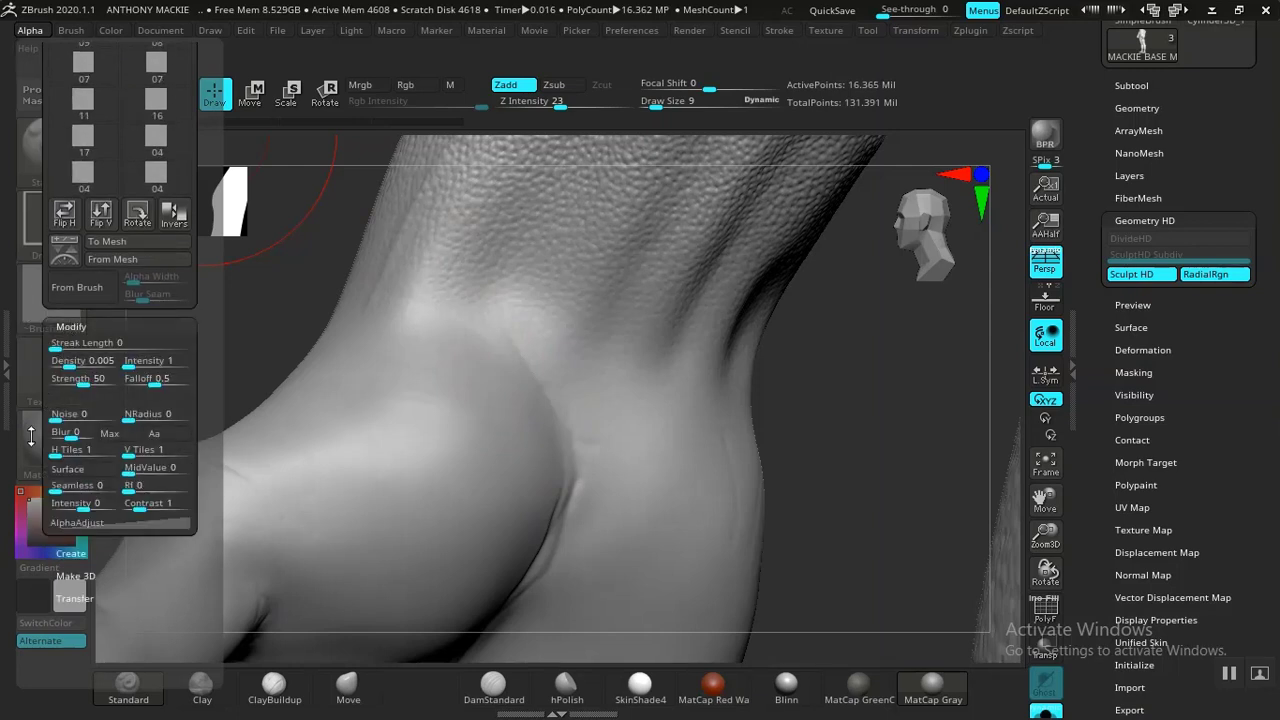
left_click_drag(31, 436, 31, 403)
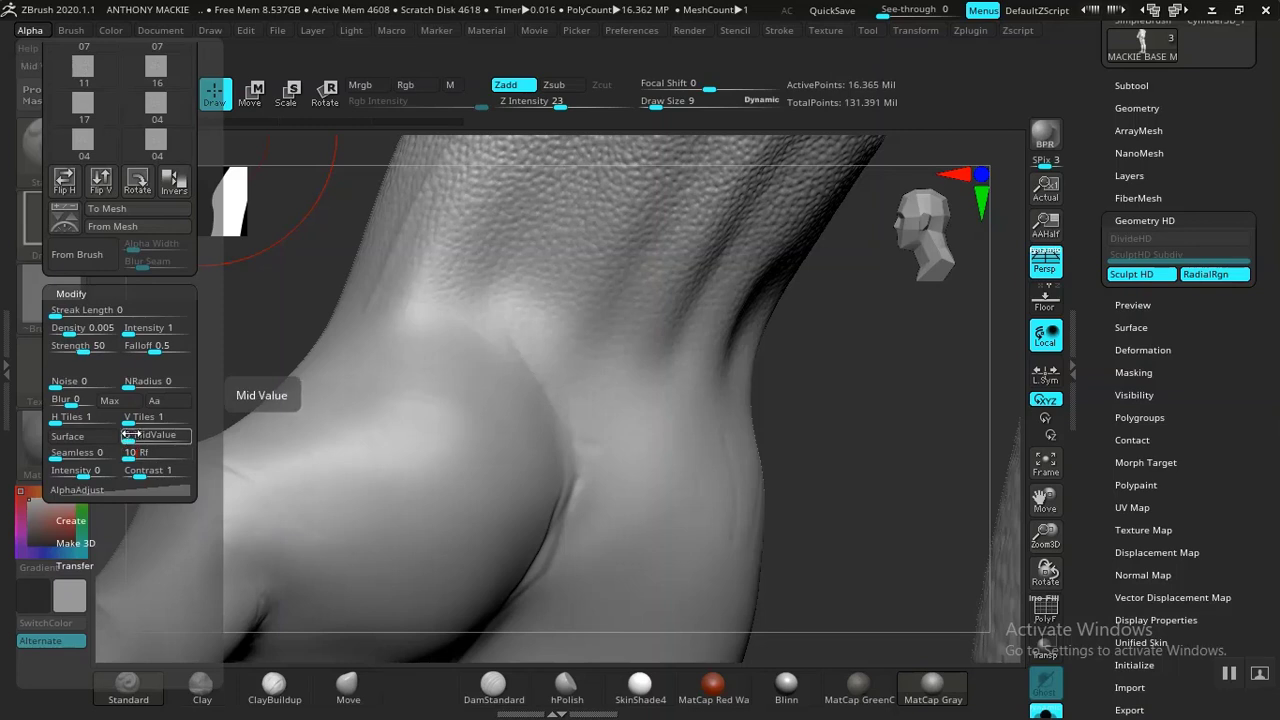
type("45")
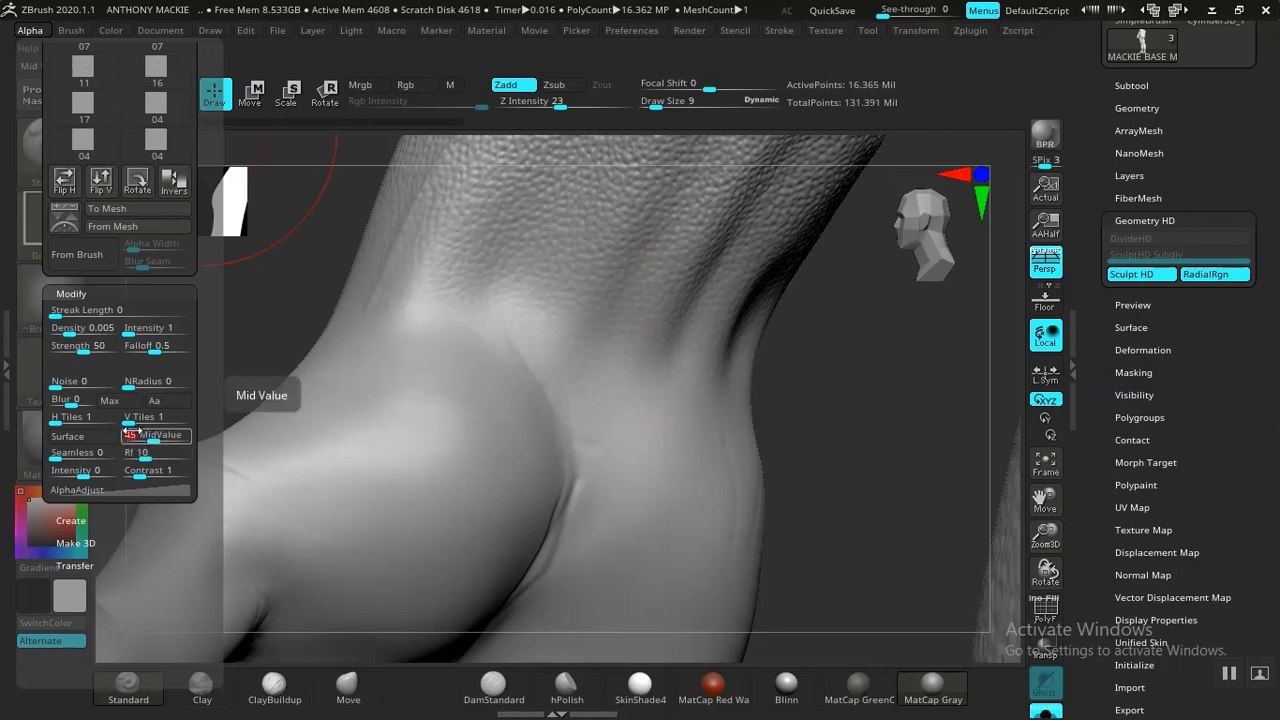
key("Return")
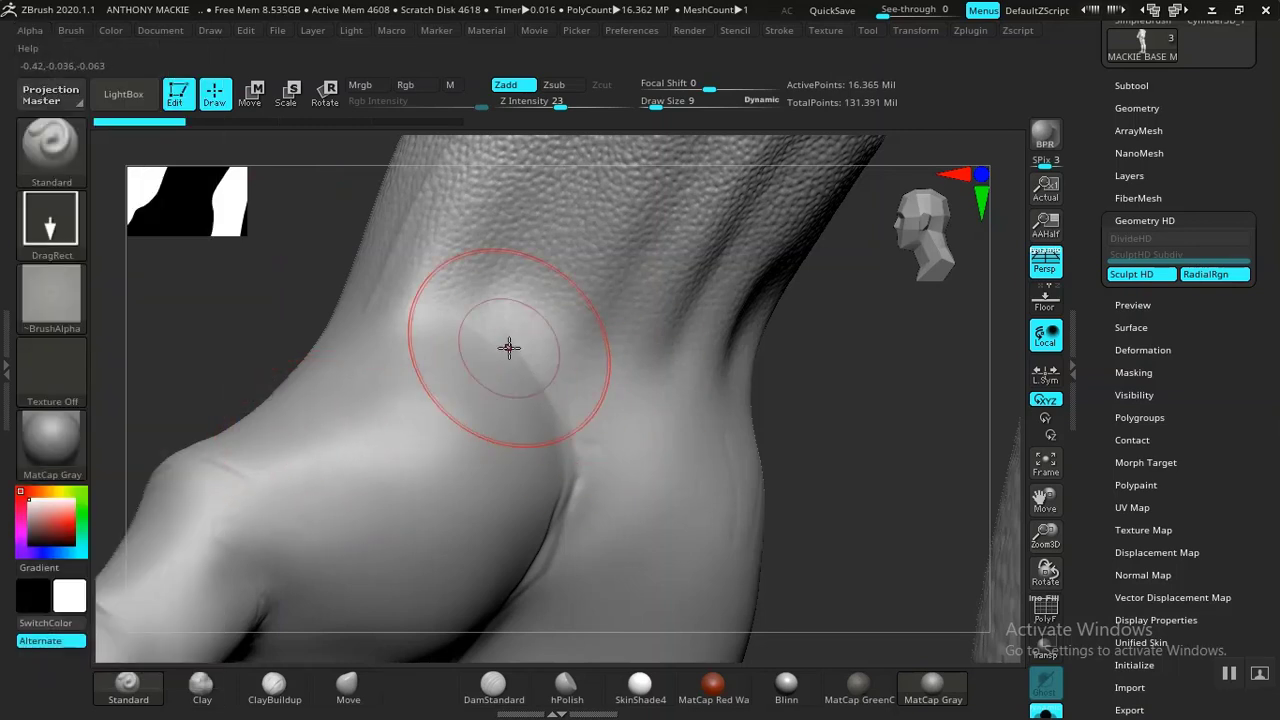
- Set the Z Intensity to 15 and stamp the skin alpha across the inner wrist beside the thumb base
mouse_move(522, 321)
left_mouse_down()
mouse_move(527, 516)
mouse_move(528, 505)
left_mouse_up()
key("ctrl")
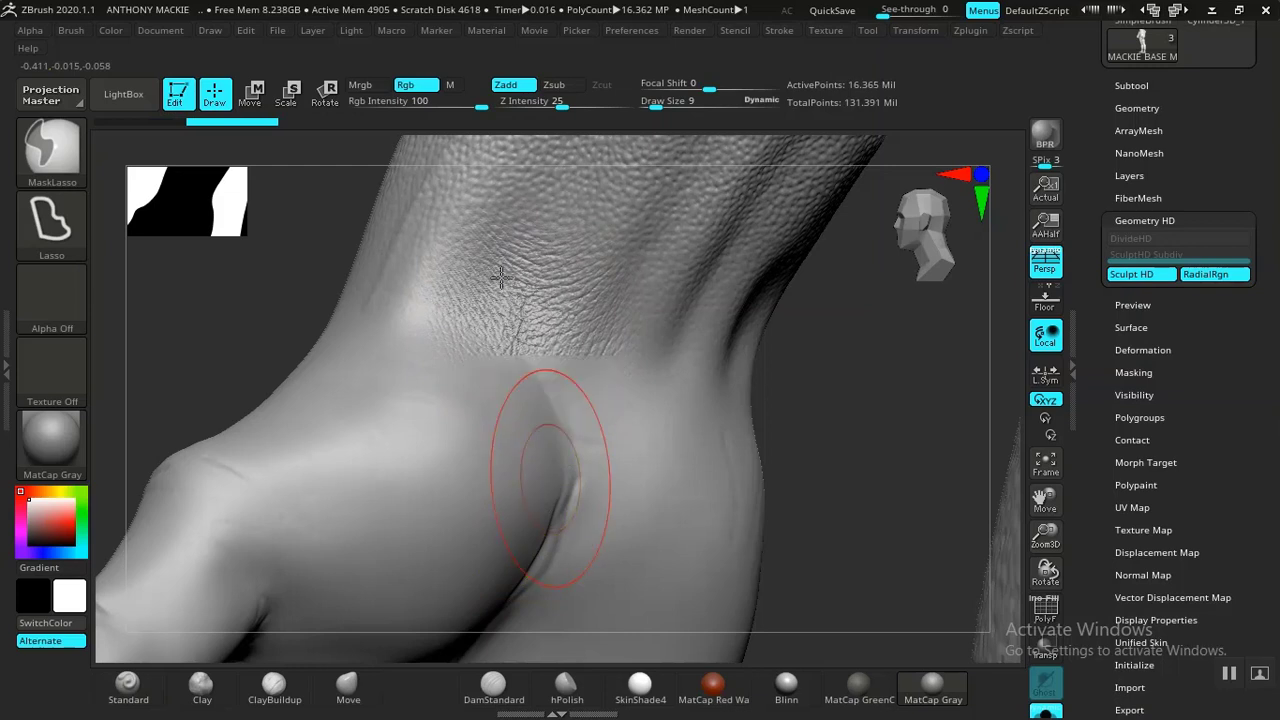
left_click_drag(553, 106, 549, 104)
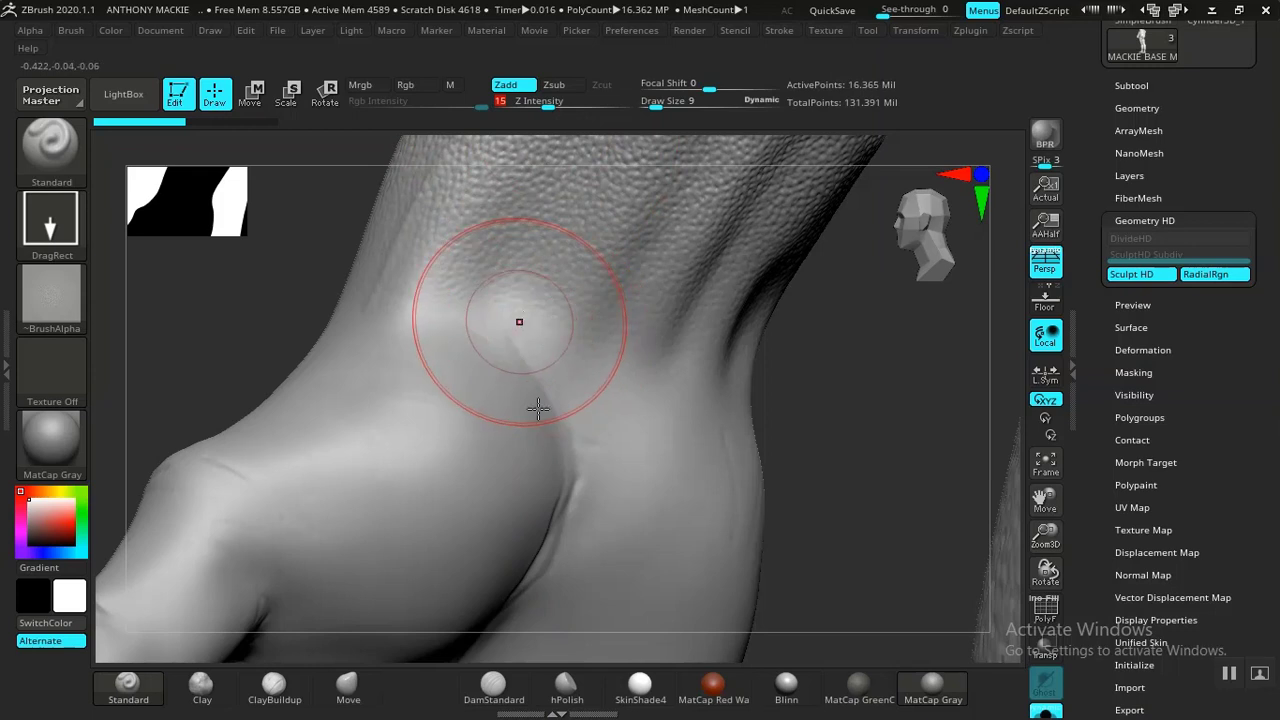
left_click_drag(565, 518, 578, 546)
left_click_drag(657, 380, 697, 442)
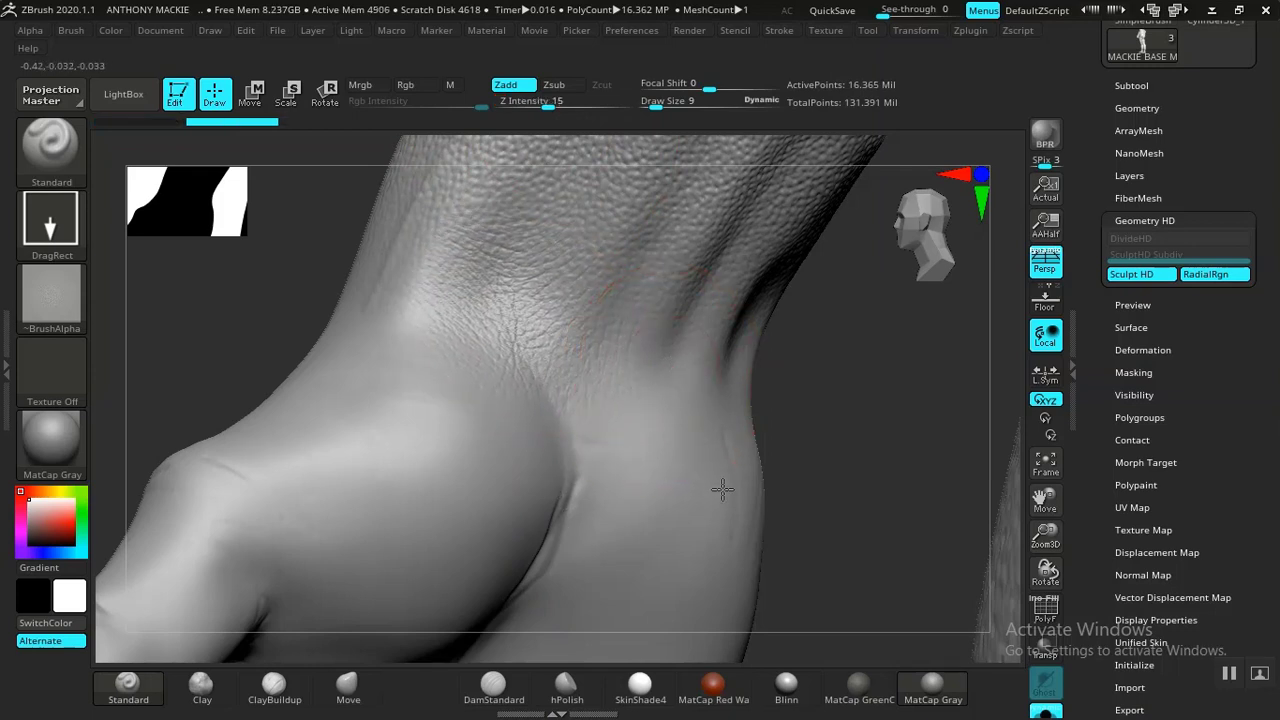
left_click_drag(730, 491, 729, 490)
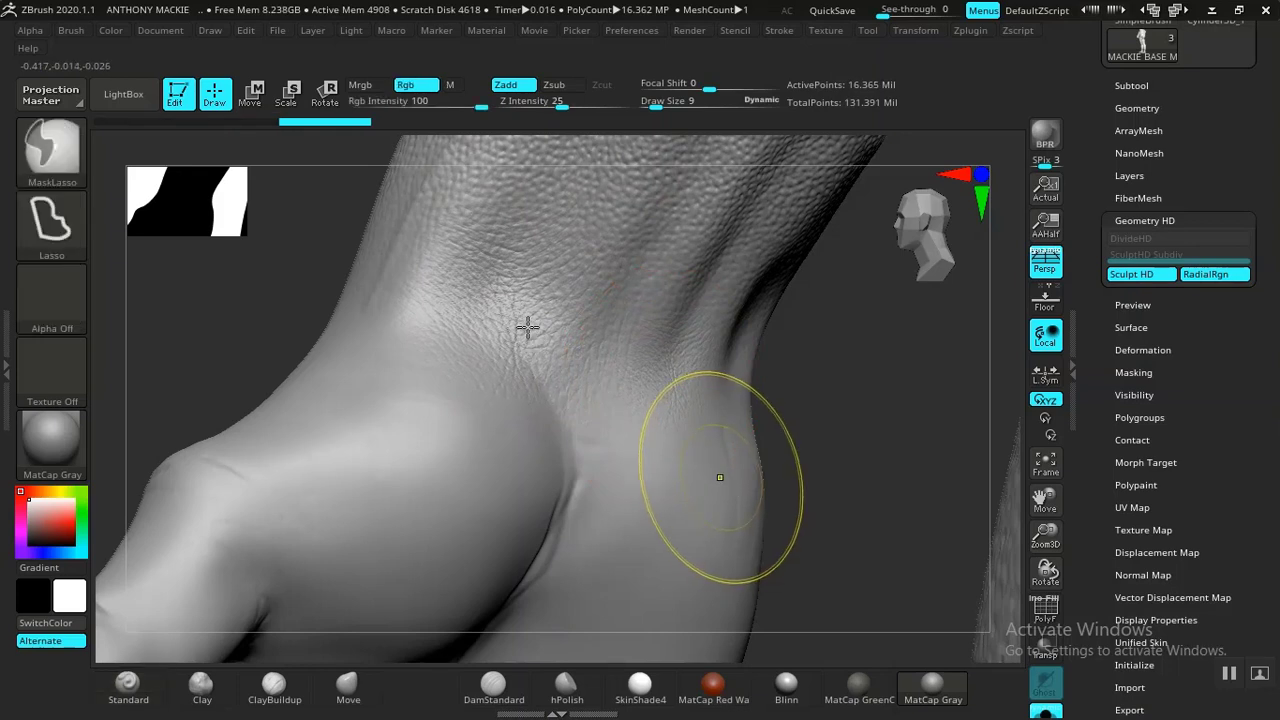
- Undo the latest skin alpha stamps on the inner wrist
key("ctrl+z")
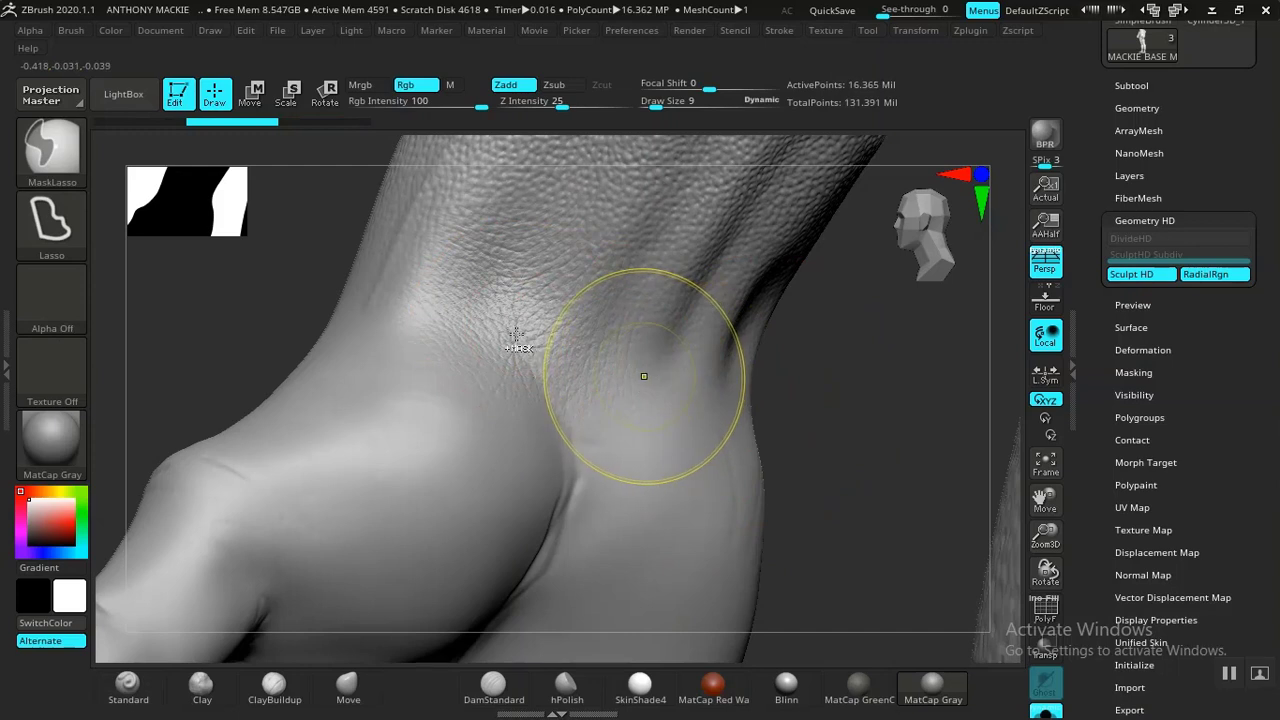
key("ctrl+z")
key("ctrl+z")
key("ctrl+z")
key("ctrl+z")
key("ctrl+z")
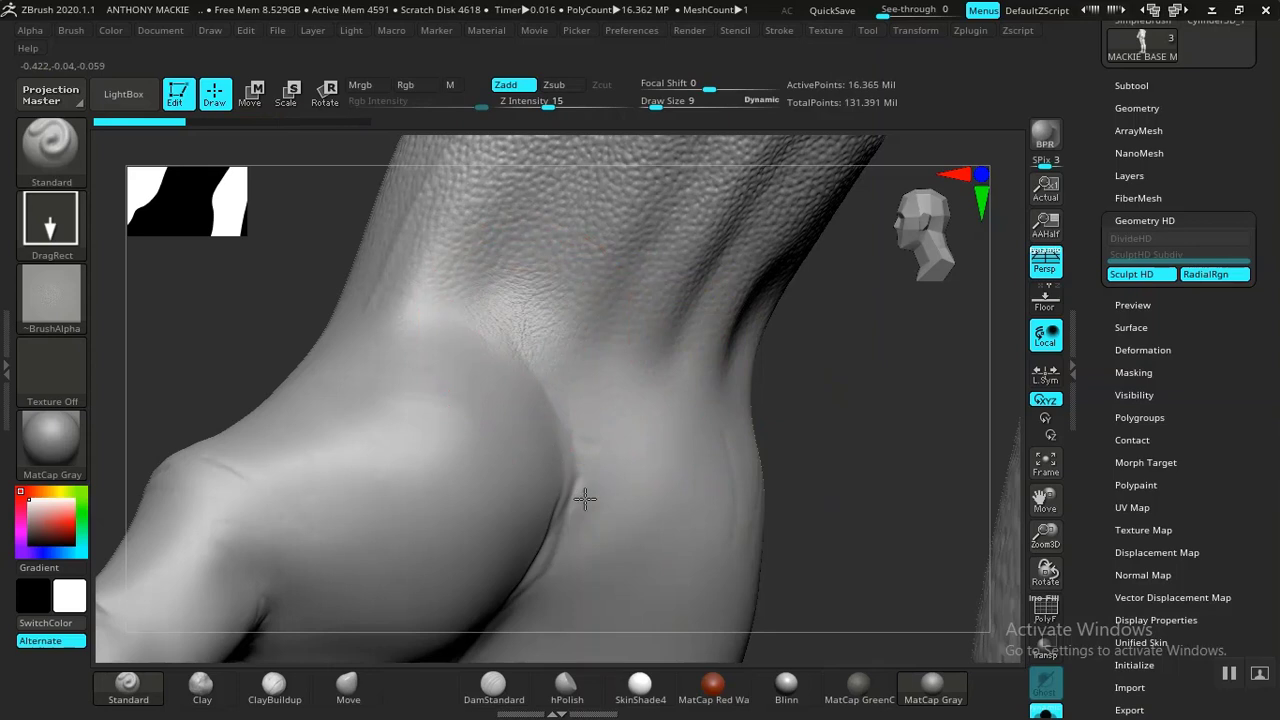
key("ctrl+shift+z")
key("ctrl+shift+z")
key("ctrl+shift+z")
key("ctrl+shift+z")
key("ctrl+shift+z")
key("ctrl+shift+z")
key("ctrl+shift+z")
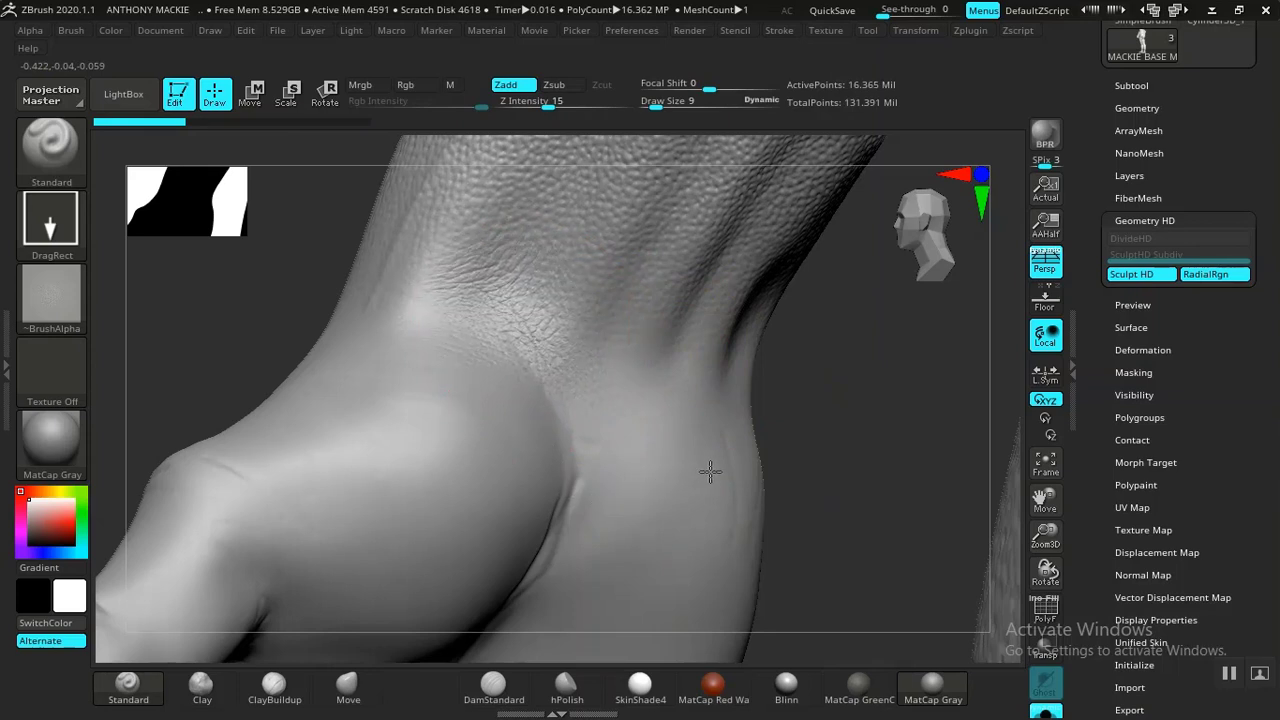
- Stamp the skin alpha across the inner wrist from the forearm pores down to the base of the palm
left_click_drag(749, 431, 794, 380)
mouse_move(691, 374)
left_mouse_down()
mouse_move(700, 443)
mouse_move(729, 473)
left_mouse_up()
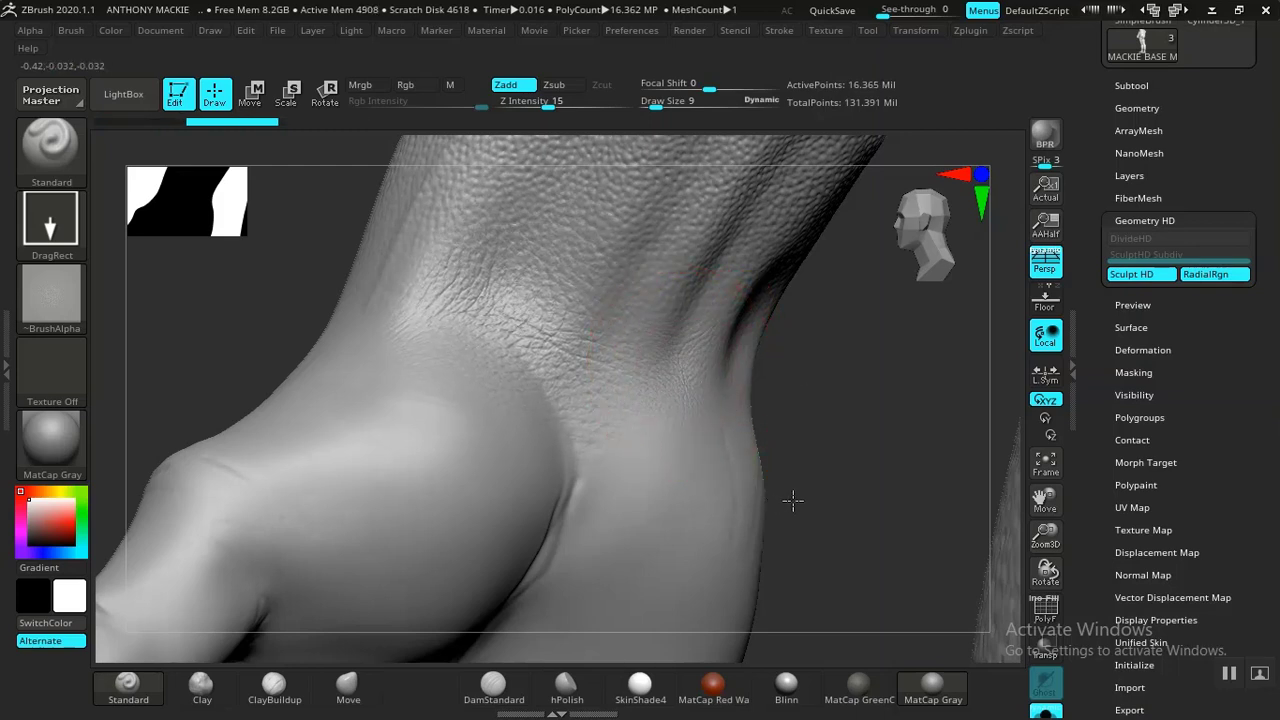
mouse_move(792, 500)
left_mouse_down()
mouse_move(791, 517)
mouse_move(849, 506)
mouse_move(918, 436)
mouse_move(940, 340)
mouse_move(986, 329)
mouse_move(823, 440)
mouse_move(840, 430)
mouse_move(820, 354)
mouse_move(428, 371)
left_mouse_up()
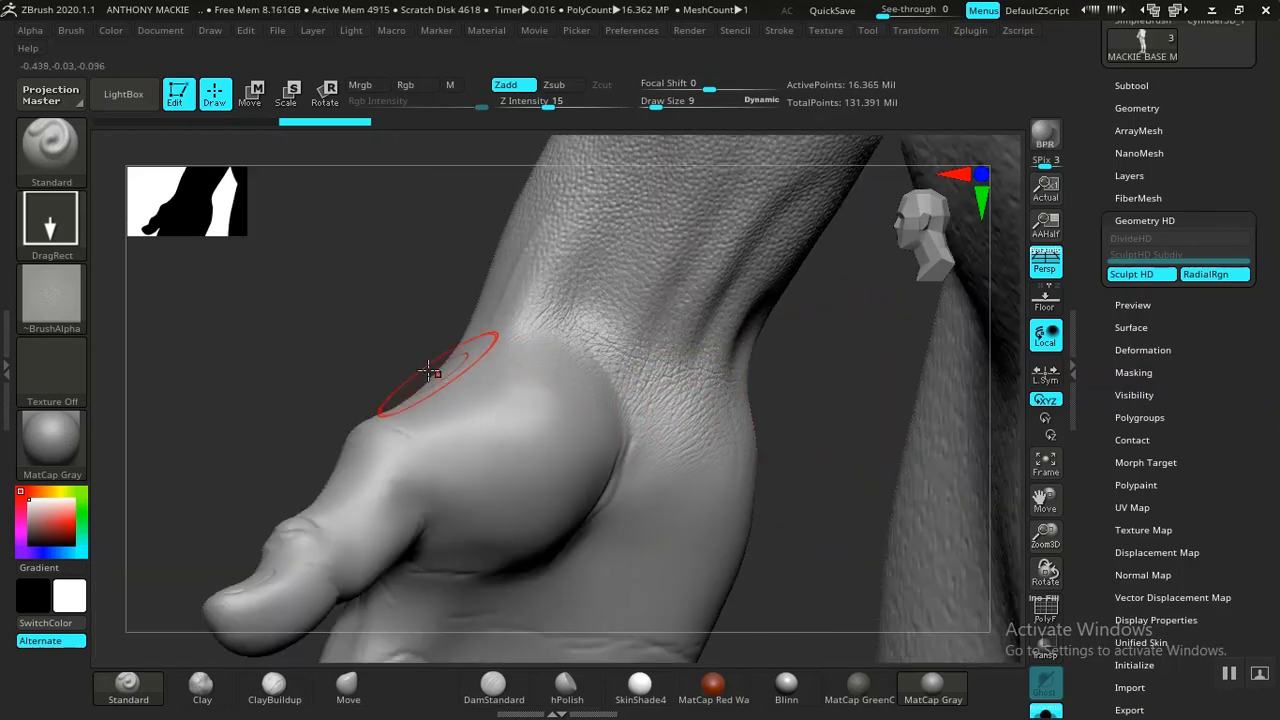
- Bring the back of the hand into view and load the skin alpha 03.psd from the femaleFace_30s_05 folder
left_click_drag(393, 312, 98, 240)
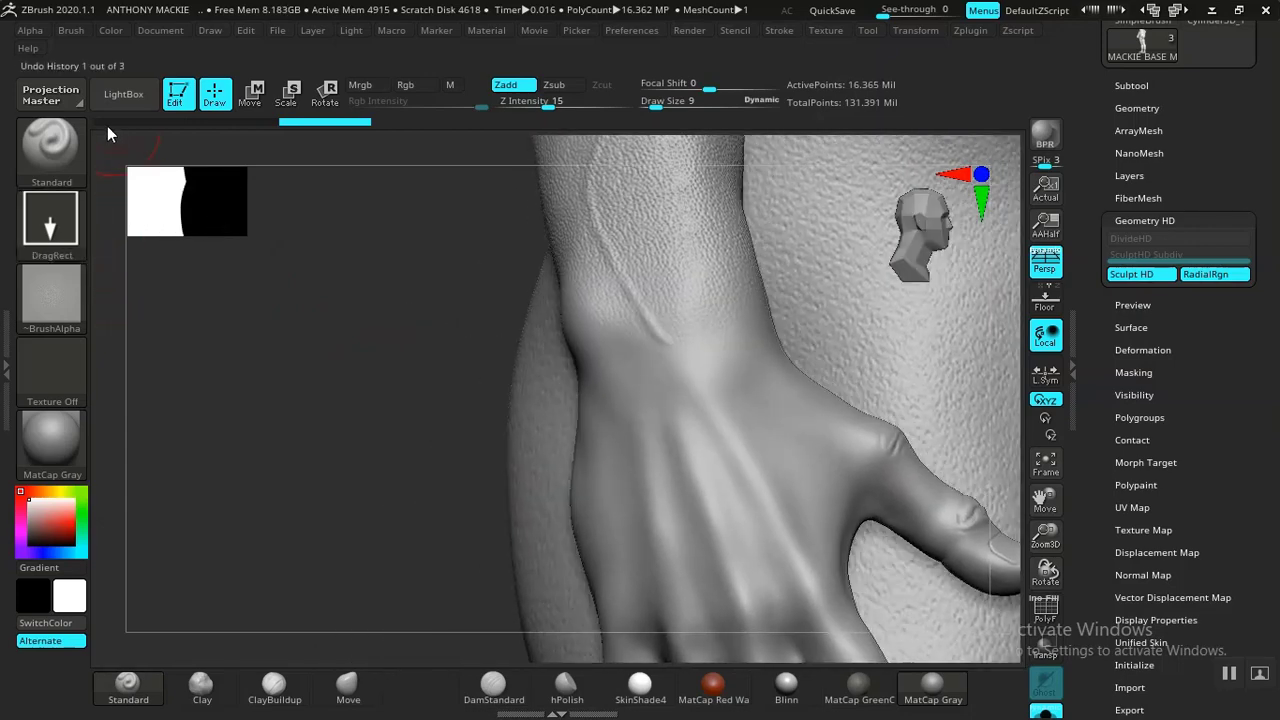
left_click(119, 95)
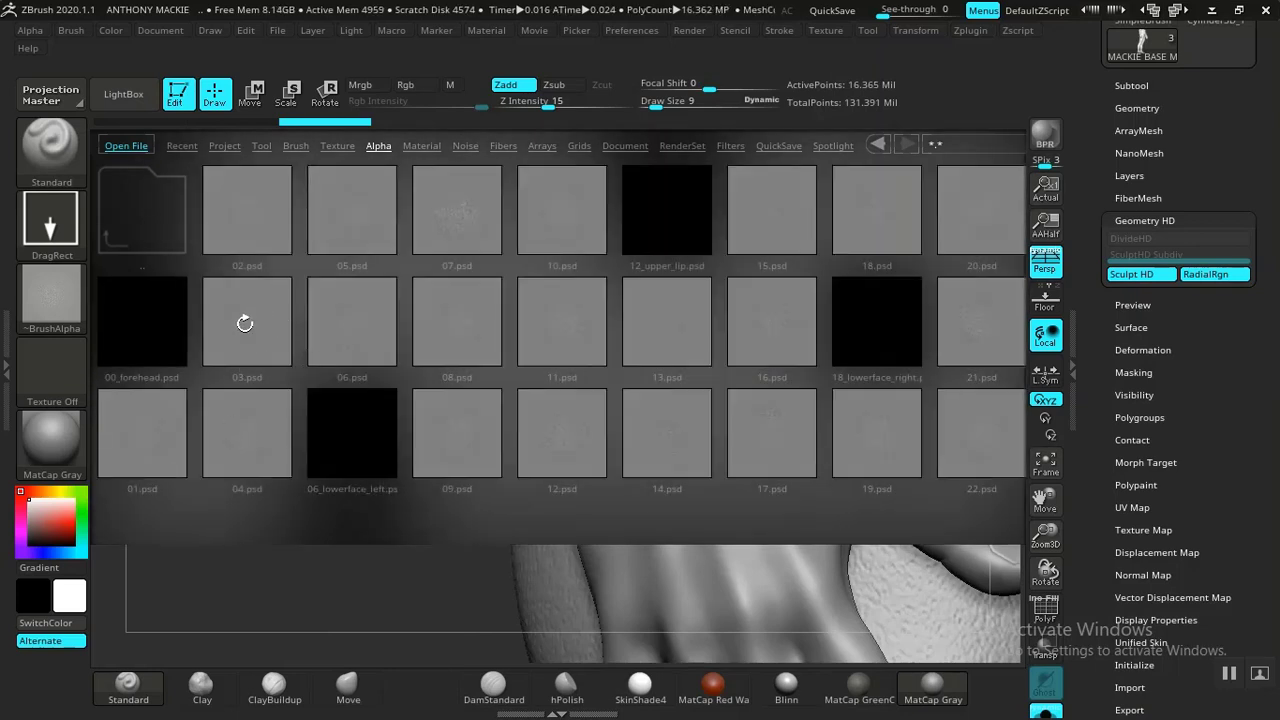
double_click(248, 319)
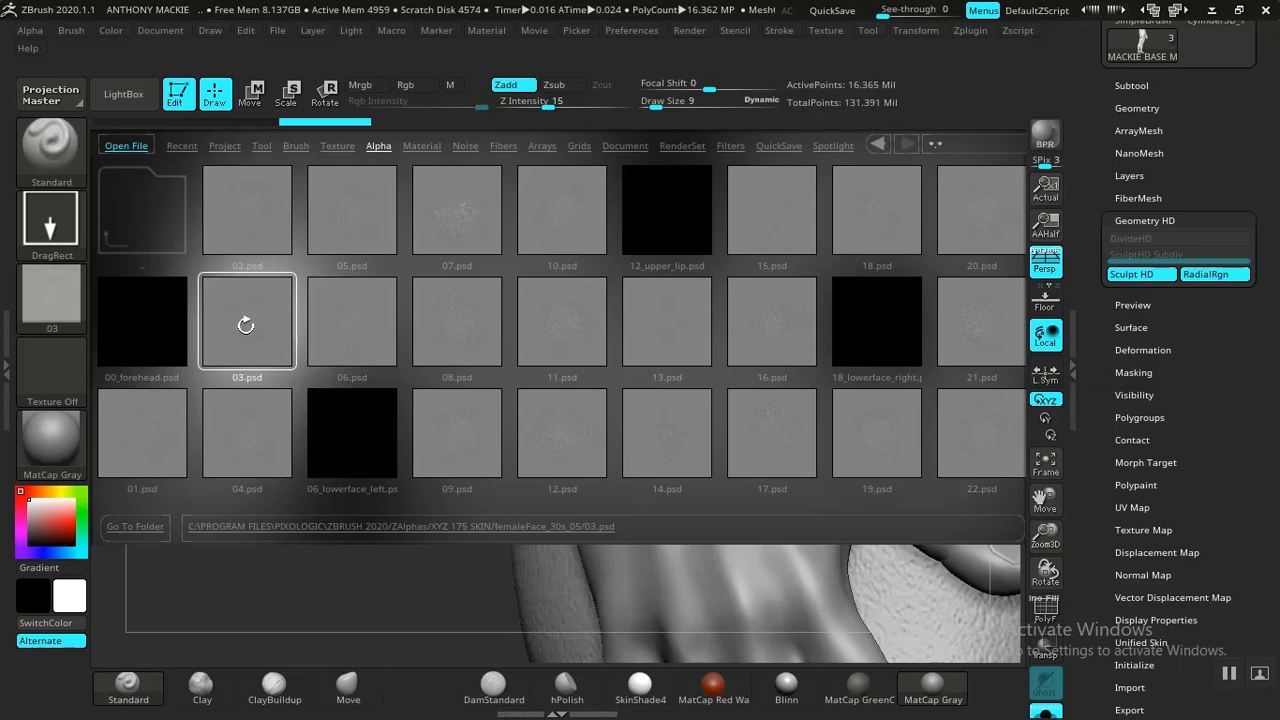
left_click(127, 95)
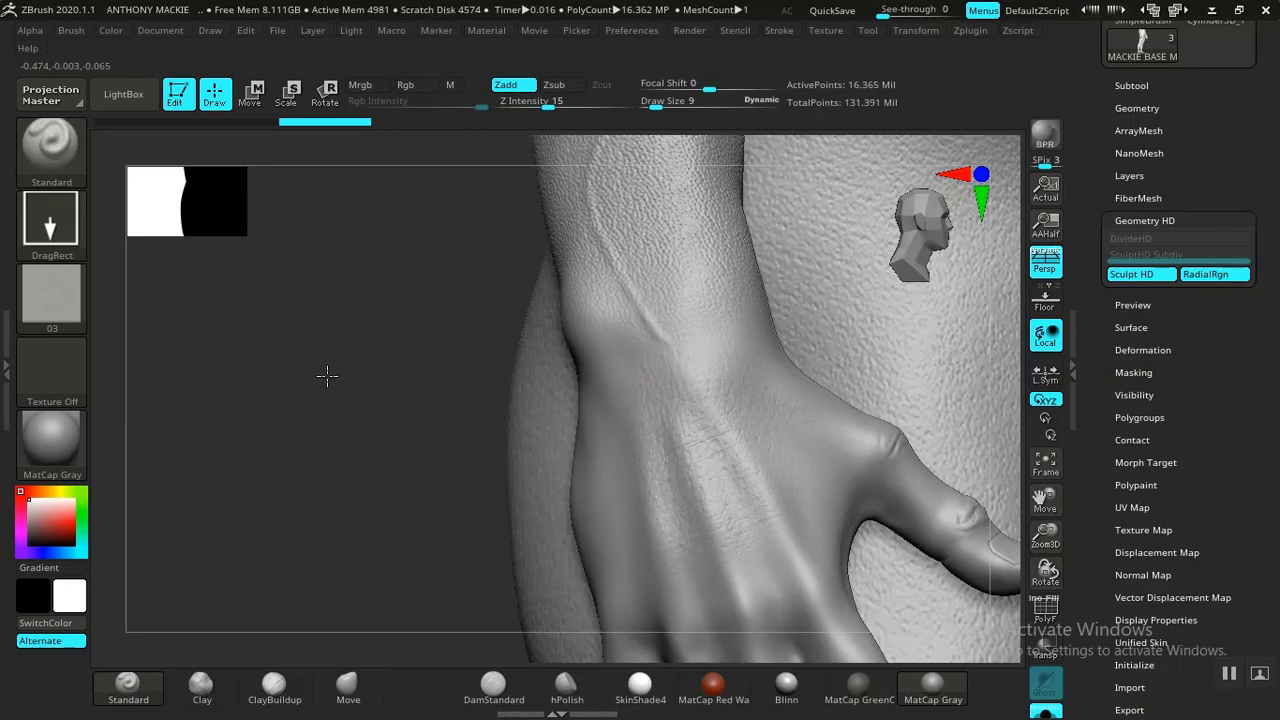
- Remove the trial stamp from the back of the hand and set the Z Intensity to 26
left_click_drag(327, 376, 306, 366, "alt")
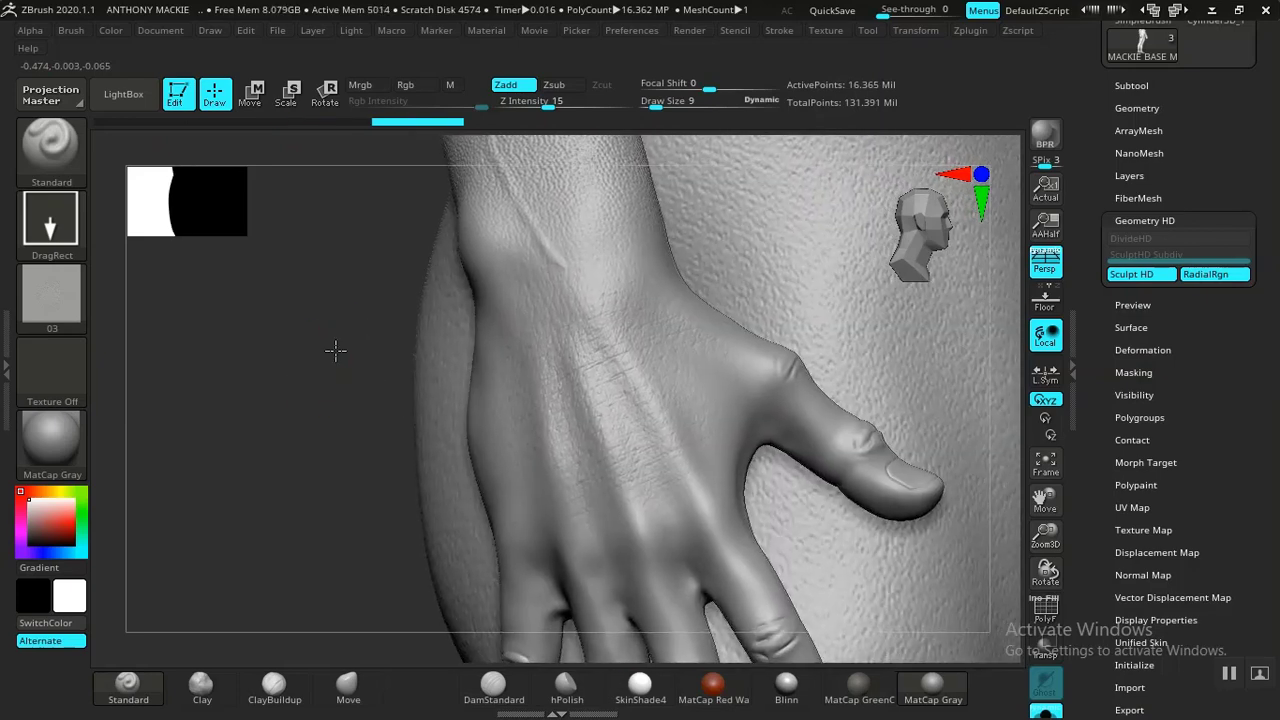
right_click_drag(337, 356, 350, 382, "ctrl")
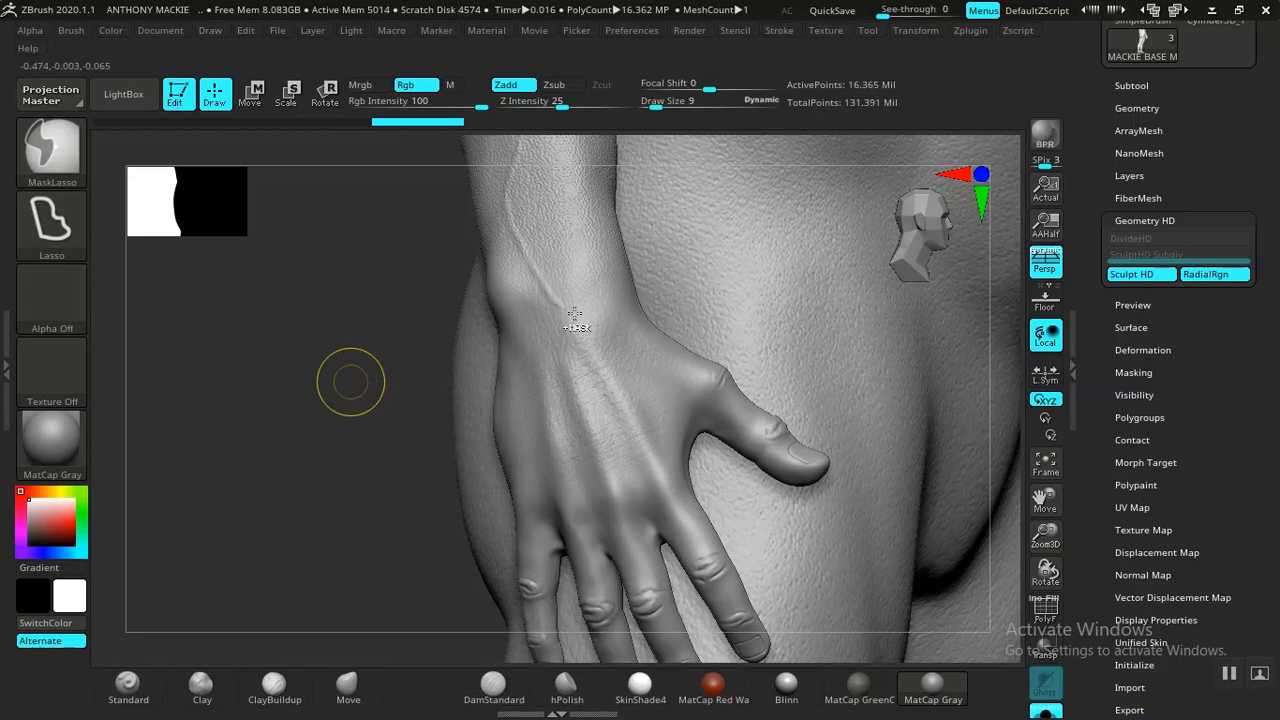
left_click(562, 102)
type("27")
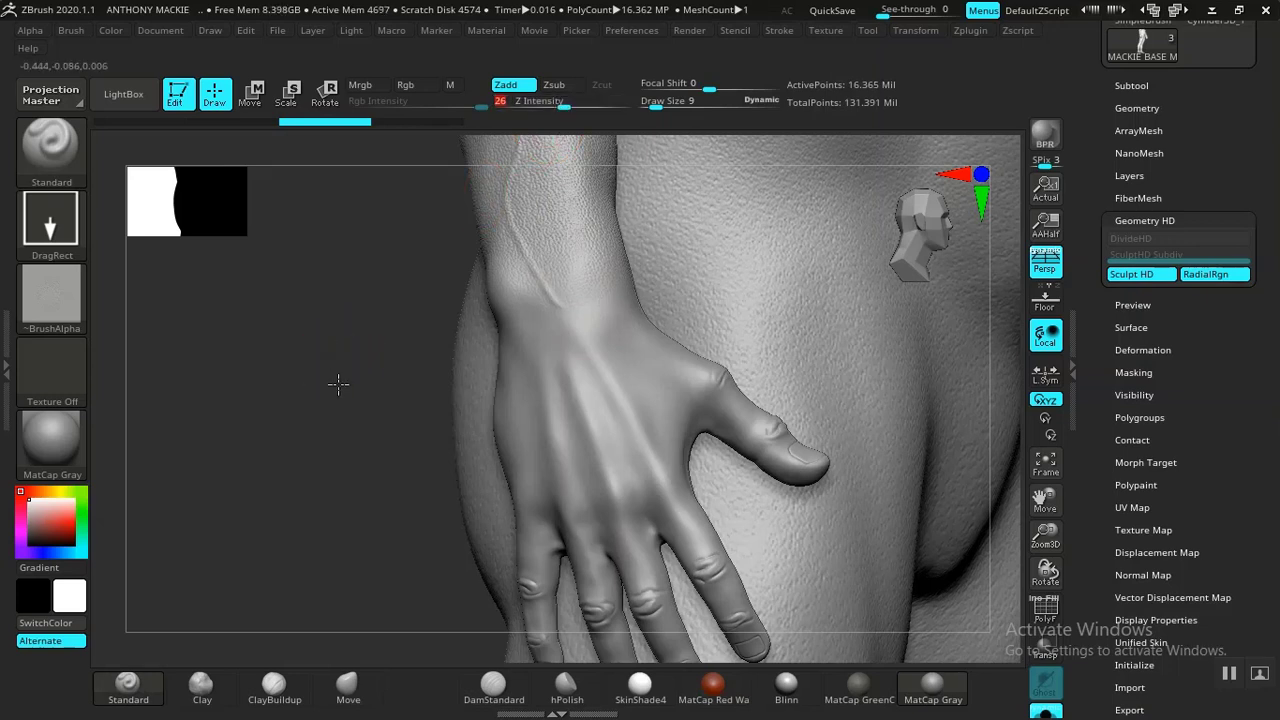
left_click_drag(355, 456, 355, 456, "alt")
- Try stamping the 03 skin alpha over the back of the wrist at Z Intensity 26
mouse_move(525, 399)
left_mouse_down("shift")
mouse_move(566, 374)
mouse_move(551, 329)
mouse_move(575, 446)
left_mouse_up("shift")
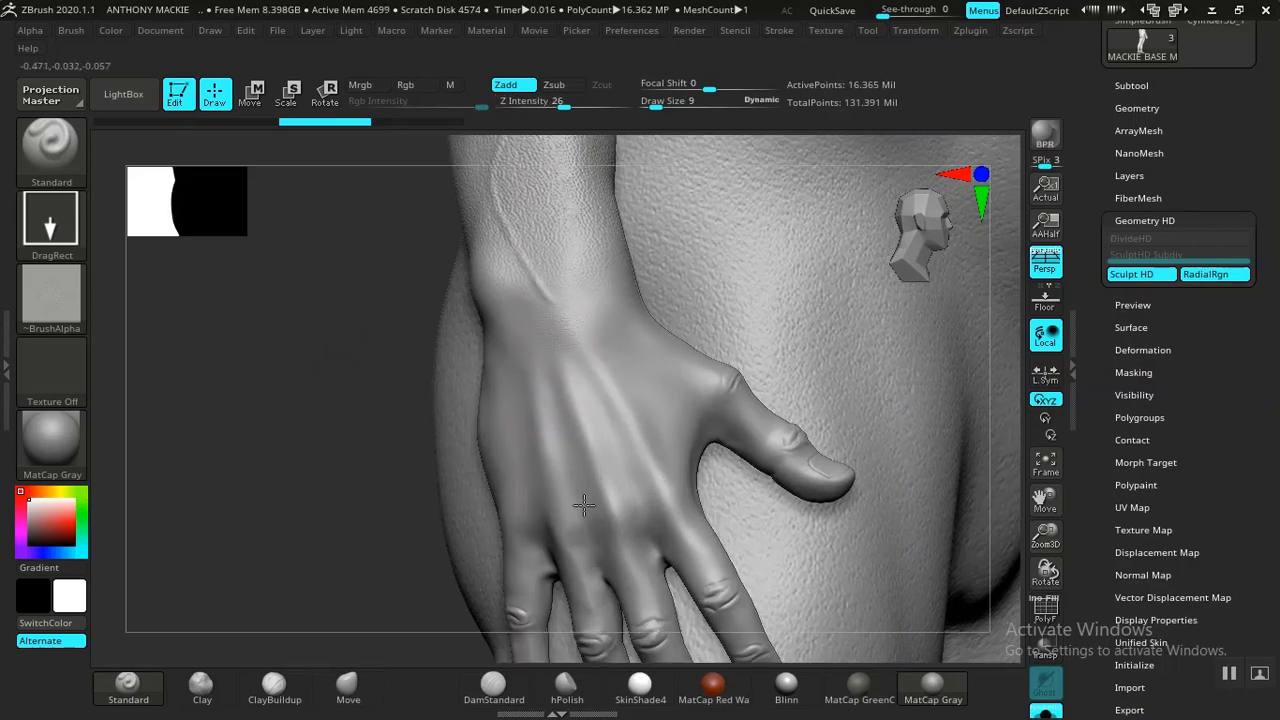
left_click_drag(558, 318, 551, 427)
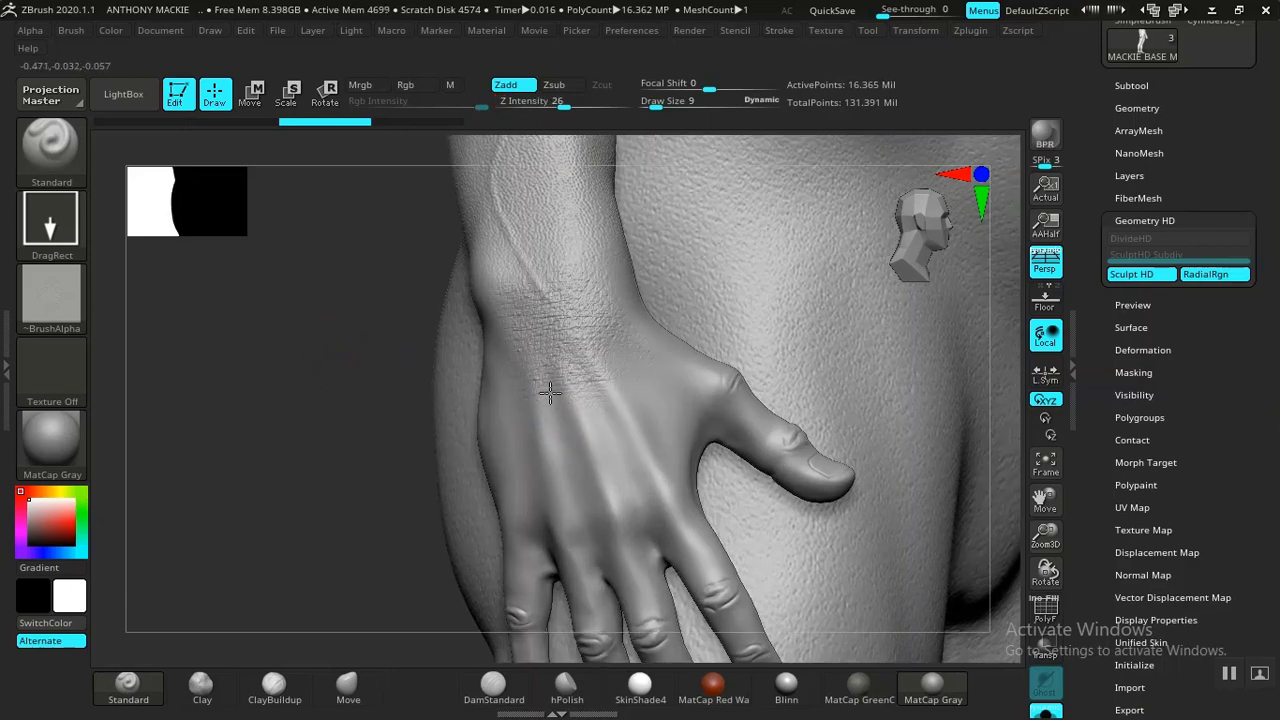
left_click_drag(530, 373, 583, 510)
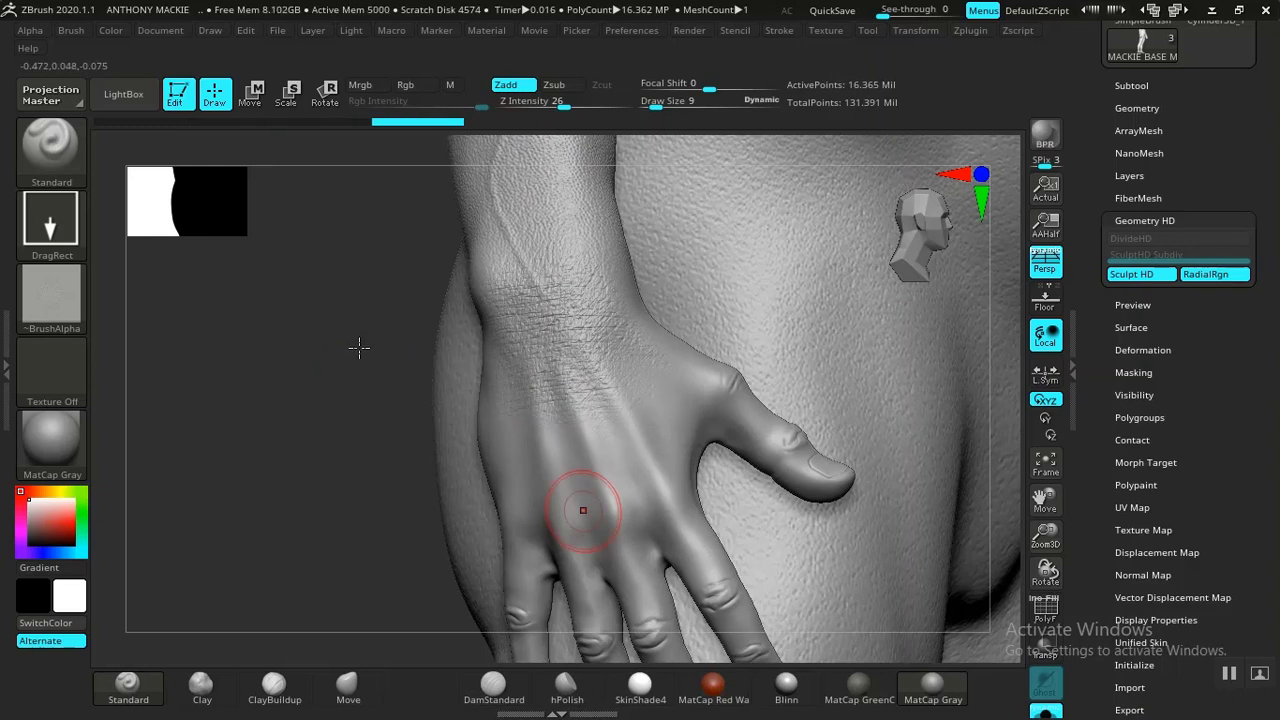
key("ctrl+z")
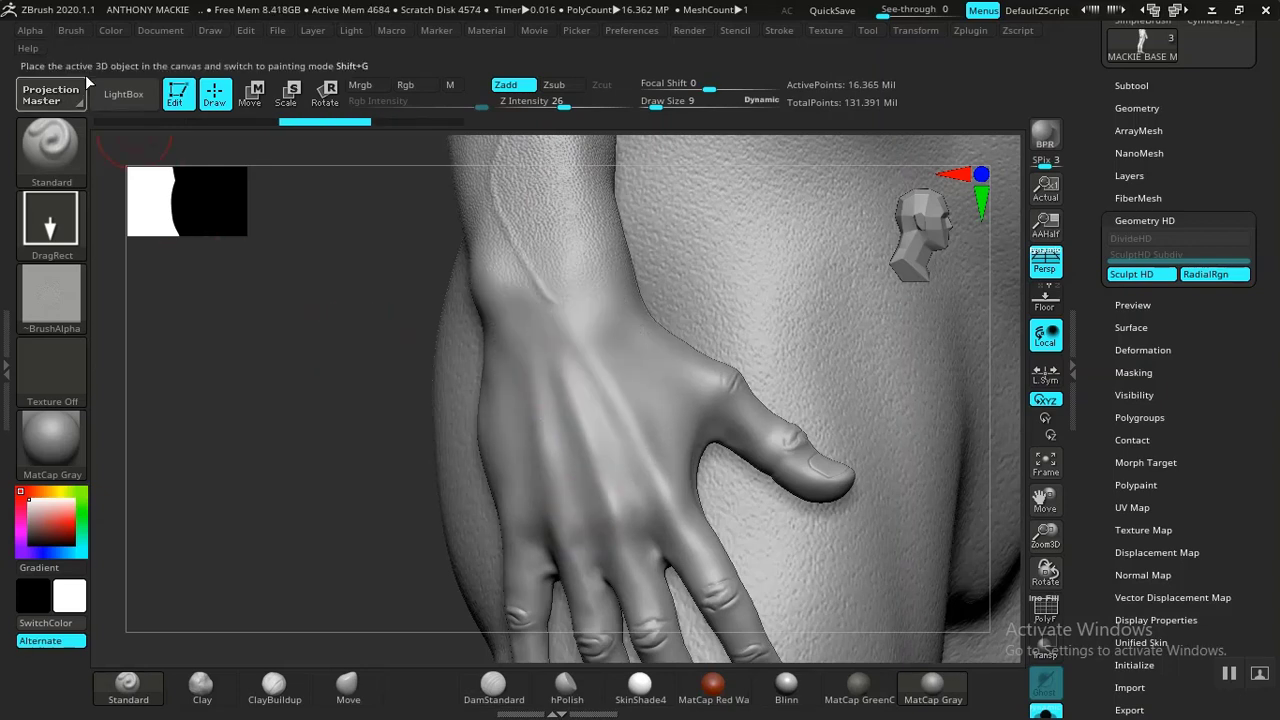
- Check the alpha's settings and stamp the 03 skin alpha where the back of the wrist meets the hand
left_click(30, 30)
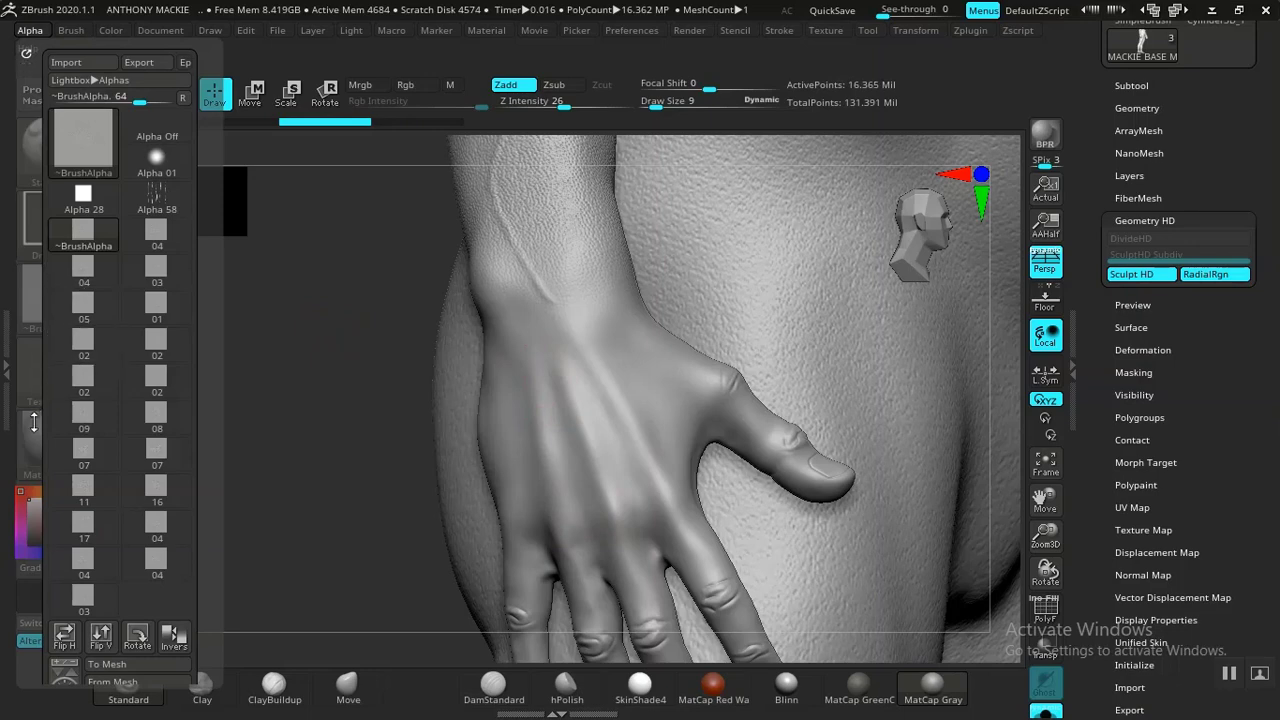
scroll(140, 432, "down", 5)
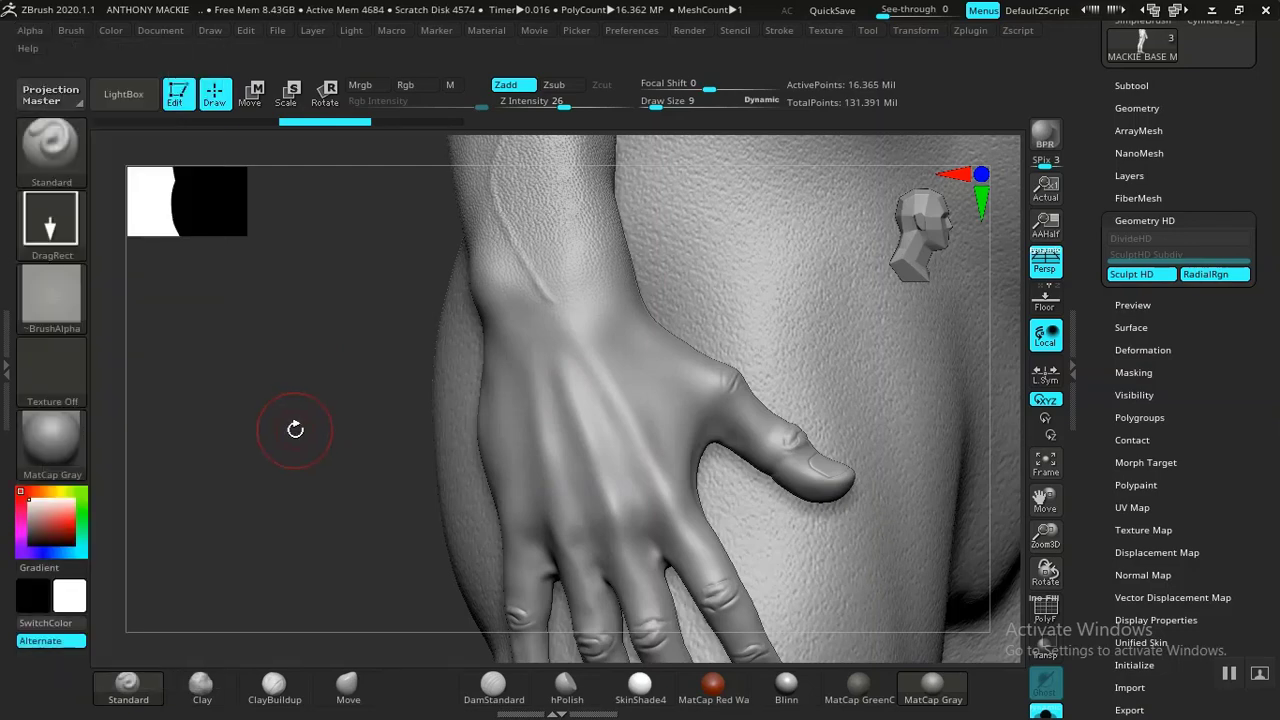
left_click_drag(329, 385, 296, 320, "alt")
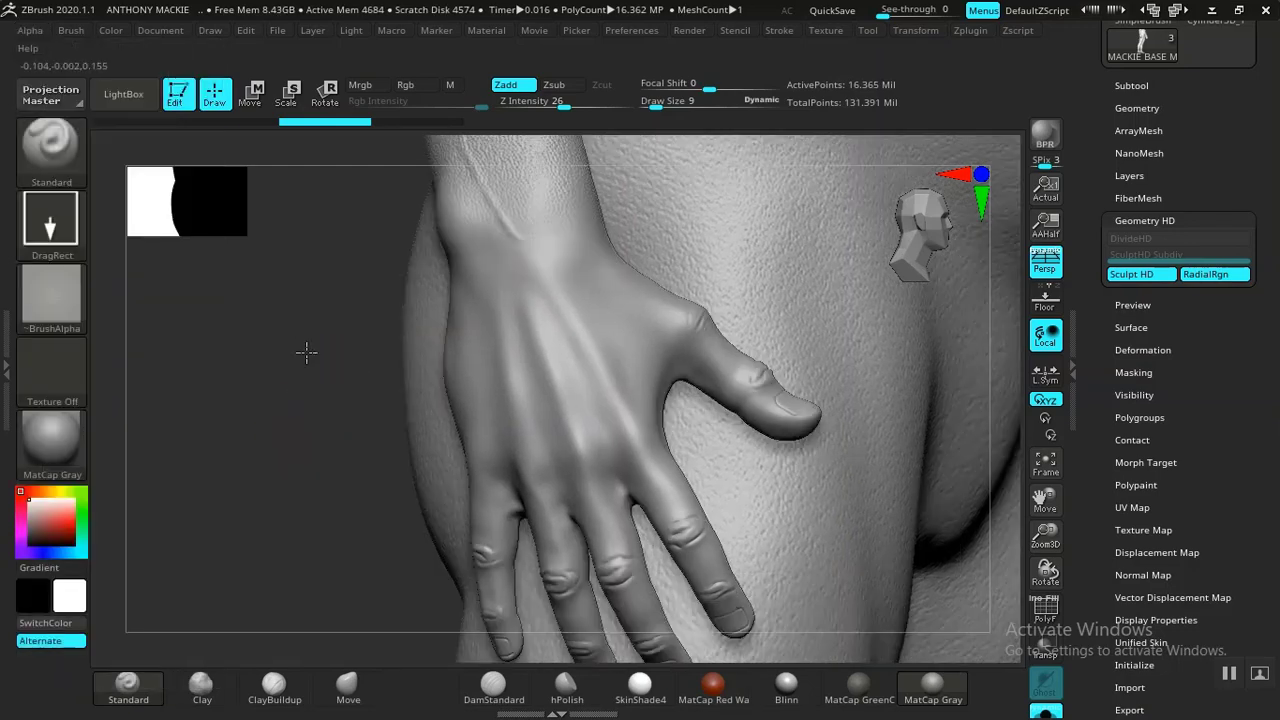
left_click_drag(320, 383, 349, 374, "alt")
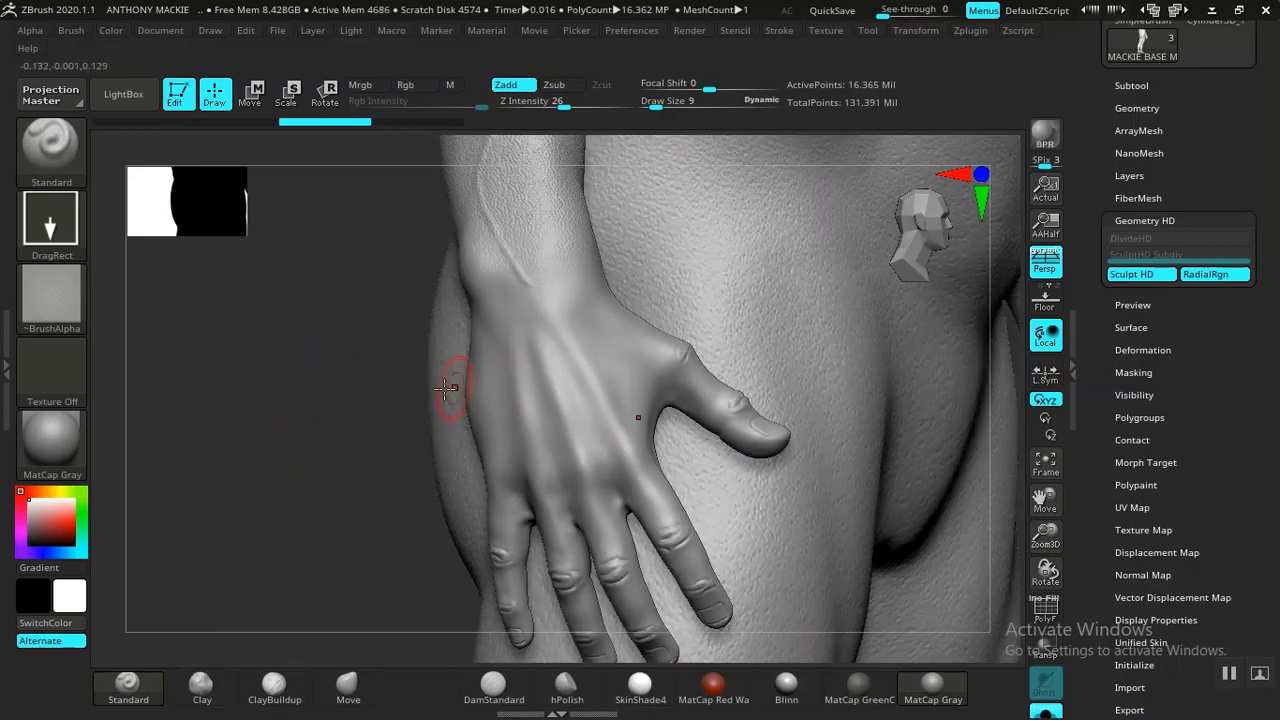
left_click_drag(361, 445, 364, 456, "alt")
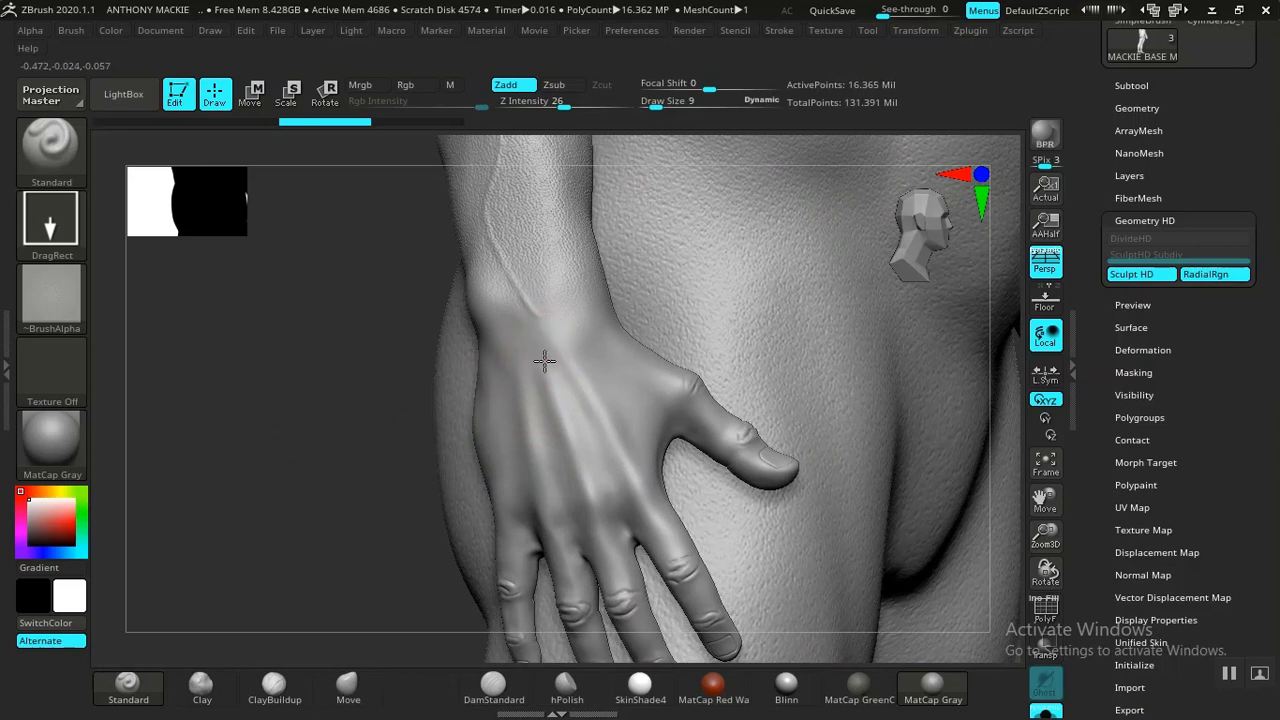
mouse_move(569, 458)
left_mouse_down()
mouse_move(597, 521)
mouse_move(572, 513)
left_mouse_up()
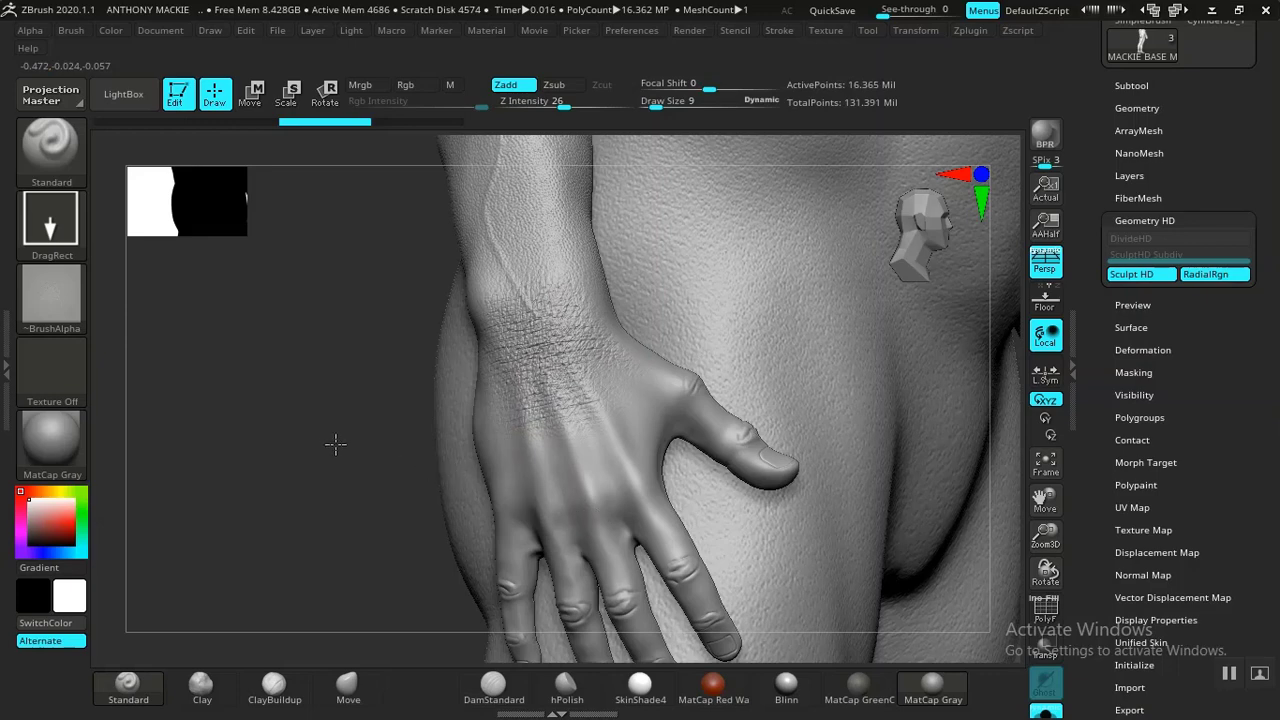
- Undo the skin stamp between the wrist and hand and restamp the alpha higher, across the back of the wrist
left_click_drag(336, 444, 380, 546, "alt")
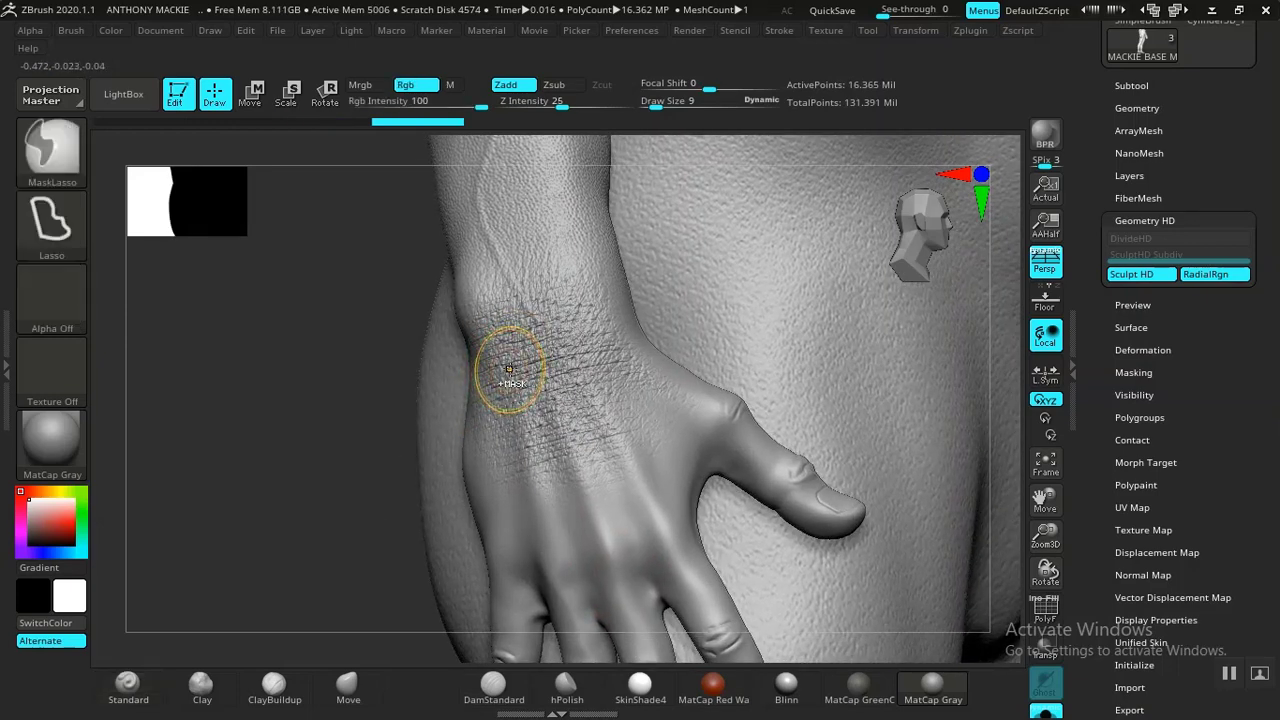
key("ctrl")
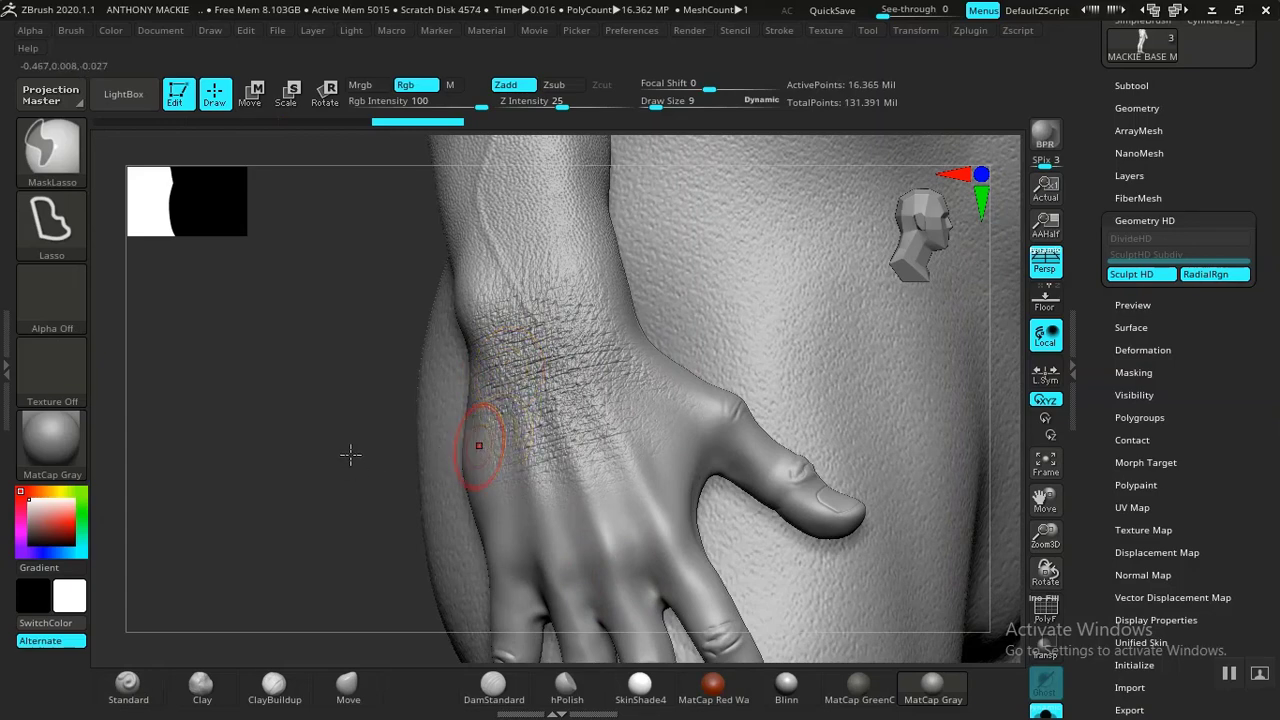
left_click_drag(350, 455, 347, 433, "alt")
key("ctrl")
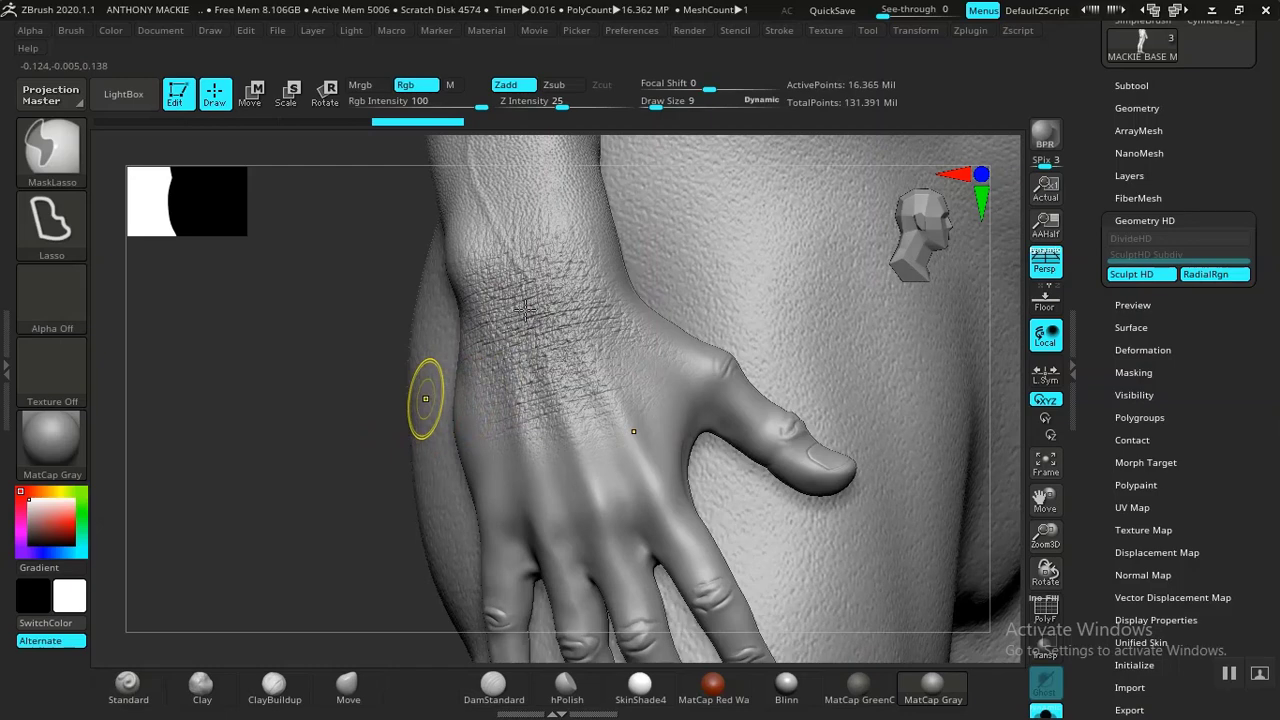
key("ctrl+z")
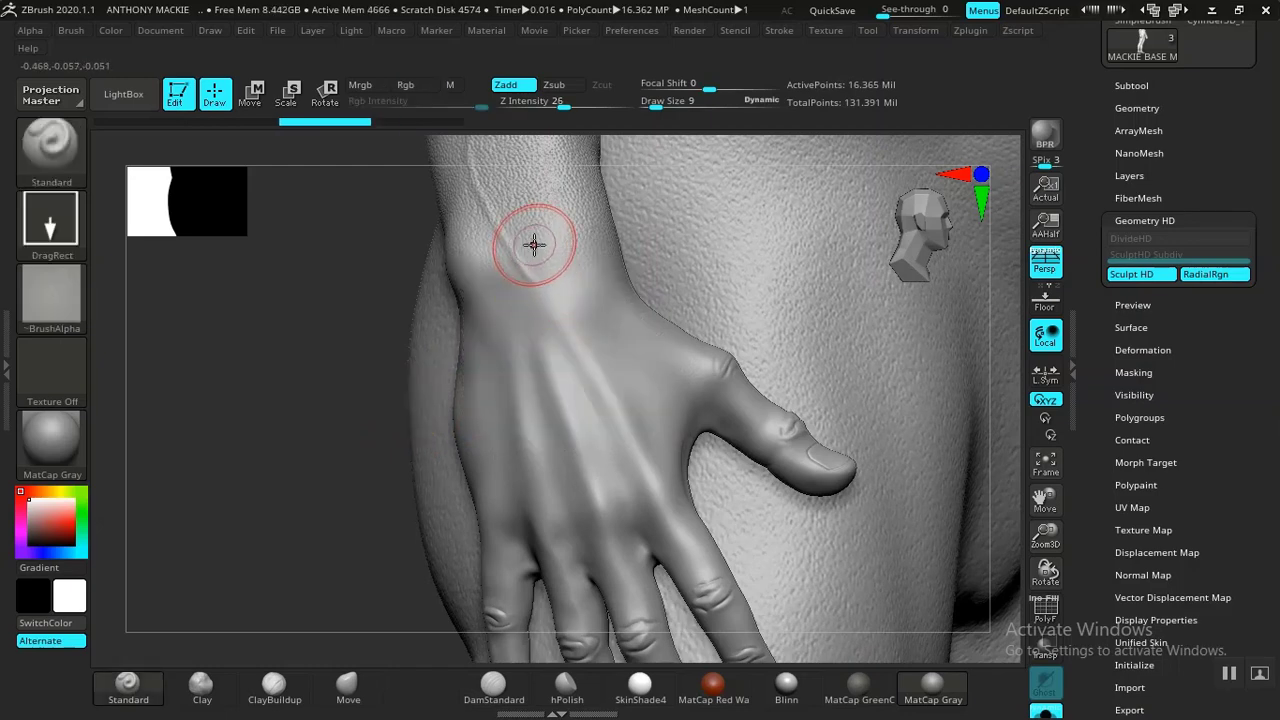
mouse_move(534, 245)
left_mouse_down()
mouse_move(592, 459)
mouse_move(520, 458)
left_mouse_up()
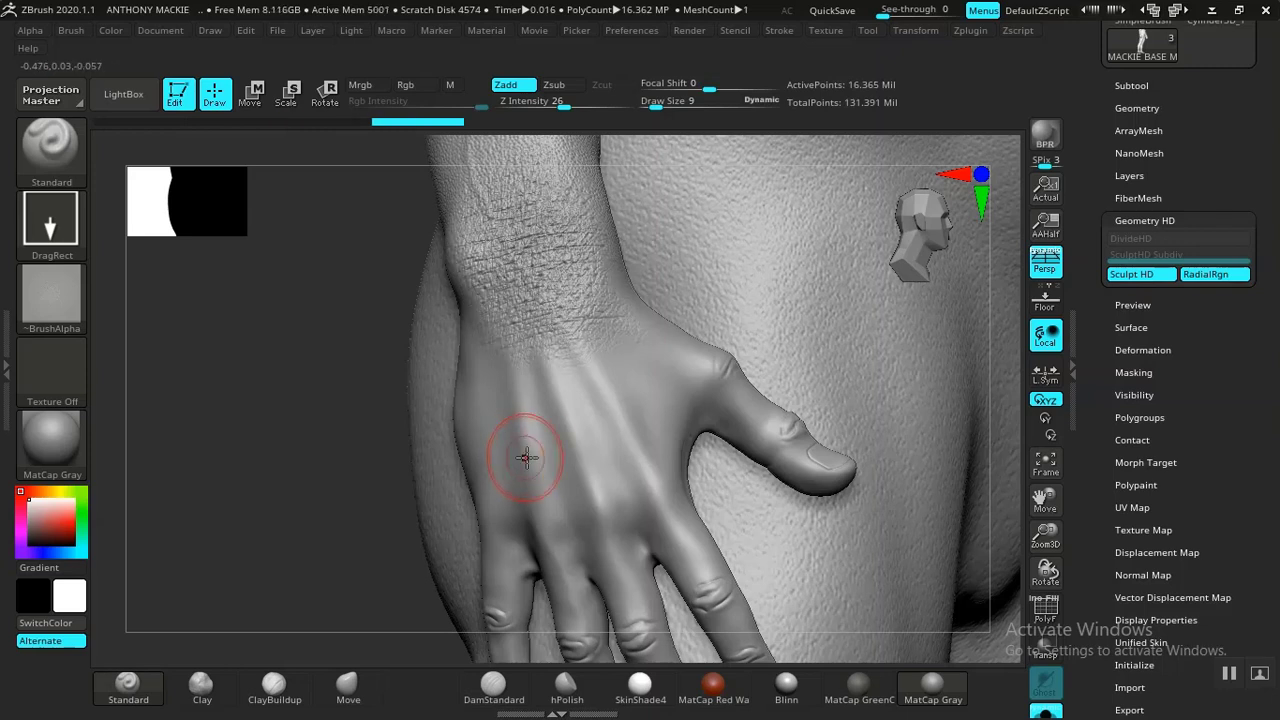
- Try stamping the skin alpha over the middle of the back of the hand
left_click_drag(567, 406, 595, 497)
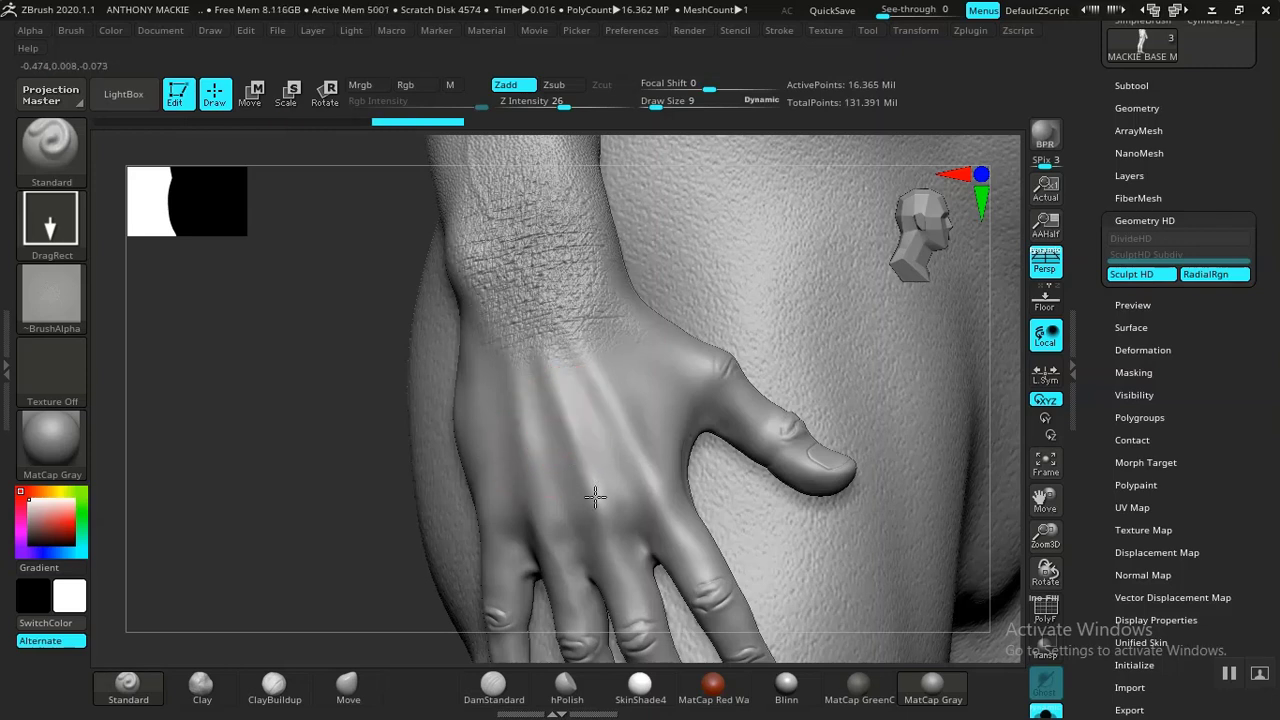
mouse_move(619, 566)
left_mouse_down()
mouse_move(651, 606)
mouse_move(627, 656)
left_mouse_up()
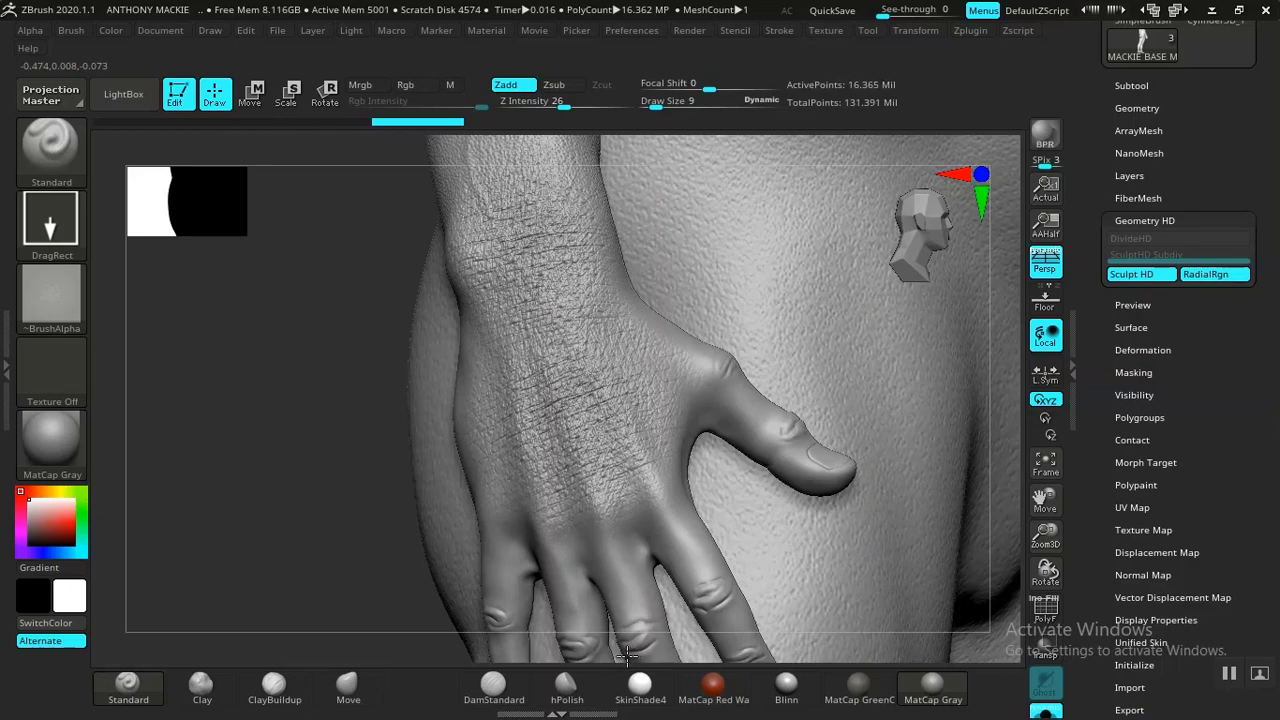
left_click_drag(450, 445, 389, 489)
left_click_drag(330, 535, 320, 538)
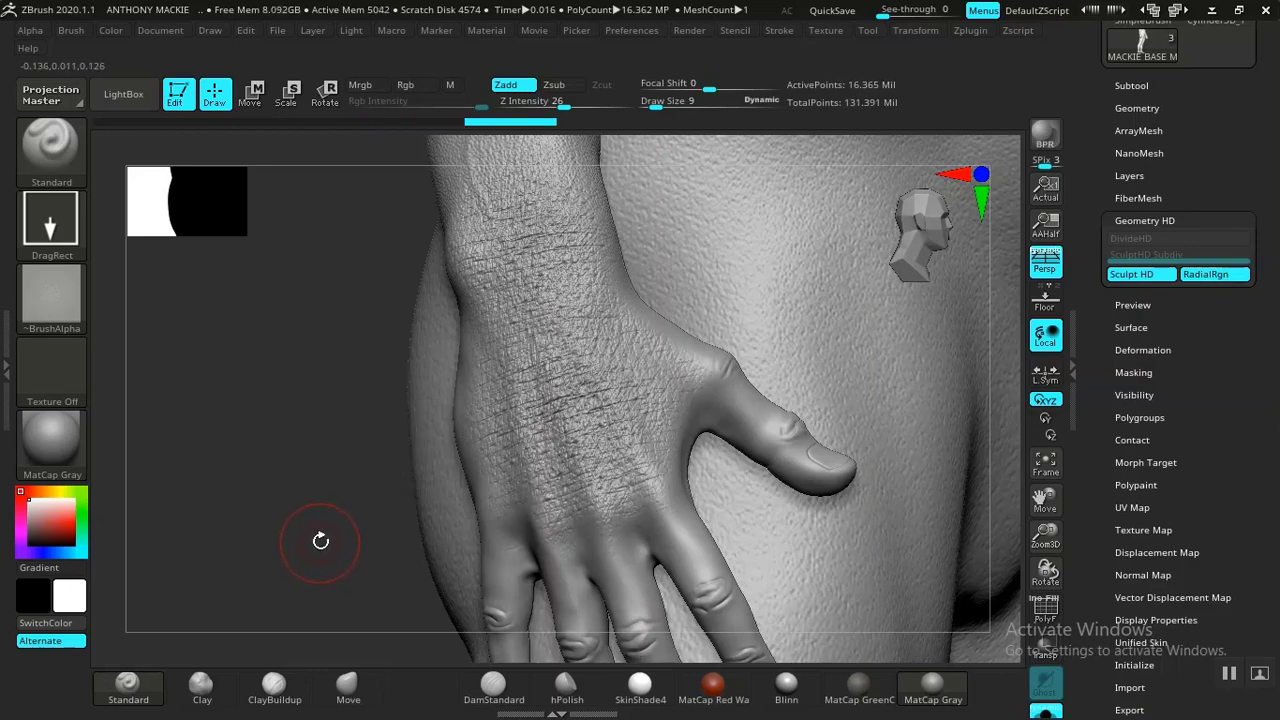
key("ctrl")
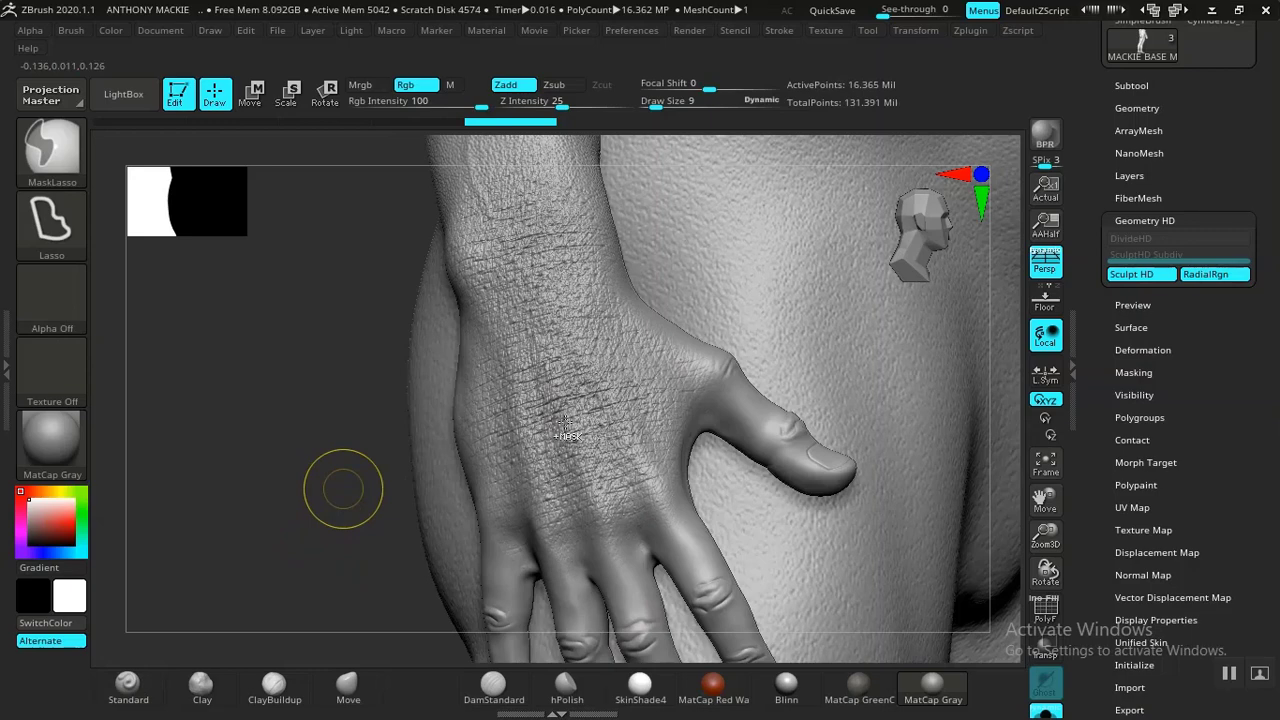
key("ctrl+z")
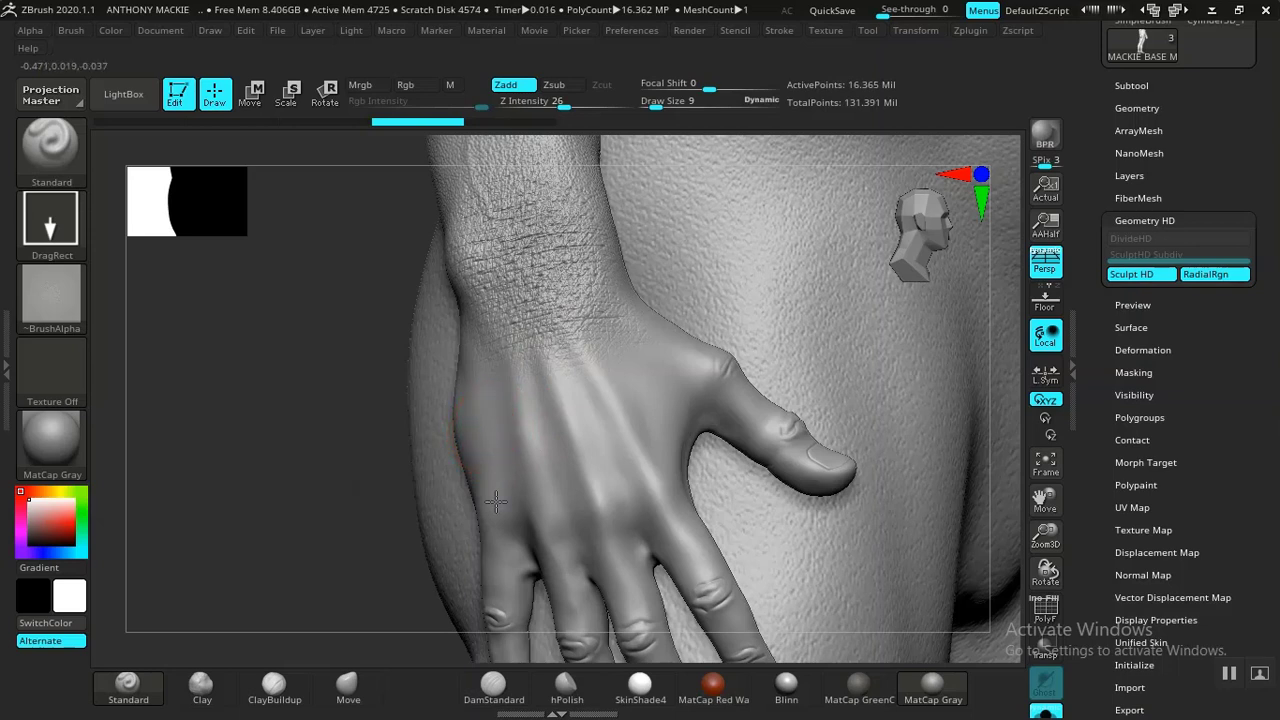
- Stamp the skin alpha over the little-finger and thumb sides of the back of the hand and check the palm for bleed-through
mouse_move(510, 626)
left_mouse_down()
mouse_move(538, 655)
mouse_move(559, 609)
left_mouse_up()
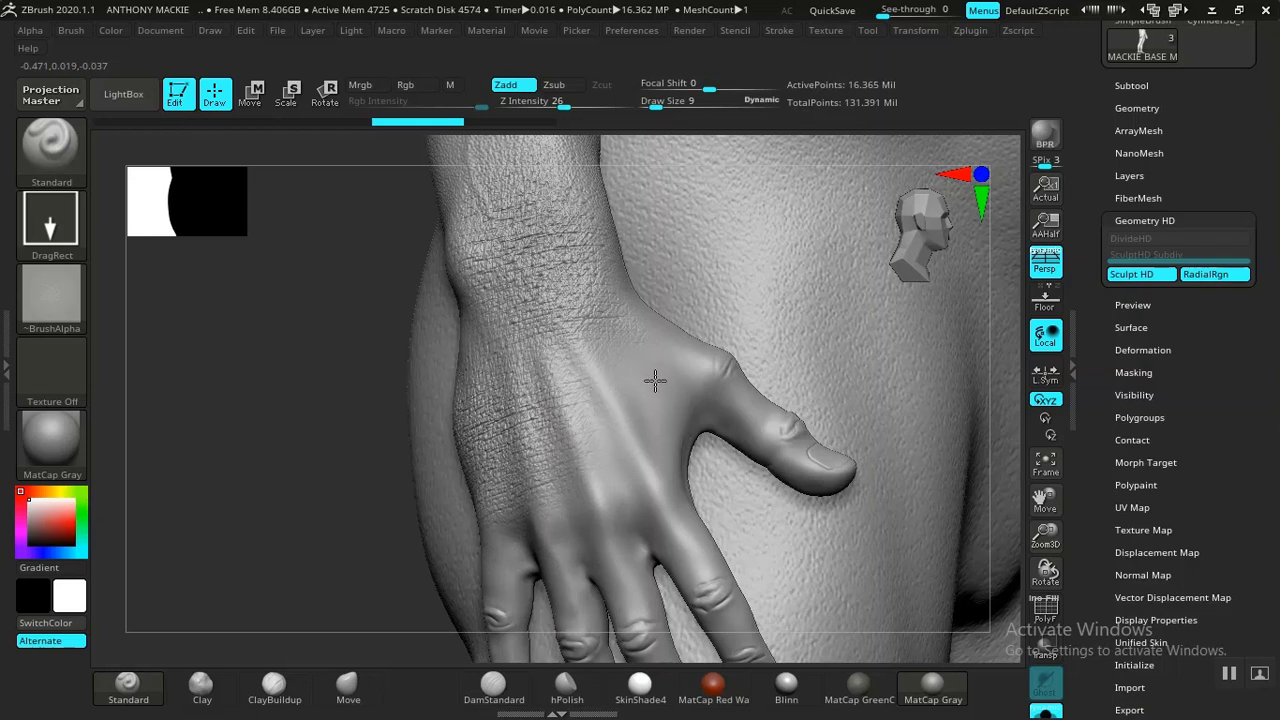
mouse_move(661, 371)
left_mouse_down()
mouse_move(713, 513)
mouse_move(752, 540)
mouse_move(713, 586)
left_mouse_up()
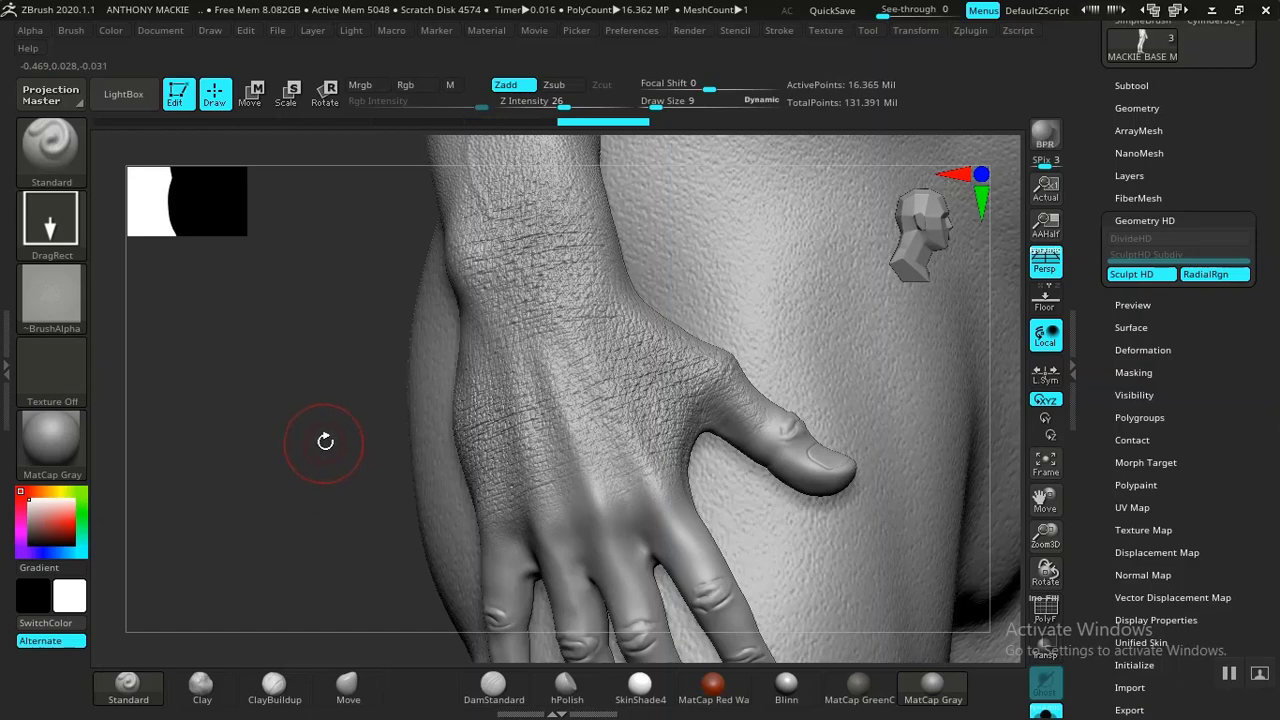
left_click_drag(285, 443, 421, 426)
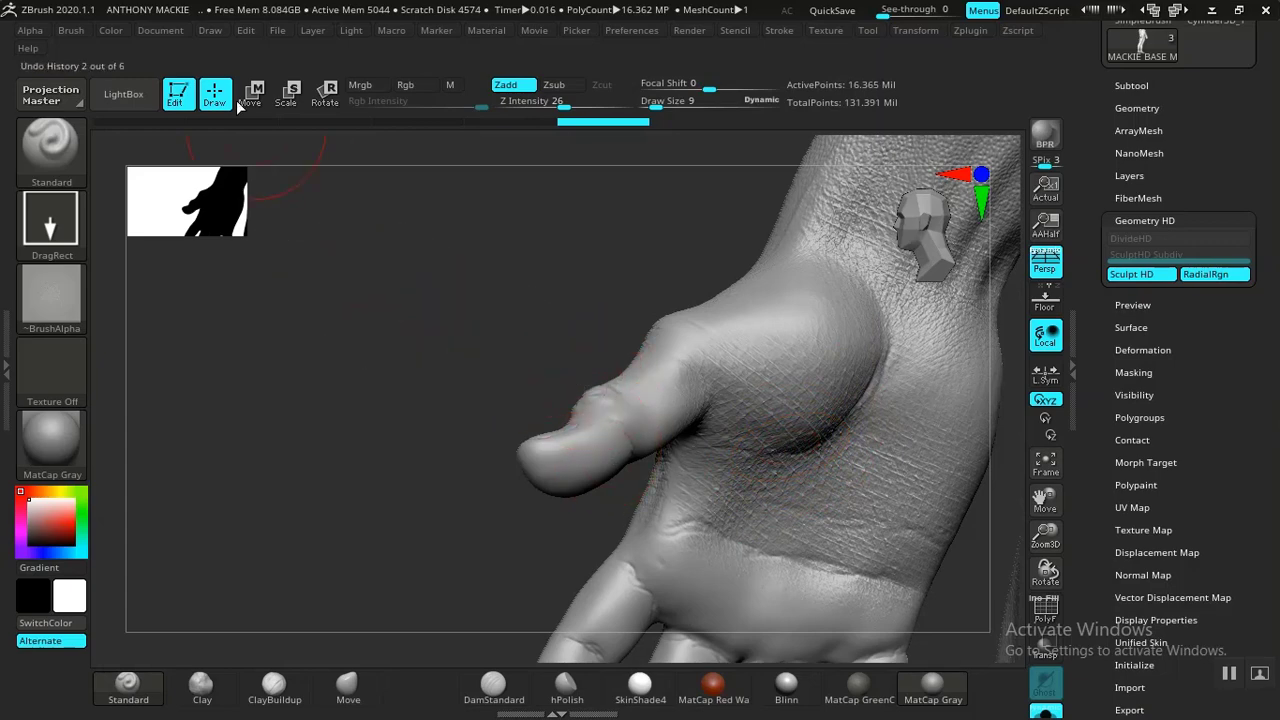
- Undo the thumb-side skin stamp and turn on BackfaceMask in the Standard brush's auto masking settings
left_click(70, 30)
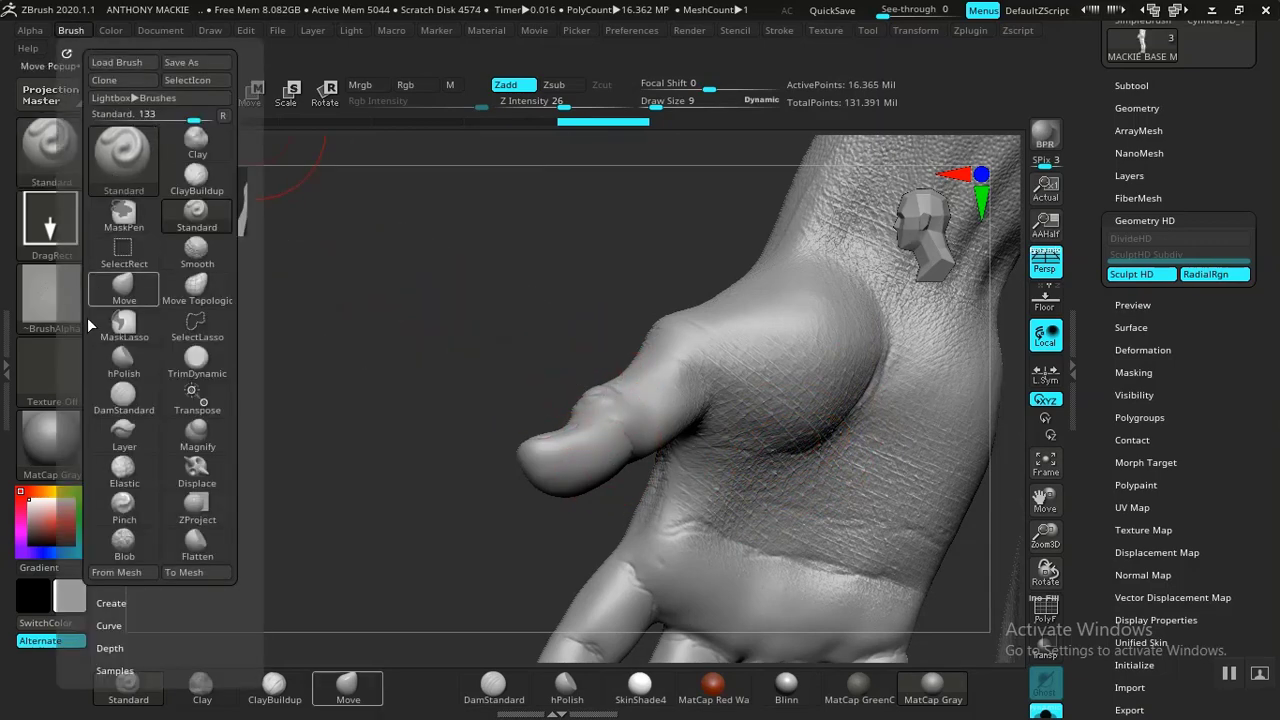
scroll(78, 243, "down", 5)
scroll(221, 365, "down", 5)
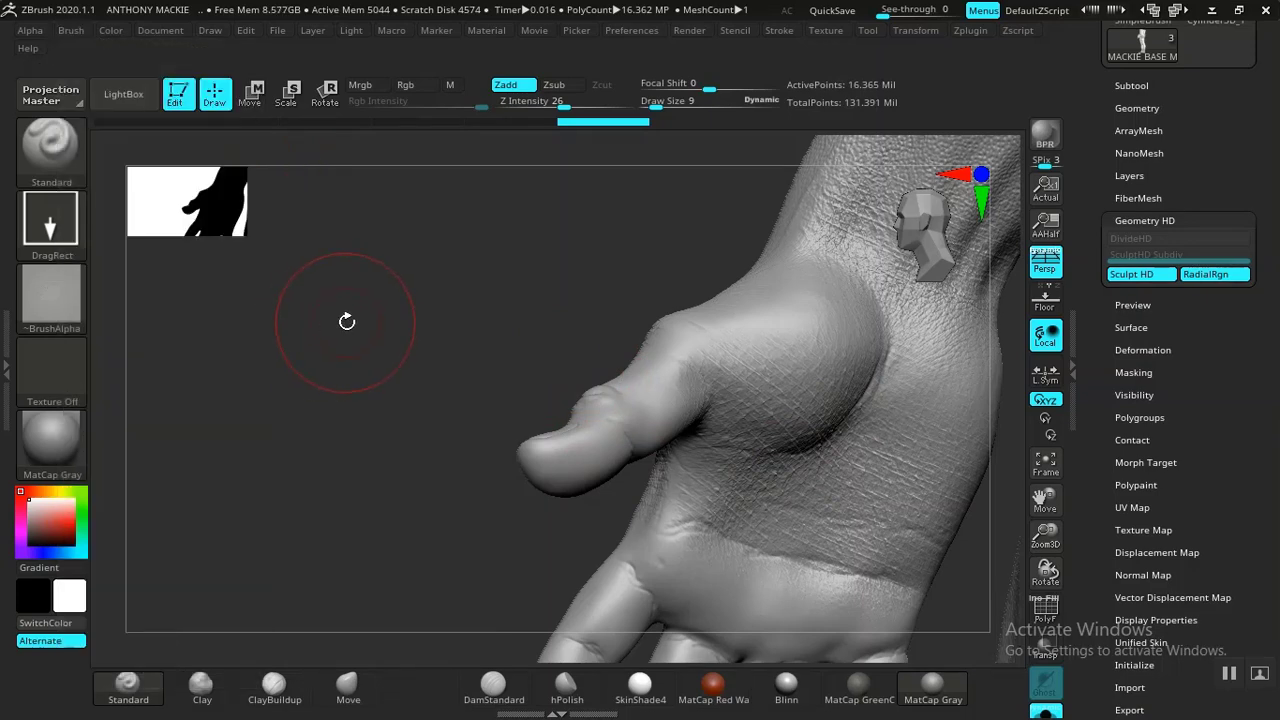
left_click_drag(346, 323, 411, 367)
key("ctrl")
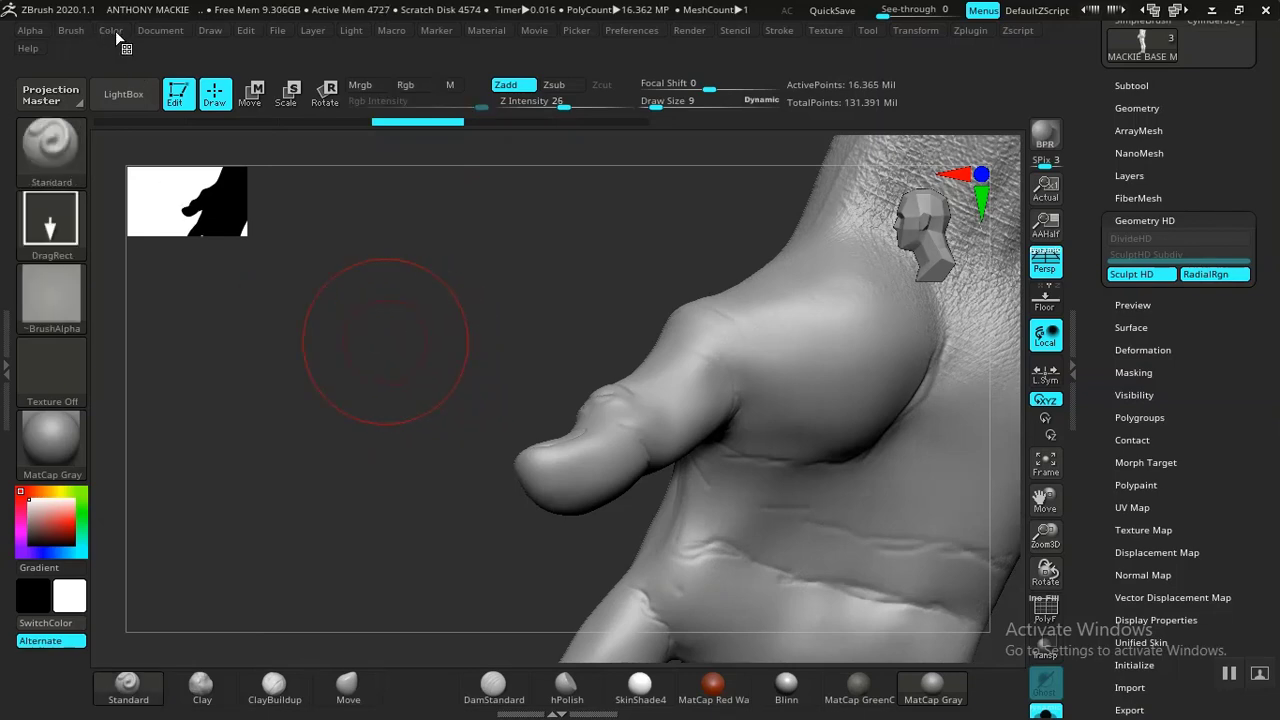
left_click(32, 32)
mouse_move(86, 34)
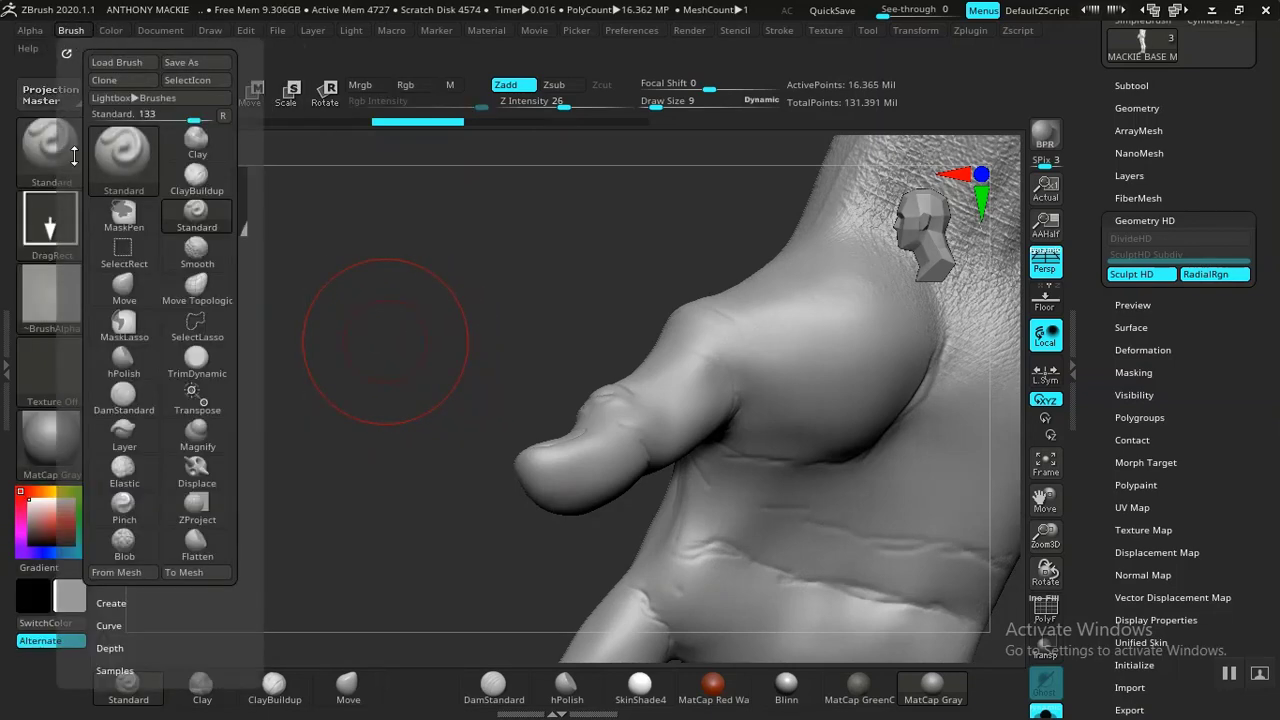
left_click_drag(73, 346, 86, 132)
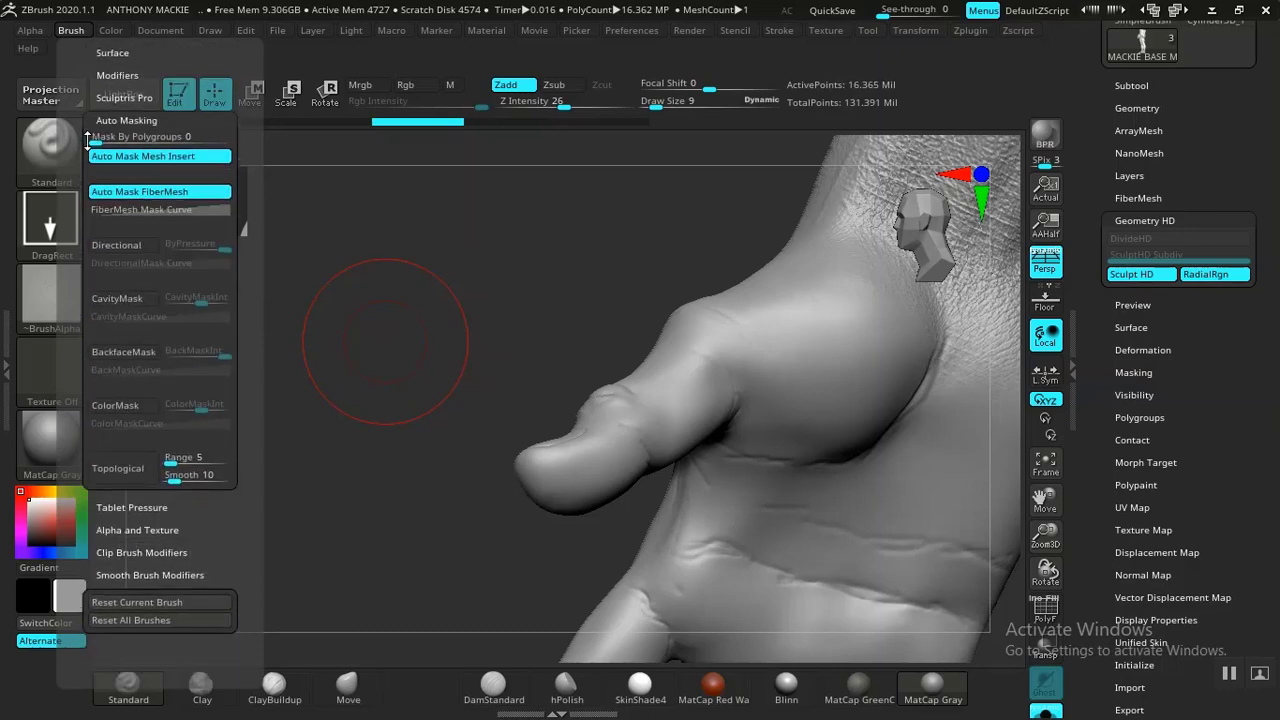
left_click(121, 368)
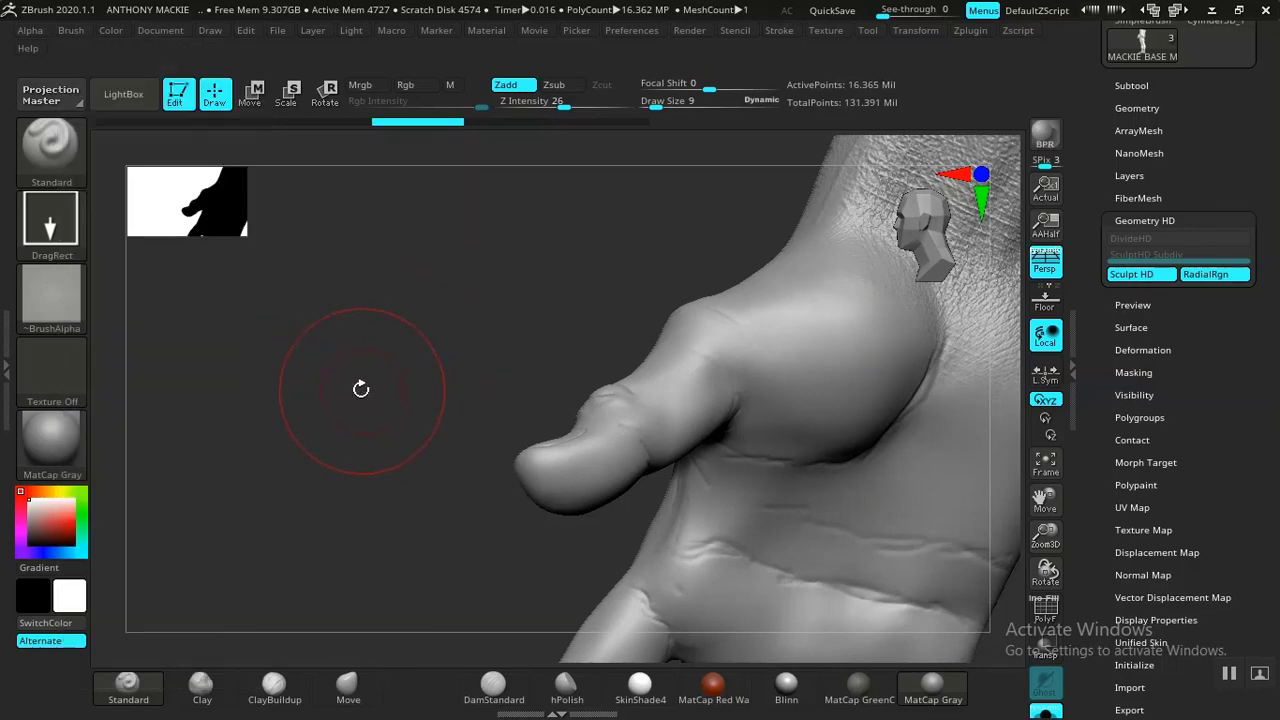
- Restamp the skin alpha over the thumb side of the back of the hand and inspect it from several angles
mouse_move(491, 409)
left_mouse_down()
mouse_move(543, 437)
mouse_move(626, 449)
mouse_move(560, 400)
mouse_move(508, 457)
mouse_move(543, 647)
left_mouse_up()
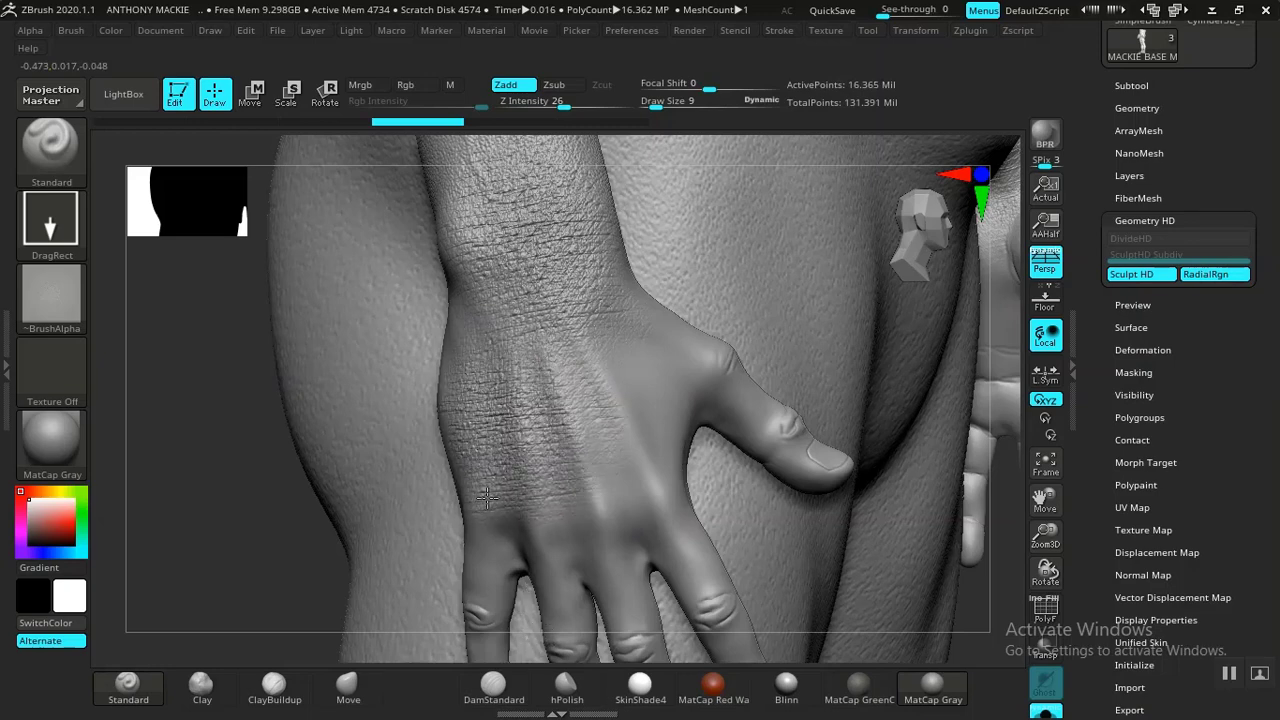
left_click_drag(225, 513, 183, 515, "alt")
left_click_drag(329, 449, 639, 441)
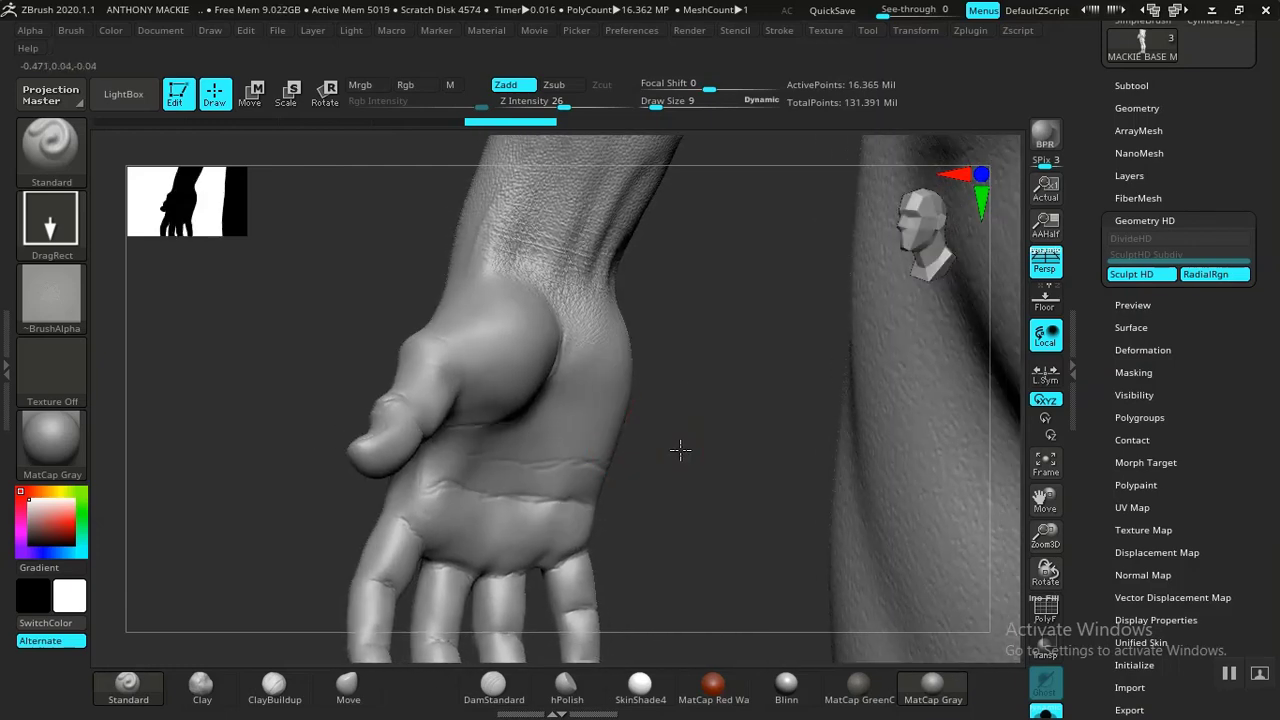
mouse_move(688, 475)
left_mouse_down("alt")
mouse_move(832, 503)
mouse_move(677, 420)
mouse_move(671, 503)
mouse_move(697, 577)
mouse_move(744, 631)
left_mouse_up("alt")
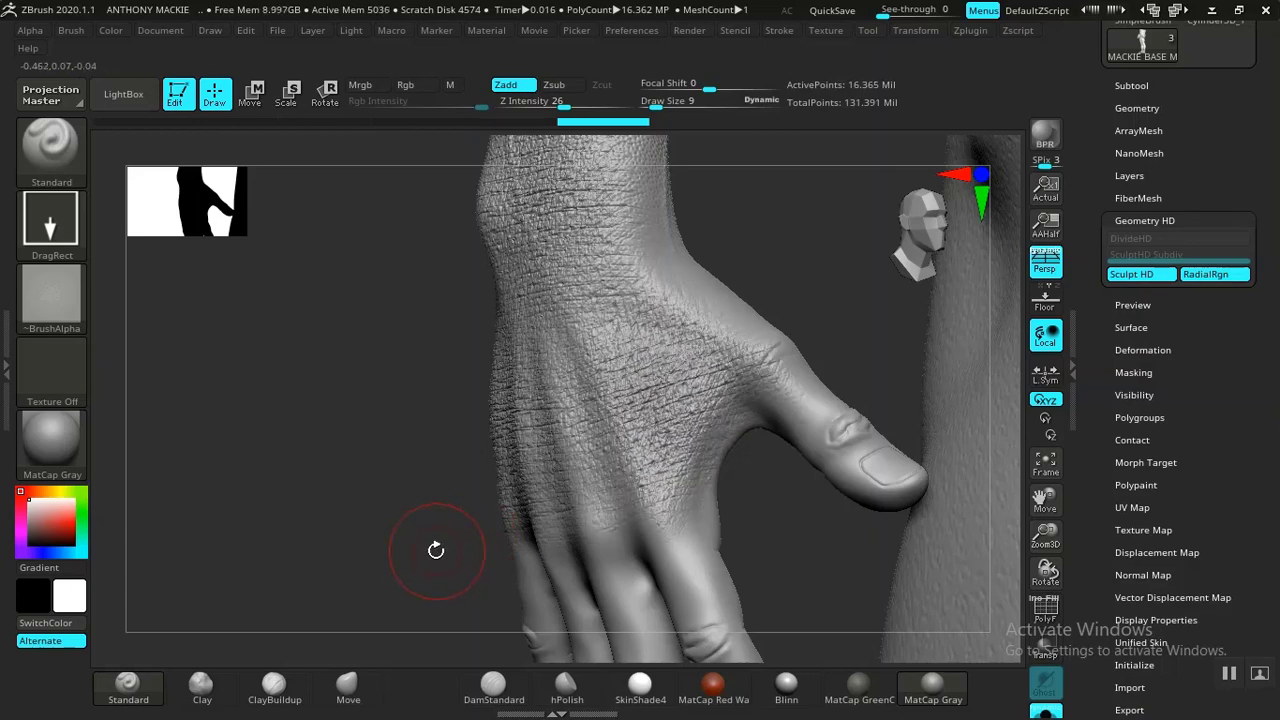
left_click_drag(357, 423, 258, 512)
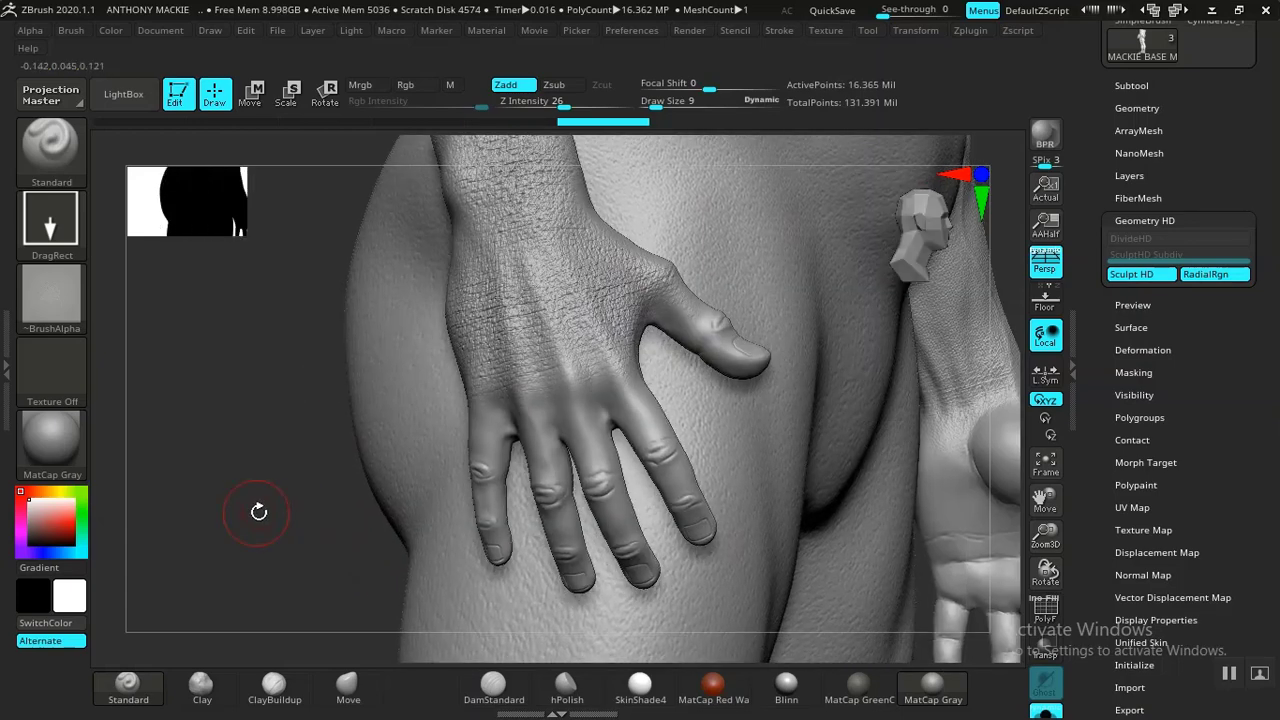
- Set the Z Intensity to 20 and stamp the skin alpha over the finger bases and the little finger
left_click_drag(329, 470, 267, 415)
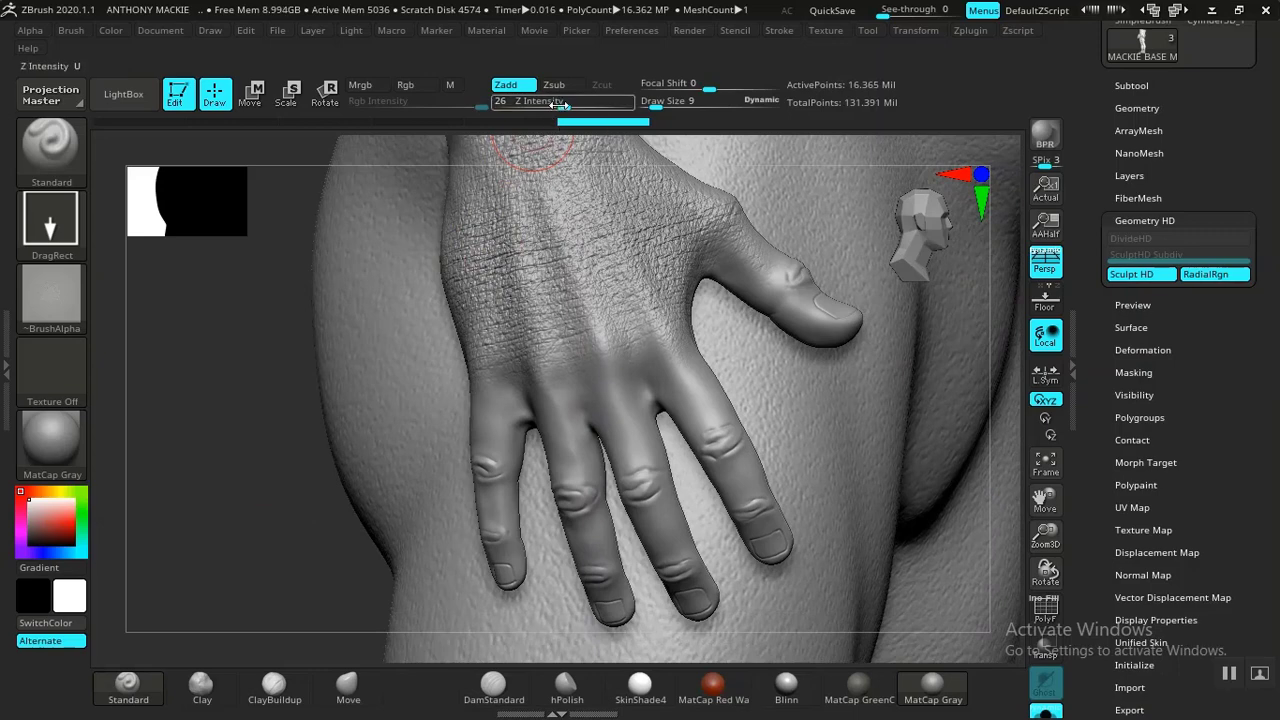
left_click_drag(563, 106, 556, 105)
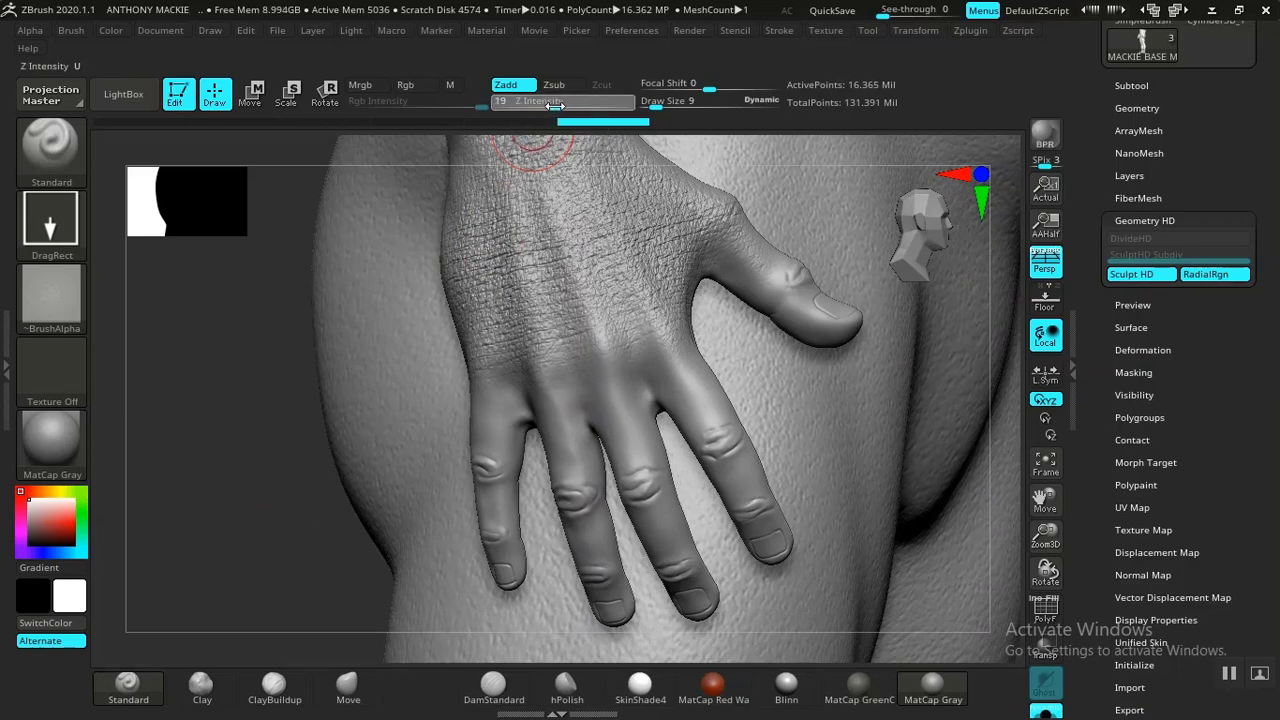
left_click_drag(231, 482, 250, 406, "alt")
left_click_drag(270, 488, 285, 544, "alt")
left_click_drag(197, 547, 223, 419, "alt")
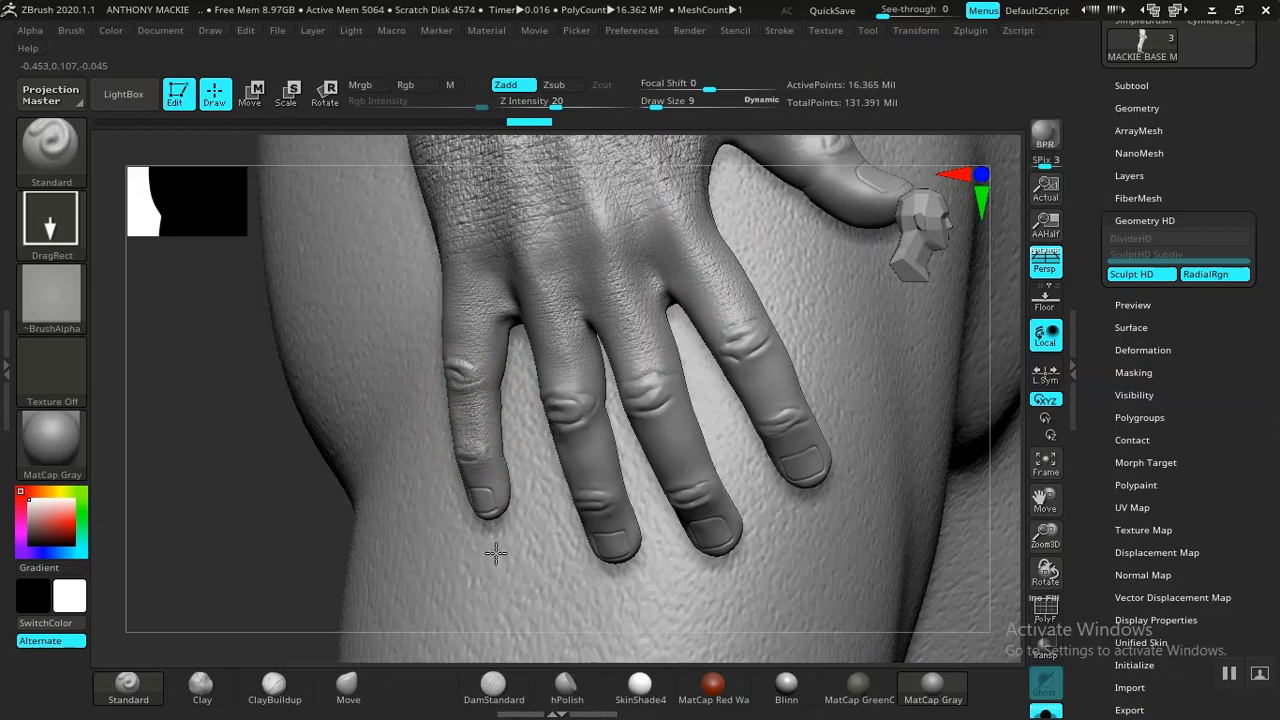
- Stamp the skin alpha over the middle segments of the ring, middle and index fingers at Z Intensity 20
left_click_drag(576, 432, 609, 545)
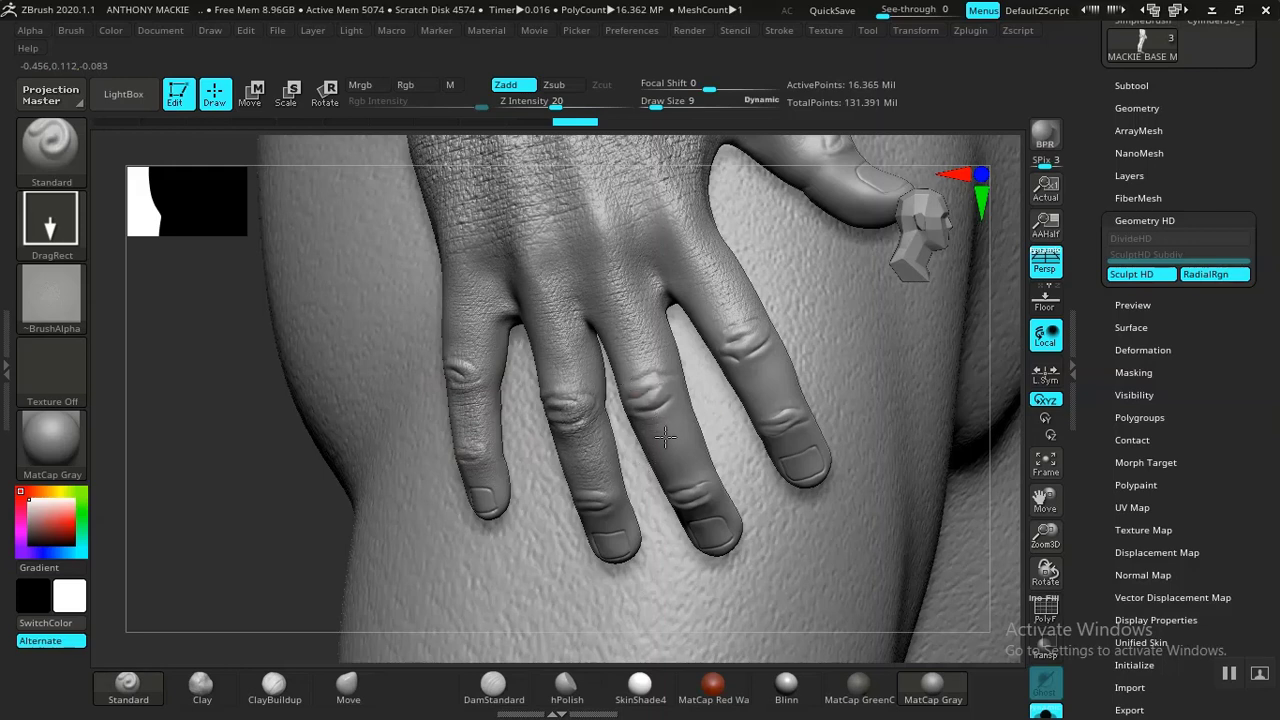
left_click_drag(665, 436, 688, 480)
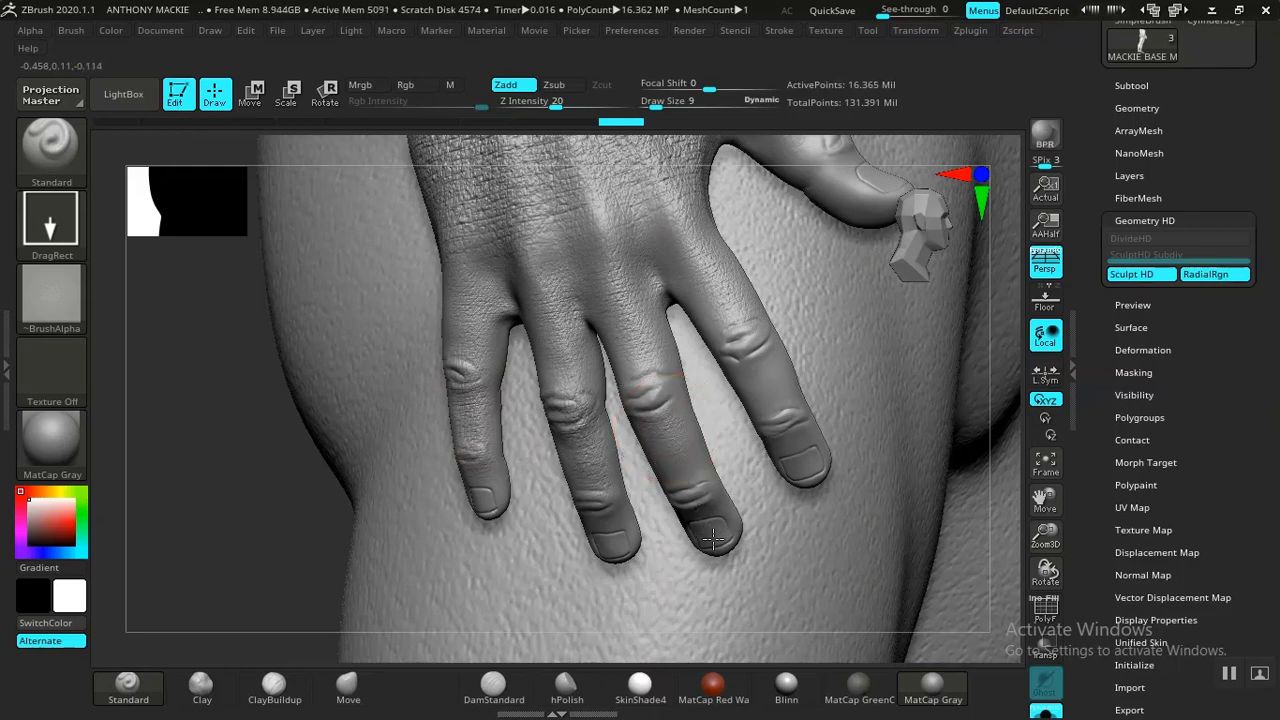
left_click_drag(776, 388, 752, 430)
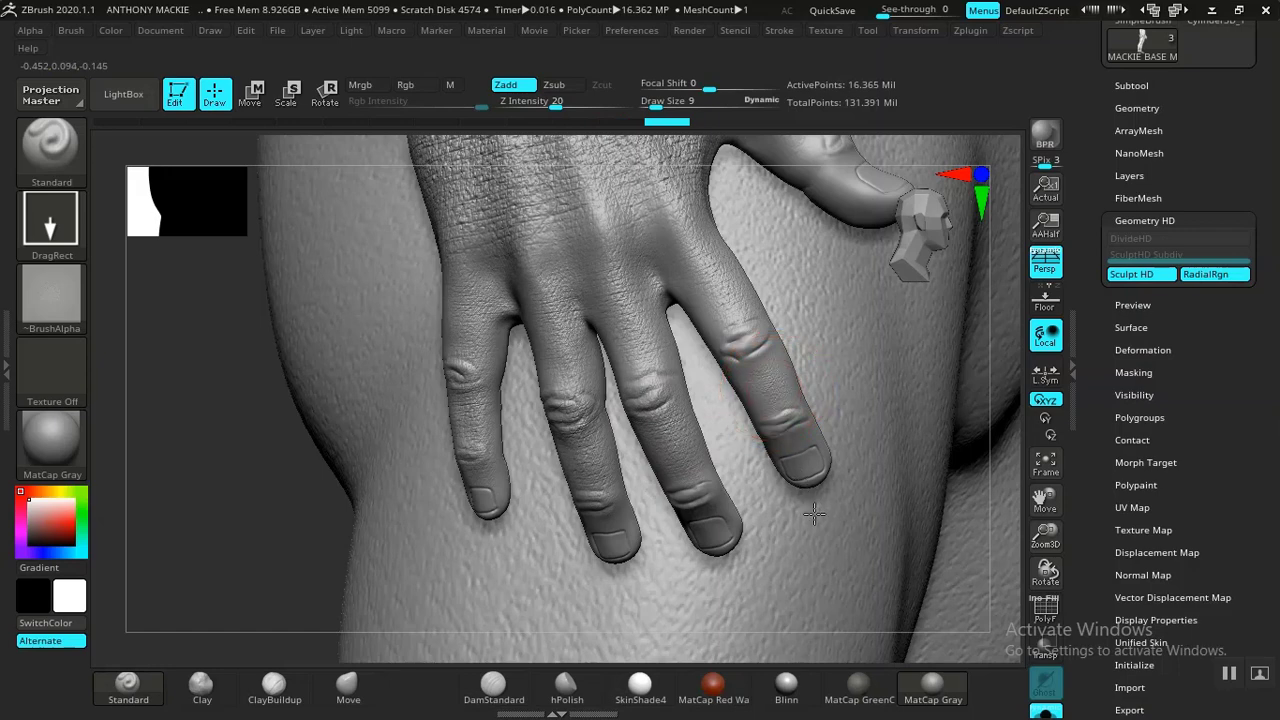
key("ctrl+shift+z")
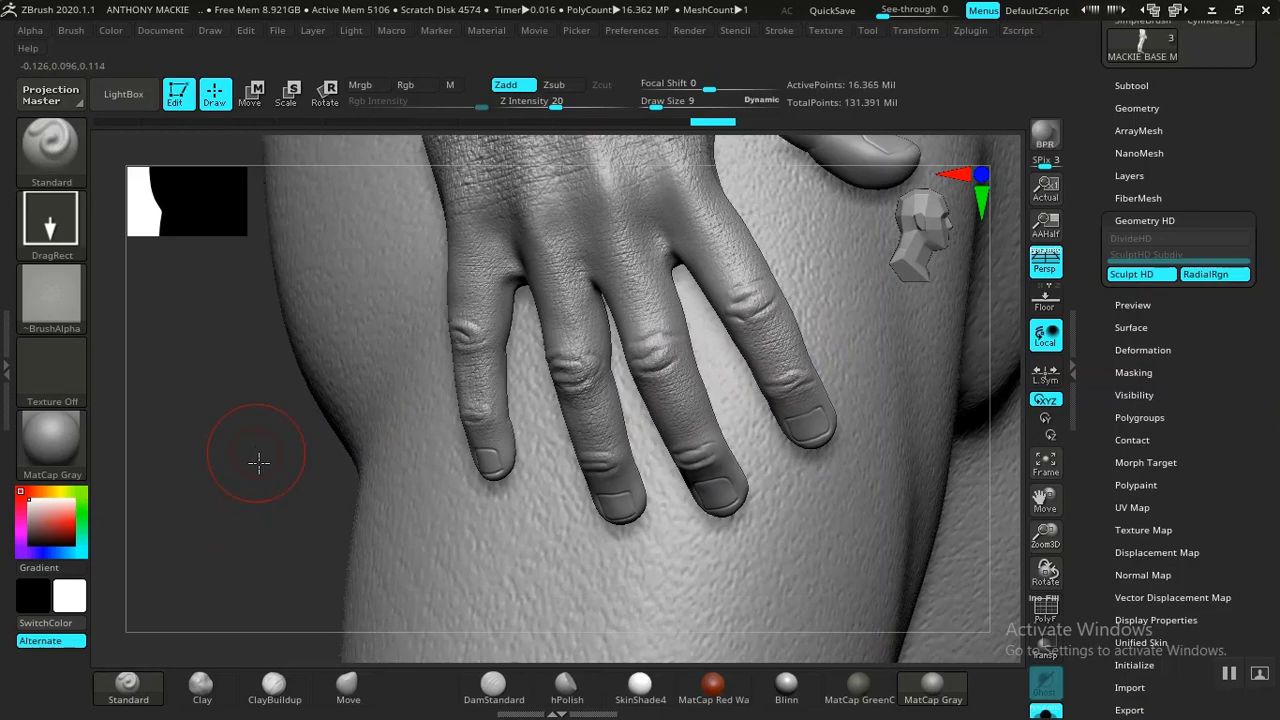
- Bring the palm side into close view and stamp the skin alpha over the fleshy pad at the thumb's base
left_click_drag(260, 483, 292, 617, "alt")
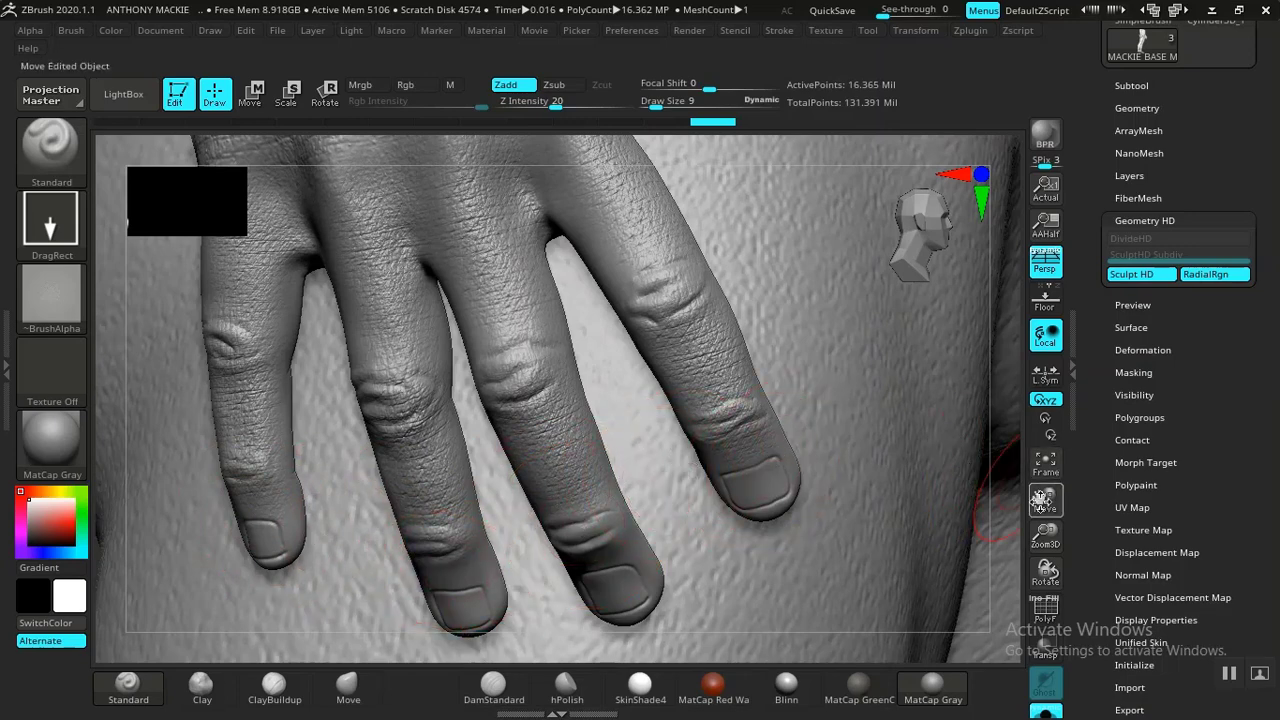
left_click_drag(1045, 572, 368, 502)
left_click_drag(566, 422, 434, 474, "alt")
left_click_drag(357, 512, 236, 653, "alt")
left_click_drag(892, 541, 860, 484, "alt")
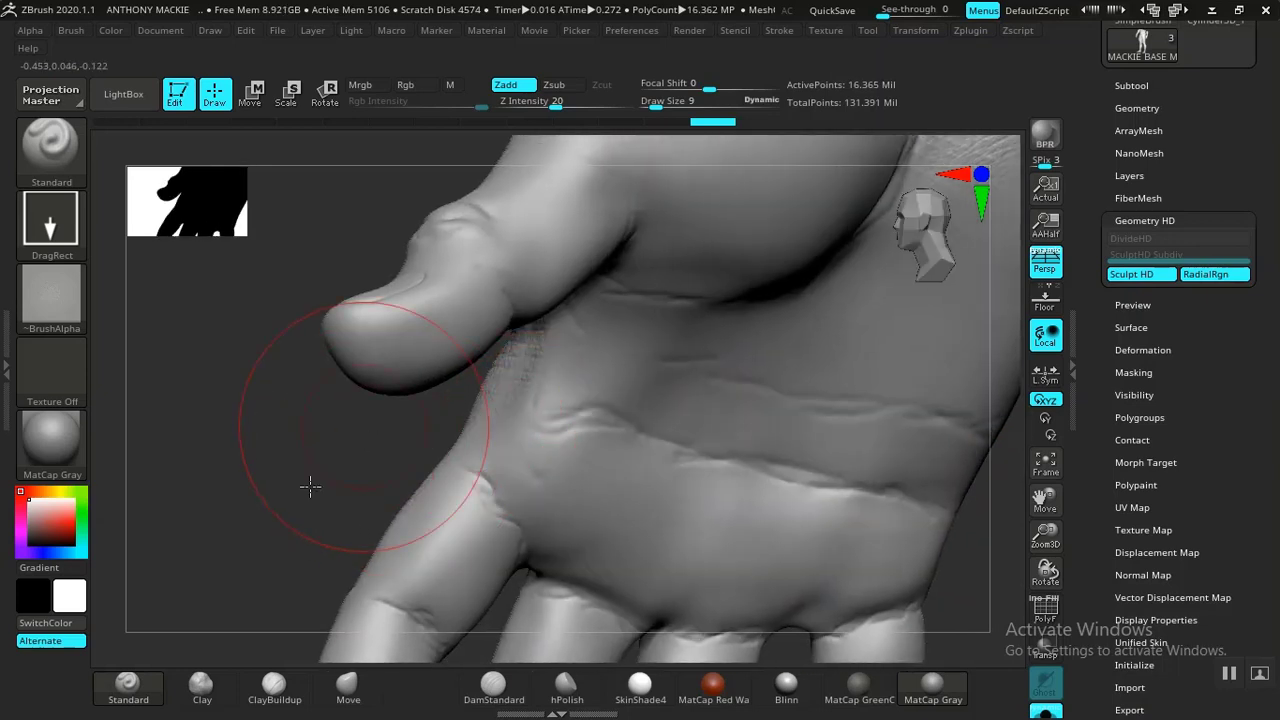
left_click_drag(286, 500, 672, 262)
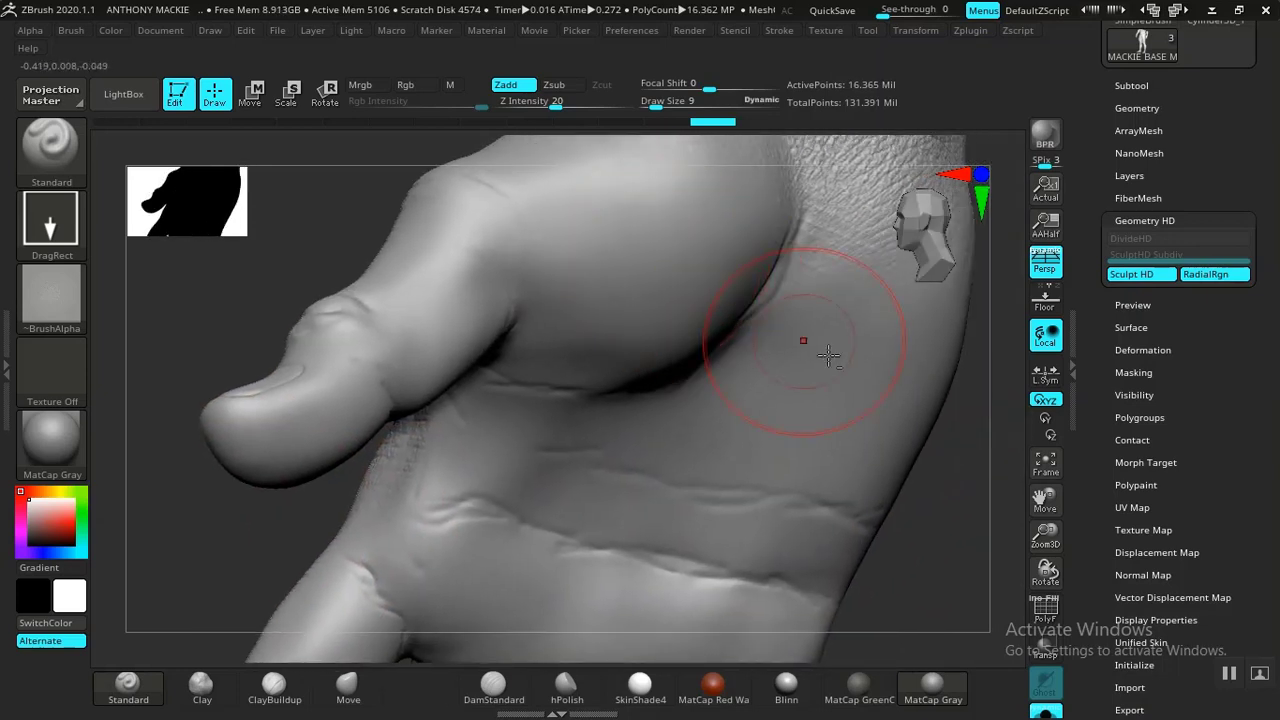
mouse_move(886, 543)
left_mouse_down()
mouse_move(808, 594)
mouse_move(794, 486)
left_mouse_up()
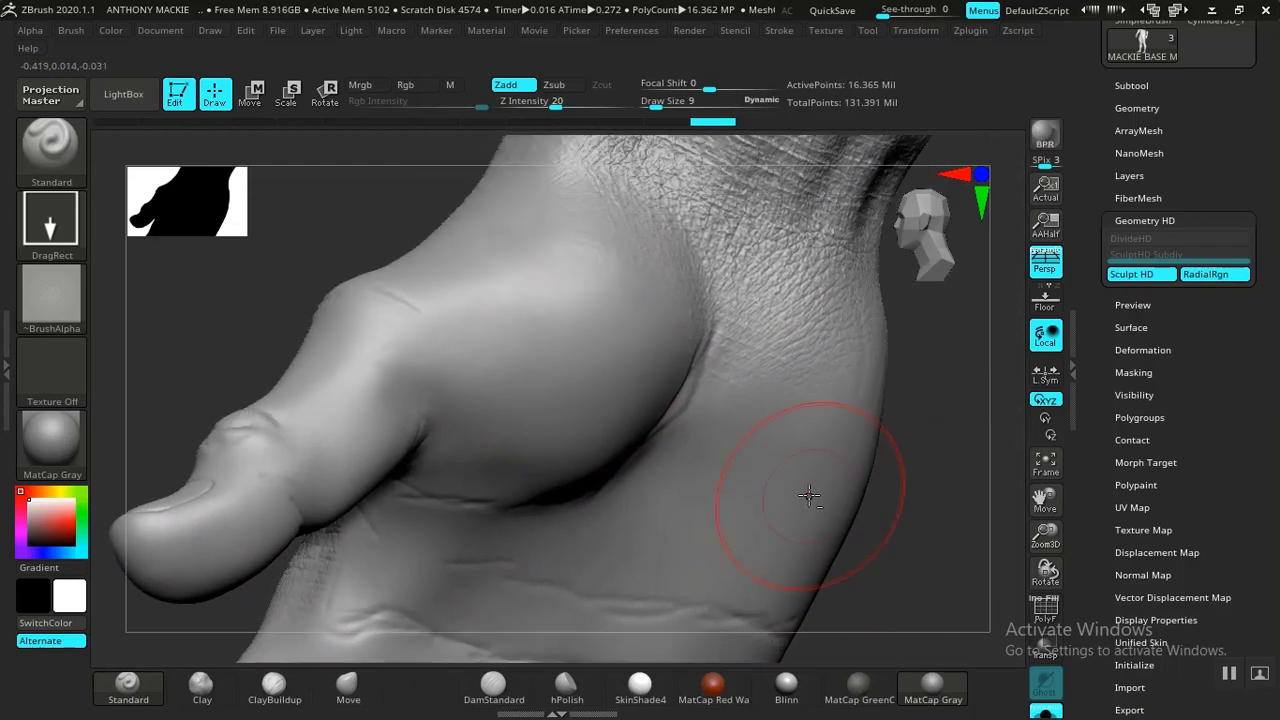
left_click_drag(578, 423, 582, 428)
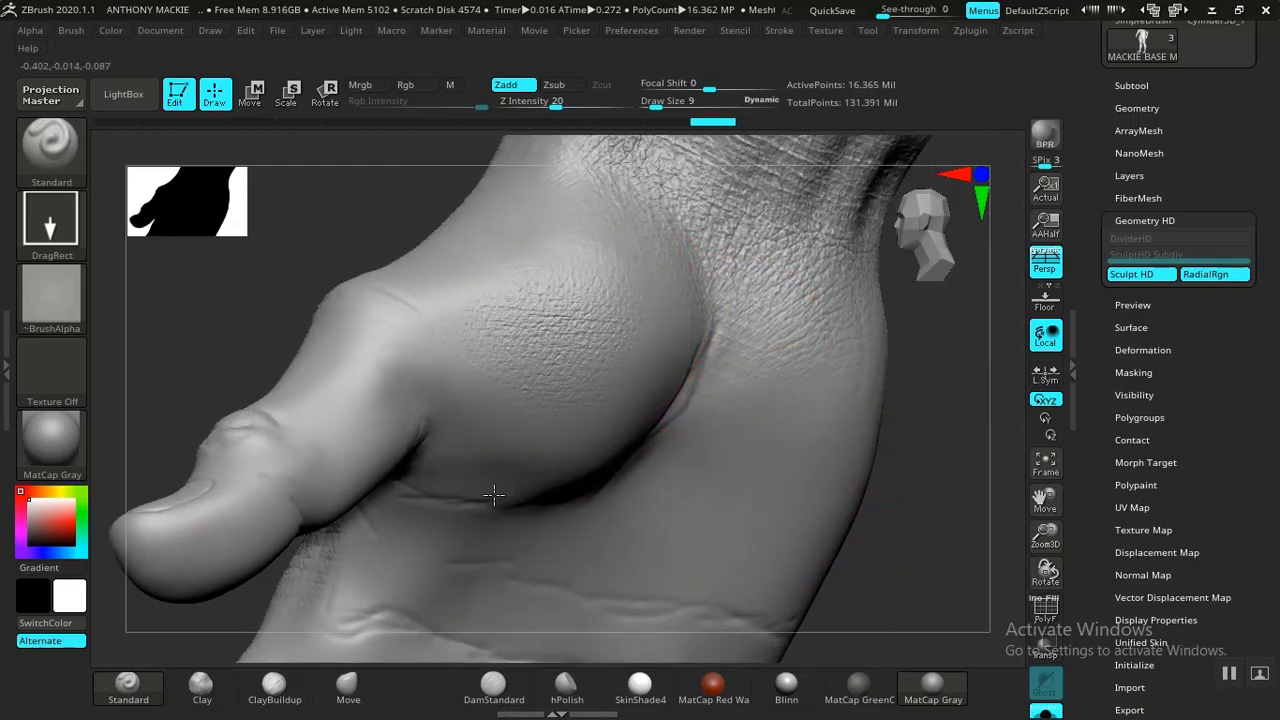
- Stamp the skin alpha over the thumb pad, the centre of the palm and the area below the finger bases
mouse_move(454, 500)
left_mouse_down()
mouse_move(443, 514)
mouse_move(561, 486)
left_mouse_up()
left_click_drag(735, 460, 710, 594)
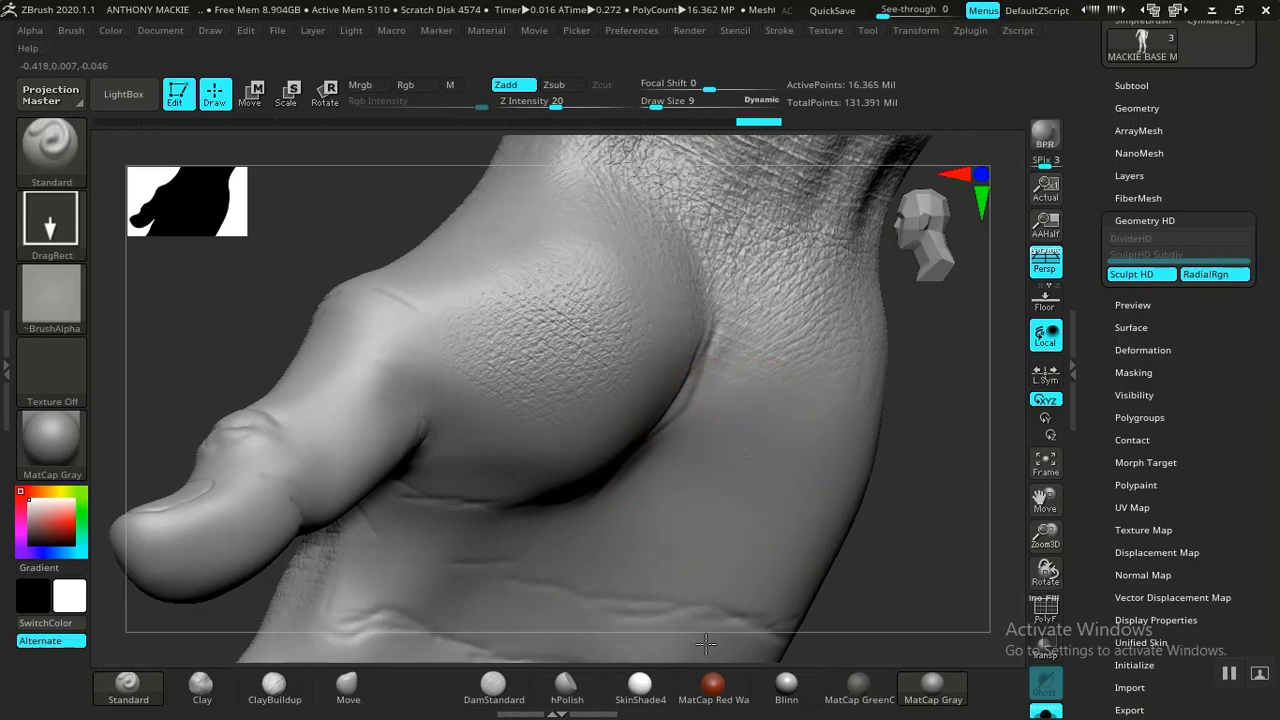
left_click_drag(706, 643, 704, 660)
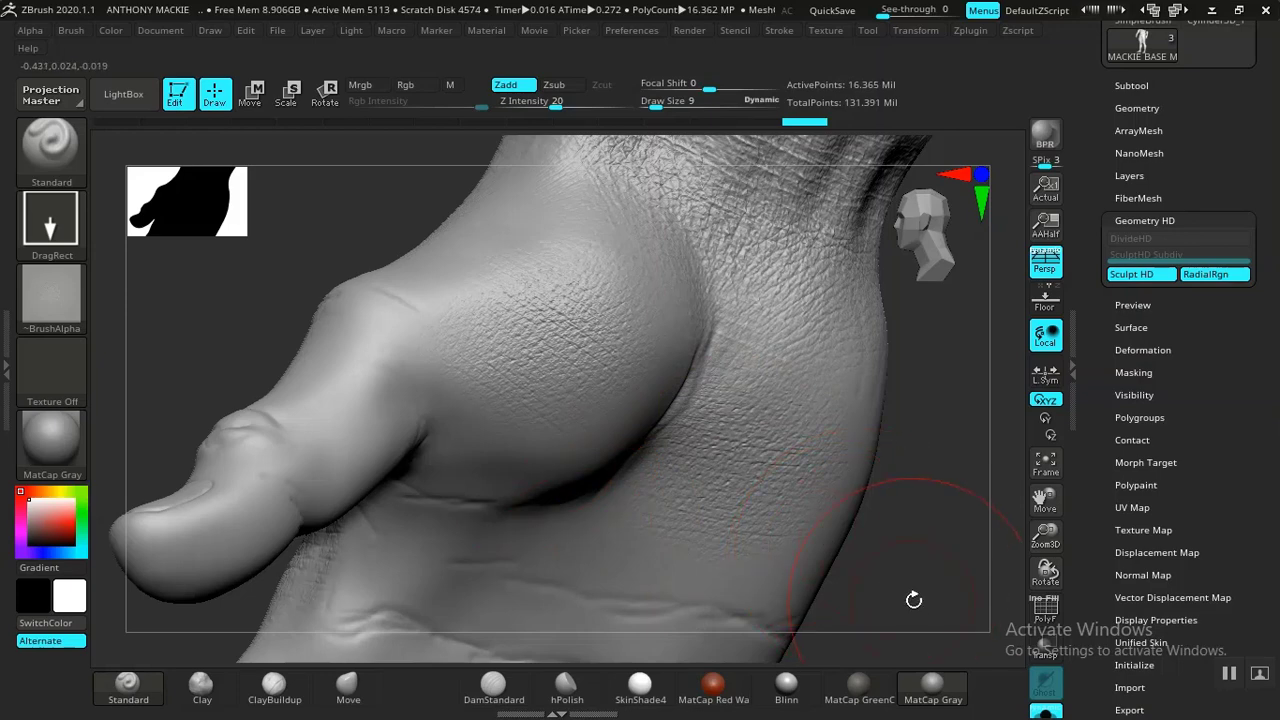
left_click_drag(924, 478, 932, 375, "alt")
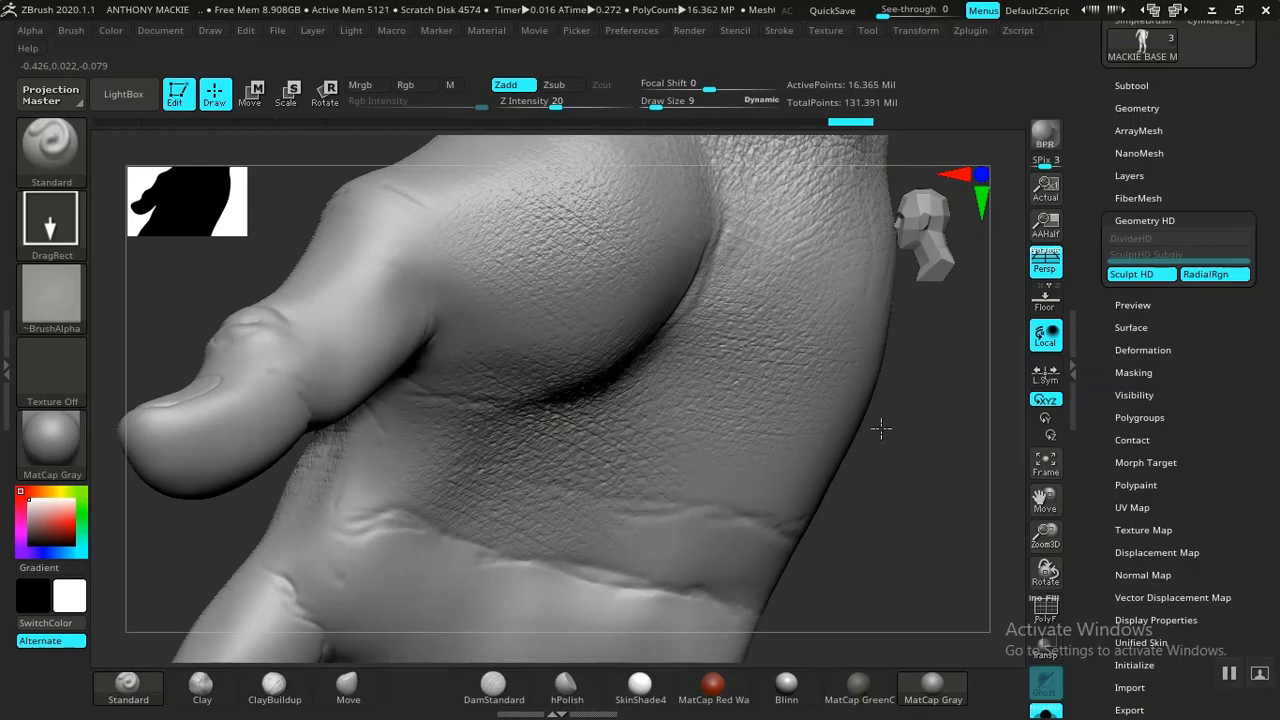
left_click_drag(881, 428, 873, 288, "alt")
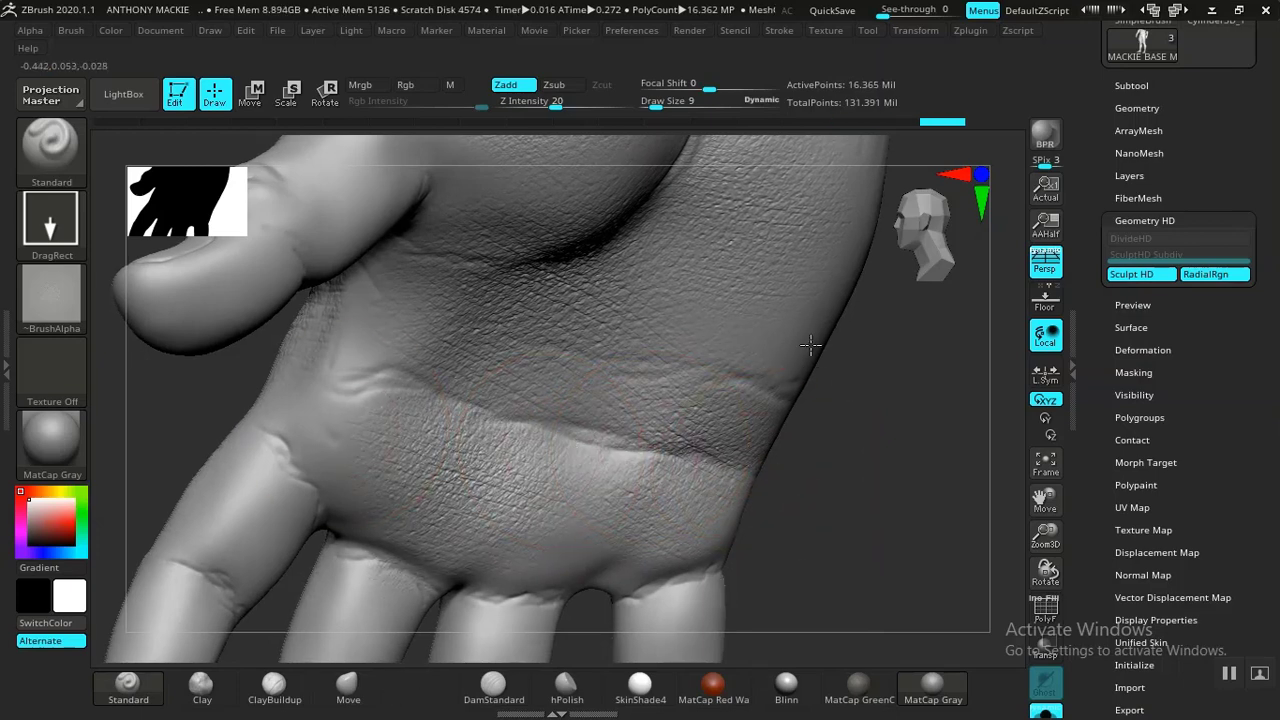
- Stamp the skin alpha over the palm side of the ring and little fingers, including both fingertips
left_click_drag(809, 349, 837, 283)
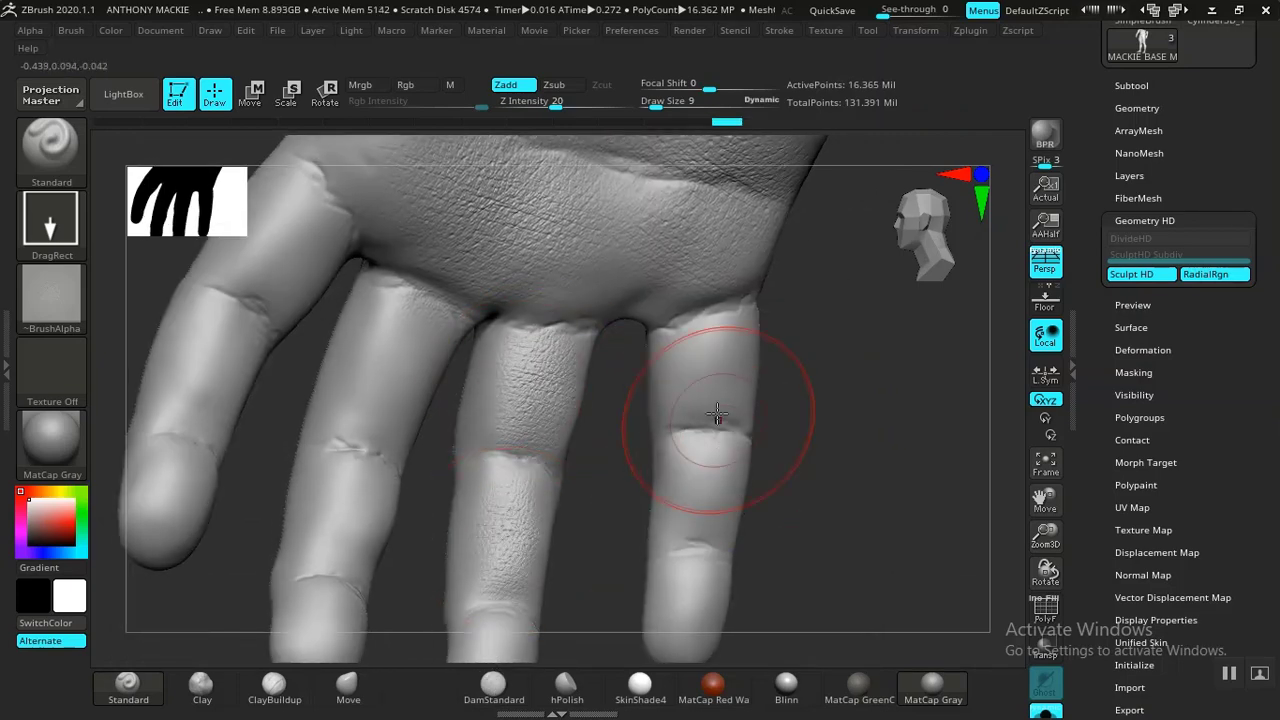
left_click_drag(720, 374, 709, 445)
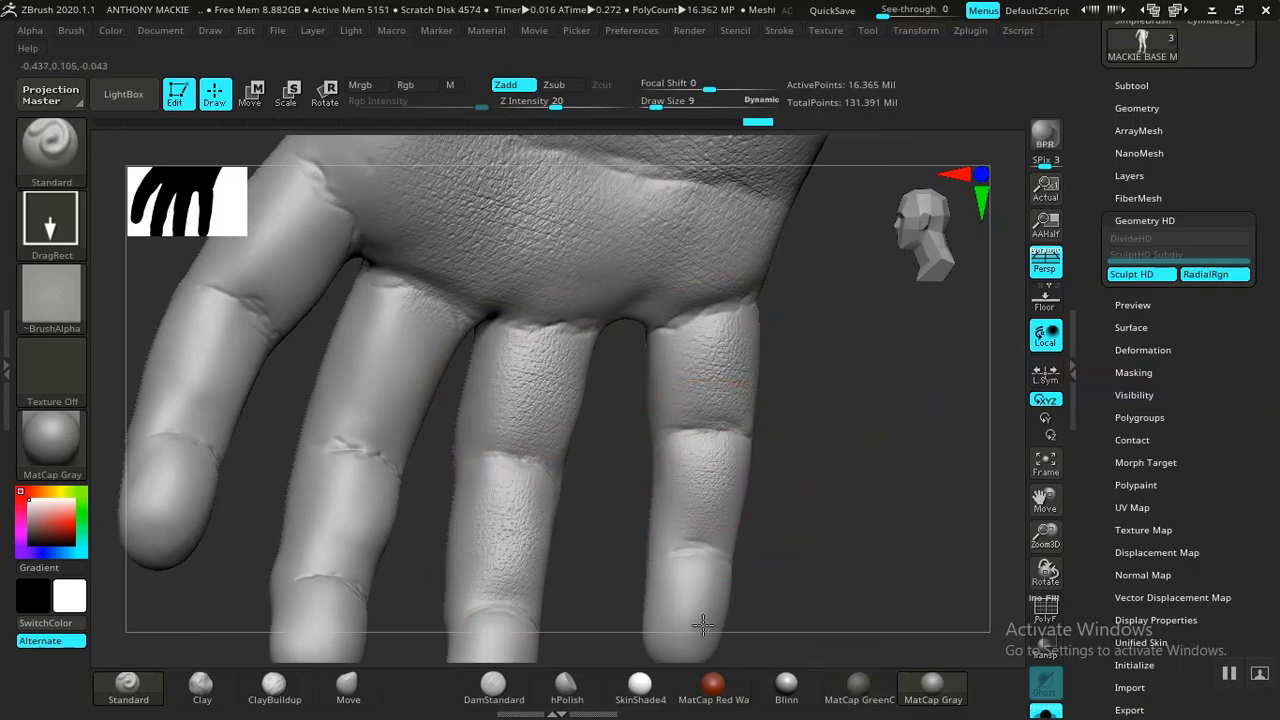
left_click_drag(837, 443, 847, 330, "alt")
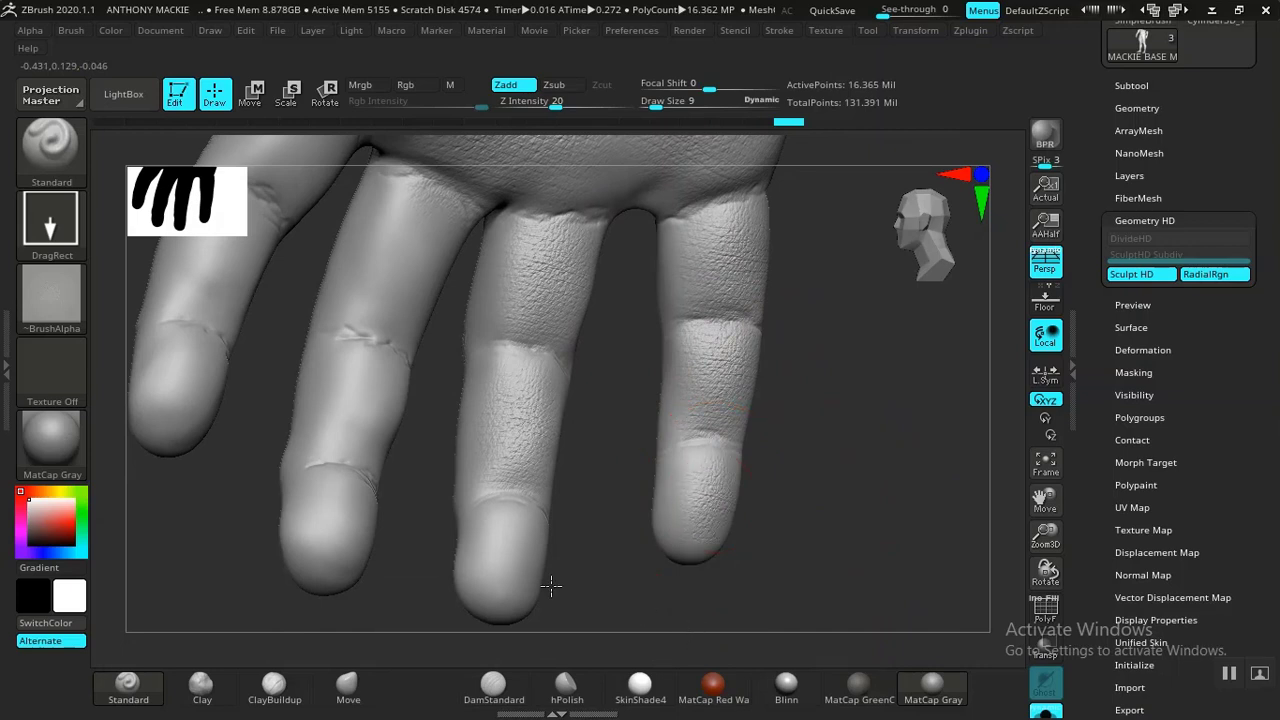
left_click_drag(509, 528, 502, 620)
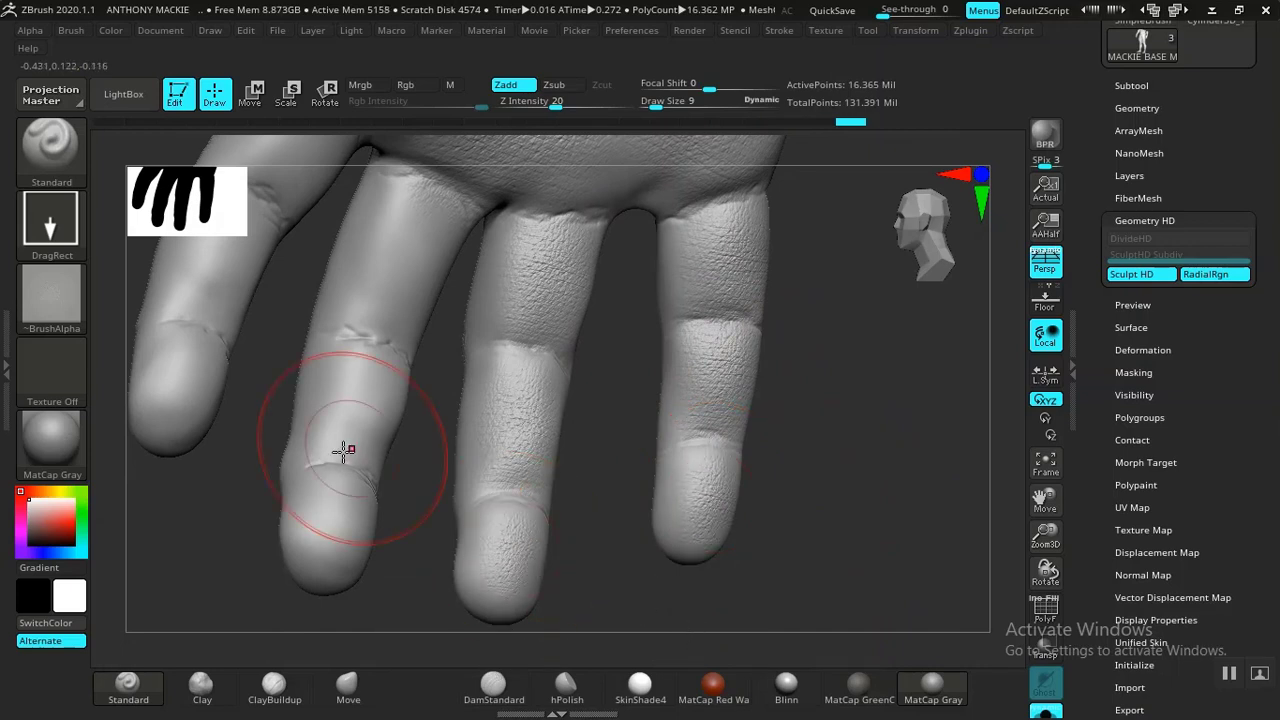
- Stamp the skin alpha over the palm side of the middle and index fingers, from the tips to the bases
left_click_drag(329, 524, 314, 619)
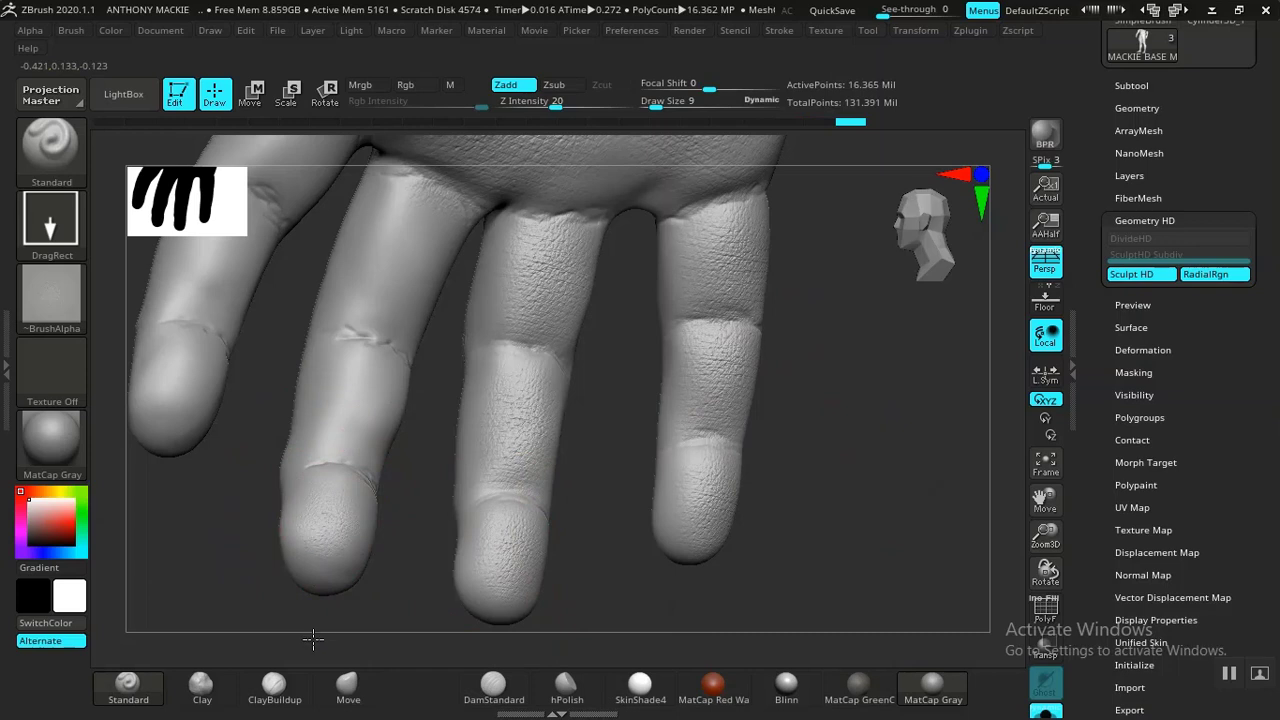
left_click_drag(379, 395, 344, 500)
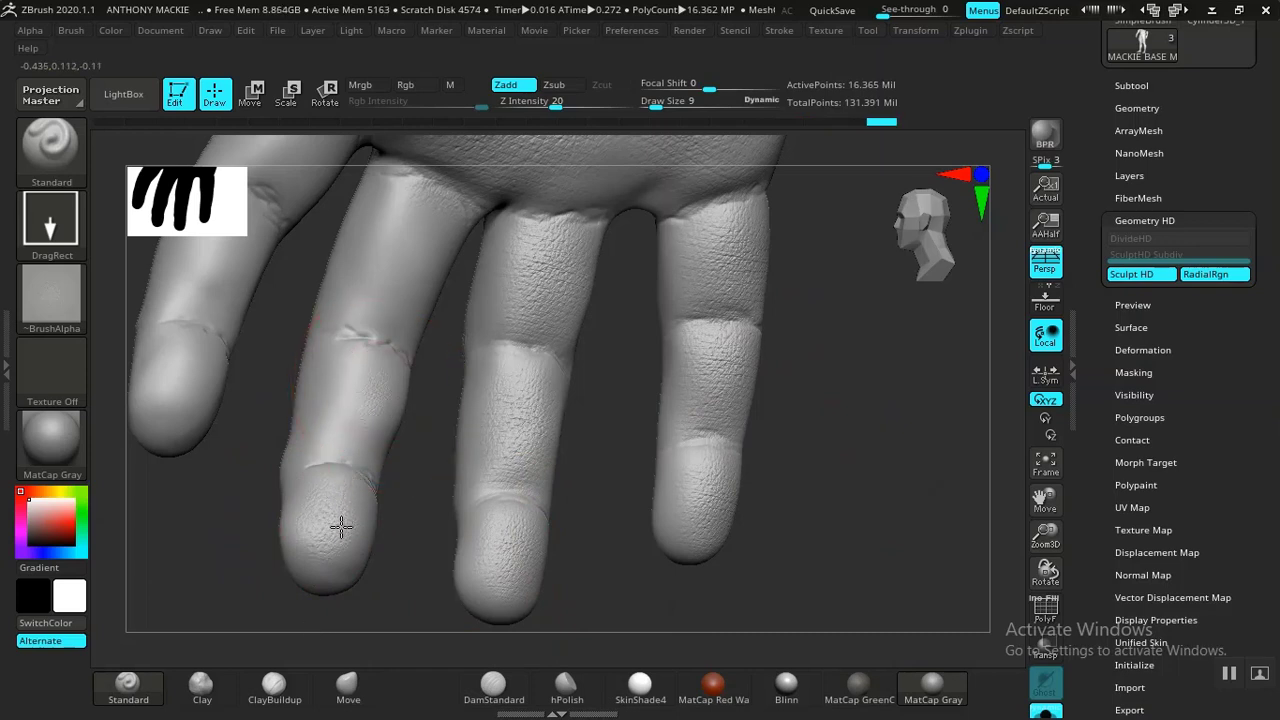
left_click_drag(409, 267, 353, 432)
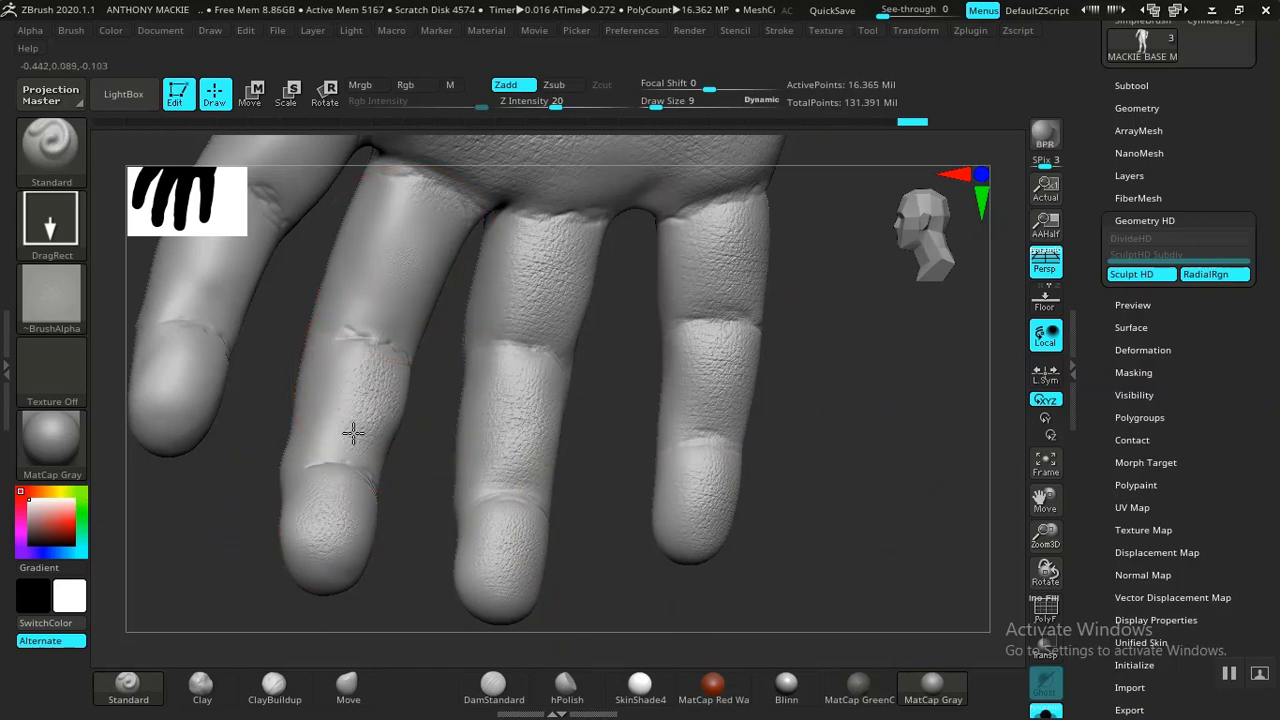
left_click_drag(254, 506, 394, 572, "alt")
mouse_move(404, 268)
left_mouse_down()
mouse_move(333, 362)
mouse_move(334, 326)
mouse_move(299, 450)
left_mouse_up()
left_click_drag(292, 451, 275, 551)
left_click_drag(315, 400, 315, 425)
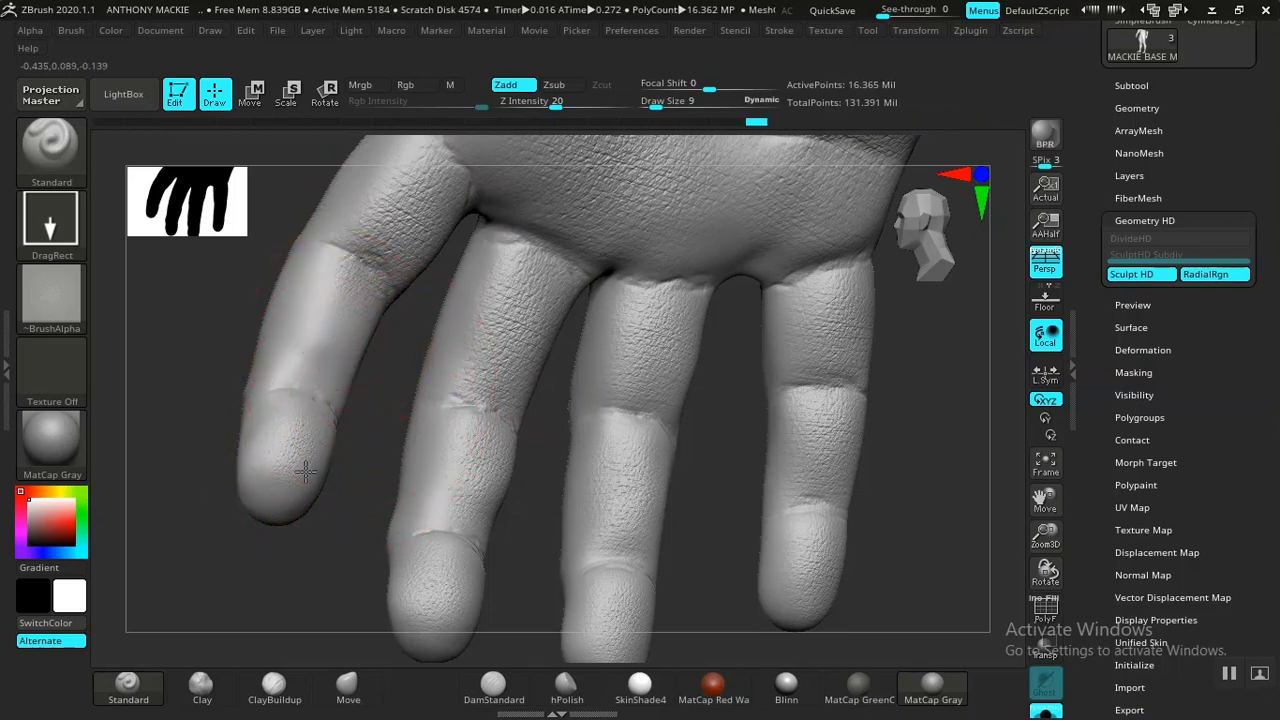
- Stamp the skin alpha over the outer side of the thumb's base and the back of its lower segment
mouse_move(273, 489)
left_mouse_down()
mouse_move(228, 487)
mouse_move(518, 305)
left_mouse_up()
left_click_drag(573, 368, 649, 457, "alt")
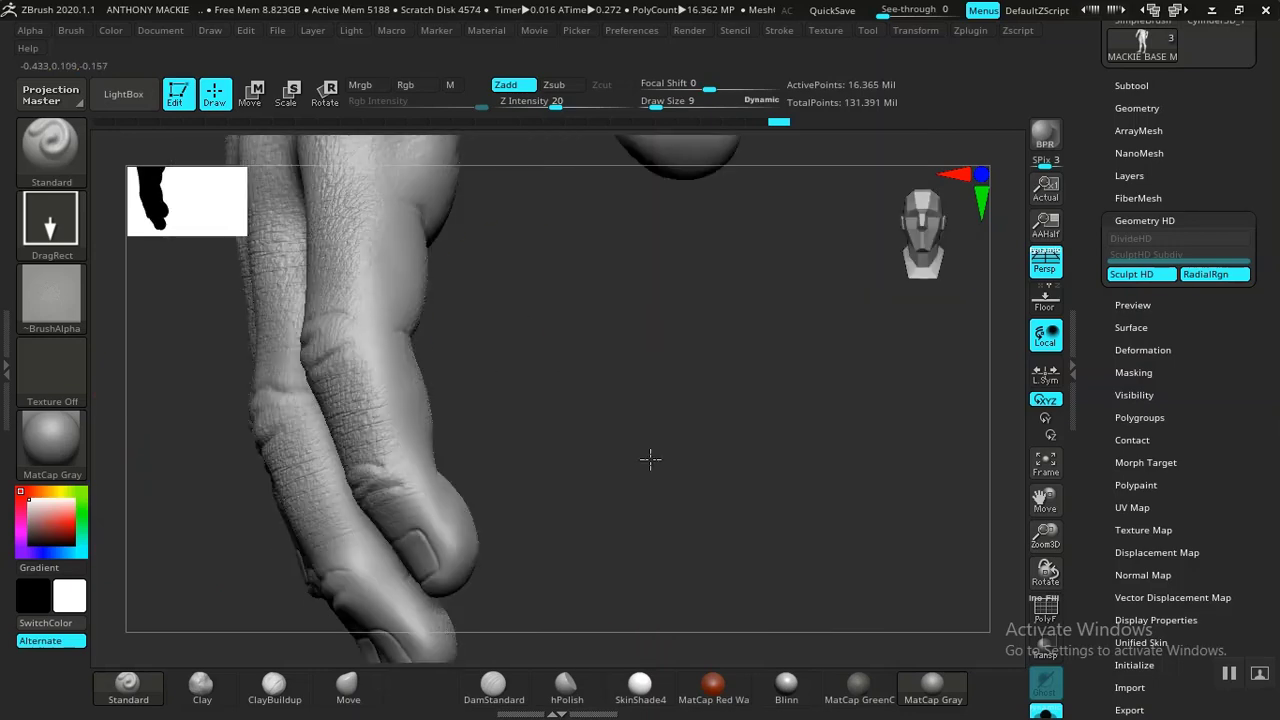
left_click_drag(649, 371, 589, 580, "alt")
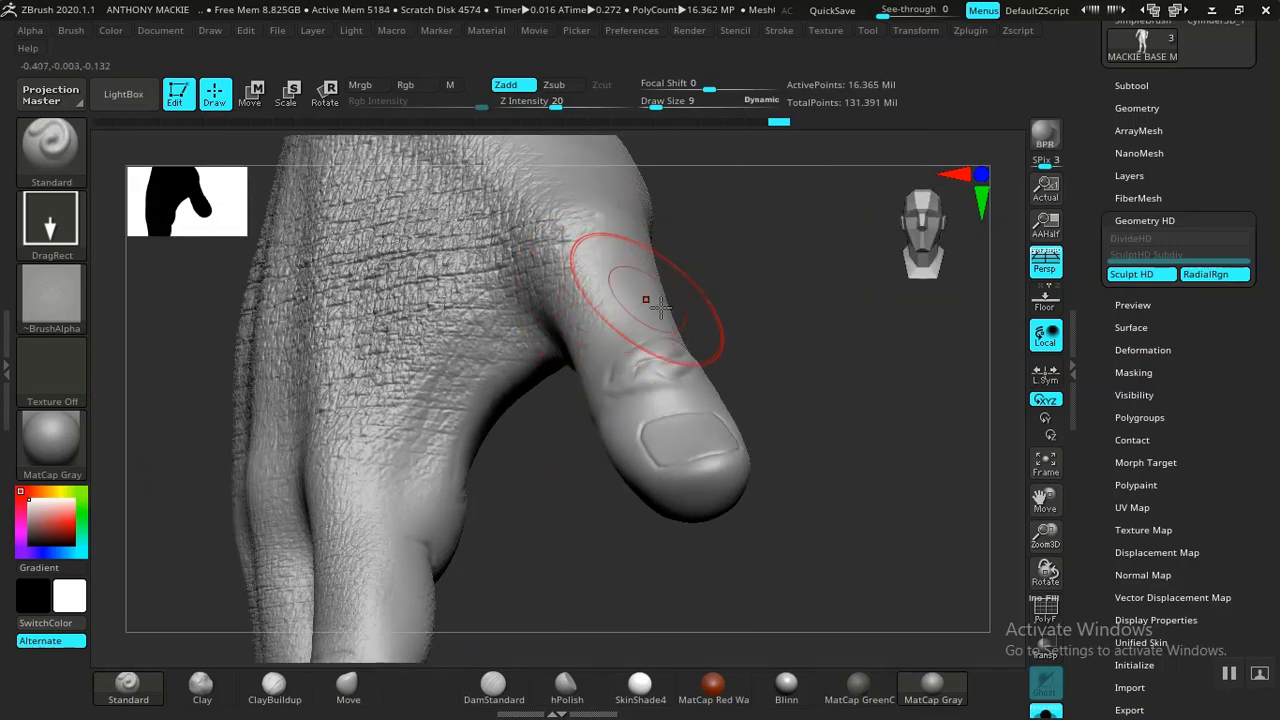
left_click_drag(741, 310, 683, 502, "alt")
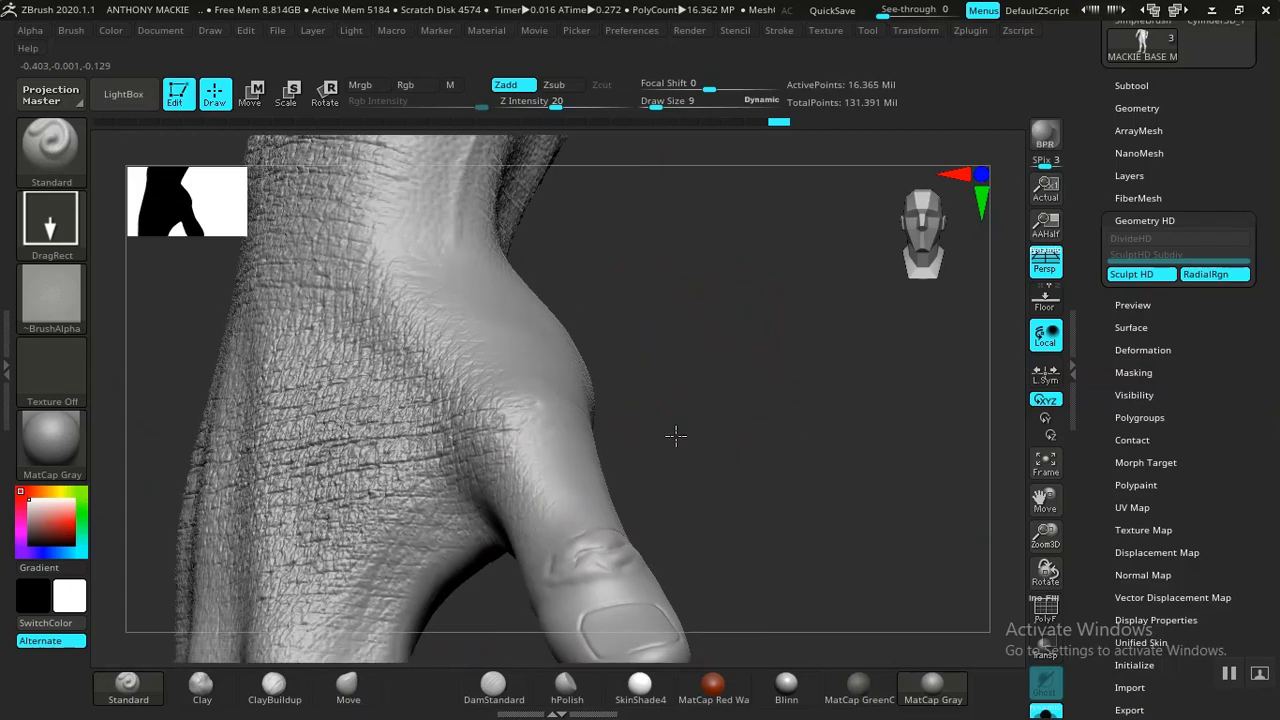
left_click_drag(676, 435, 586, 329)
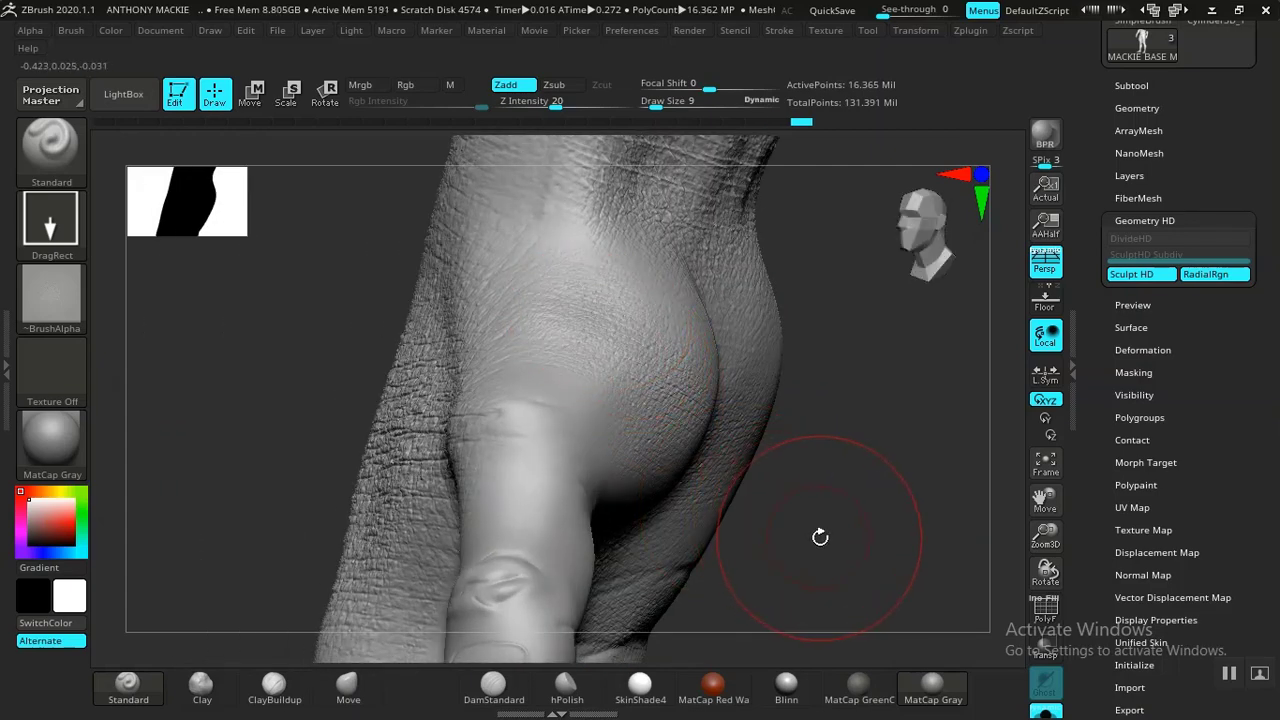
mouse_move(816, 424)
left_mouse_down()
mouse_move(826, 349)
mouse_move(805, 430)
mouse_move(749, 466)
mouse_move(766, 471)
mouse_move(594, 383)
mouse_move(584, 351)
left_mouse_up()
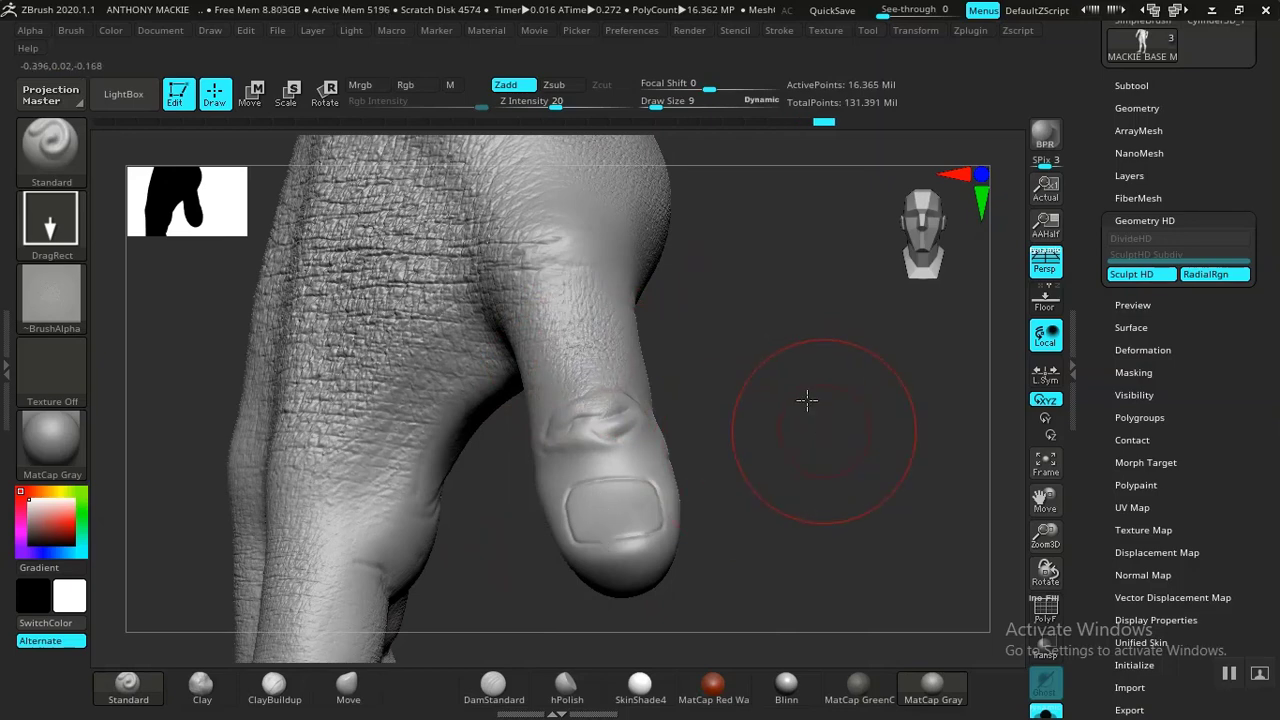
- Stamp the skin alpha over the palm side of the thumb, covering its tip and lower segment
right_click_drag(715, 284, 719, 284, "ctrl")
mouse_move(721, 419)
right_mouse_down("ctrl")
mouse_move(720, 457)
mouse_move(753, 401)
mouse_move(654, 369)
mouse_move(719, 382)
mouse_move(839, 469)
mouse_move(809, 414)
mouse_move(826, 380)
mouse_move(820, 449)
mouse_move(588, 329)
mouse_move(500, 346)
right_mouse_up("ctrl")
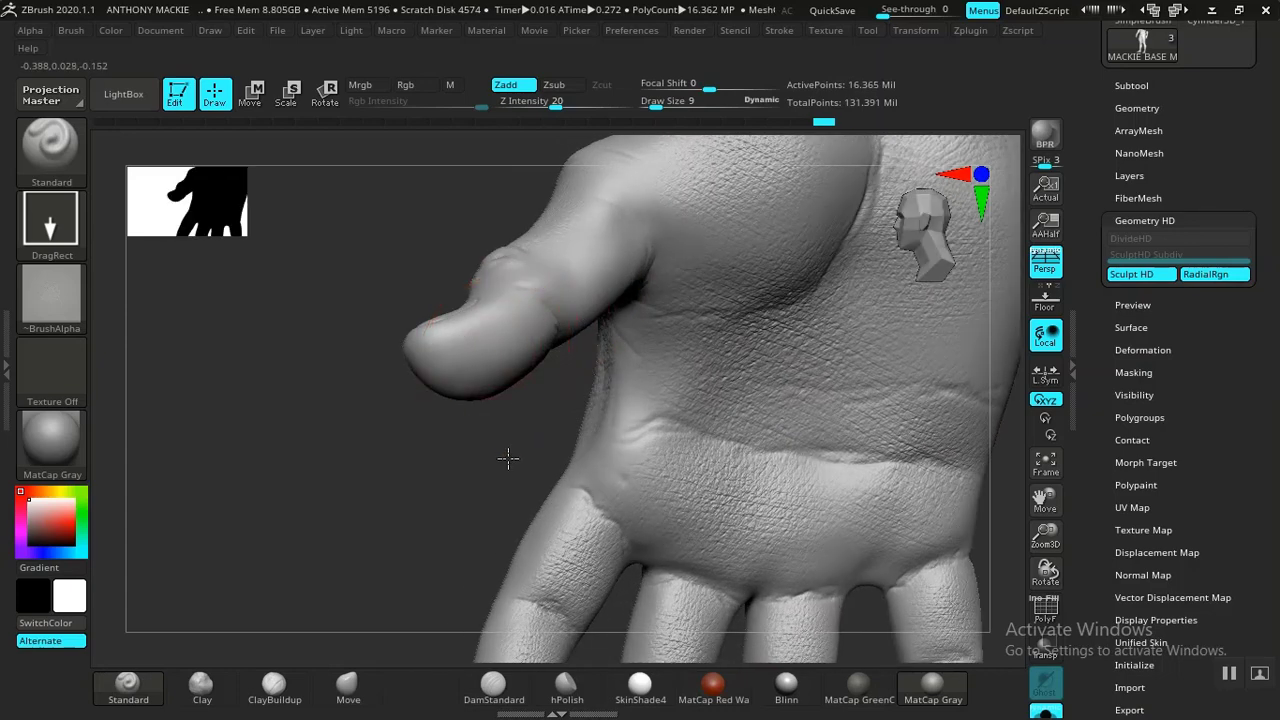
left_click_drag(508, 479, 508, 484)
left_click_drag(570, 294, 573, 321)
left_click_drag(648, 281, 633, 332)
left_click_drag(588, 405, 586, 409)
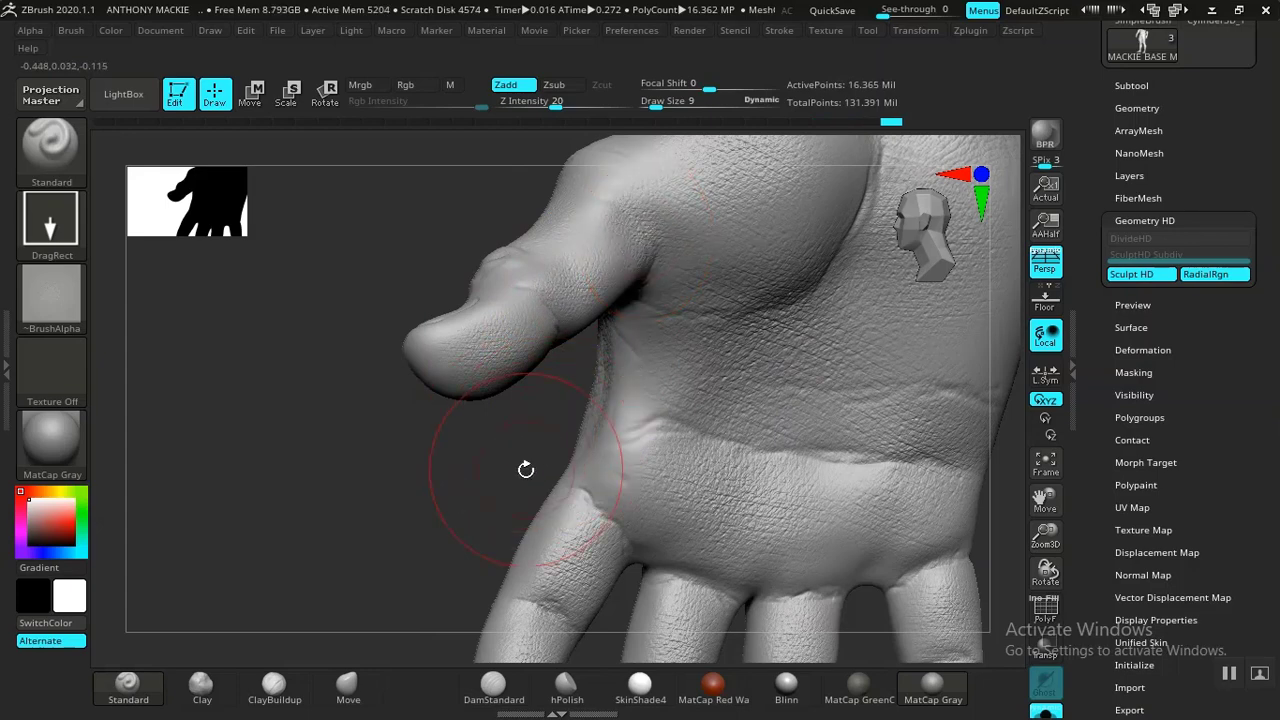
- Examine the skin detail on the backs and palms of both hands from several angles and distances
mouse_move(380, 364)
left_mouse_down("alt")
mouse_move(363, 346)
mouse_move(383, 377)
left_mouse_up("alt")
mouse_move(454, 398)
left_mouse_down()
mouse_move(494, 409)
mouse_move(471, 376)
left_mouse_up()
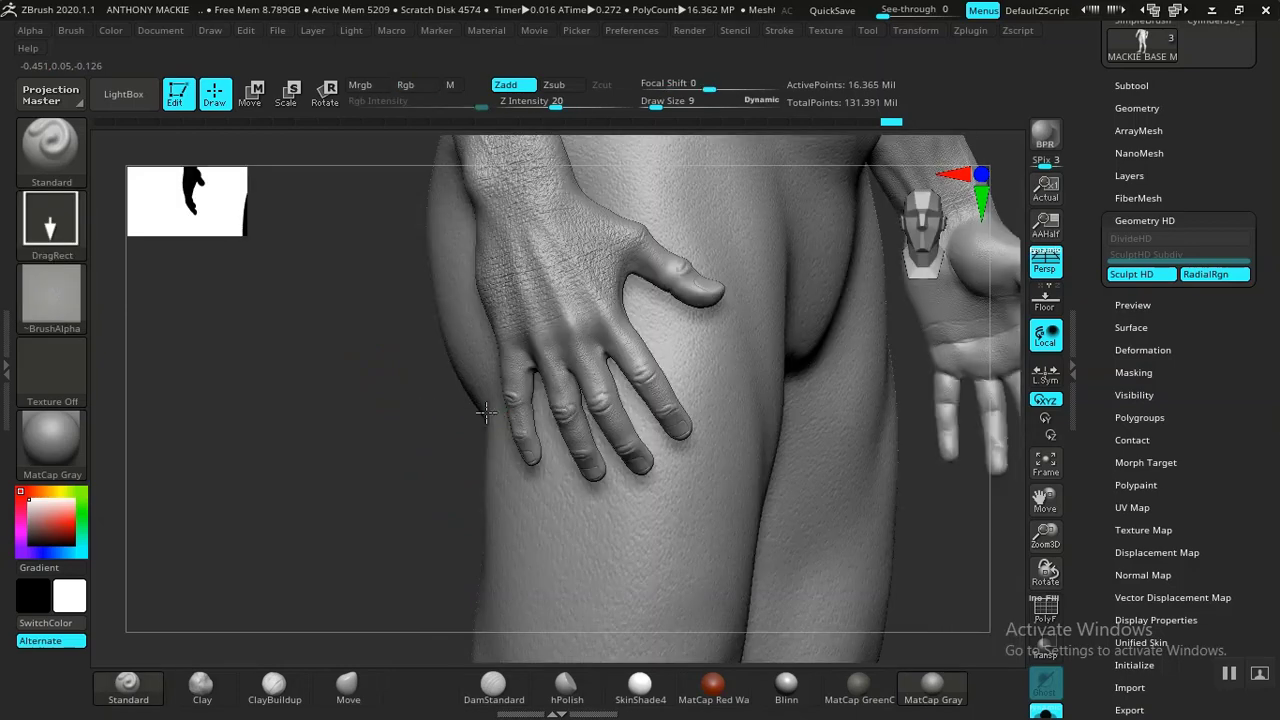
mouse_move(491, 414)
left_mouse_down()
mouse_move(389, 414)
mouse_move(379, 379)
left_mouse_up()
mouse_move(399, 560)
left_mouse_down()
mouse_move(397, 571)
mouse_move(374, 451)
mouse_move(387, 488)
left_mouse_up()
mouse_move(399, 562)
left_mouse_down("alt")
mouse_move(398, 531)
mouse_move(335, 430)
left_mouse_up("alt")
left_click_drag(247, 373, 241, 377)
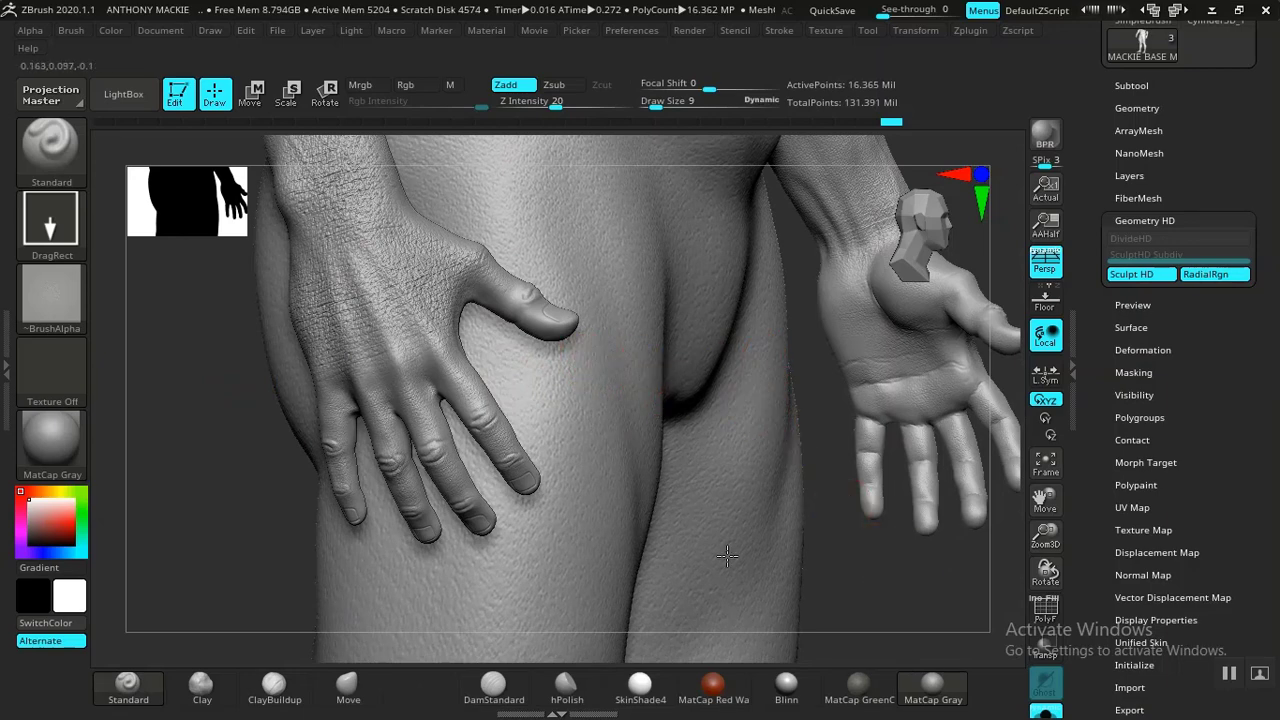
left_click_drag(727, 555, 668, 530)
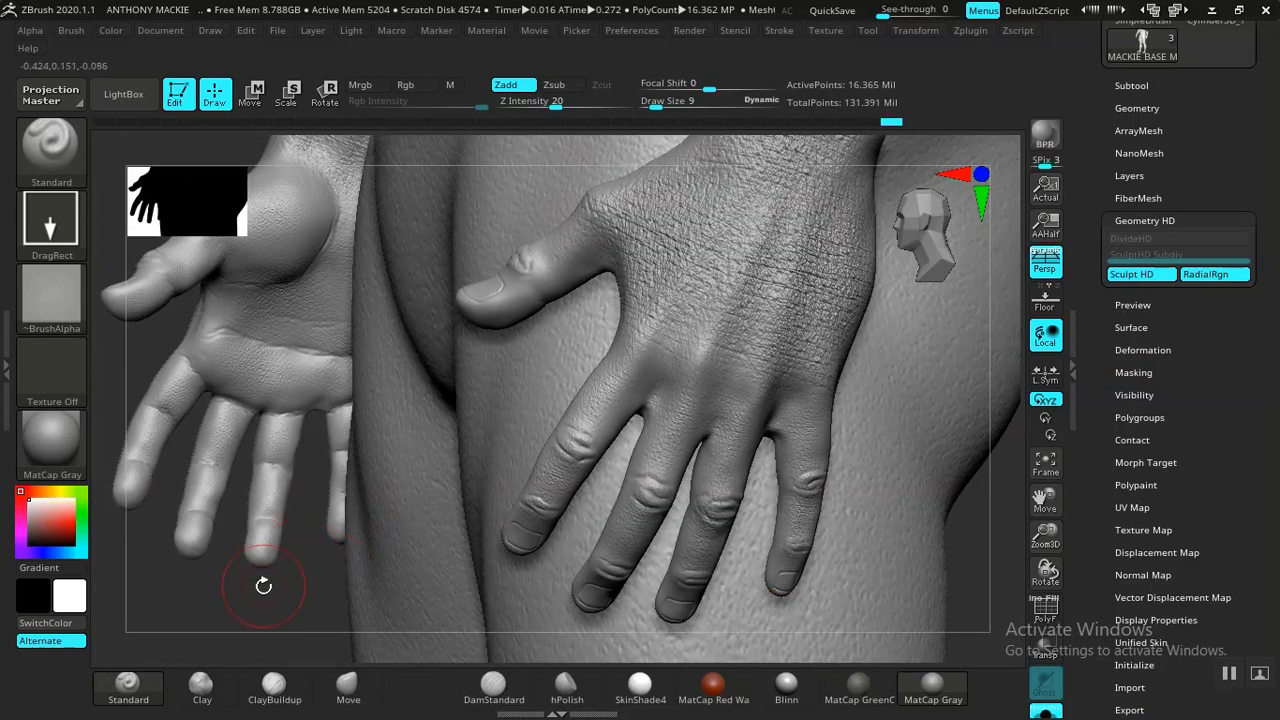
left_click_drag(359, 508, 398, 377)
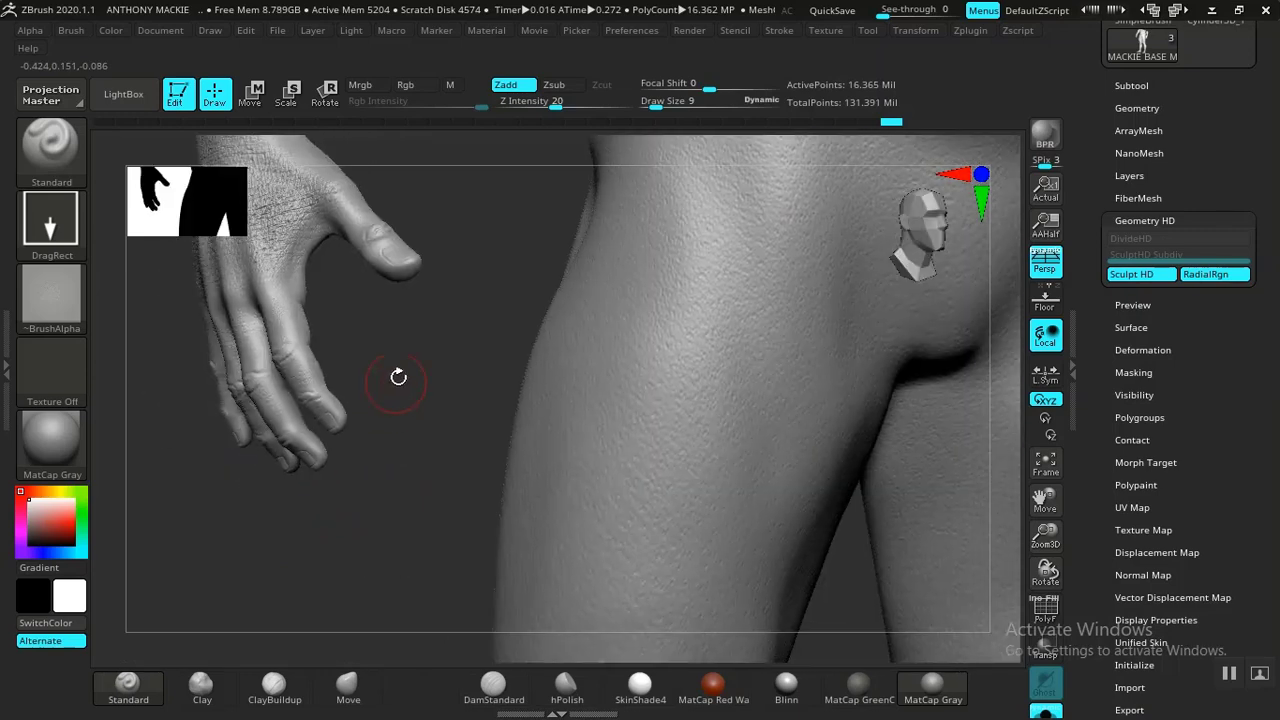
left_click_drag(467, 446, 636, 405)
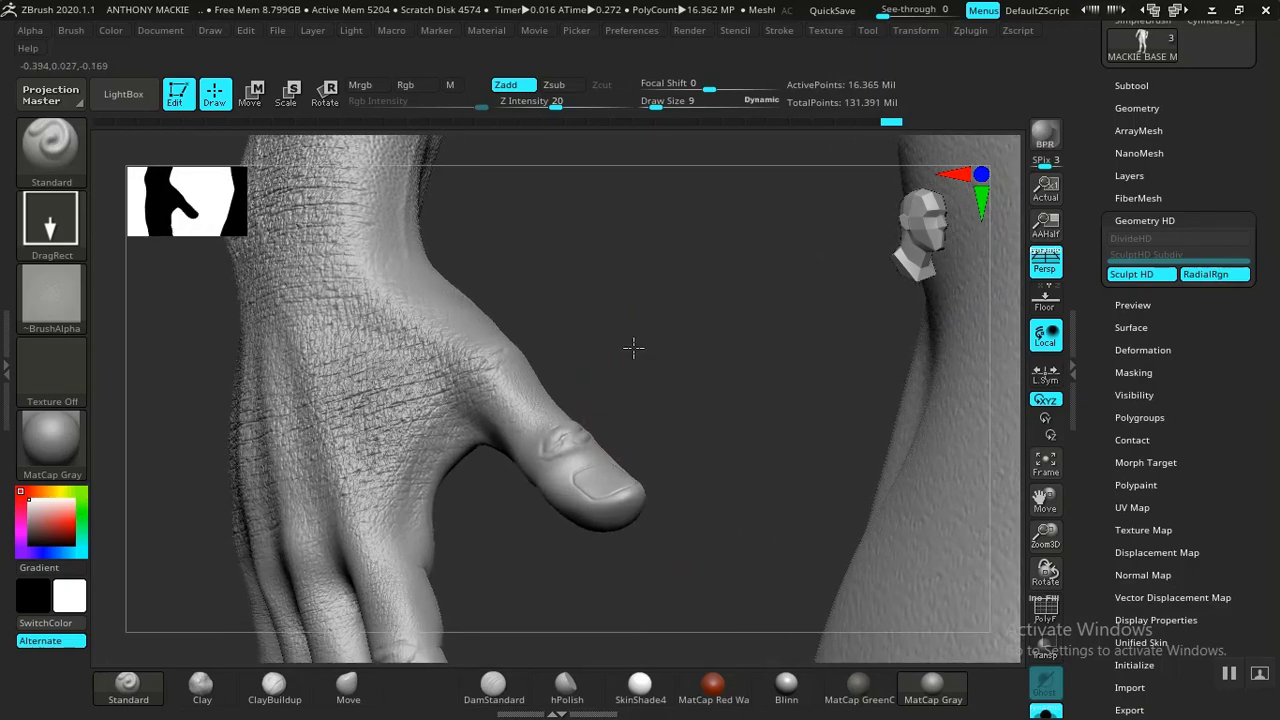
- Bring the little-finger edge of the palm into close view, choose skin alpha 04 and set the Z Intensity to 30
left_click_drag(633, 347, 289, 297)
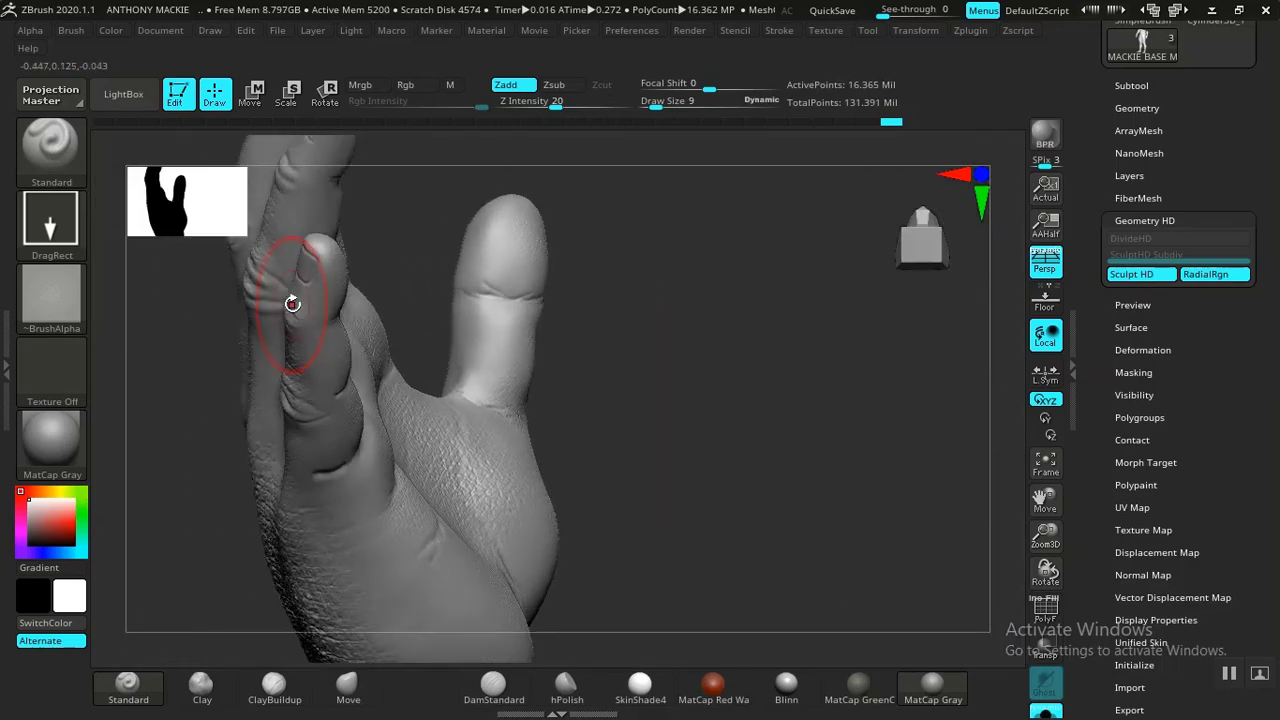
left_click(52, 300)
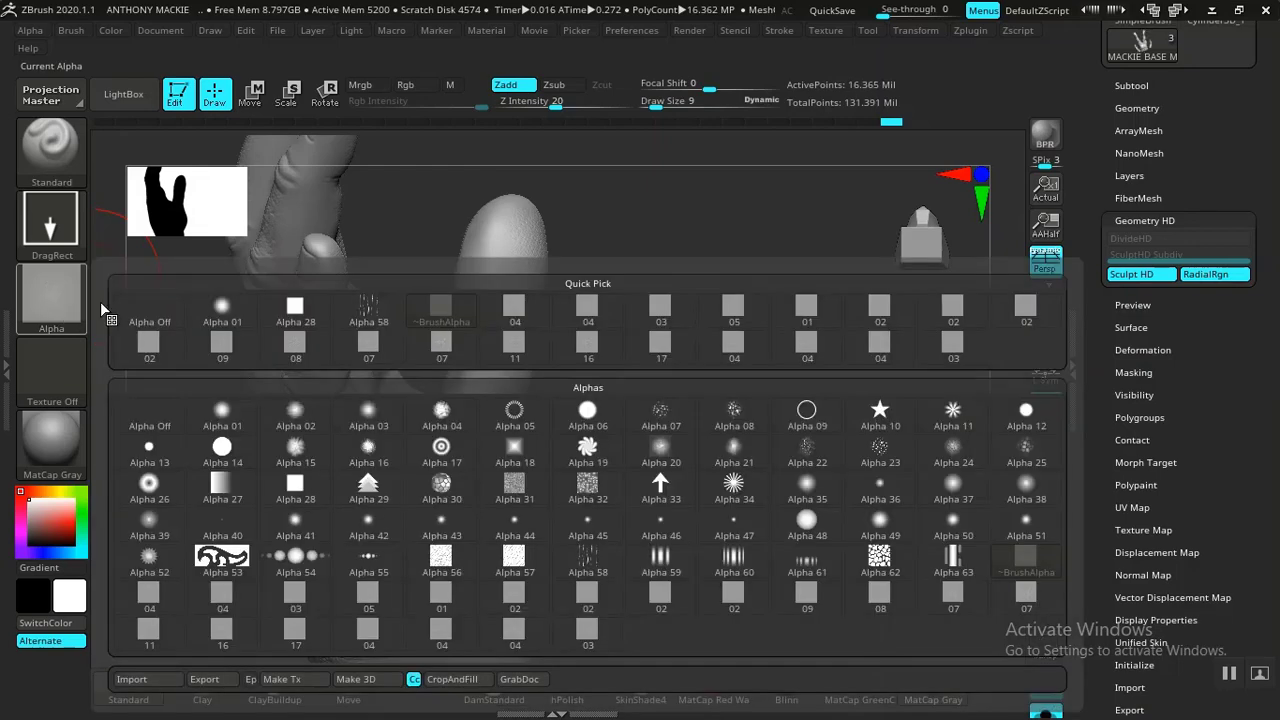
left_click(872, 346)
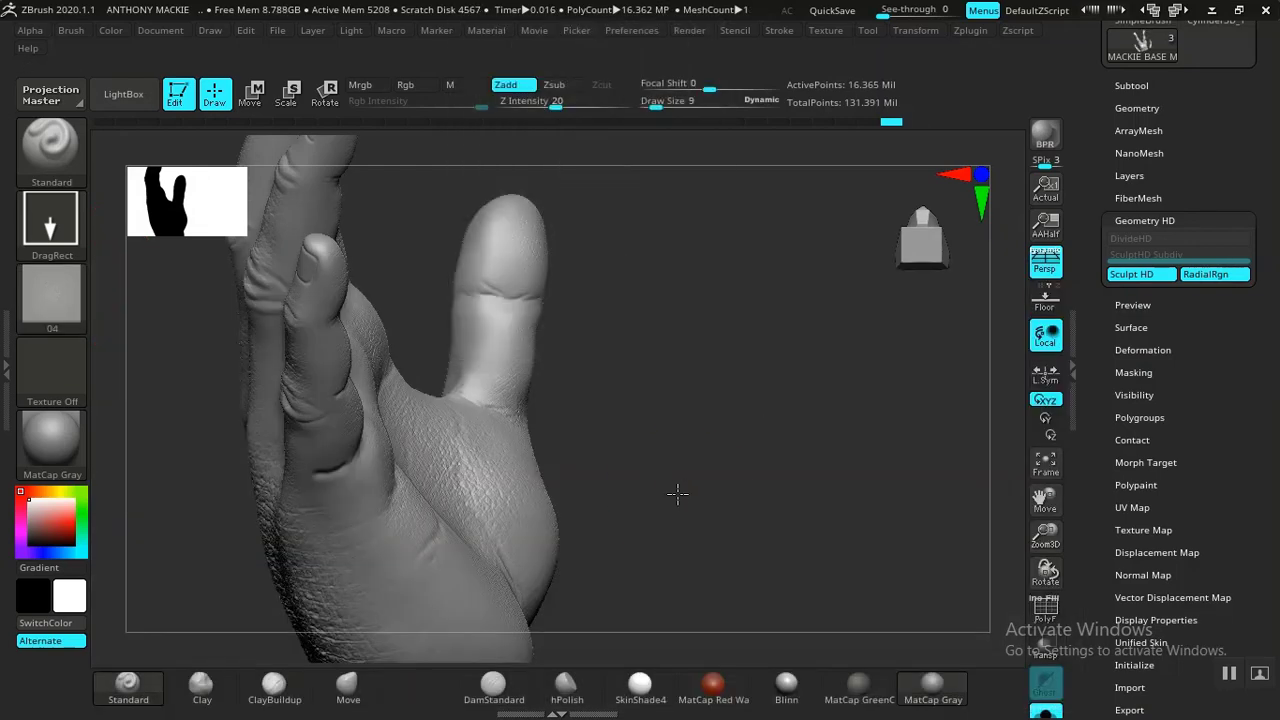
mouse_move(677, 497)
left_mouse_down()
mouse_move(714, 358)
mouse_move(722, 401)
mouse_move(640, 331)
left_mouse_up()
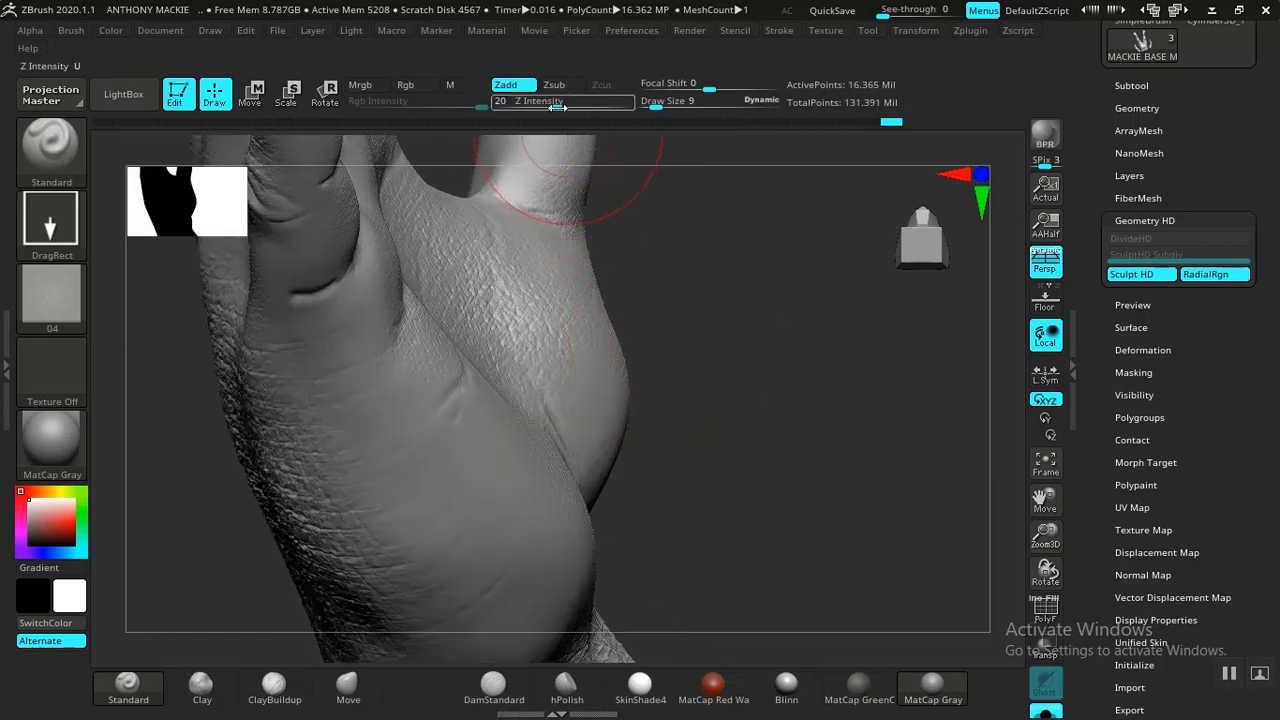
left_click_drag(556, 104, 570, 104)
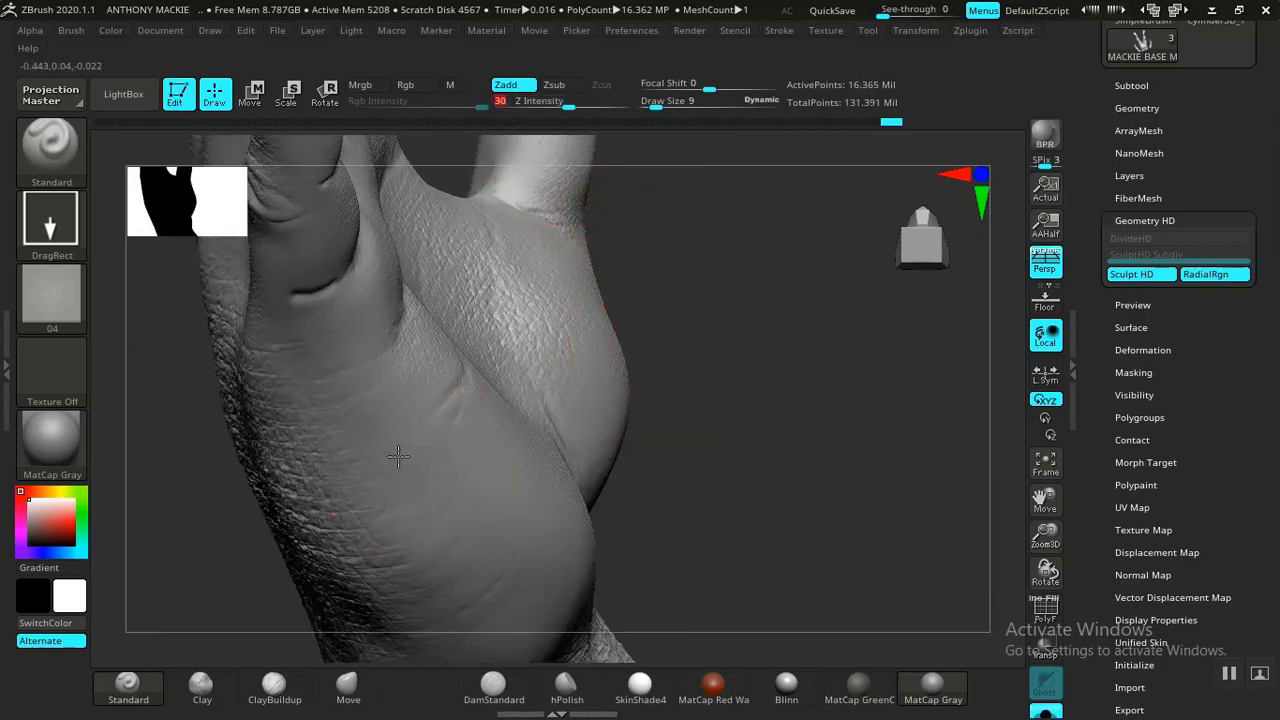
- Try to stamp skin alpha 04 over the edge of the palm below the little finger
mouse_move(334, 553)
left_mouse_down()
mouse_move(349, 584)
mouse_move(366, 577)
left_mouse_up()
left_click_drag(708, 508, 700, 459)
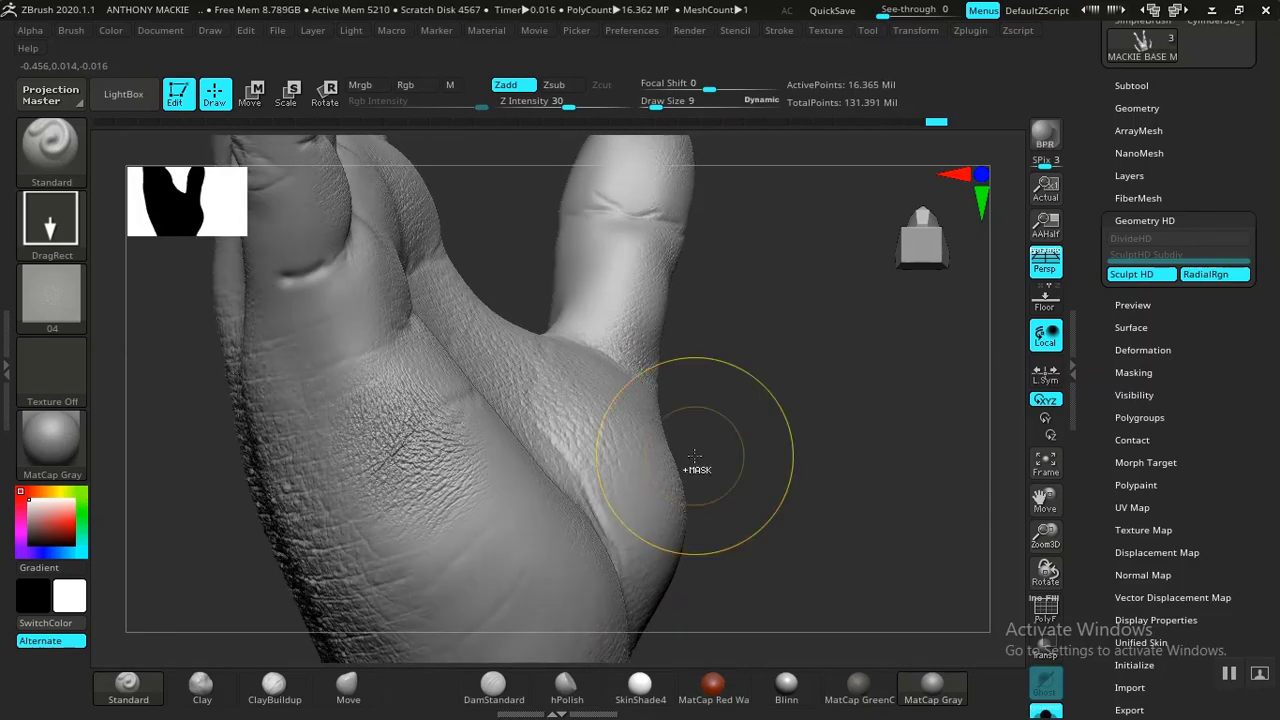
key("ctrl")
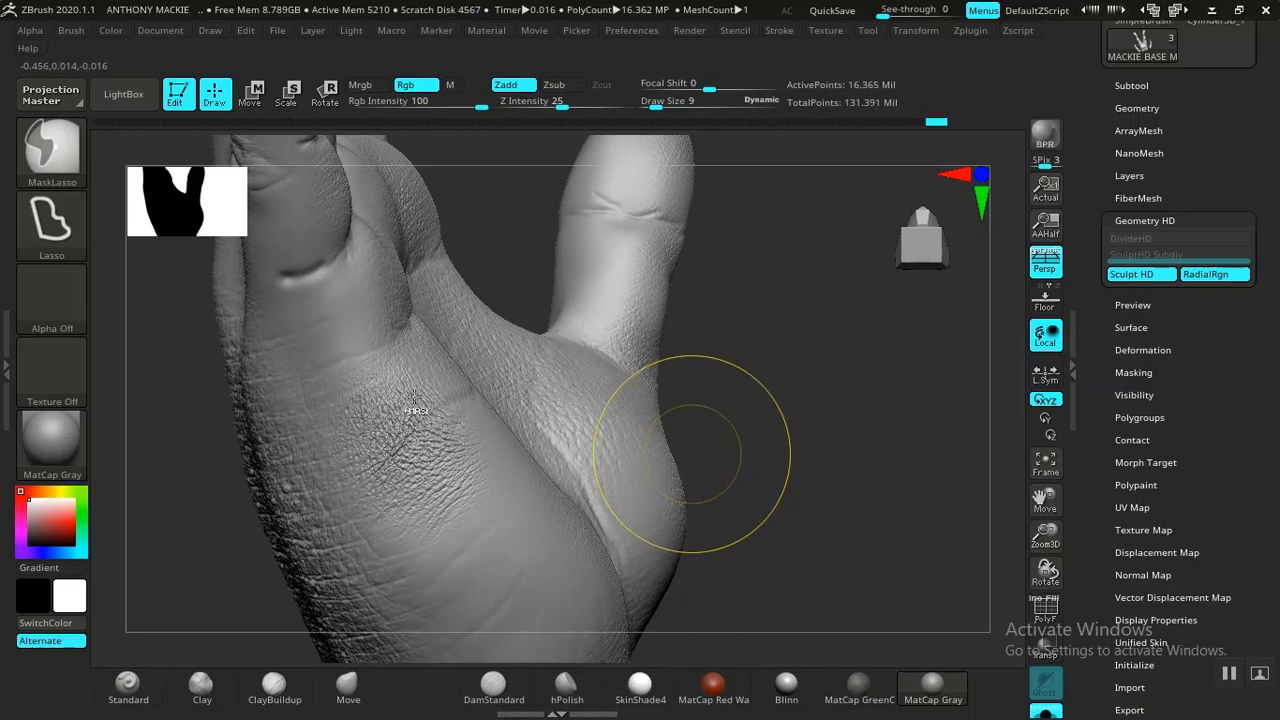
key("ctrl+z")
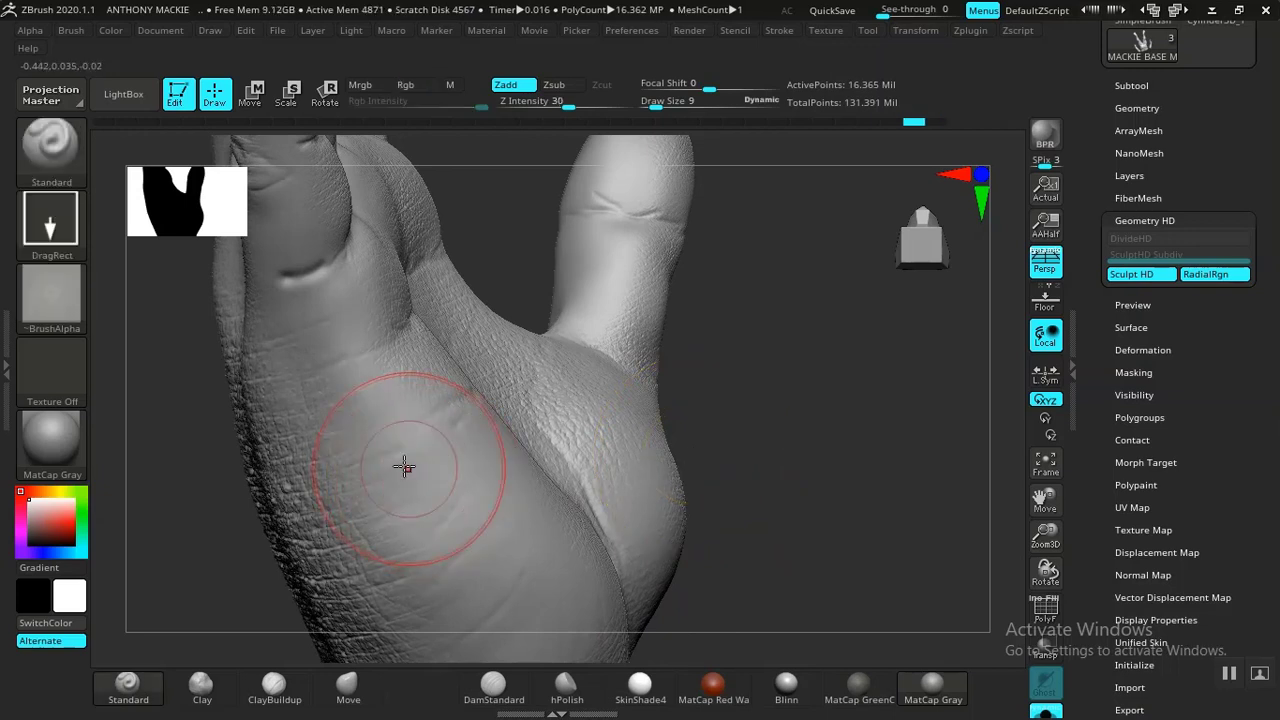
- Stamp skin alpha 04 along the outer edge of the palm down to its heel near the wrist
left_click_drag(569, 449, 635, 465)
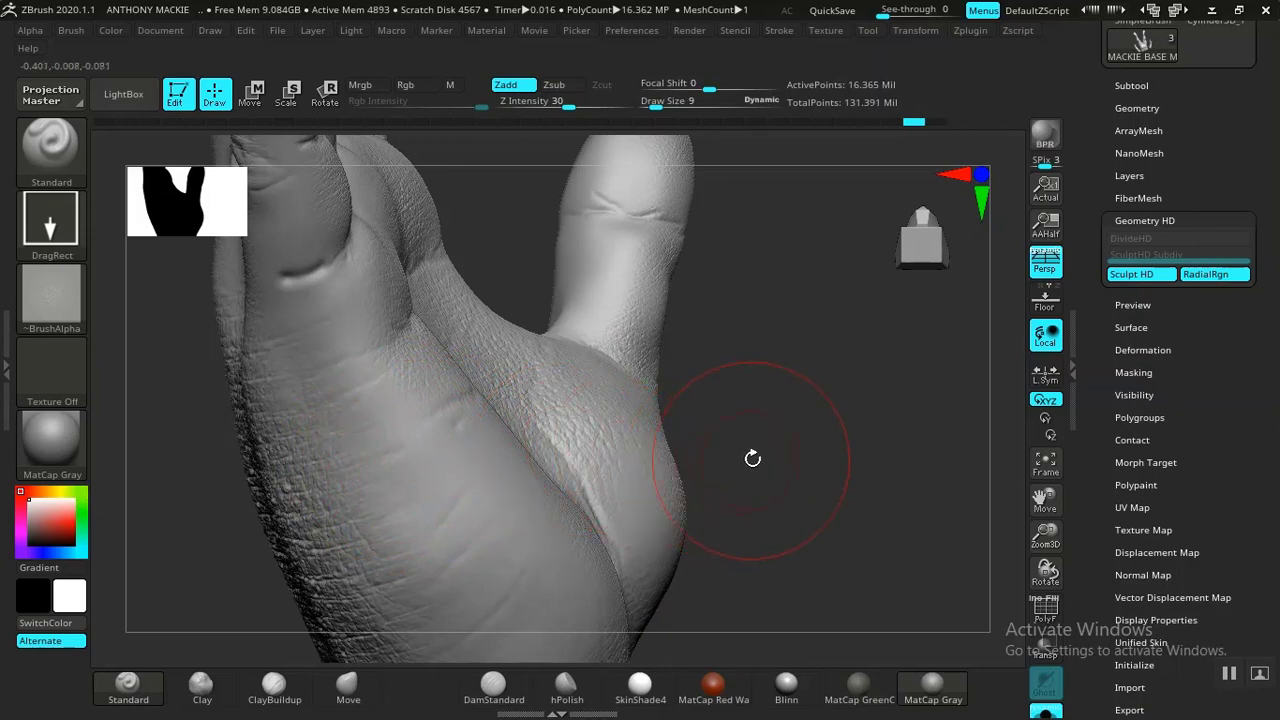
left_click_drag(755, 455, 749, 260, "alt")
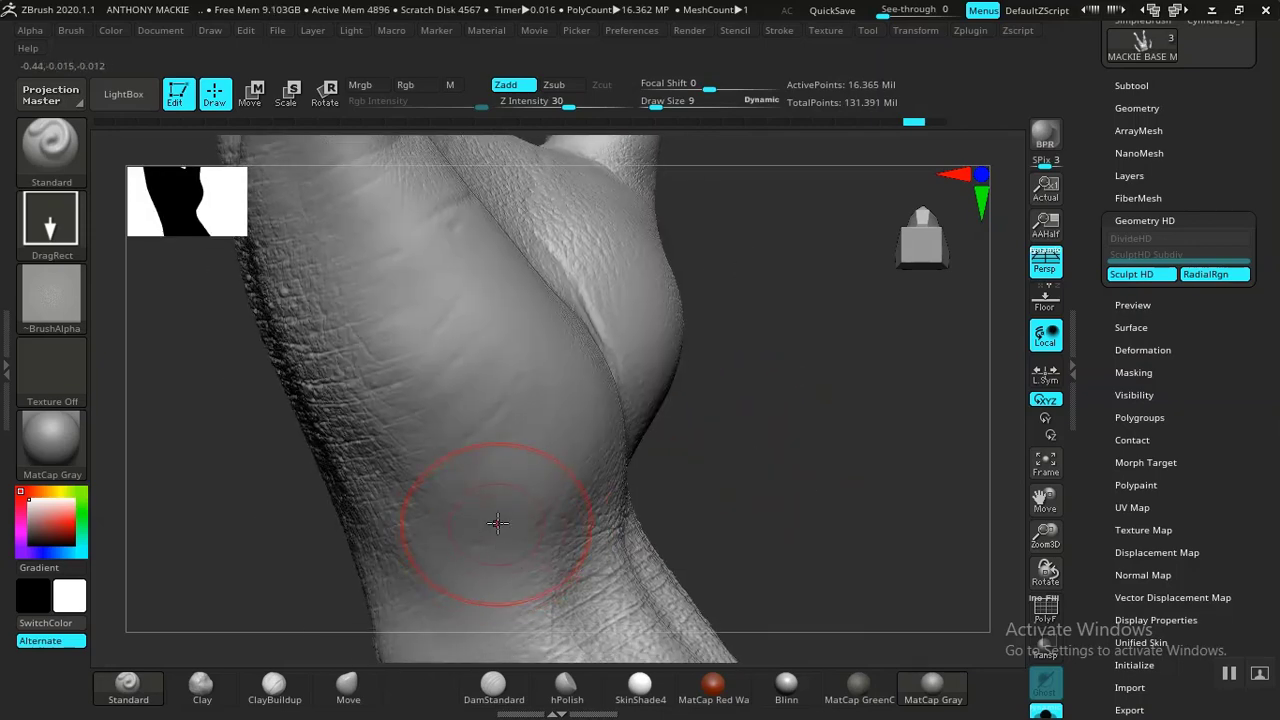
left_click_drag(435, 639, 436, 643)
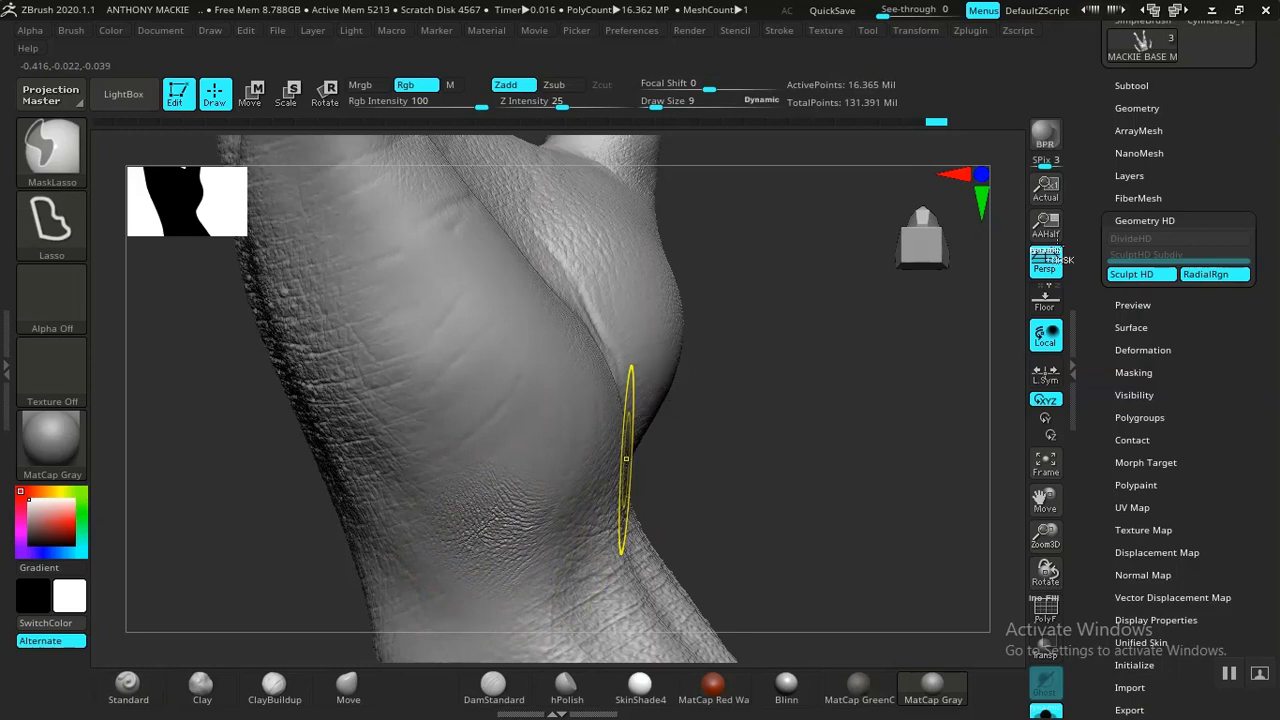
- Undo the last skin stamp at the heel of the palm and leave HD sculpting to return to the whole body
key("ctrl+z")
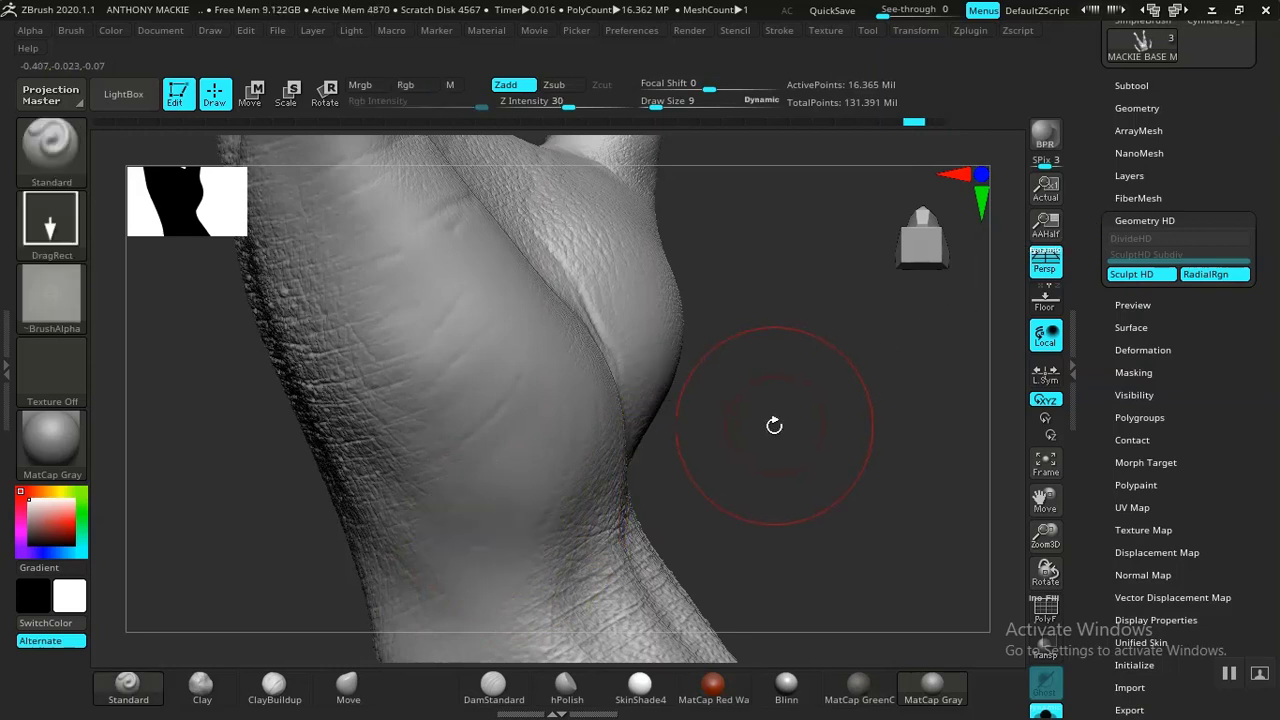
key("f")
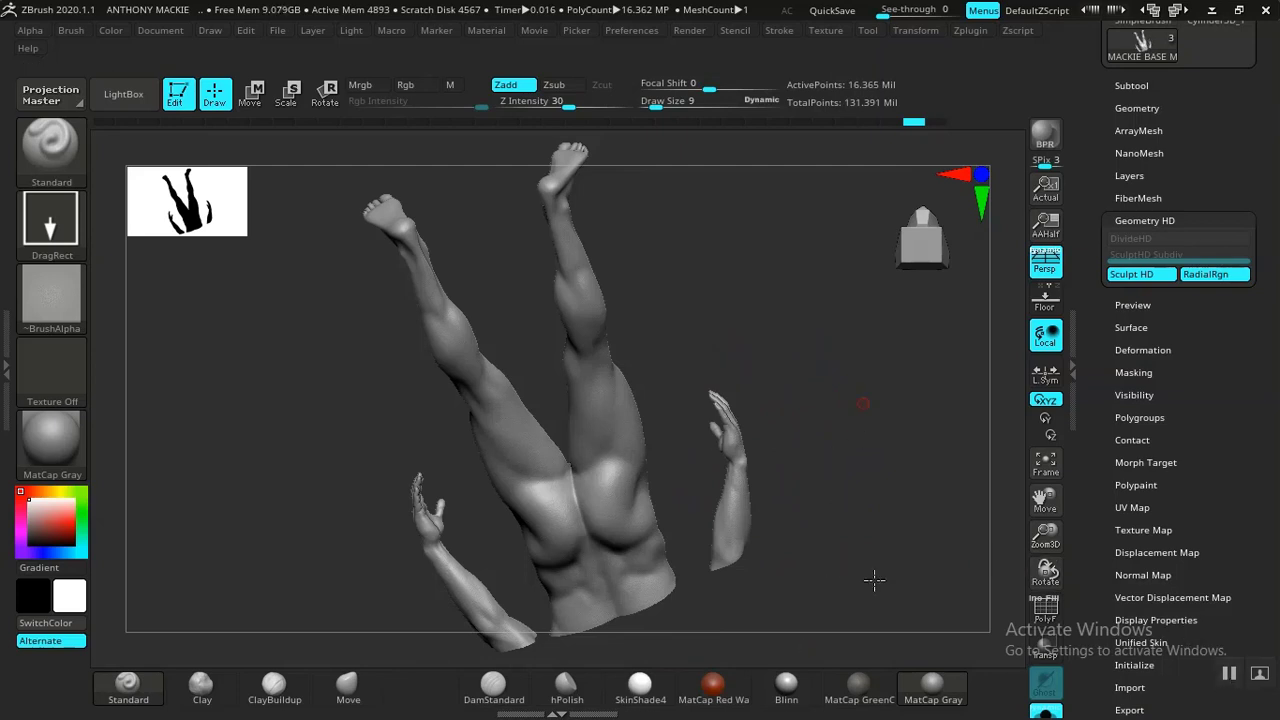
mouse_move(874, 580)
left_mouse_down()
mouse_move(851, 531)
mouse_move(843, 583)
left_mouse_up()
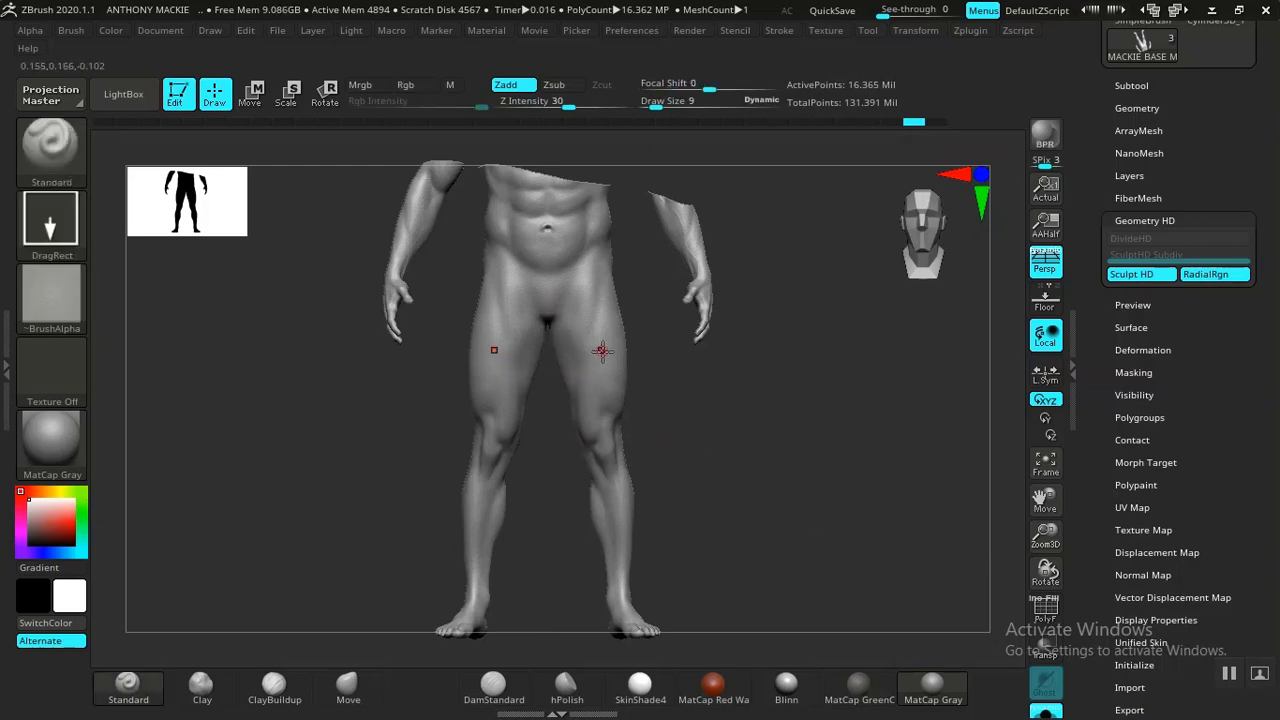
left_click_drag(766, 406, 777, 392)
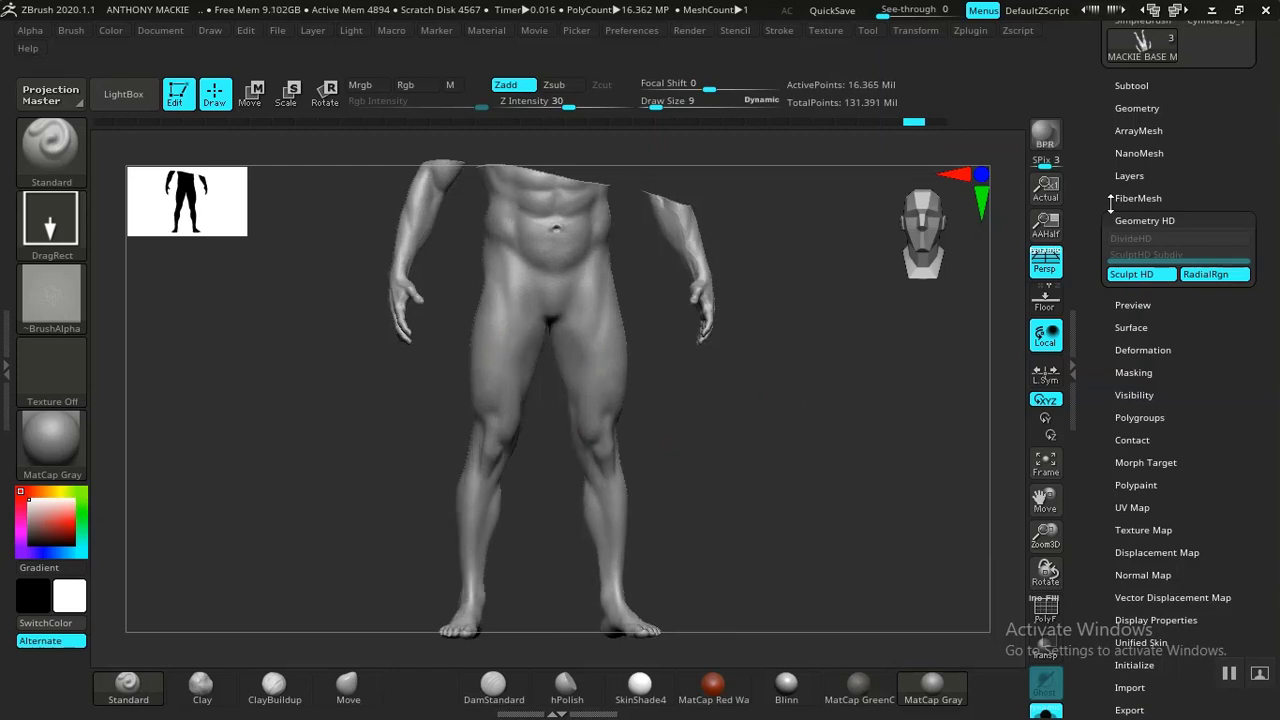
left_click(1129, 176)
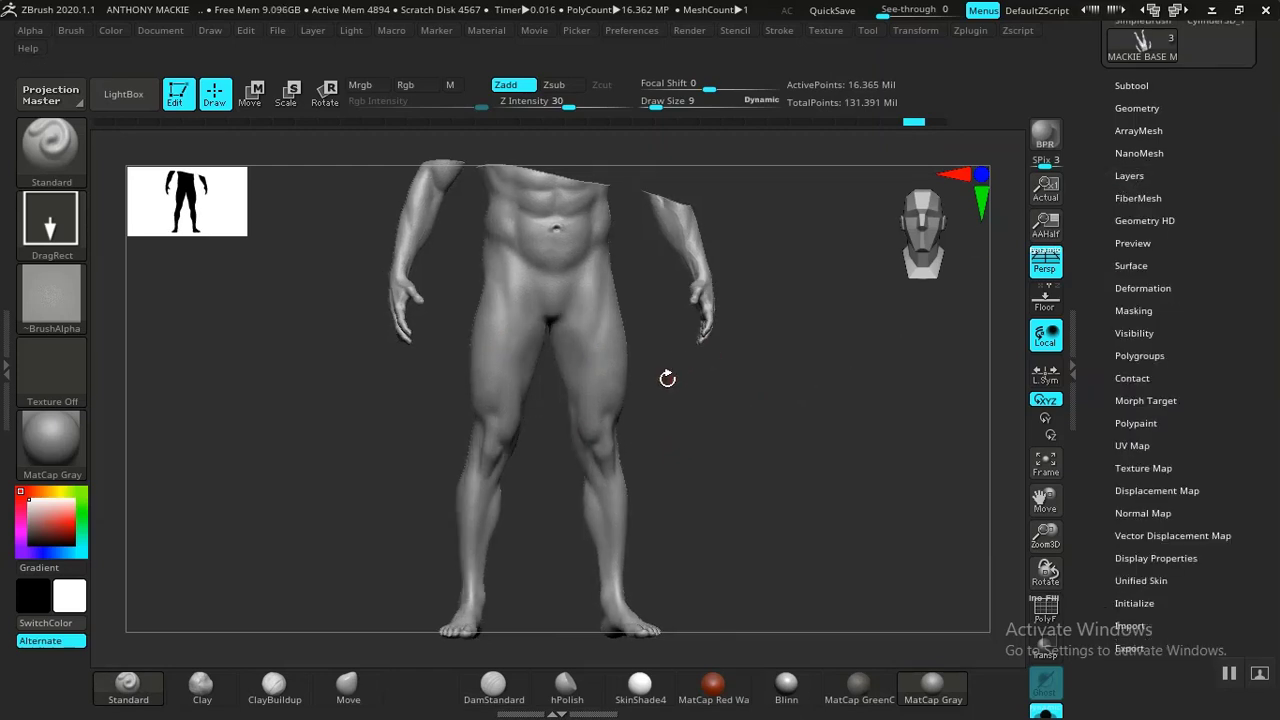
left_click_drag(659, 375, 600, 357)
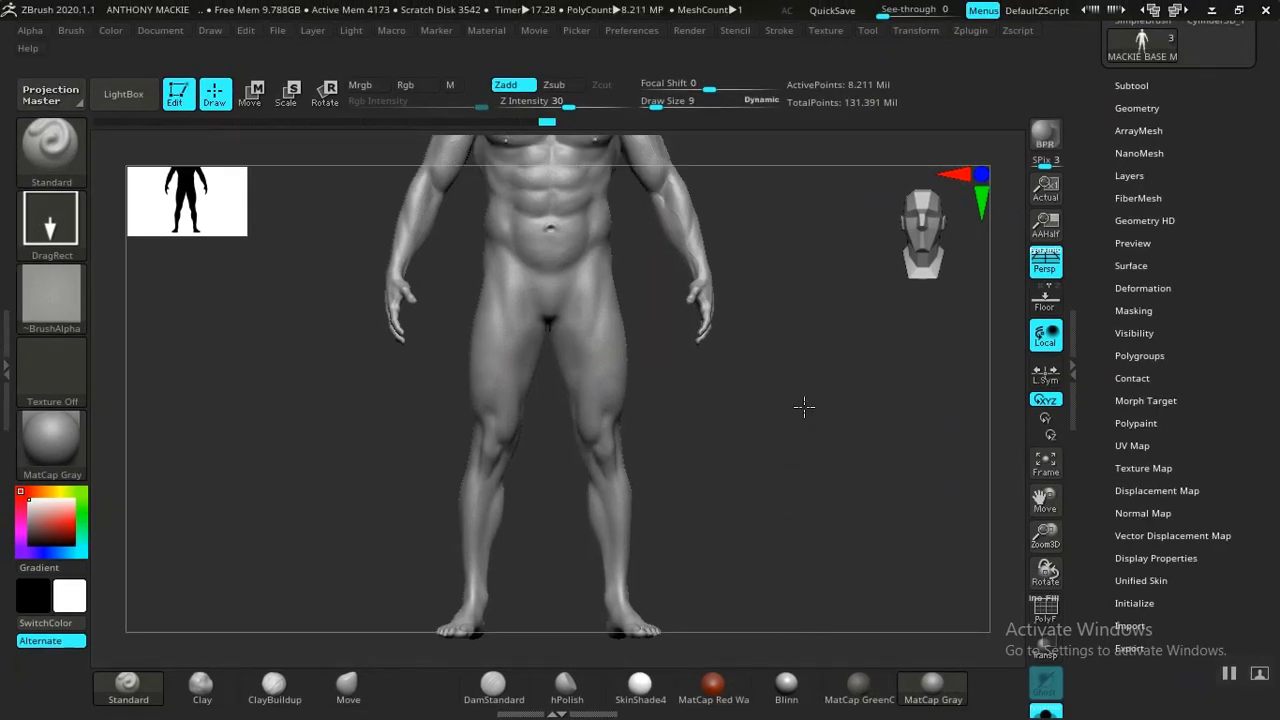
- Open the body's layer list and lower the intensity of the hand pore detail layer to 0.6
left_click_drag(804, 407, 446, 462)
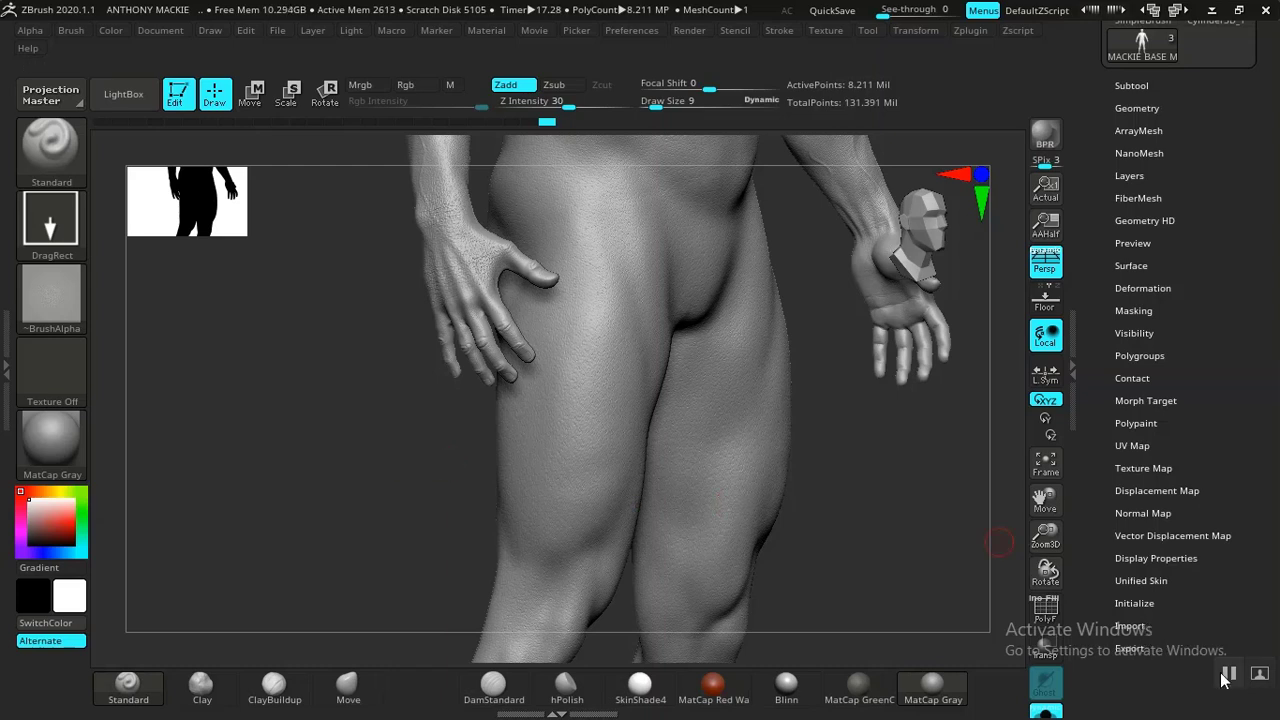
left_click_drag(806, 649, 833, 586)
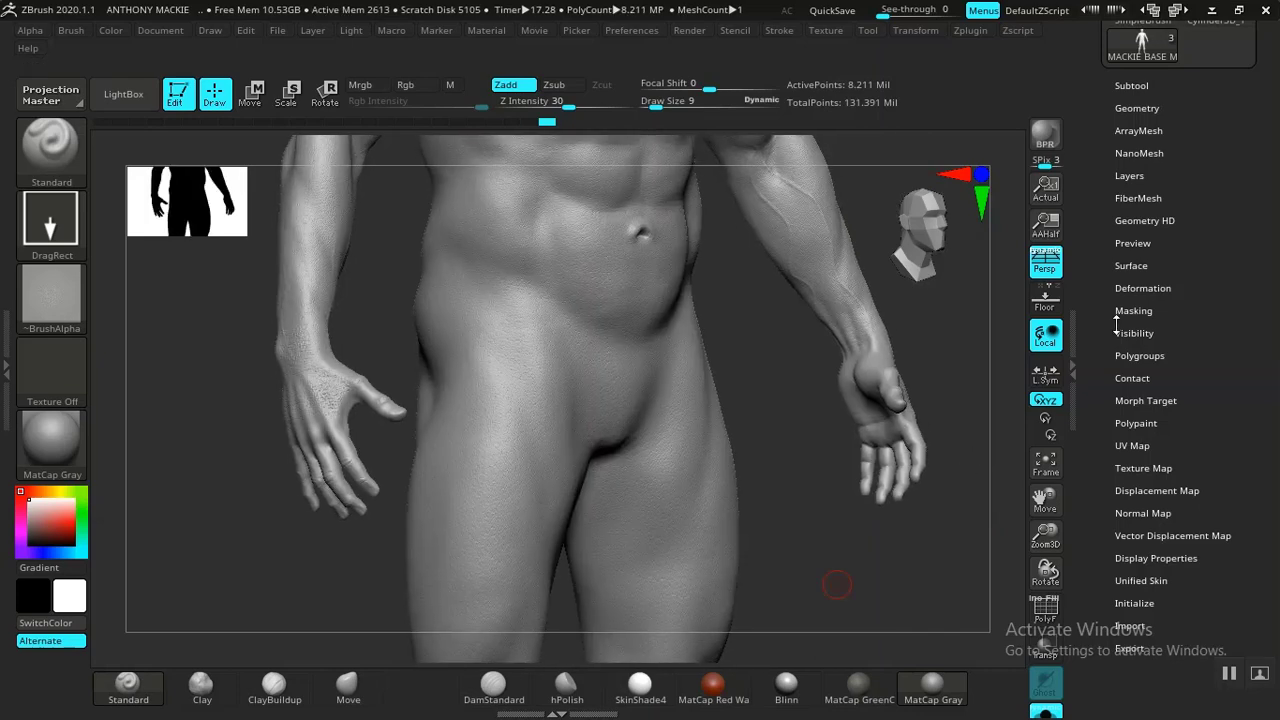
left_click_drag(1117, 322, 1099, 362)
left_click(1129, 270)
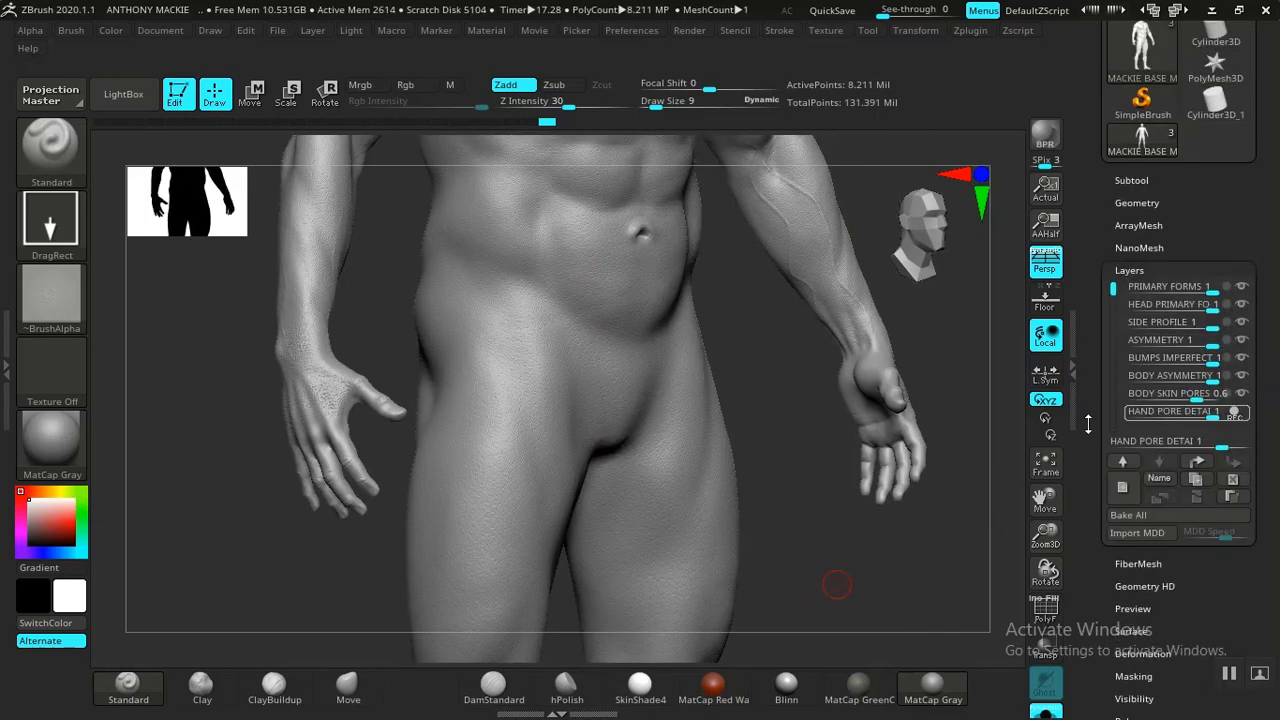
left_click_drag(771, 402, 700, 430, "alt")
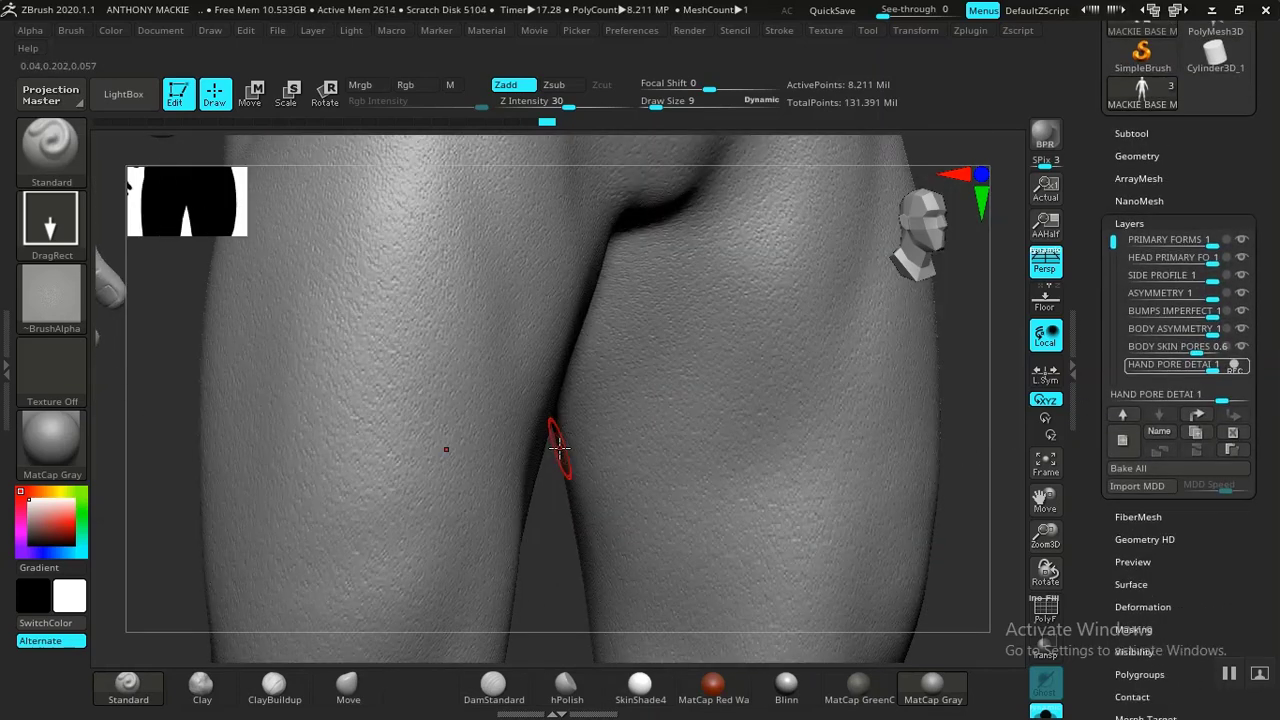
left_click_drag(150, 478, 340, 500, "alt")
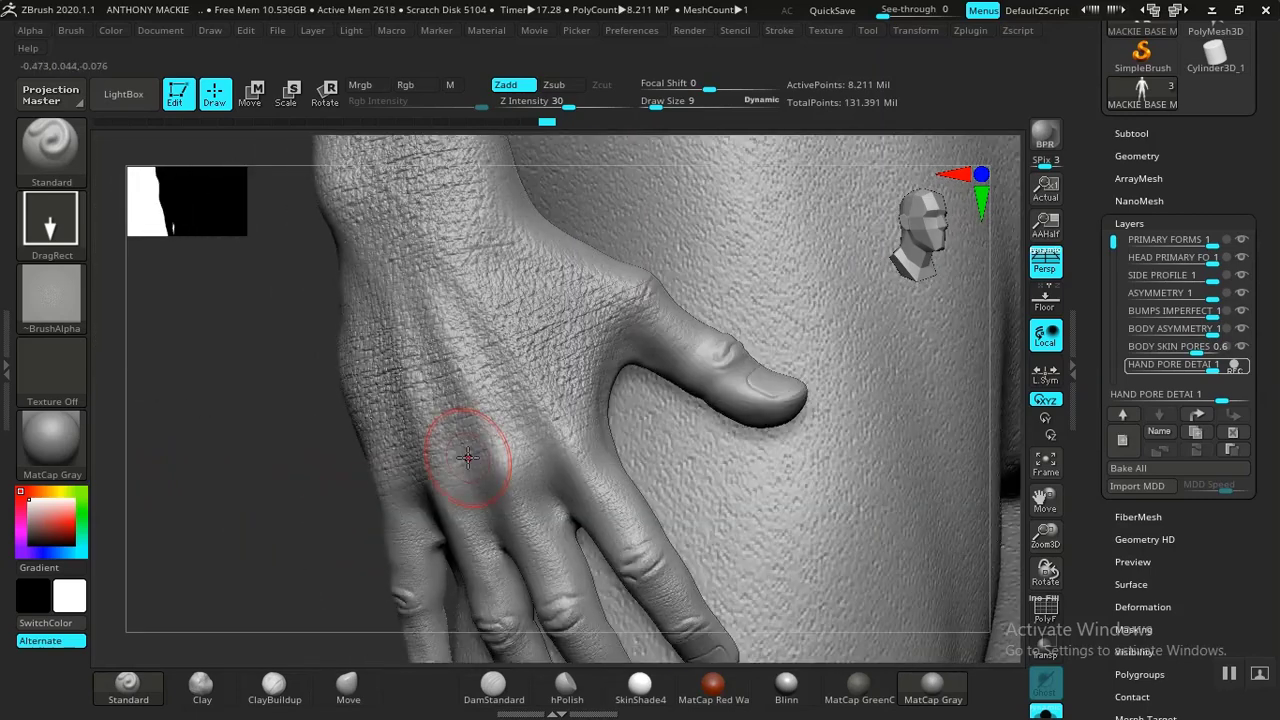
mouse_move(1143, 364)
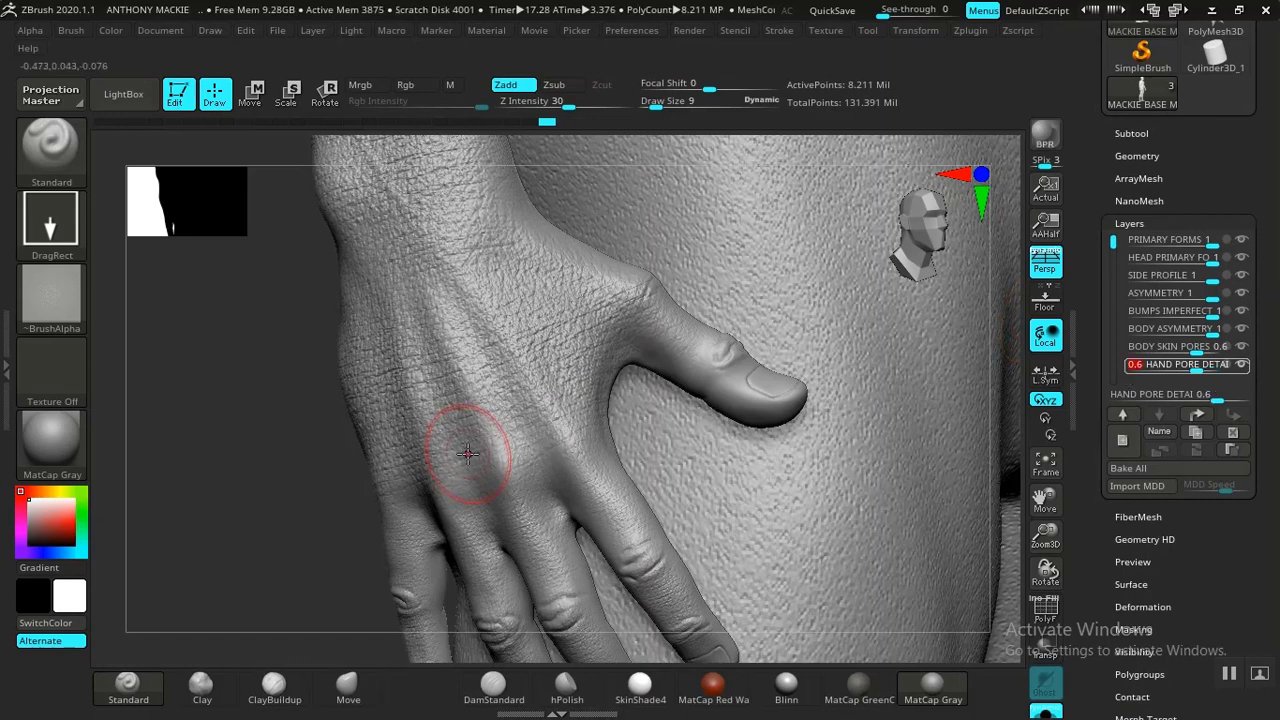
- Check the back of the hand and reduce the hand pore detail layer's intensity to 0.5
mouse_move(287, 466)
left_mouse_down()
mouse_move(287, 480)
mouse_move(317, 451)
mouse_move(268, 529)
mouse_move(284, 514)
left_mouse_up()
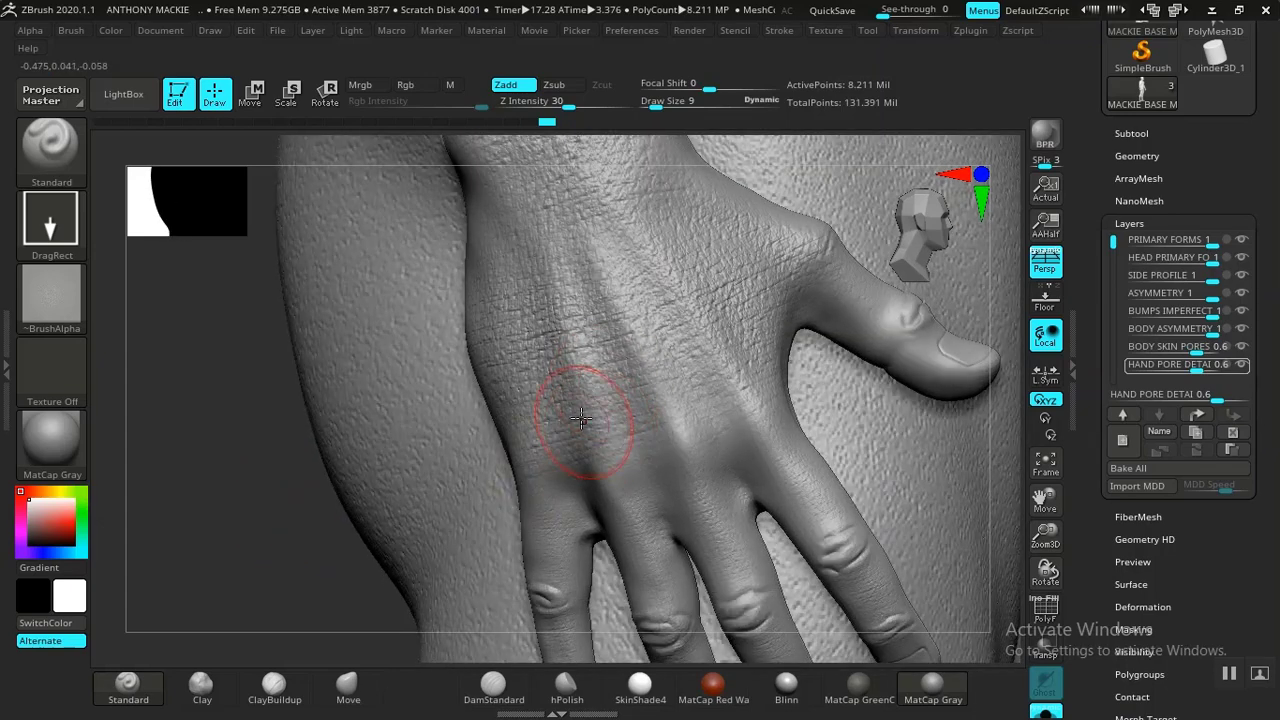
right_click(1153, 364)
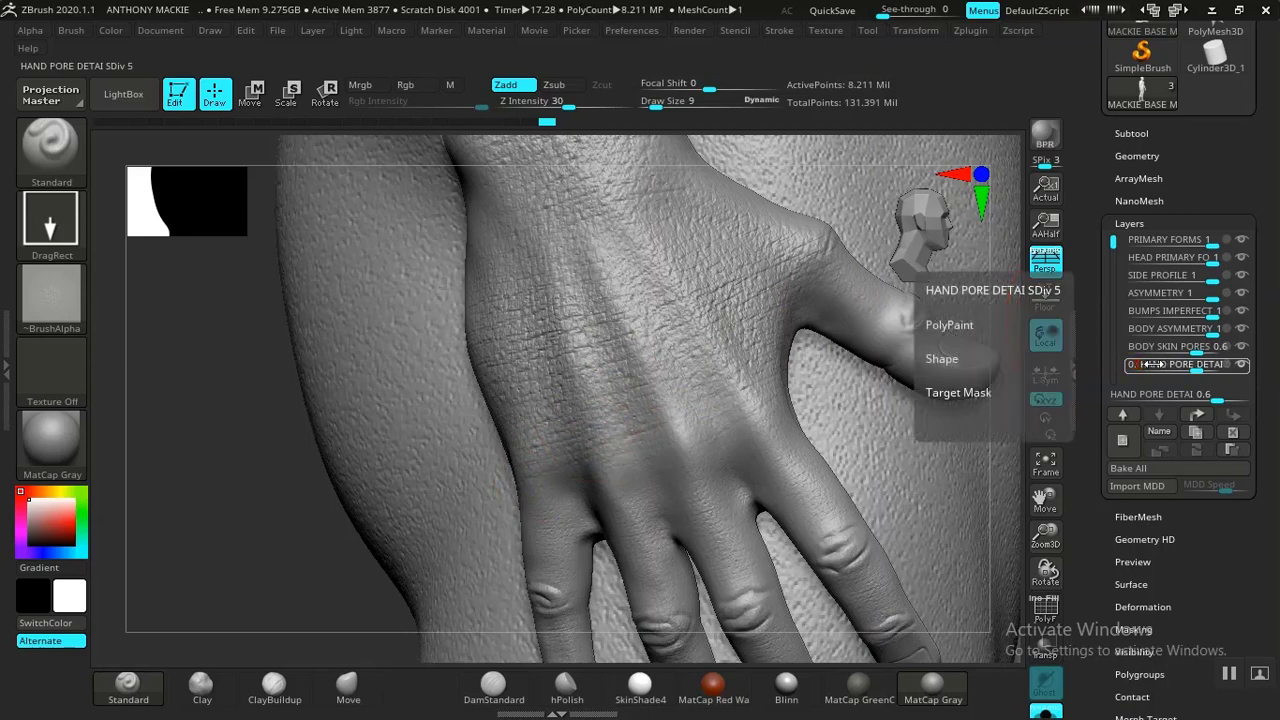
left_click_drag(1155, 364, 1150, 364)
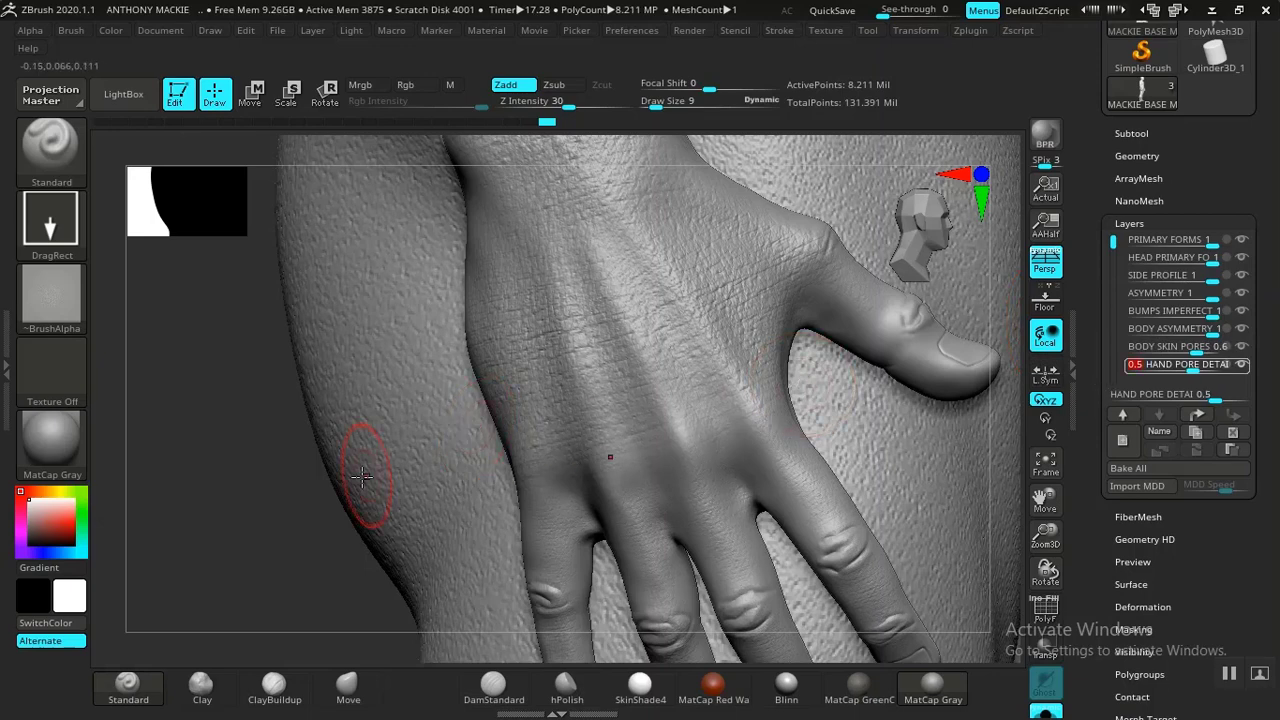
- Examine the skin detail on the back of the hand, knuckles and fingers from several angles and distances
left_click_drag(243, 498, 218, 430)
left_click(608, 407)
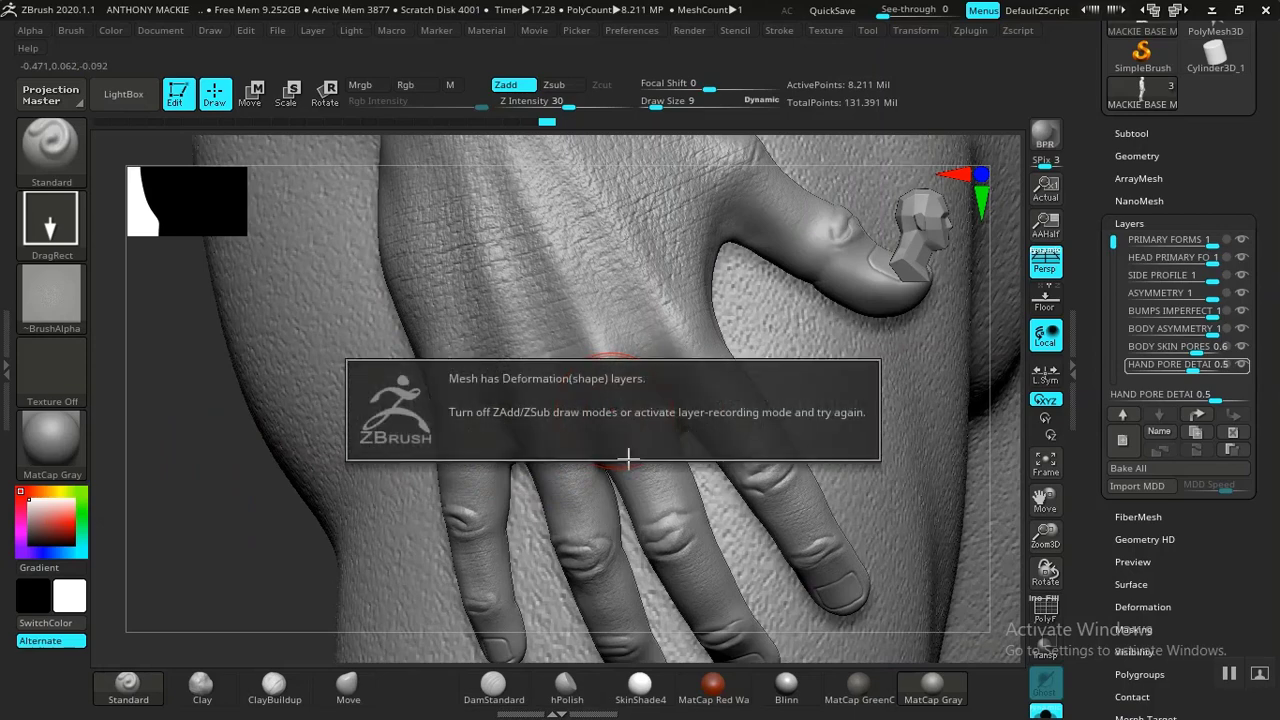
left_click_drag(228, 464, 323, 523, "alt")
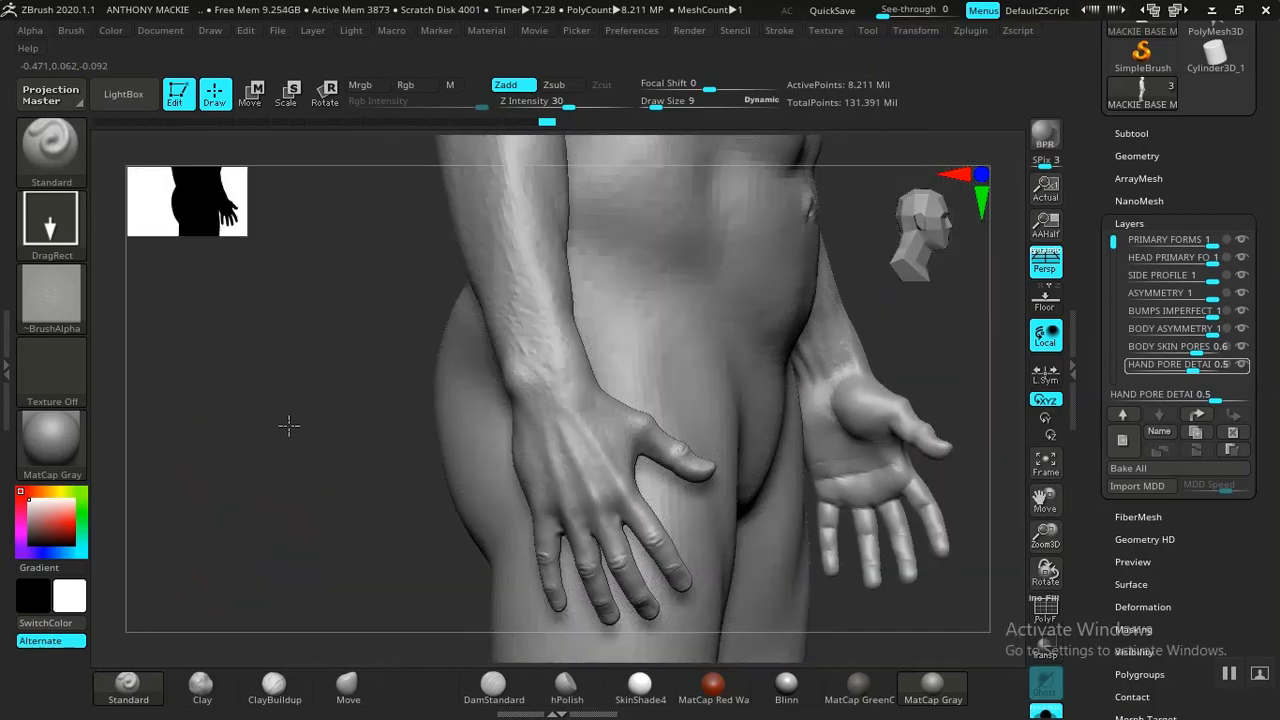
left_click_drag(289, 423, 313, 471)
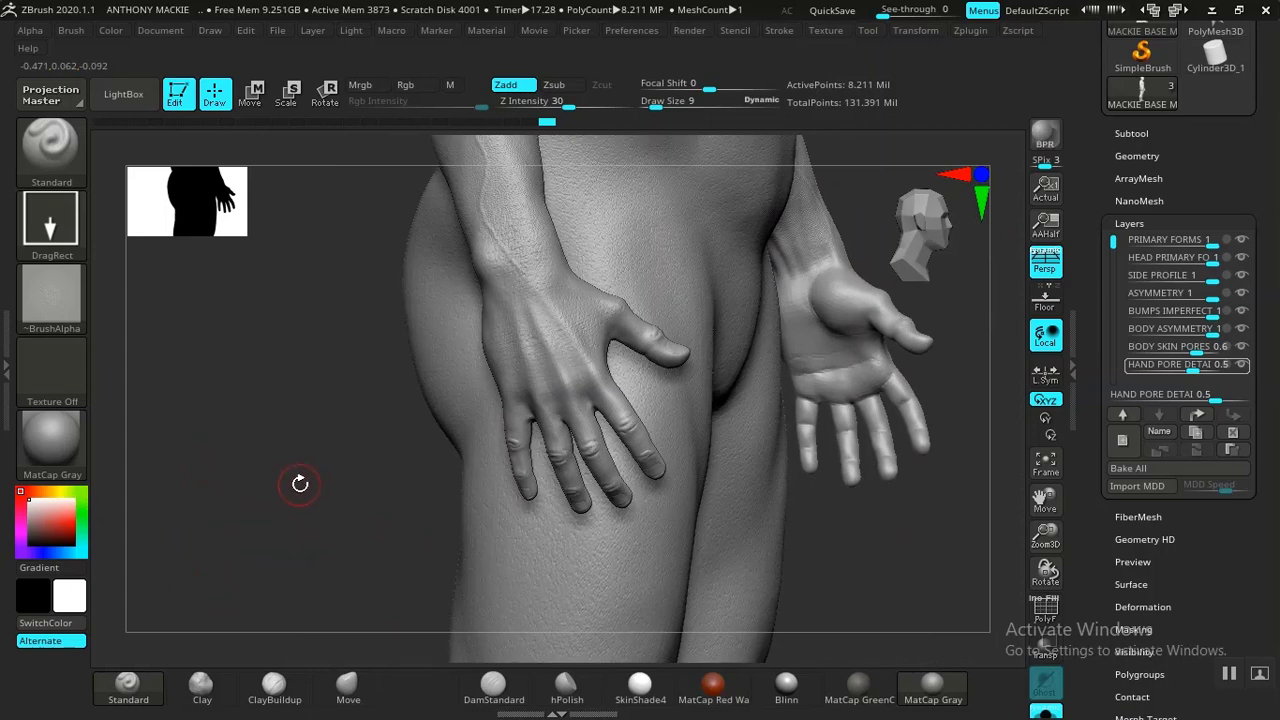
left_click_drag(290, 481, 370, 525, "alt")
left_click_drag(700, 366, 397, 546)
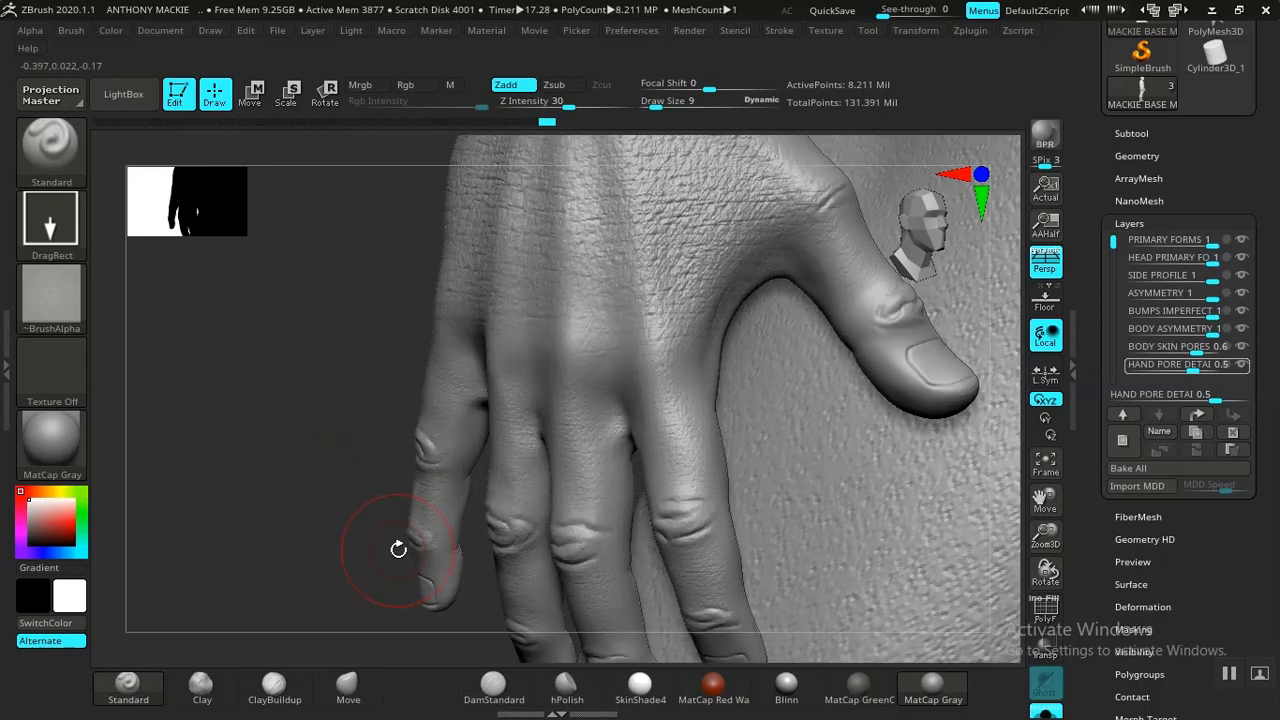
left_click_drag(337, 449, 378, 467)
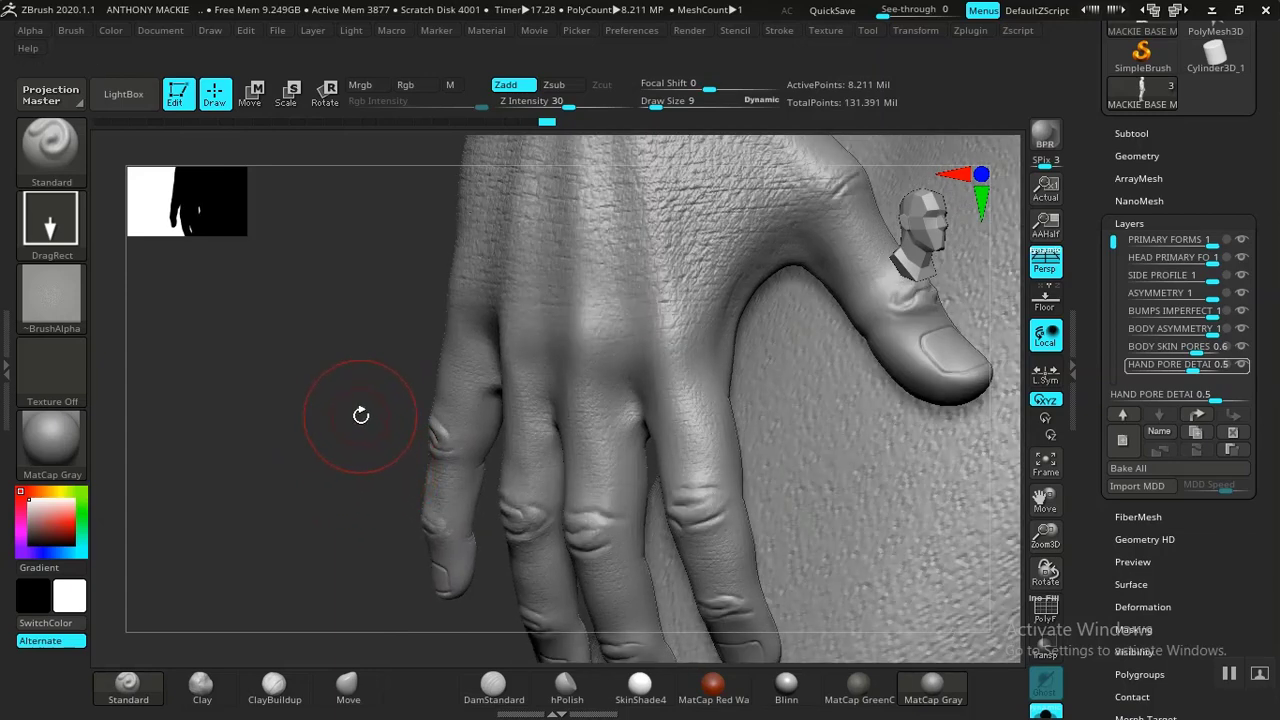
left_click_drag(363, 417, 331, 460)
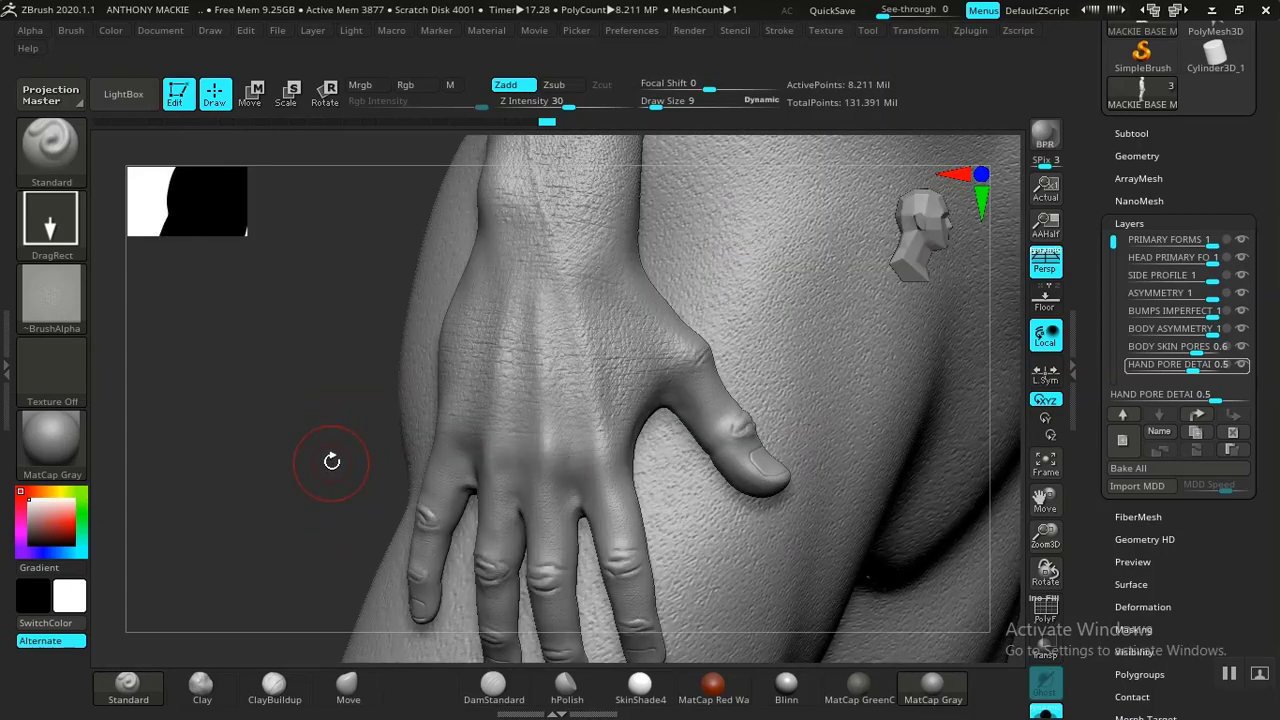